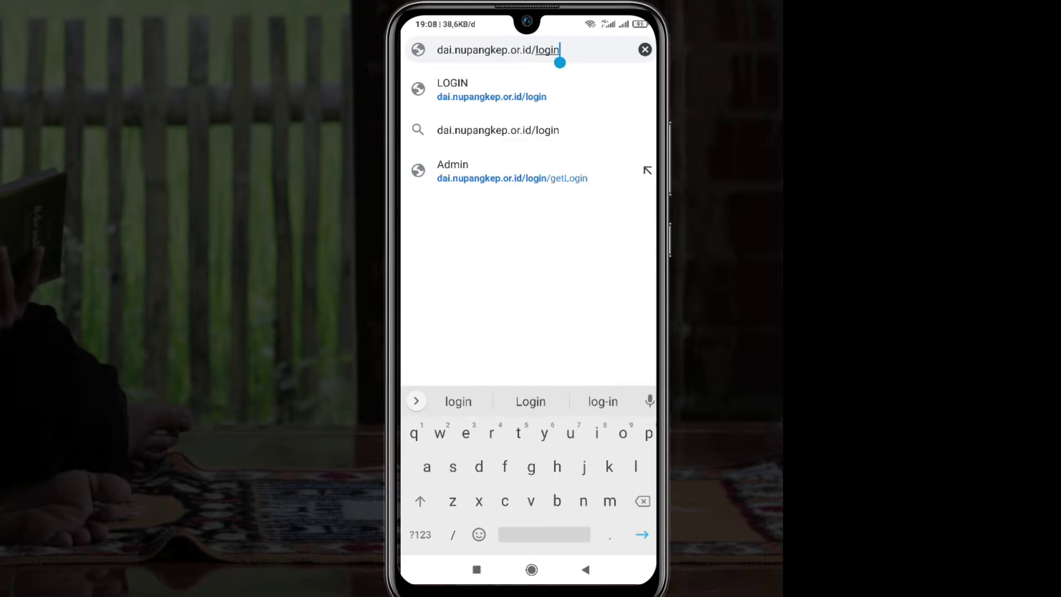
{"action": "left_click", "coordinate": [642, 502]}
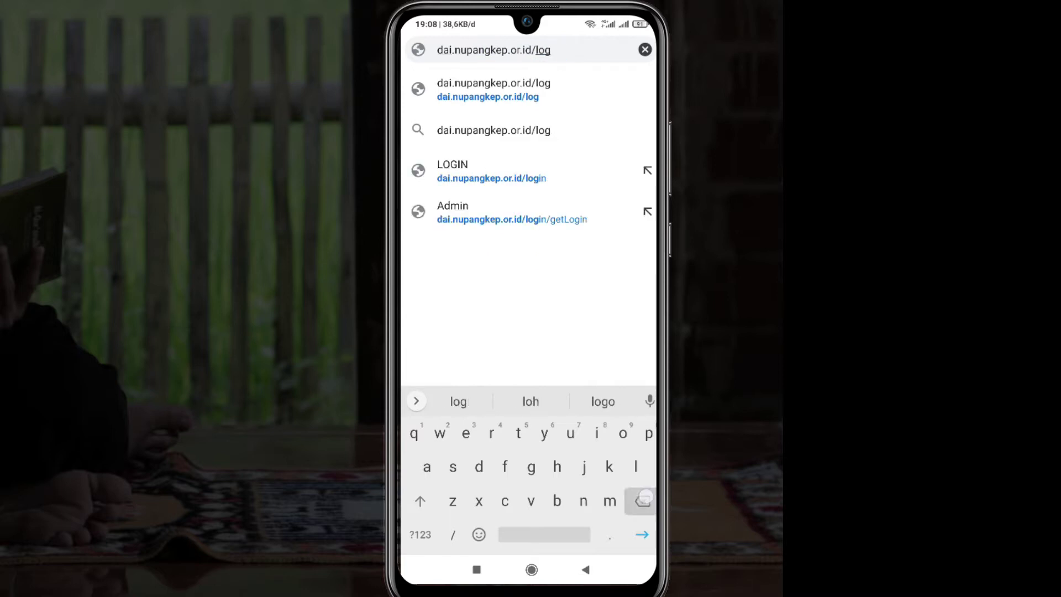
- Load dai.nupangkep.or.id by removing '/login' from the suggested address
{"action": "left_click", "coordinate": [642, 501]}
{"action": "left_click", "coordinate": [642, 501]}
{"action": "left_click", "coordinate": [642, 501]}
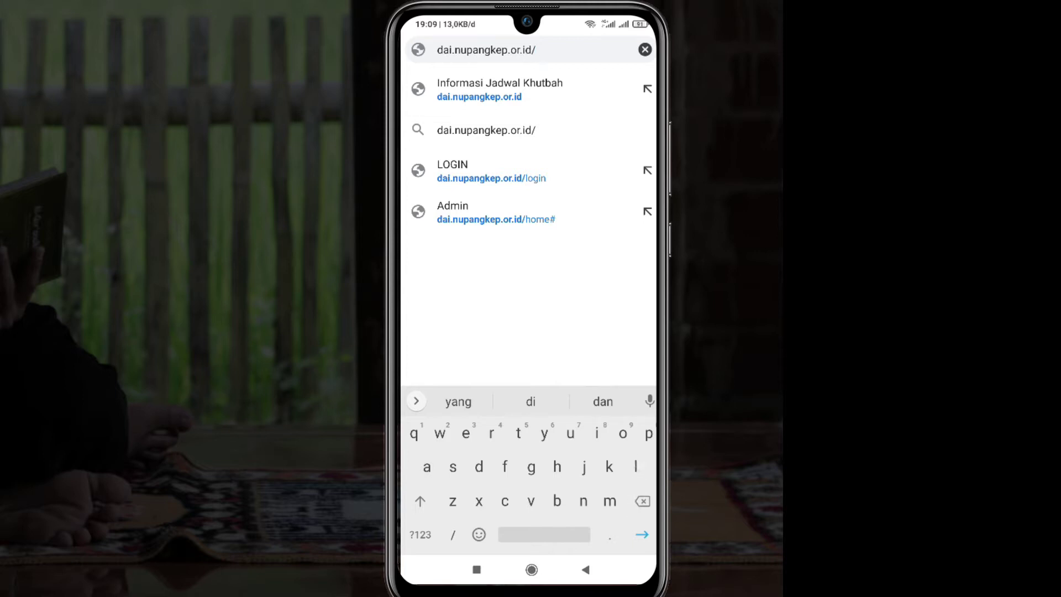
{"action": "left_click", "coordinate": [641, 534]}
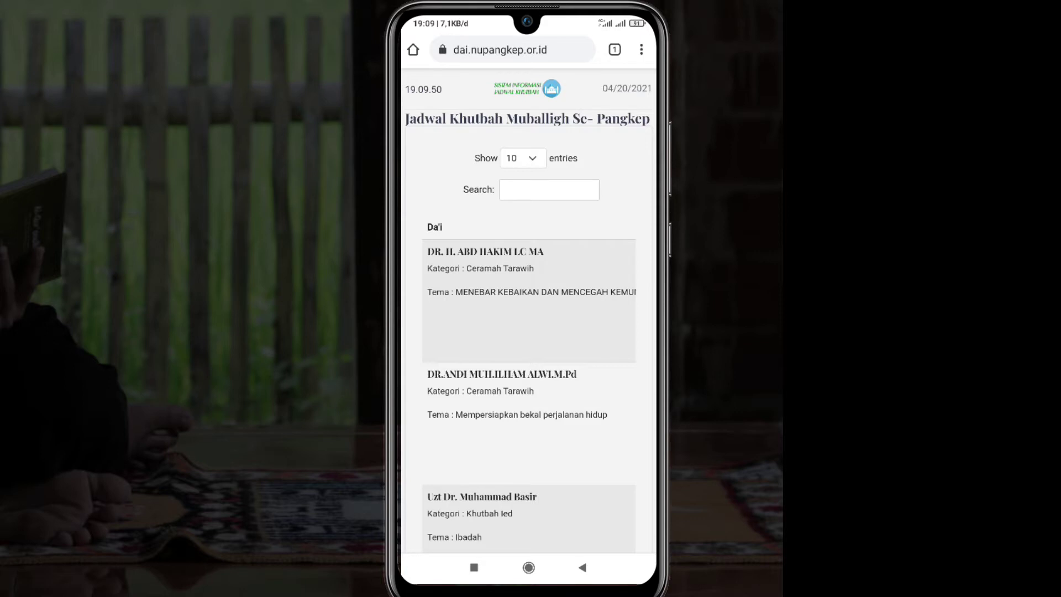
- Leave the schedule table showing 10 entries per page
{"action": "left_click", "coordinate": [522, 158]}
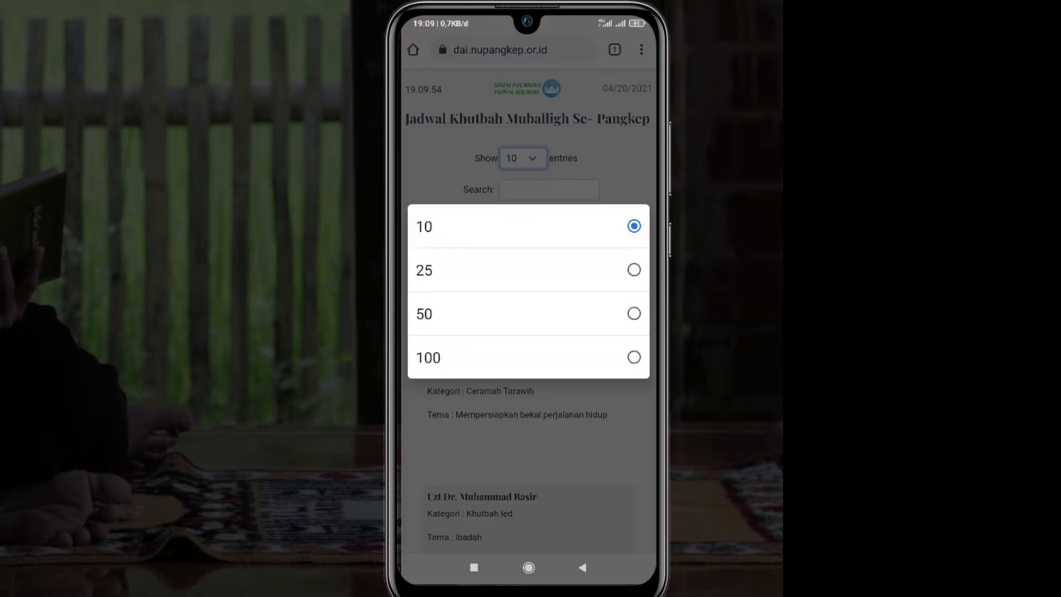
{"action": "left_click", "coordinate": [608, 156]}
{"action": "scroll", "coordinate": [528, 299], "scroll_direction": "down", "scroll_amount": 2}
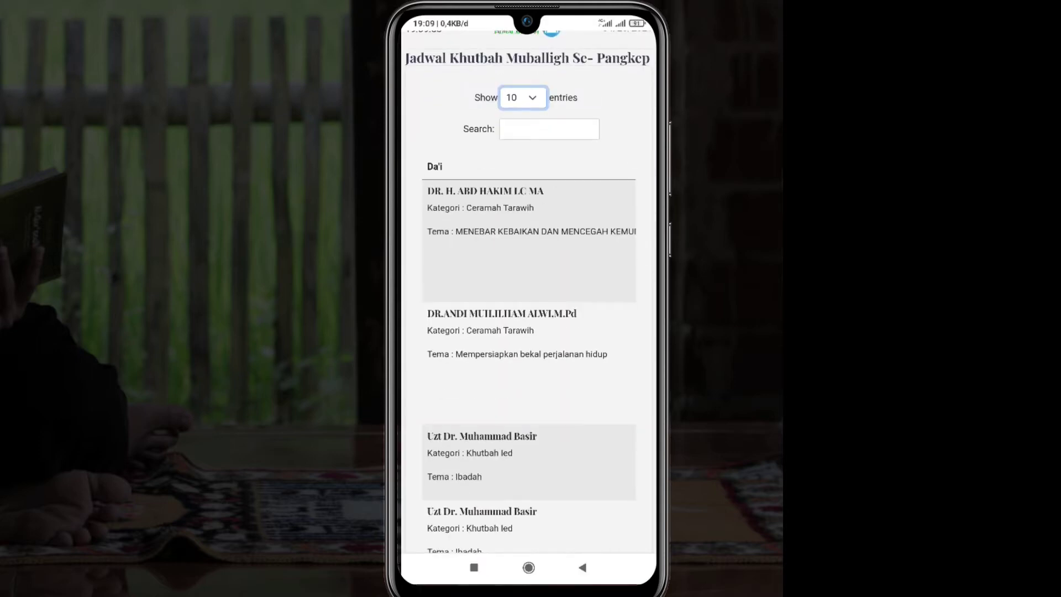
{"action": "scroll", "coordinate": [424, 370], "scroll_direction": "up", "scroll_amount": 3}
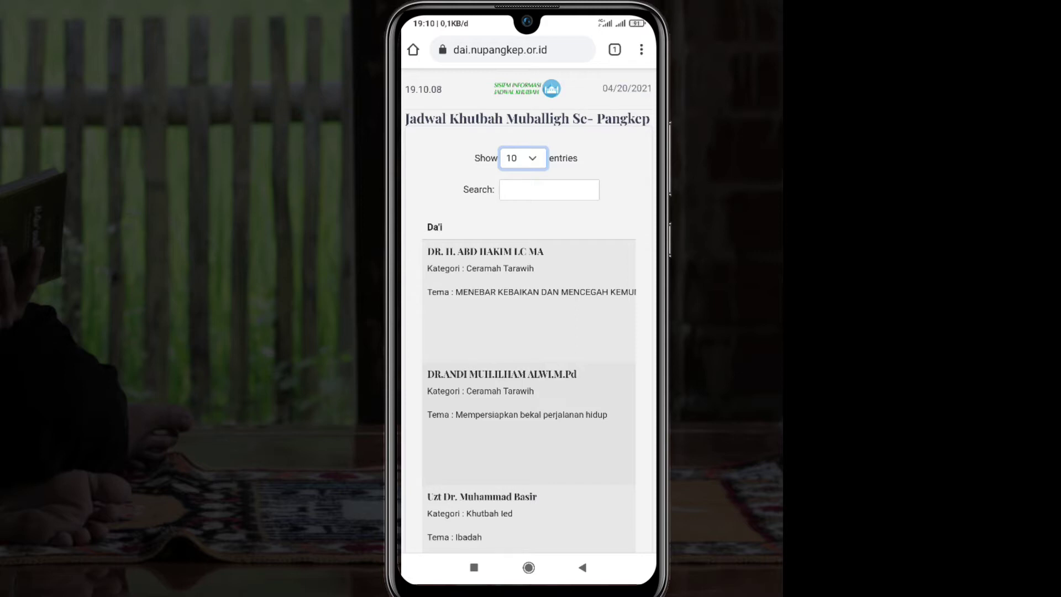
- Slide the table across the mosque column and back, then open the first Da'i's Detail Da'i popup
{"action": "left_click_drag", "start_coordinate": [509, 343], "coordinate": [425, 354]}
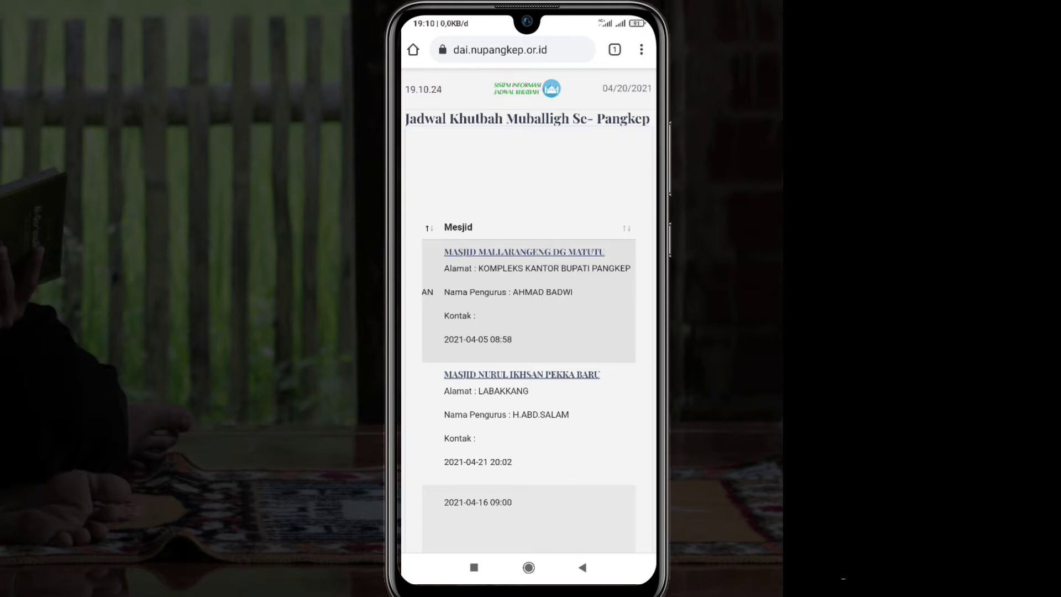
{"action": "left_click_drag", "start_coordinate": [582, 331], "coordinate": [594, 301]}
{"action": "left_click_drag", "start_coordinate": [498, 303], "coordinate": [608, 304]}
{"action": "left_click_drag", "start_coordinate": [543, 289], "coordinate": [542, 320]}
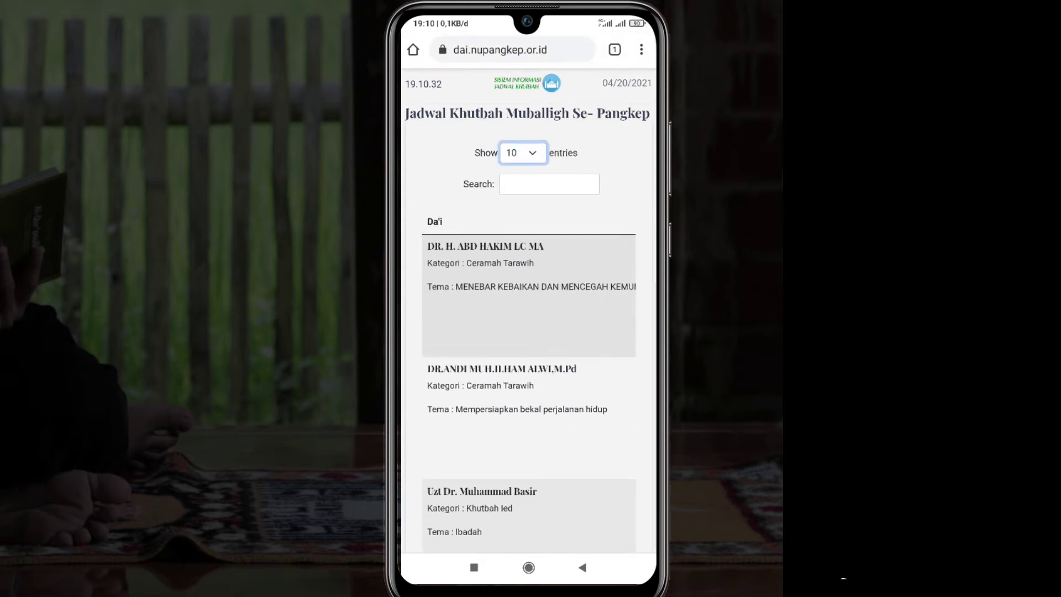
{"action": "left_click", "coordinate": [468, 244]}
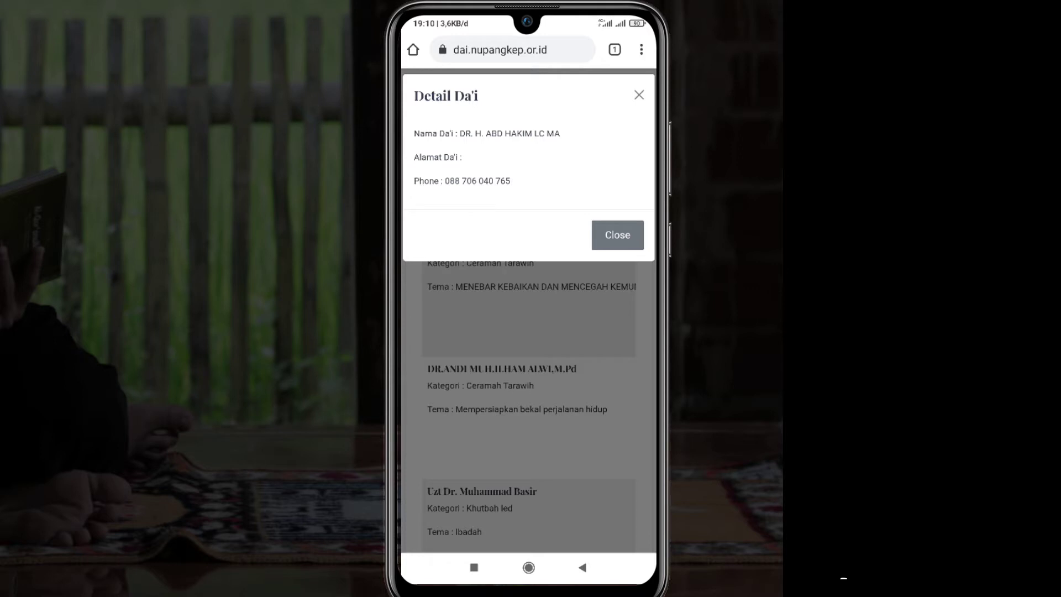
- Close the Detail Da'i popup and slide the table to the Mesjid column with addresses and dates
{"action": "left_click", "coordinate": [617, 236]}
{"action": "mouse_move", "coordinate": [481, 321]}
{"action": "left_mouse_down"}
{"action": "mouse_move", "coordinate": [446, 320]}
{"action": "mouse_move", "coordinate": [481, 310]}
{"action": "mouse_move", "coordinate": [473, 335]}
{"action": "left_mouse_up"}
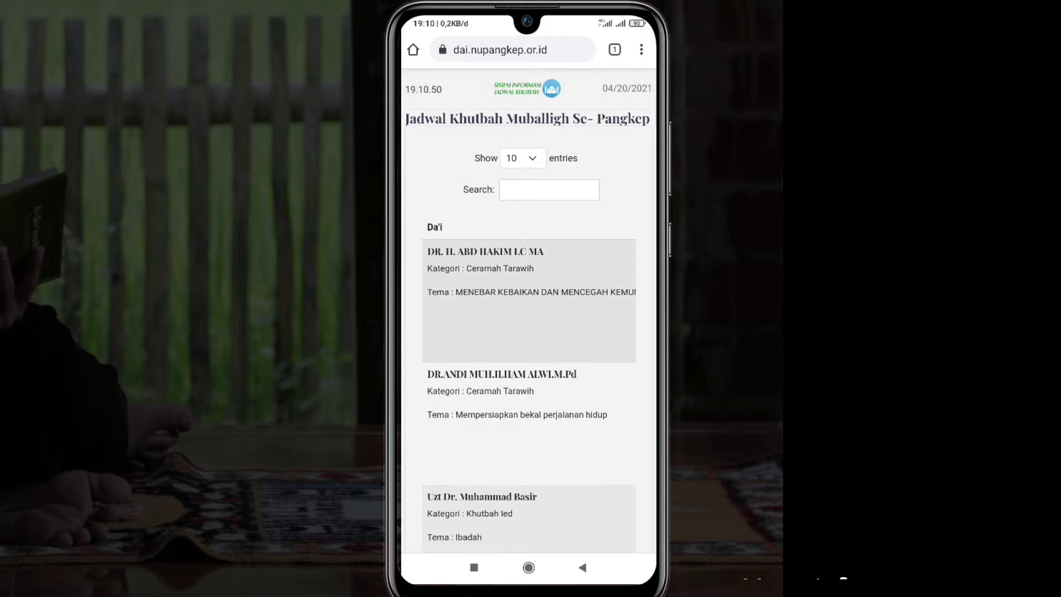
{"action": "left_click", "coordinate": [467, 353]}
{"action": "left_click_drag", "start_coordinate": [515, 319], "coordinate": [425, 321]}
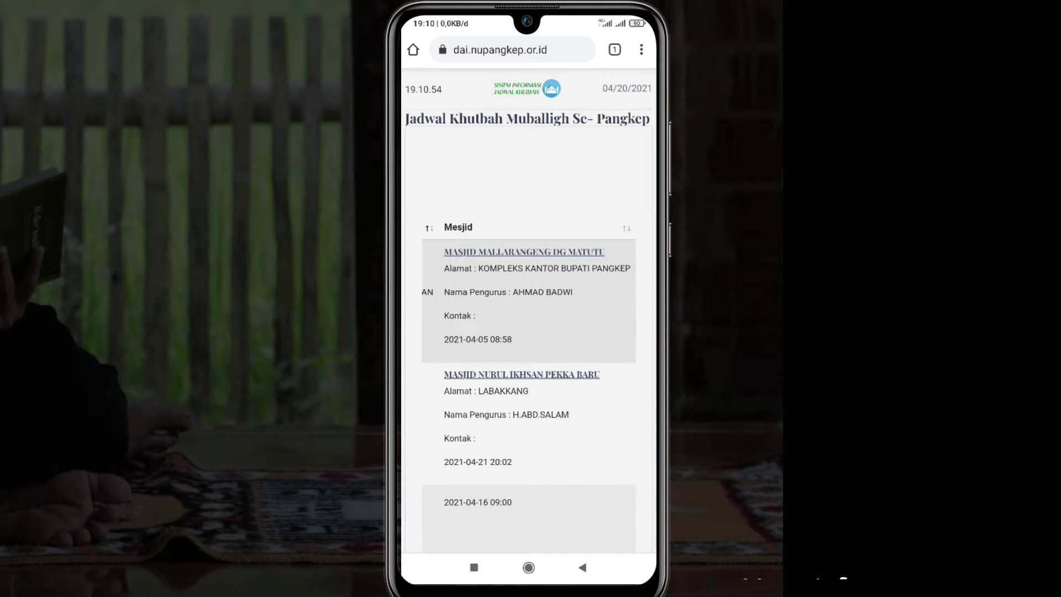
{"action": "mouse_move", "coordinate": [446, 310]}
{"action": "left_mouse_down"}
{"action": "mouse_move", "coordinate": [475, 316]}
{"action": "mouse_move", "coordinate": [445, 330]}
{"action": "mouse_move", "coordinate": [458, 335]}
{"action": "mouse_move", "coordinate": [504, 312]}
{"action": "mouse_move", "coordinate": [457, 327]}
{"action": "left_mouse_up"}
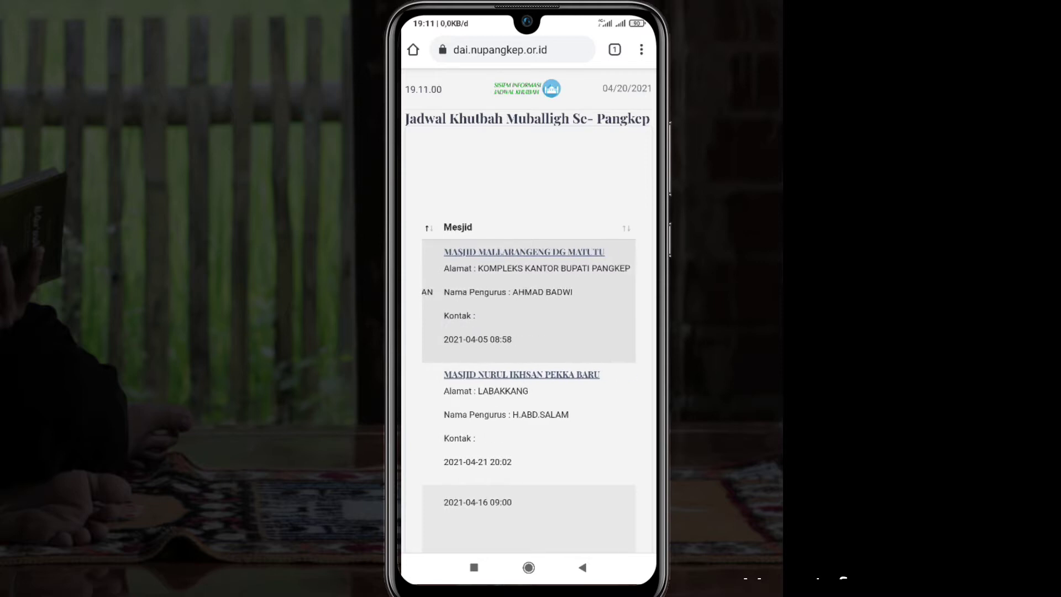
- Open MASJID MALLARANGENG DG MATUTU's location from the schedule link in Google Maps
{"action": "left_click", "coordinate": [562, 254]}
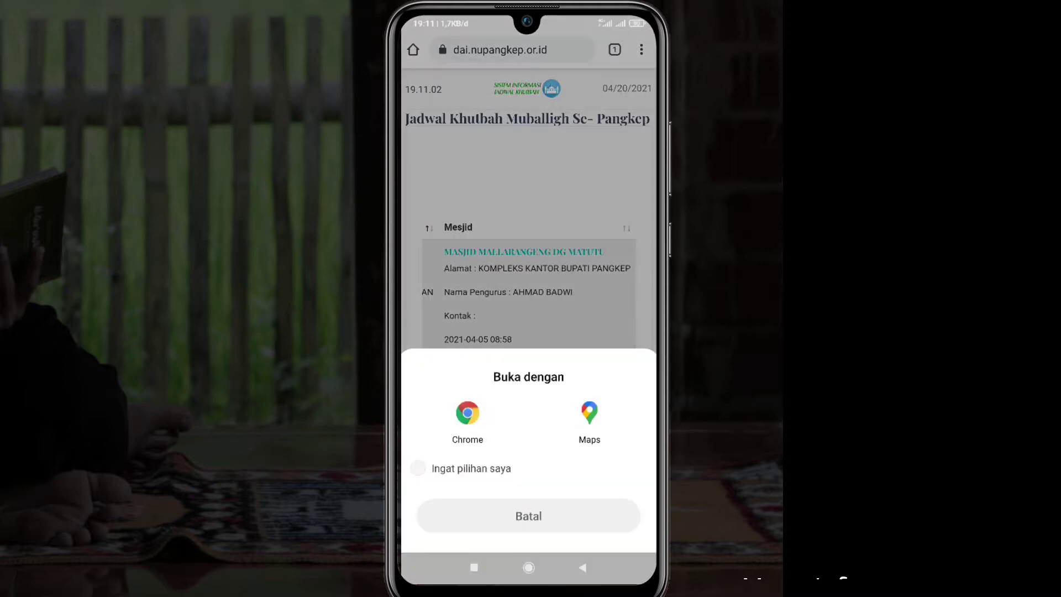
{"action": "left_click", "coordinate": [602, 295]}
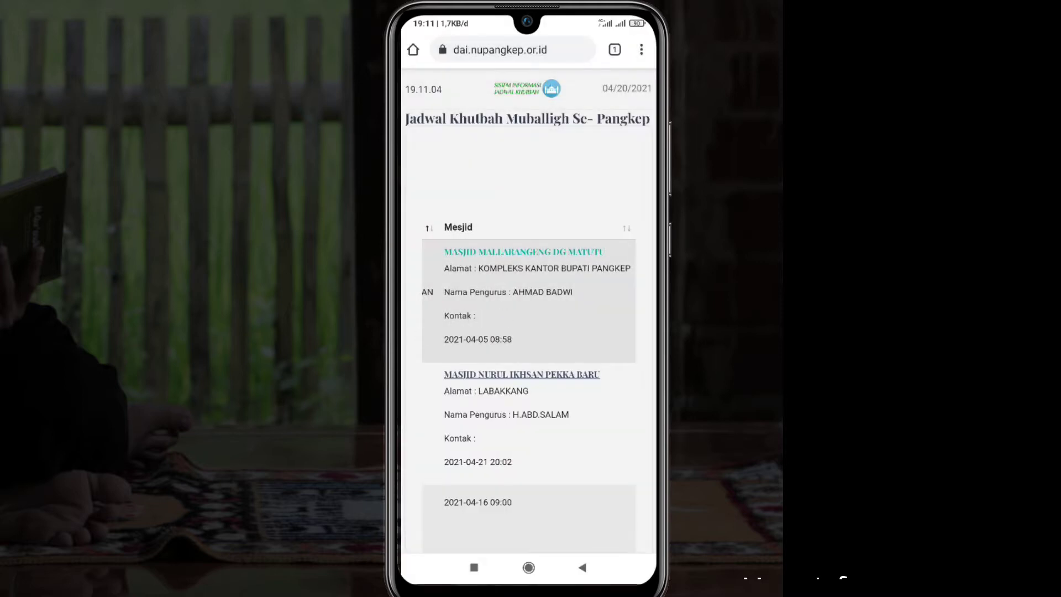
{"action": "left_click_drag", "start_coordinate": [426, 330], "coordinate": [648, 317]}
{"action": "left_click_drag", "start_coordinate": [461, 336], "coordinate": [411, 339]}
{"action": "left_click", "coordinate": [575, 252]}
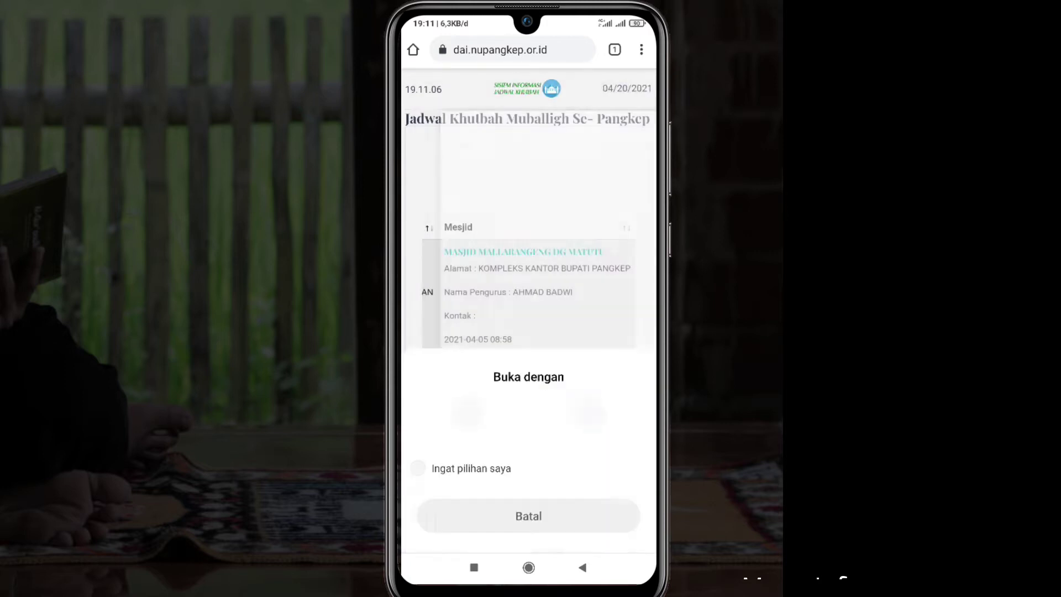
{"action": "left_click", "coordinate": [589, 417]}
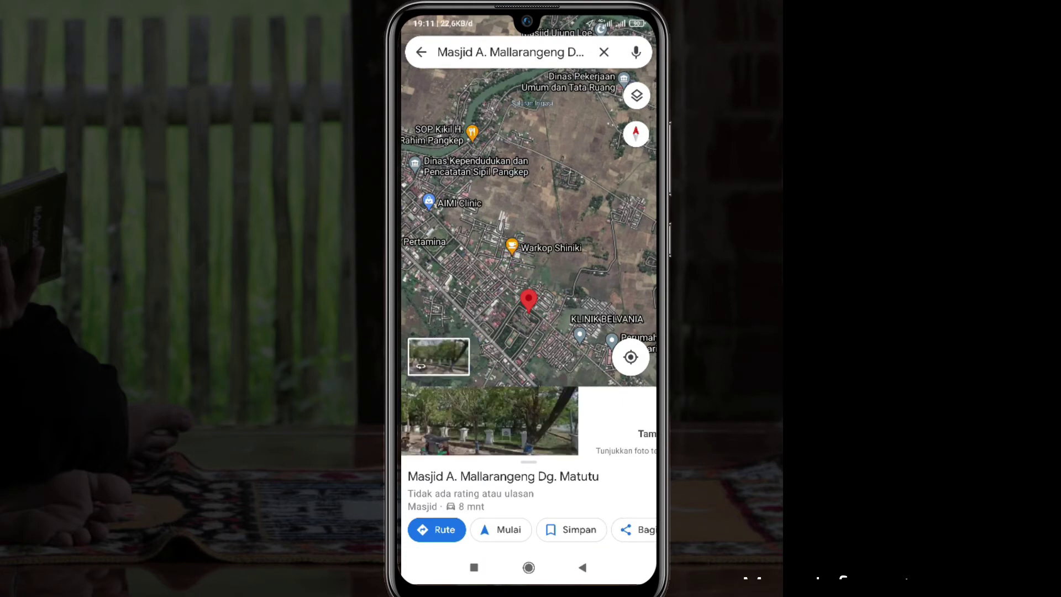
- Get the 8-minute, 3.4 km driving route and show its step-by-step directions
{"action": "left_click", "coordinate": [437, 529]}
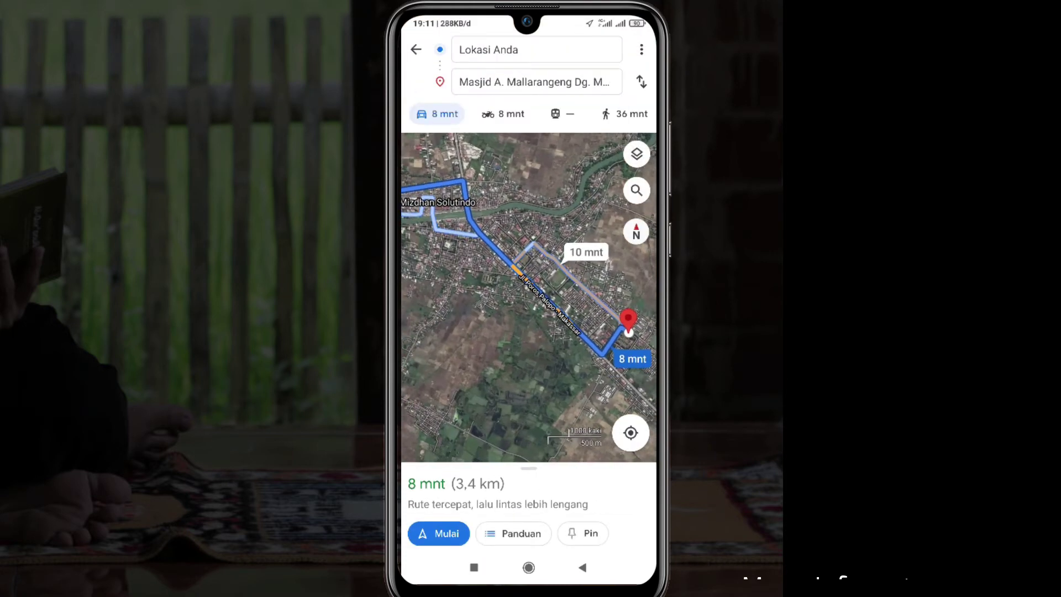
{"action": "left_click_drag", "start_coordinate": [464, 346], "coordinate": [457, 344]}
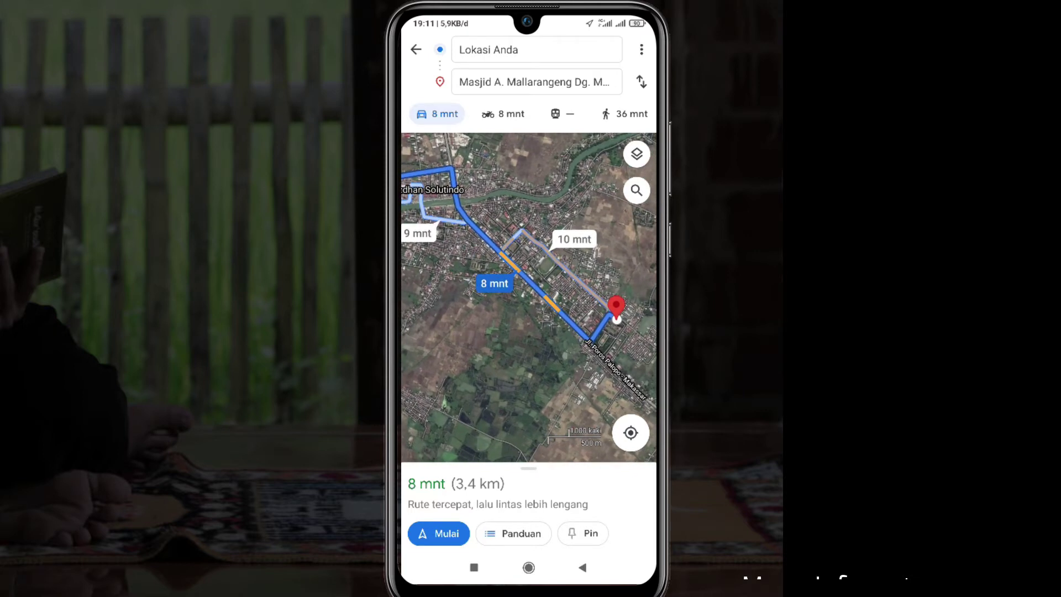
{"action": "left_click", "coordinate": [514, 534]}
- Start navigation to the mosque and pan along the route to the destination pin near Kantor Bupati Pangkep
{"action": "left_click", "coordinate": [439, 534]}
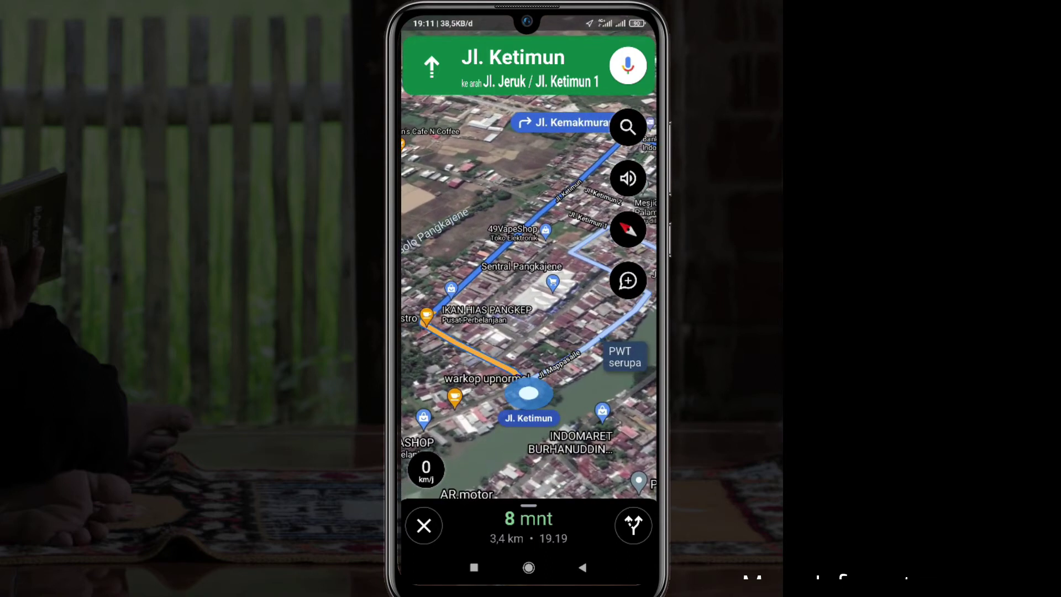
{"action": "left_click_drag", "start_coordinate": [603, 424], "coordinate": [417, 447]}
{"action": "left_click_drag", "start_coordinate": [611, 371], "coordinate": [436, 370]}
{"action": "left_click_drag", "start_coordinate": [580, 337], "coordinate": [442, 425]}
{"action": "left_click_drag", "start_coordinate": [596, 365], "coordinate": [519, 362]}
{"action": "left_click_drag", "start_coordinate": [497, 309], "coordinate": [530, 393]}
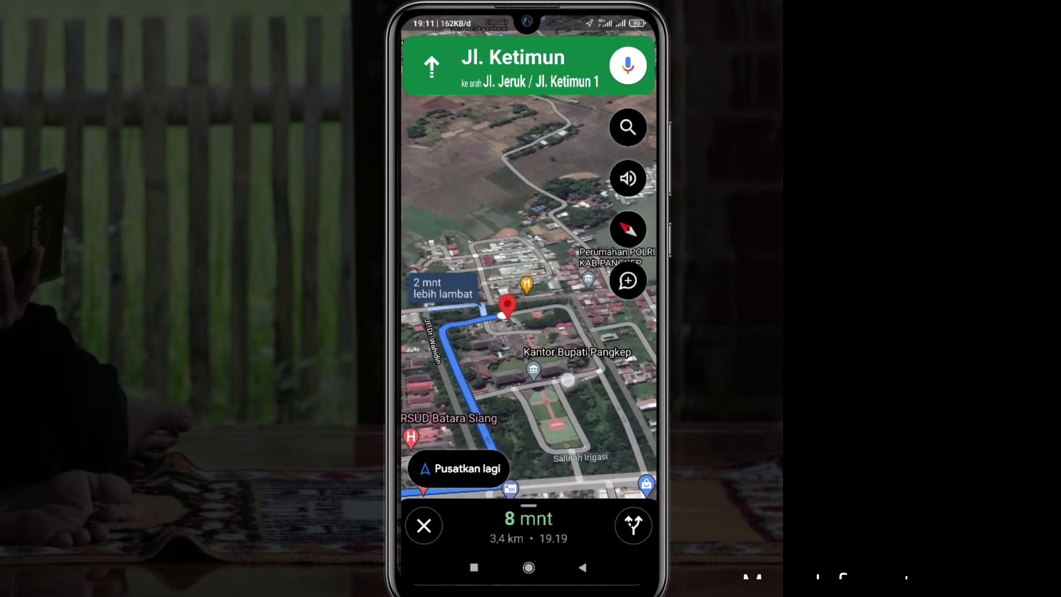
{"action": "scroll", "coordinate": [525, 340], "scroll_direction": "up", "scroll_amount": 3}
{"action": "scroll", "coordinate": [508, 332], "scroll_direction": "up", "scroll_amount": 3}
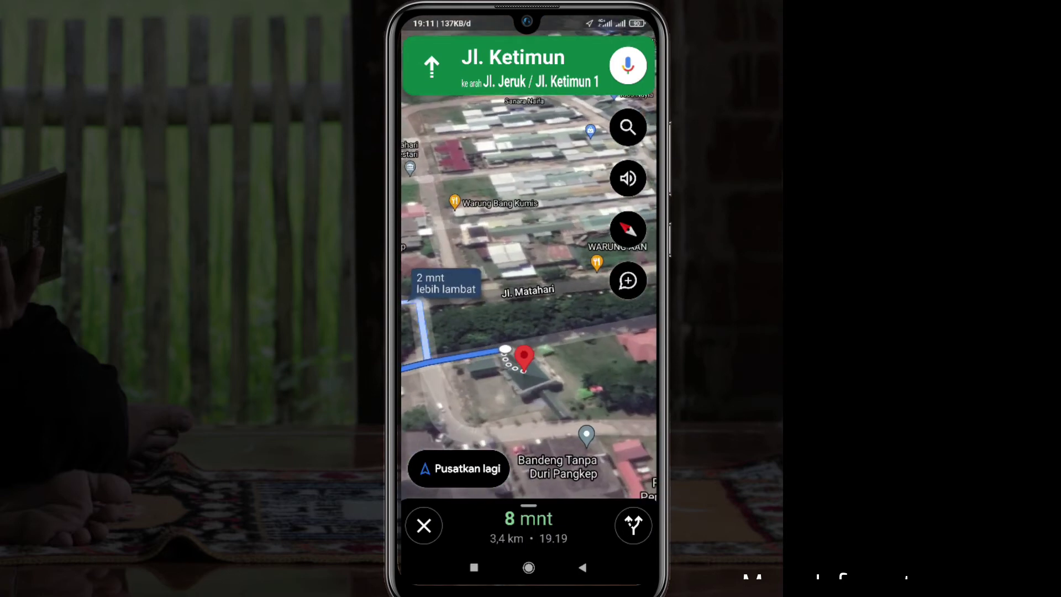
- Exit navigation and the route, going back toward the schedule website
{"action": "left_click", "coordinate": [423, 525]}
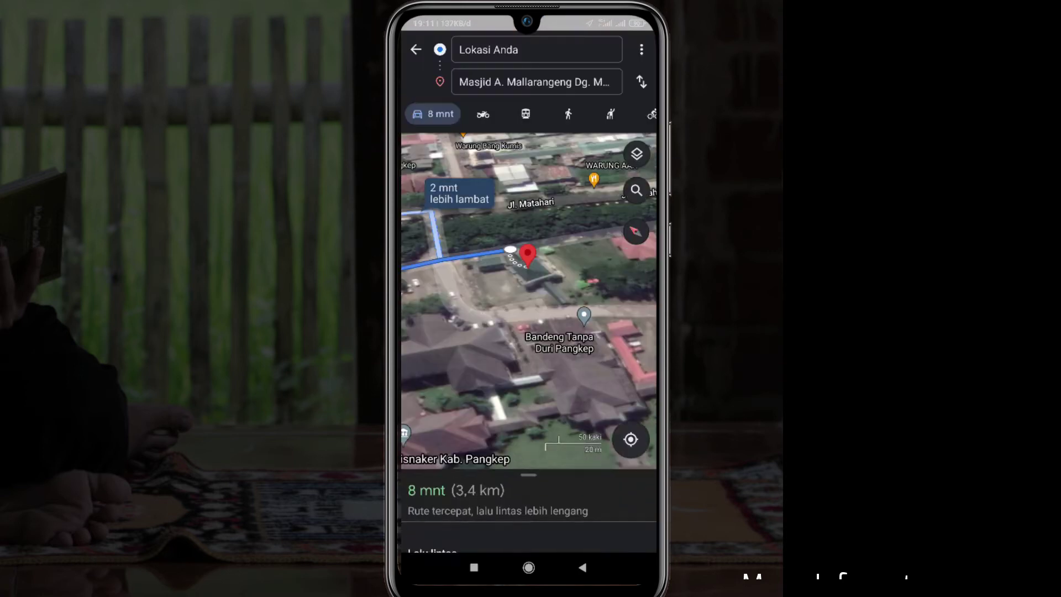
{"action": "left_click", "coordinate": [582, 567]}
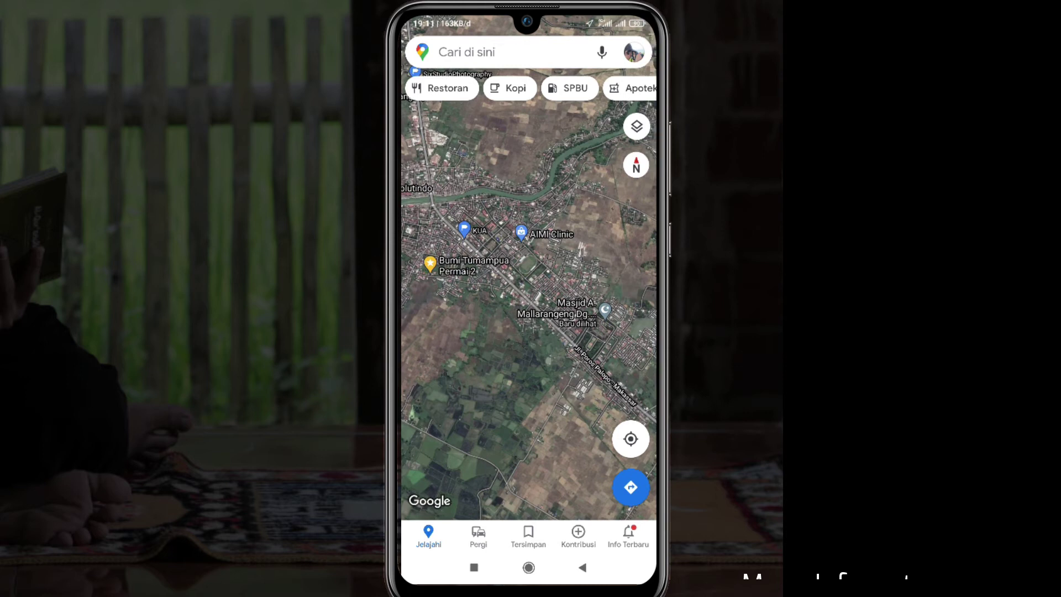
{"action": "left_click", "coordinate": [583, 568]}
- Scroll the schedule to the Mesjid column and open the MASJID NURUL IKHSAN PEKKA BARU location link
{"action": "scroll", "coordinate": [529, 317], "scroll_direction": "down", "scroll_amount": 3}
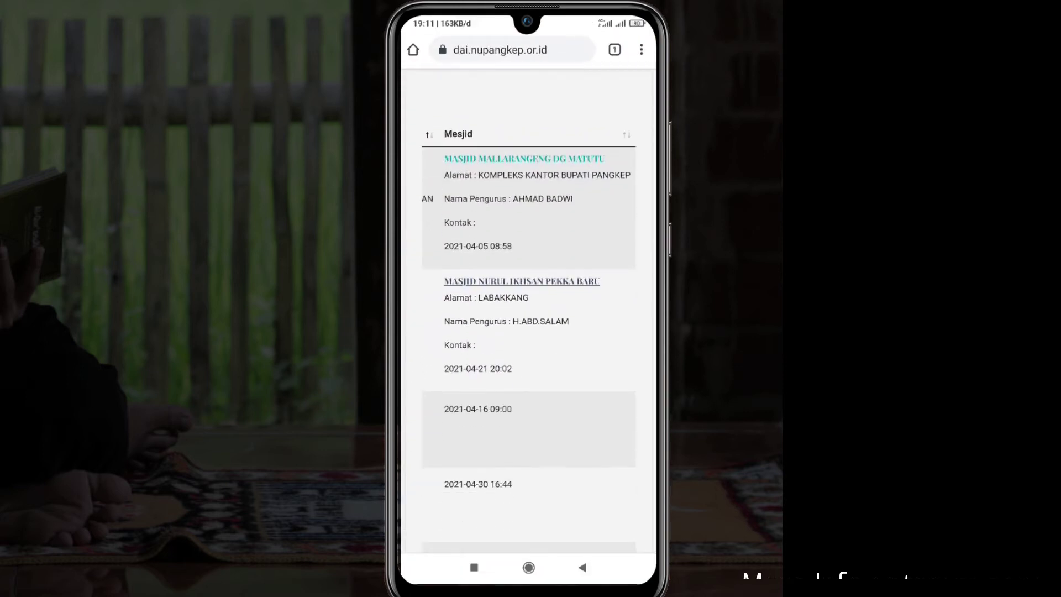
{"action": "scroll", "coordinate": [529, 318], "scroll_direction": "left", "scroll_amount": 5}
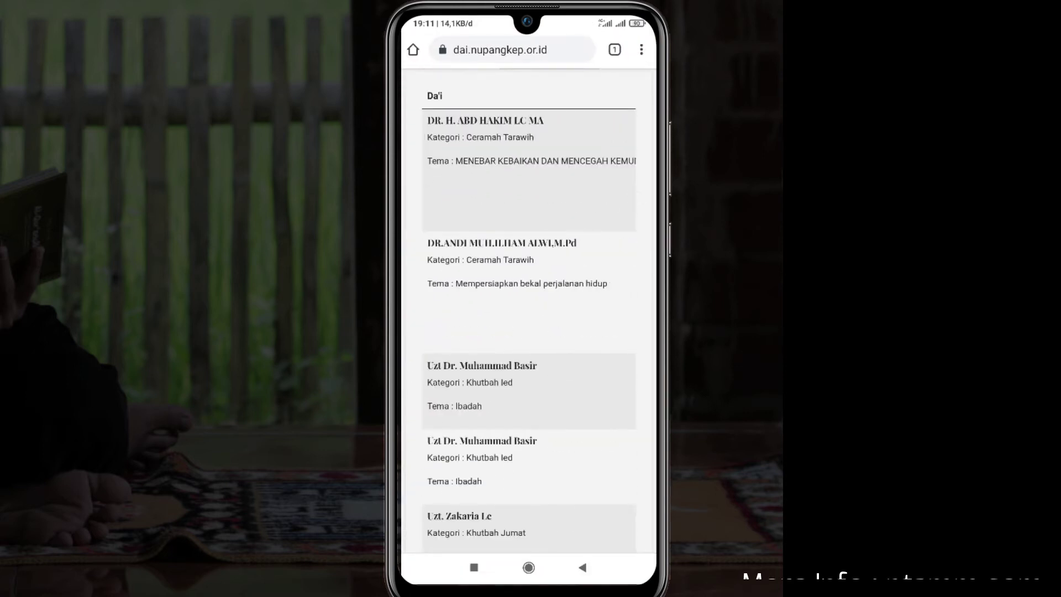
{"action": "scroll", "coordinate": [528, 318], "scroll_direction": "up", "scroll_amount": 2}
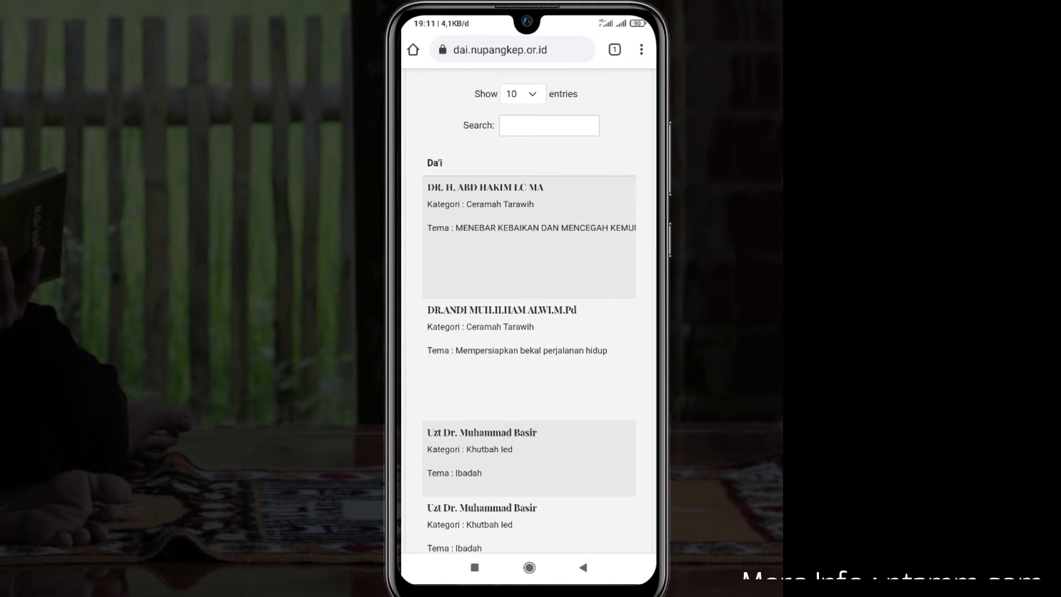
{"action": "scroll", "coordinate": [503, 351], "scroll_direction": "right", "scroll_amount": 4}
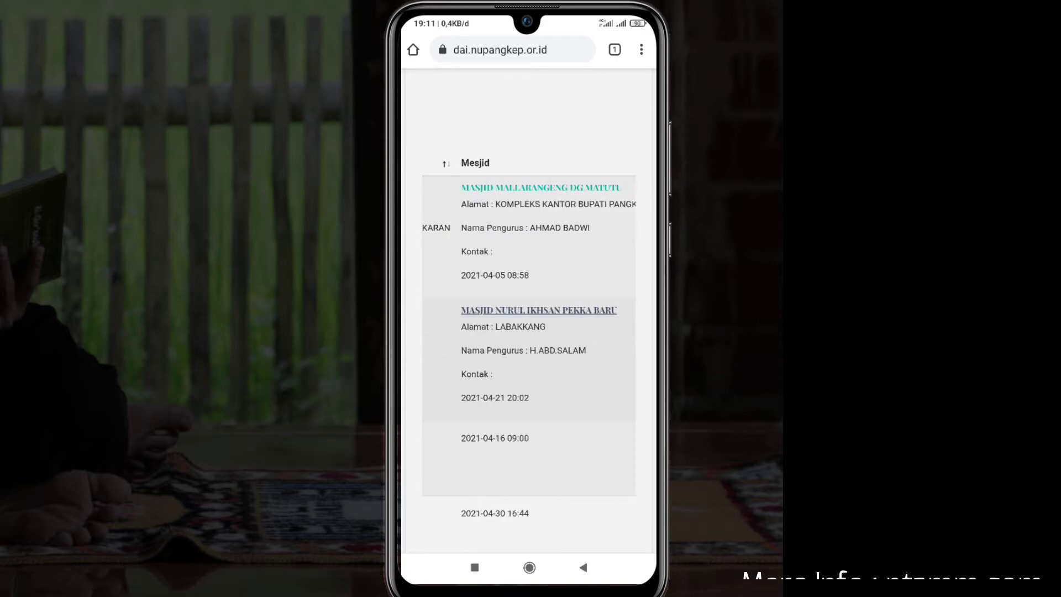
{"action": "left_click", "coordinate": [577, 308]}
- Open Masjid Nurul Ihsan in Google Maps and get its 16-minute, 11 km driving route
{"action": "left_click", "coordinate": [588, 414]}
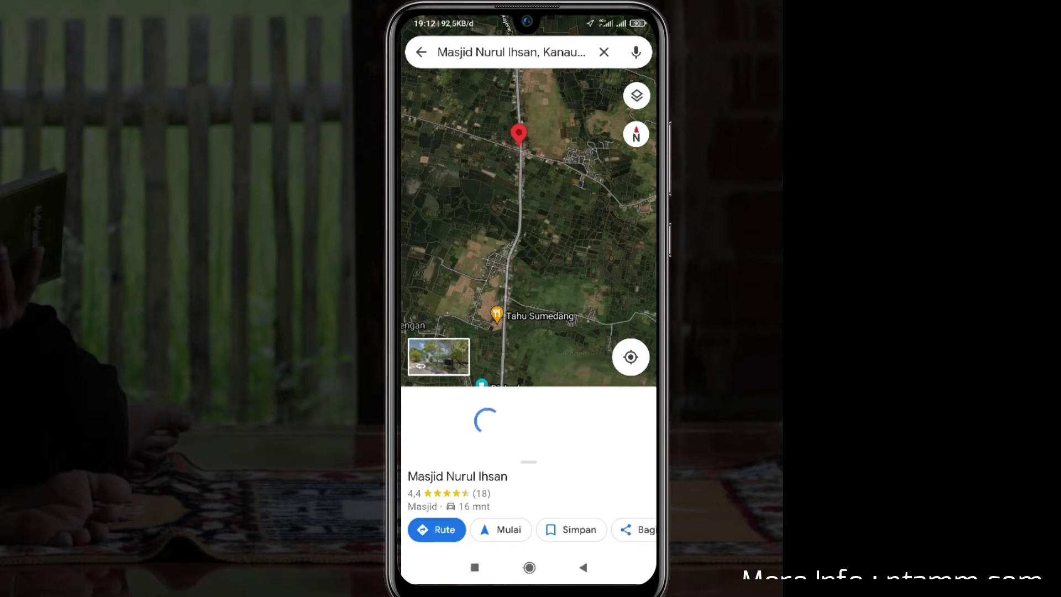
{"action": "left_click", "coordinate": [437, 530]}
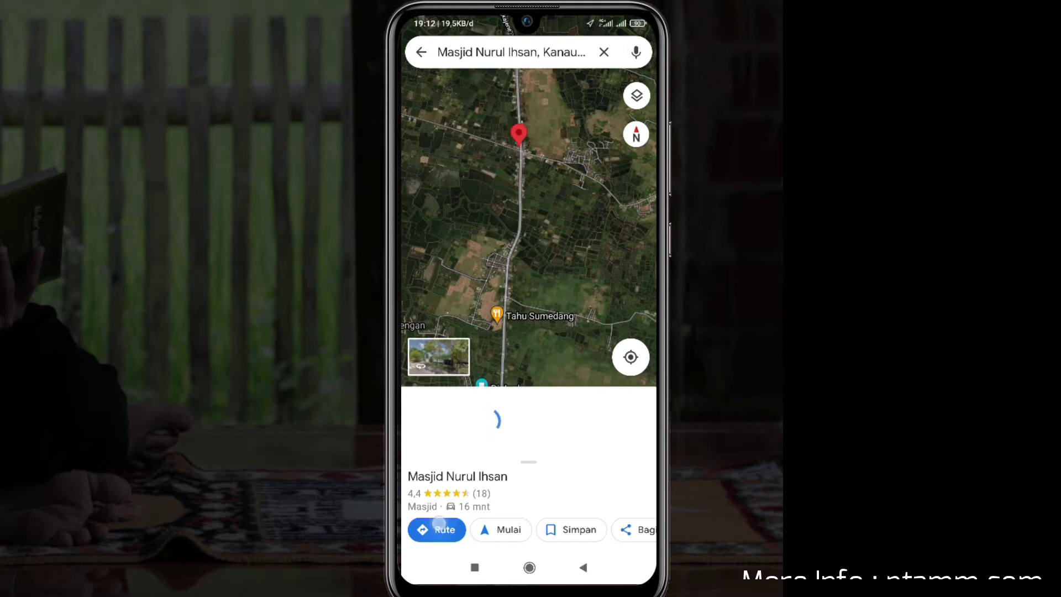
{"action": "scroll", "coordinate": [529, 335], "scroll_direction": "down", "scroll_amount": 1}
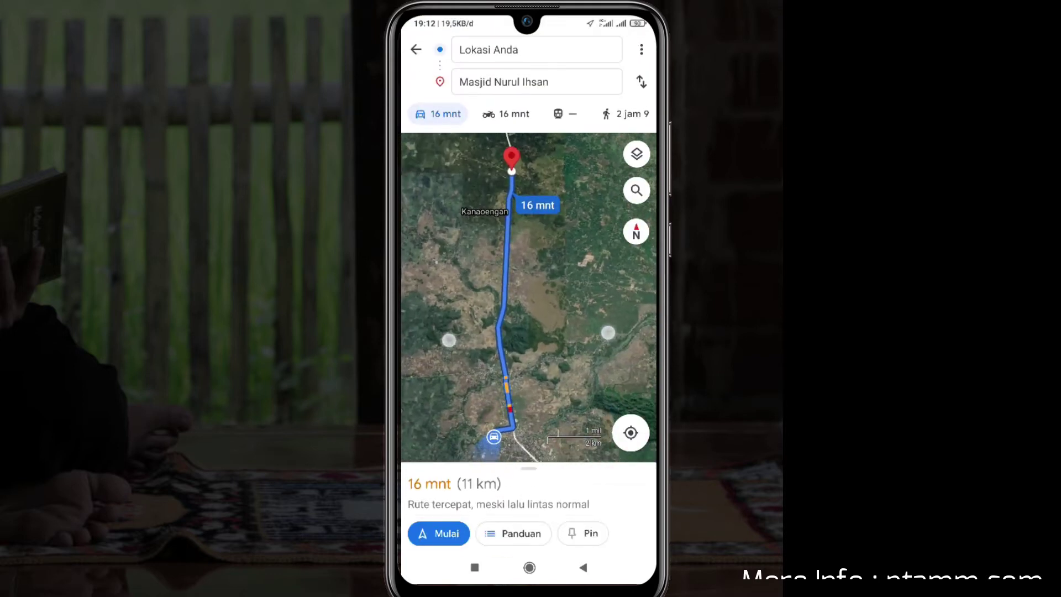
{"action": "scroll", "coordinate": [511, 376], "scroll_direction": "up", "scroll_amount": 3}
{"action": "left_click_drag", "start_coordinate": [571, 318], "coordinate": [579, 409]}
{"action": "left_click_drag", "start_coordinate": [599, 282], "coordinate": [588, 376]}
- Zoom around the route, then leave Maps and return to the dai.nupangkep.or.id schedule
{"action": "scroll", "coordinate": [525, 298], "scroll_direction": "up", "scroll_amount": 5}
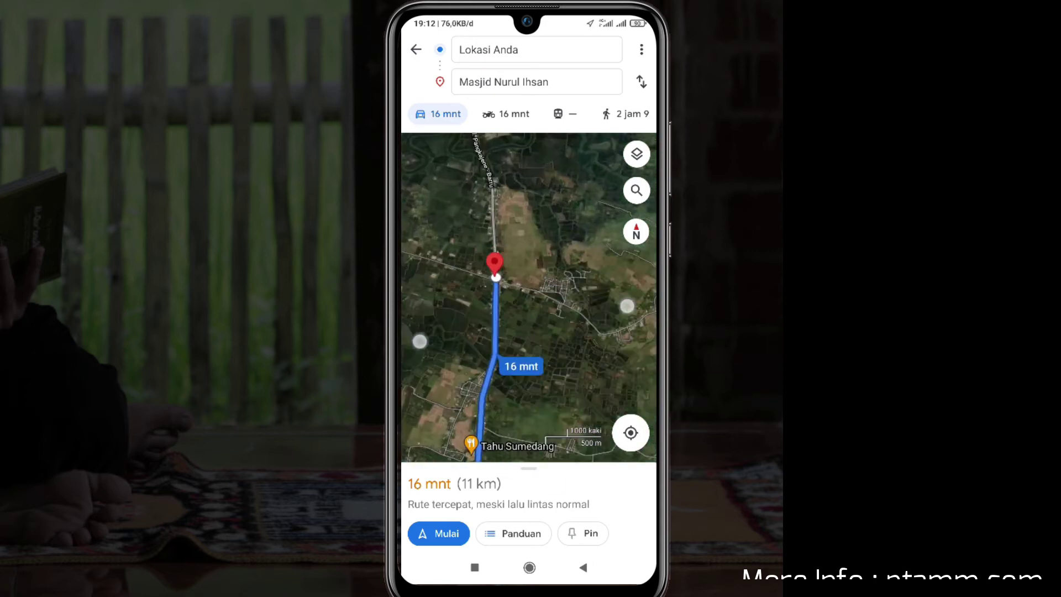
{"action": "scroll", "coordinate": [525, 293], "scroll_direction": "up", "scroll_amount": 2}
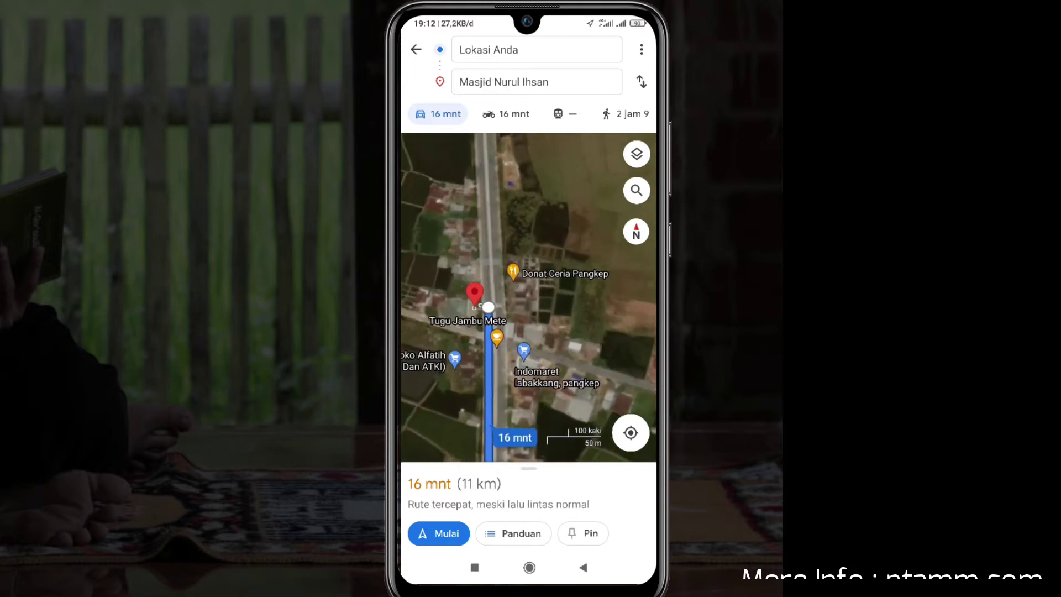
{"action": "scroll", "coordinate": [519, 353], "scroll_direction": "down", "scroll_amount": 2}
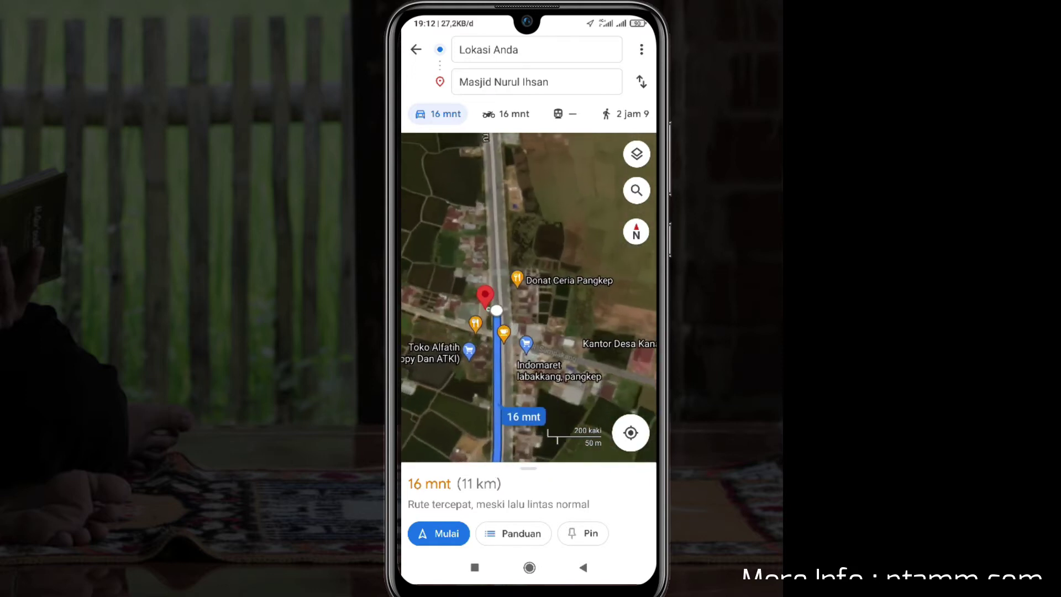
{"action": "scroll", "coordinate": [519, 353], "scroll_direction": "down", "scroll_amount": 5}
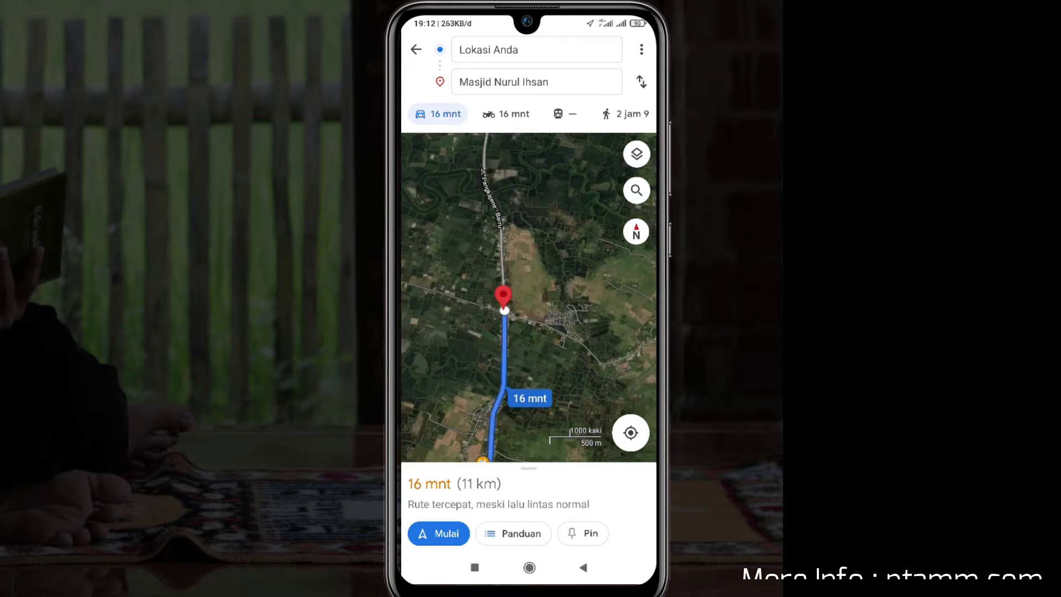
{"action": "left_click", "coordinate": [576, 574]}
{"action": "left_click", "coordinate": [580, 569]}
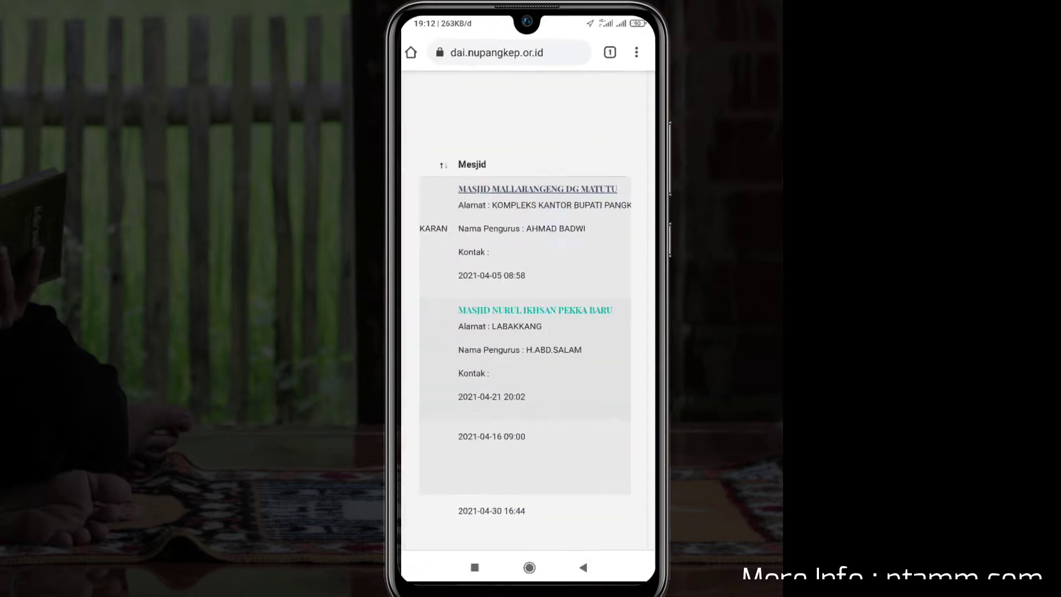
{"action": "scroll", "coordinate": [614, 368], "scroll_direction": "down", "scroll_amount": 3}
{"action": "scroll", "coordinate": [620, 387], "scroll_direction": "up", "scroll_amount": 1}
{"action": "scroll", "coordinate": [624, 289], "scroll_direction": "left", "scroll_amount": 5}
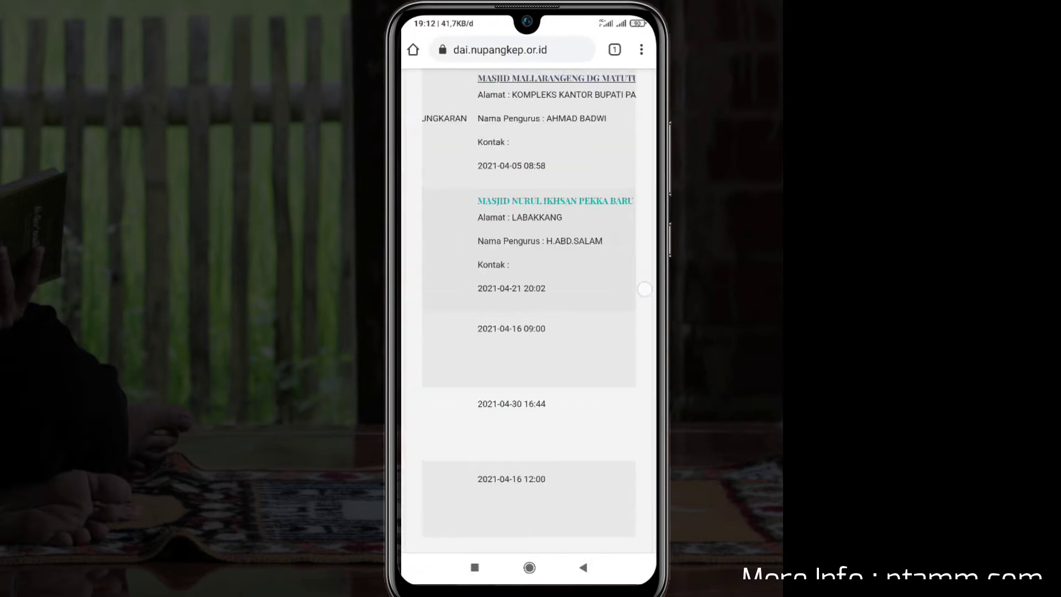
{"action": "scroll", "coordinate": [602, 310], "scroll_direction": "up", "scroll_amount": 4}
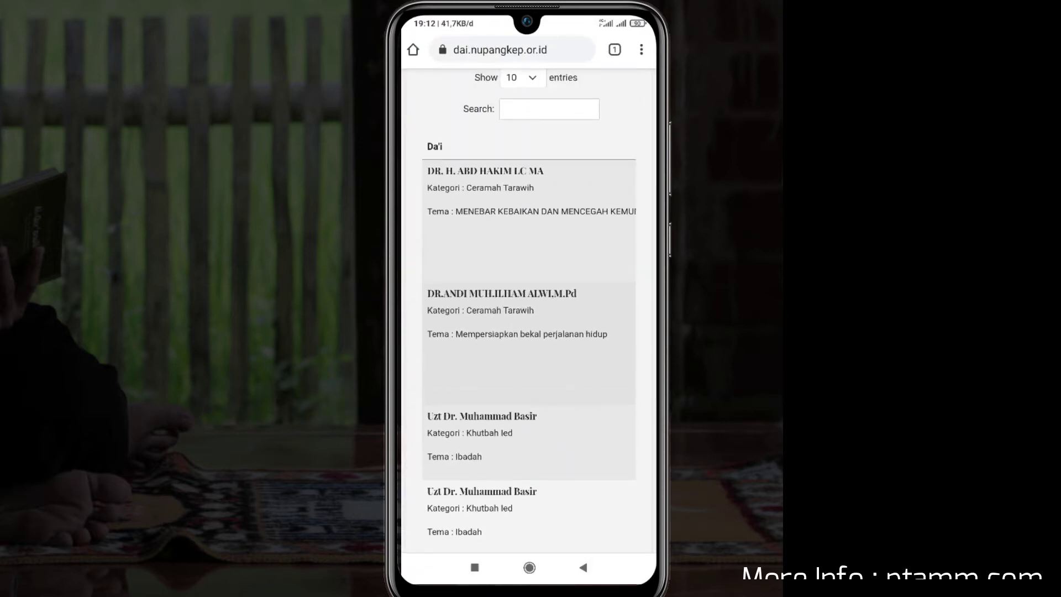
{"action": "left_click", "coordinate": [546, 190]}
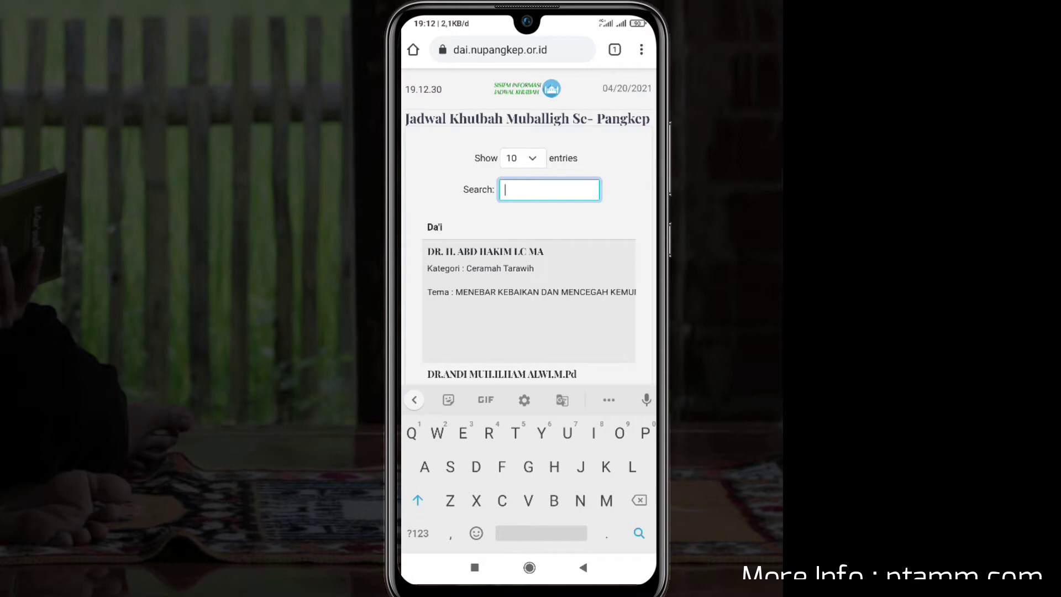
{"action": "scroll", "coordinate": [527, 221], "scroll_direction": "down", "scroll_amount": 5}
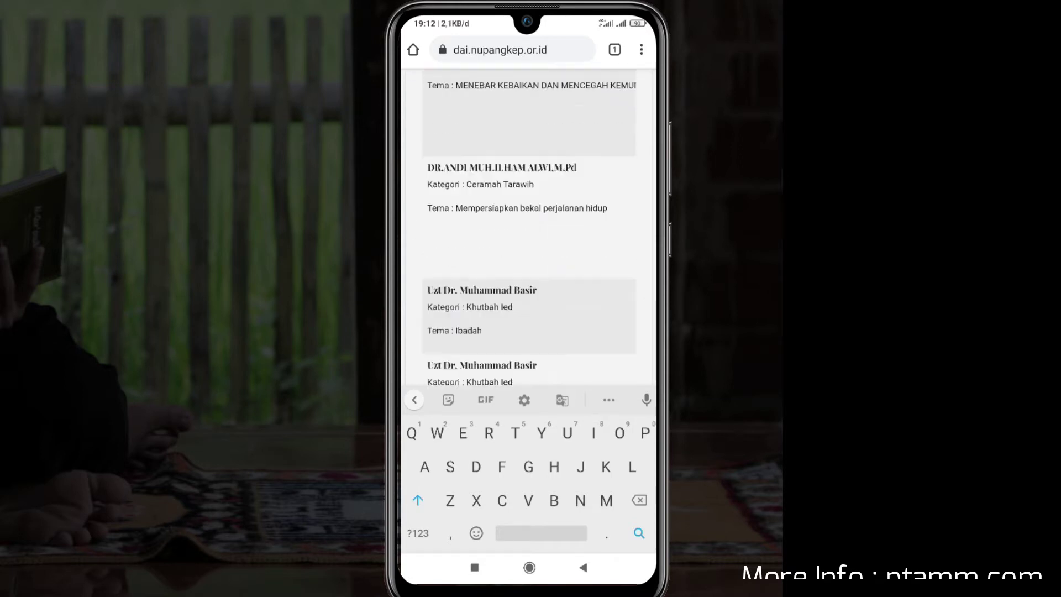
{"action": "scroll", "coordinate": [528, 221], "scroll_direction": "up", "scroll_amount": 5}
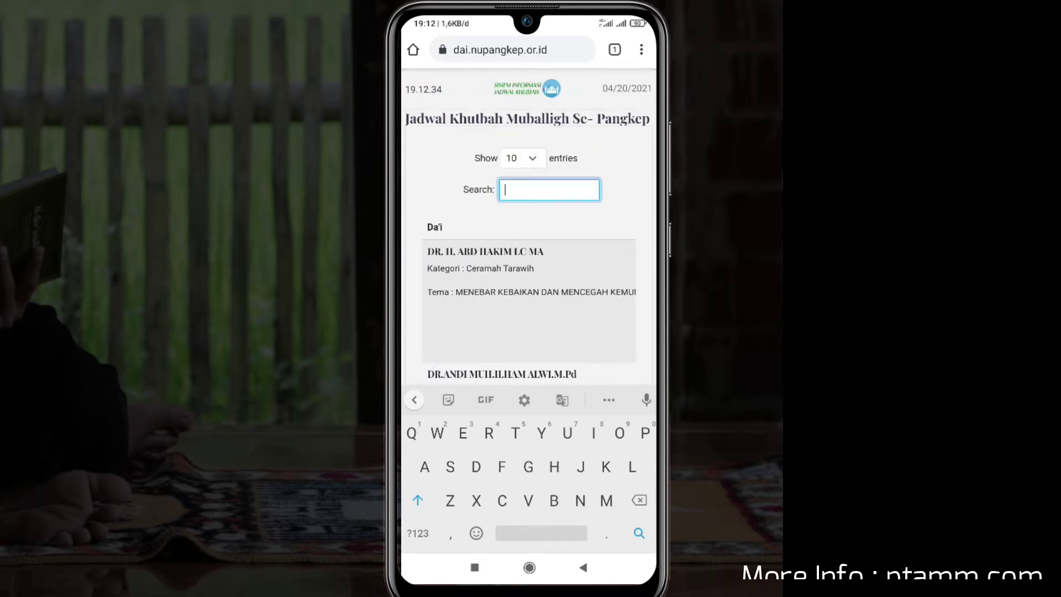
{"action": "type", "text": "Basir"}
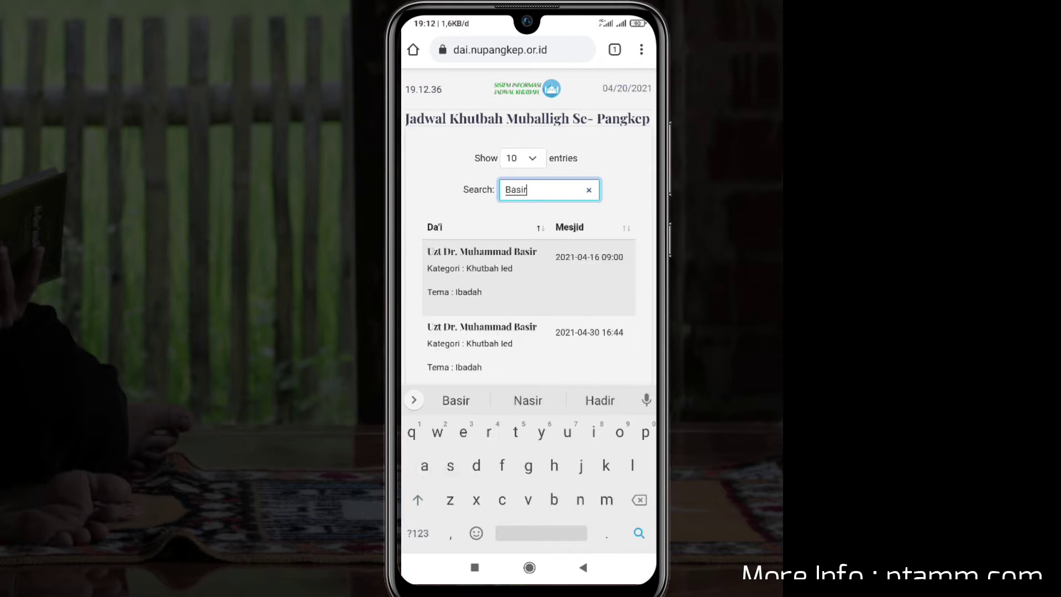
{"action": "scroll", "coordinate": [427, 286], "scroll_direction": "down", "scroll_amount": 2}
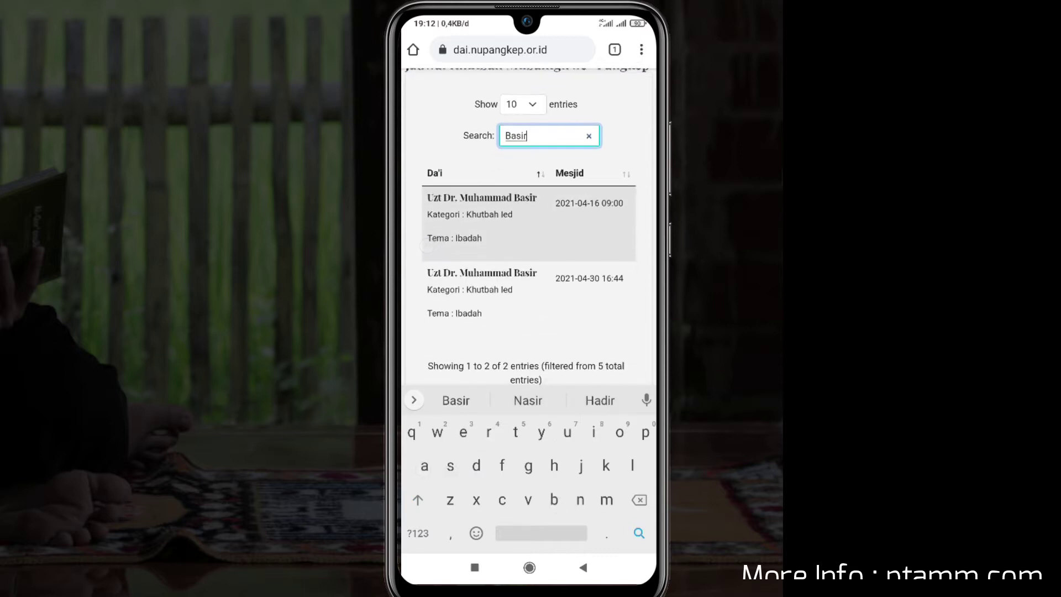
{"action": "scroll", "coordinate": [427, 286], "scroll_direction": "down", "scroll_amount": 2}
{"action": "scroll", "coordinate": [528, 221], "scroll_direction": "up", "scroll_amount": 2}
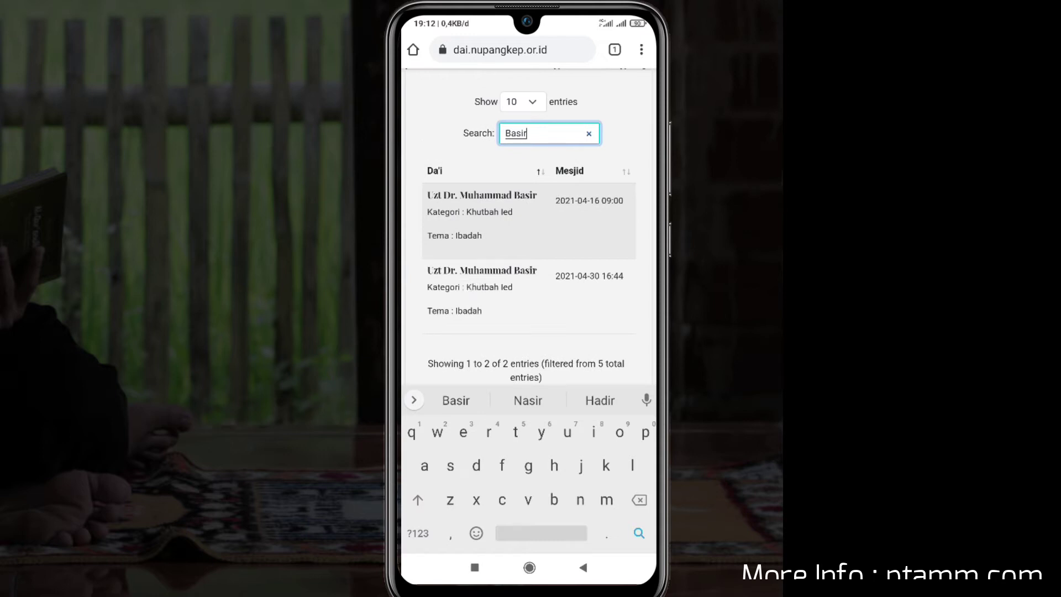
{"action": "left_click", "coordinate": [561, 133]}
{"action": "key", "text": "BackSpace"}
{"action": "key", "text": "BackSpace"}
{"action": "key", "text": "BackSpace"}
{"action": "key", "text": "BackSpace"}
{"action": "key", "text": "BackSpace"}
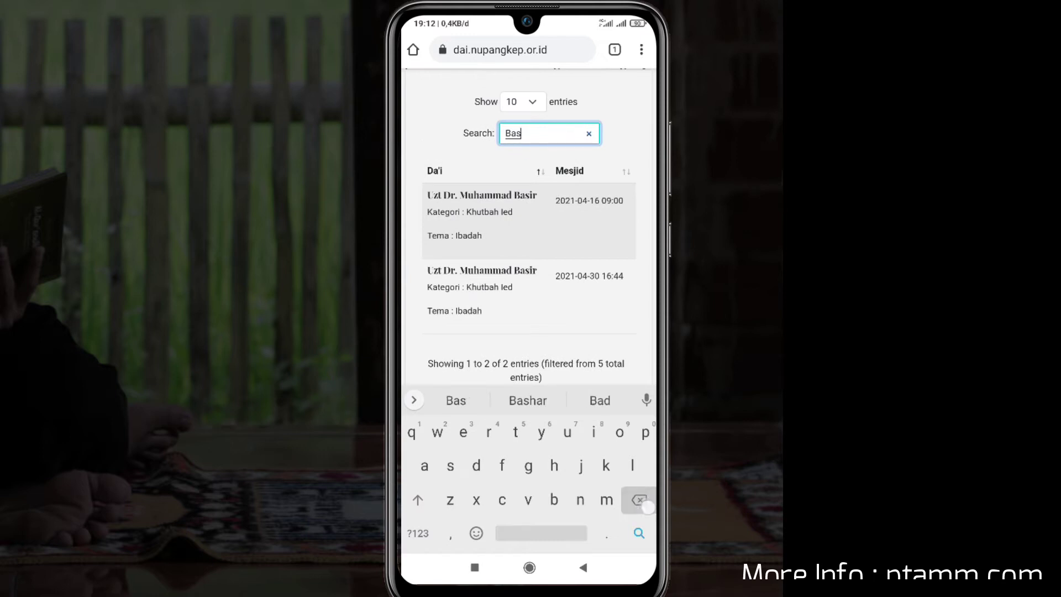
{"action": "type", "text": "Alwi"}
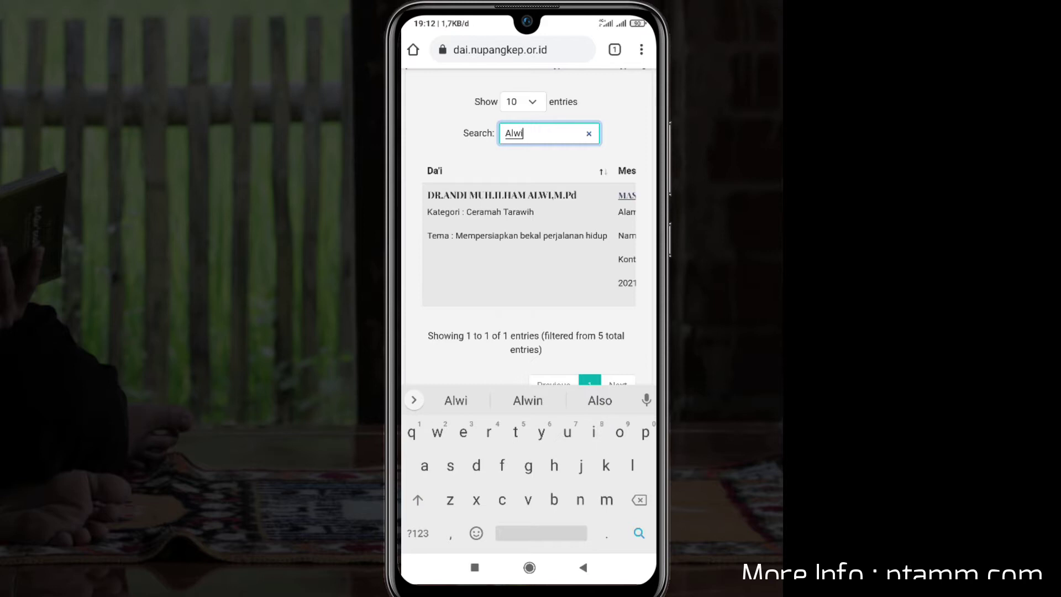
{"action": "mouse_move", "coordinate": [551, 296]}
{"action": "left_mouse_down"}
{"action": "mouse_move", "coordinate": [561, 268]}
{"action": "mouse_move", "coordinate": [559, 300]}
{"action": "left_mouse_up"}
{"action": "left_click", "coordinate": [533, 111]}
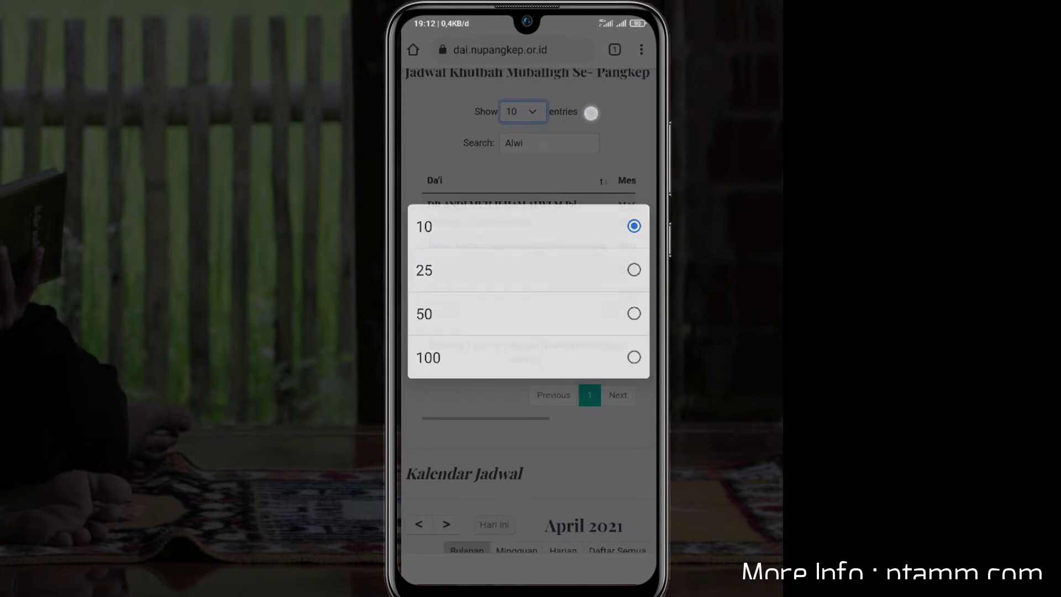
{"action": "left_click", "coordinate": [591, 113]}
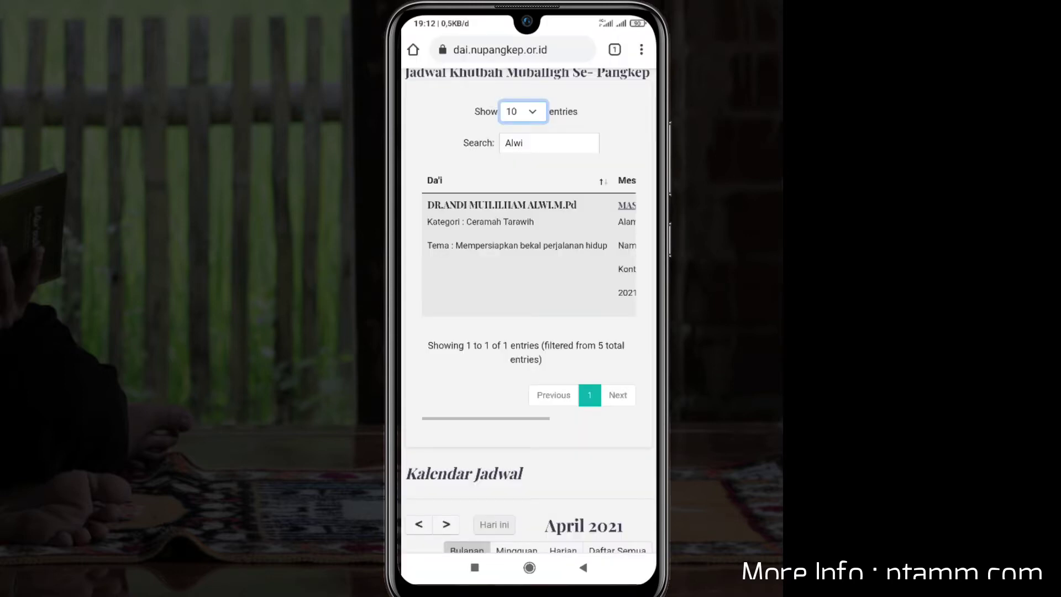
{"action": "left_click", "coordinate": [555, 150]}
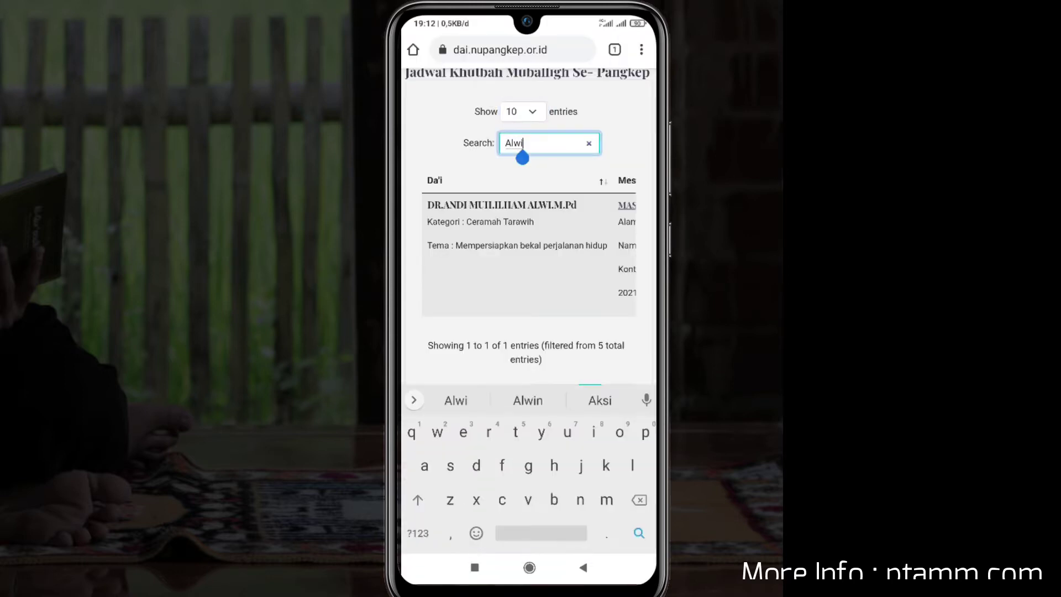
{"action": "key", "text": "BackSpace"}
{"action": "key", "text": "BackSpace"}
{"action": "key", "text": "BackSpace"}
{"action": "key", "text": "BackSpace"}
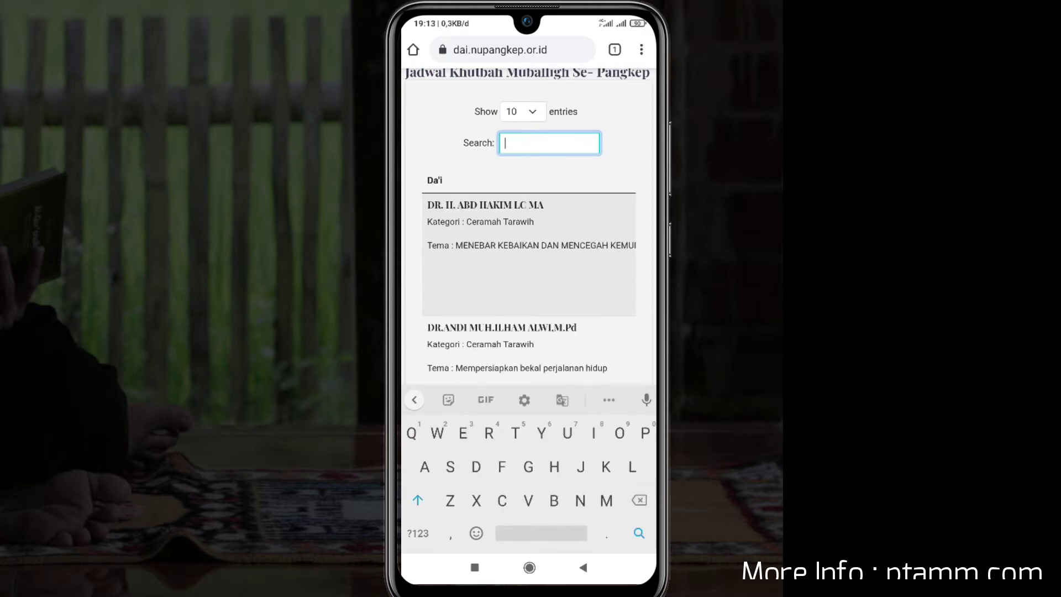
{"action": "scroll", "coordinate": [623, 281], "scroll_direction": "right", "scroll_amount": 5}
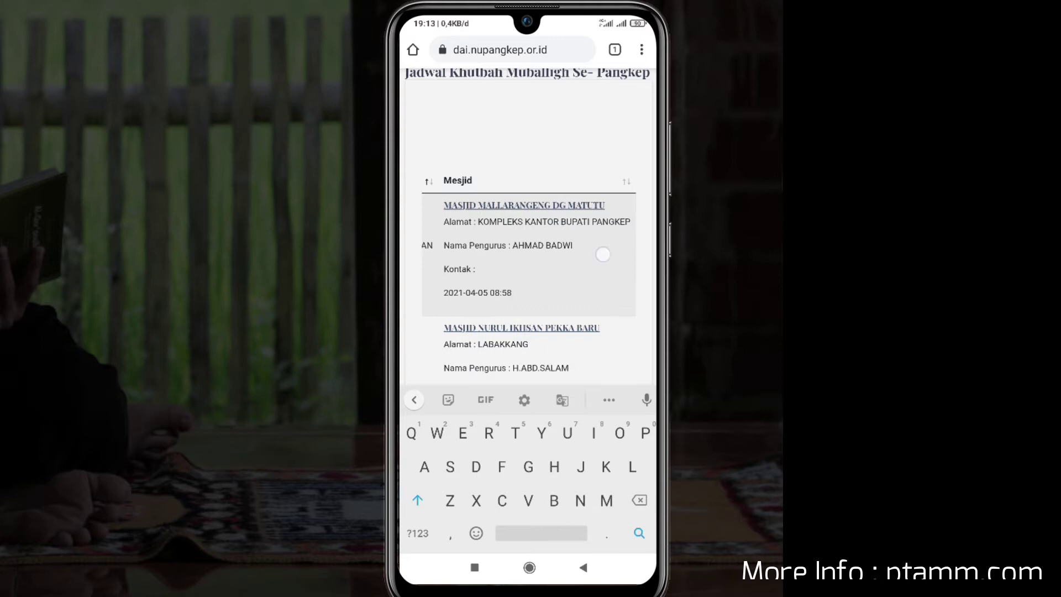
{"action": "scroll", "coordinate": [604, 253], "scroll_direction": "down", "scroll_amount": 6}
{"action": "scroll", "coordinate": [610, 232], "scroll_direction": "up", "scroll_amount": 4}
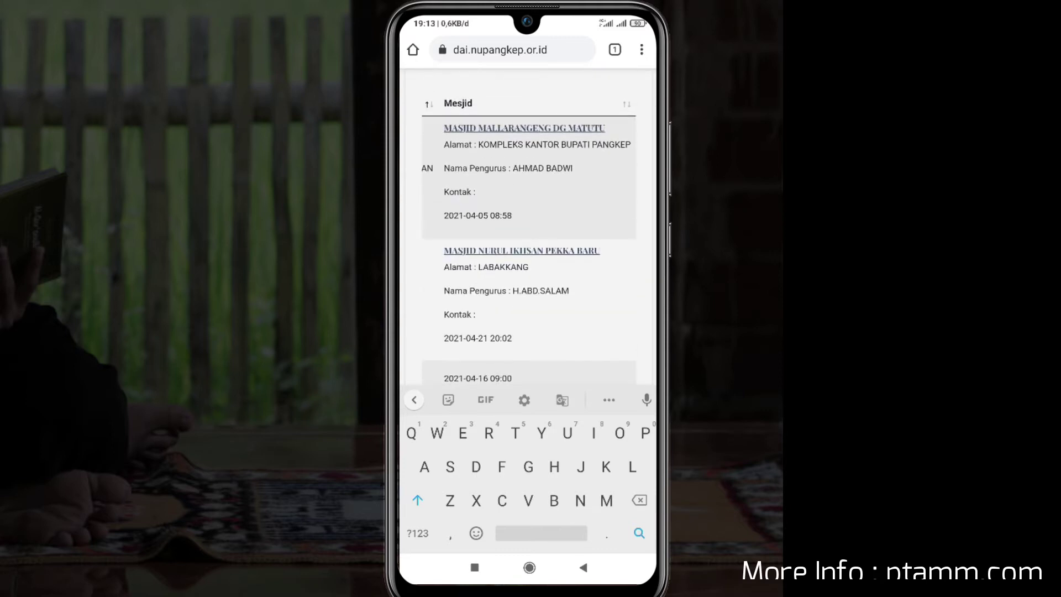
{"action": "scroll", "coordinate": [610, 279], "scroll_direction": "up", "scroll_amount": 5}
{"action": "scroll", "coordinate": [552, 298], "scroll_direction": "left", "scroll_amount": 5}
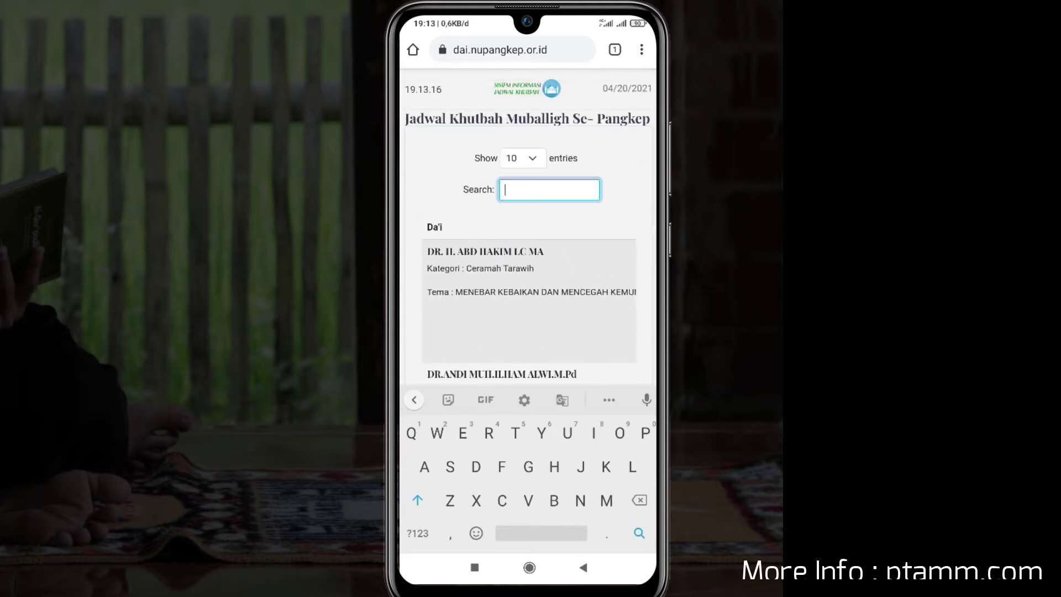
{"action": "type", "text": "I"}
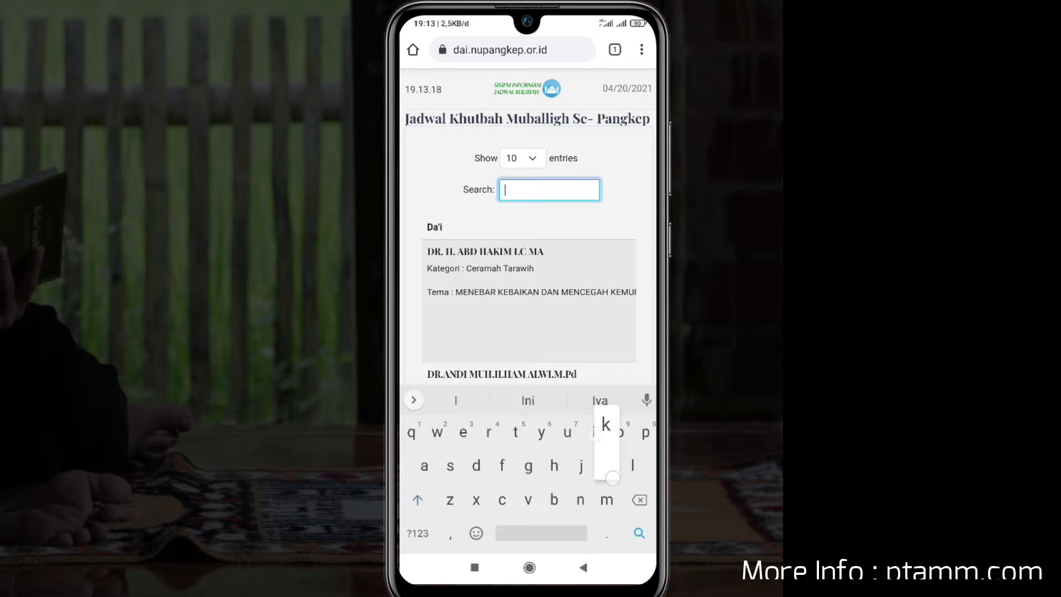
{"action": "type", "text": "khsan"}
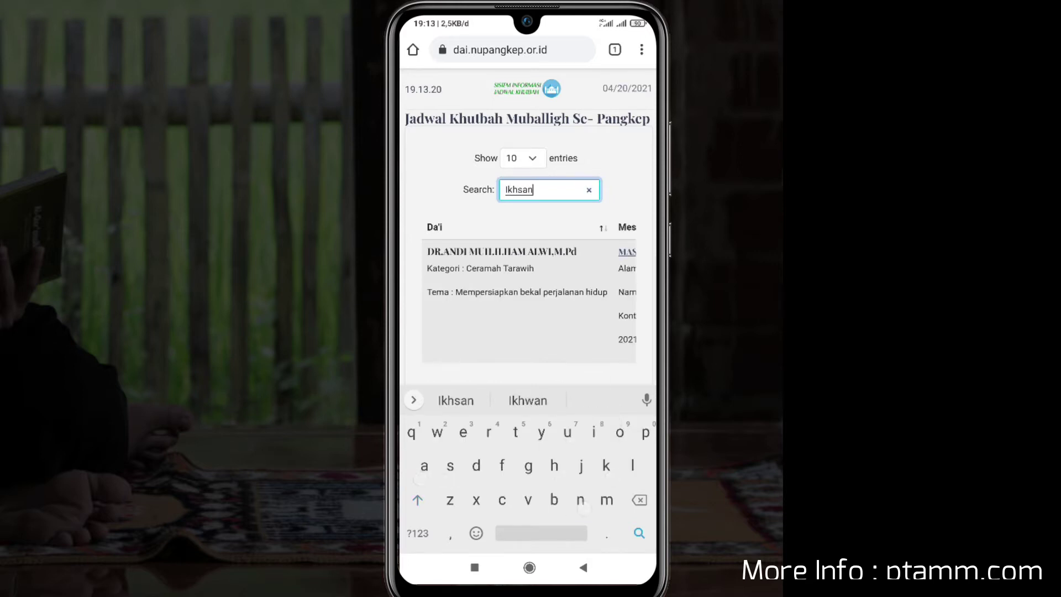
{"action": "scroll", "coordinate": [455, 310], "scroll_direction": "right", "scroll_amount": 5}
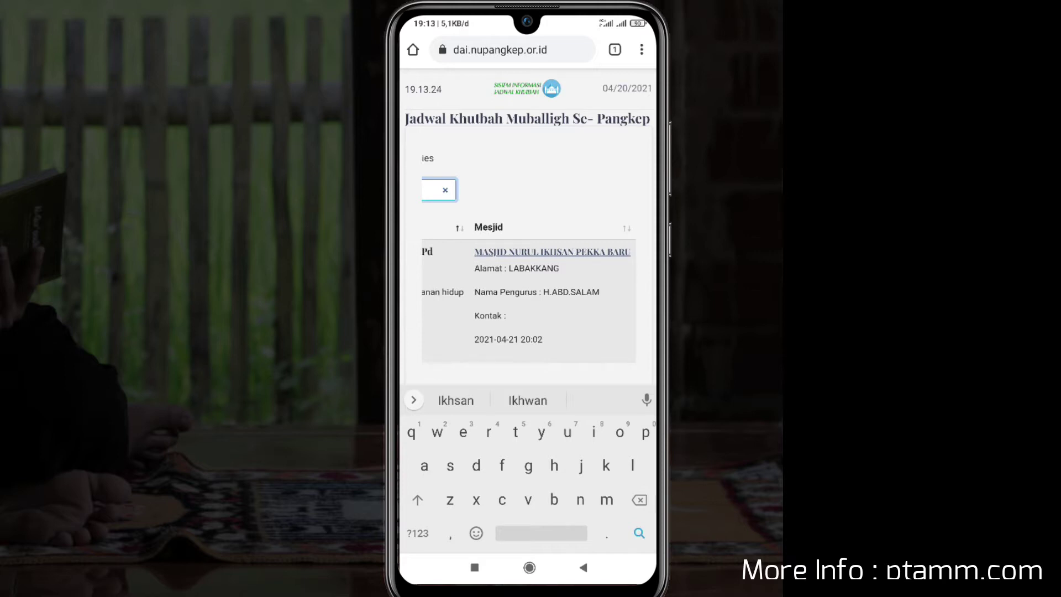
{"action": "scroll", "coordinate": [486, 301], "scroll_direction": "left", "scroll_amount": 5}
{"action": "scroll", "coordinate": [486, 301], "scroll_direction": "right", "scroll_amount": 3}
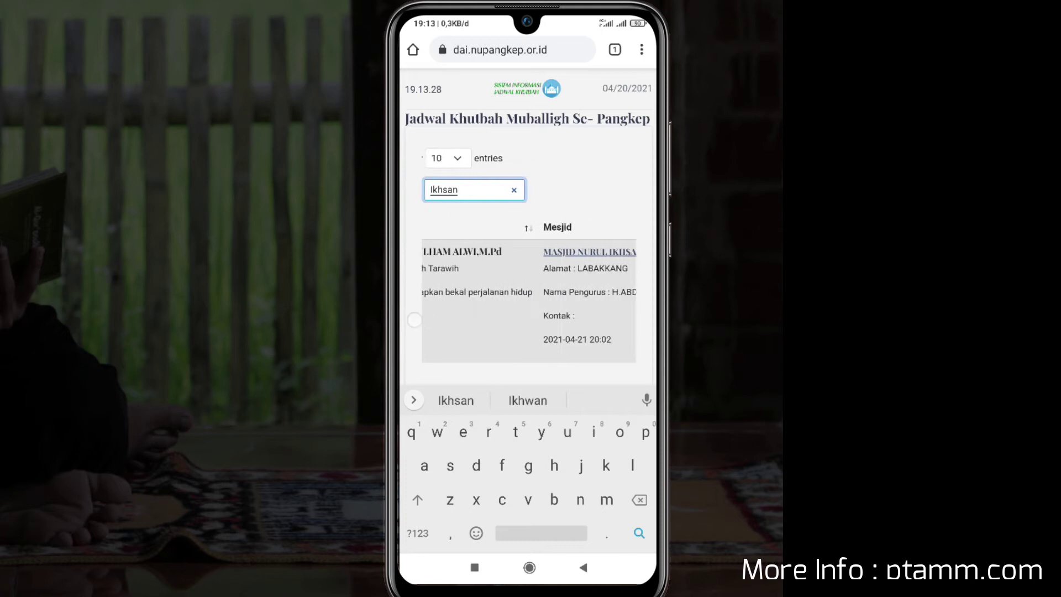
{"action": "scroll", "coordinate": [415, 320], "scroll_direction": "right", "scroll_amount": 2}
{"action": "scroll", "coordinate": [450, 304], "scroll_direction": "down", "scroll_amount": 2}
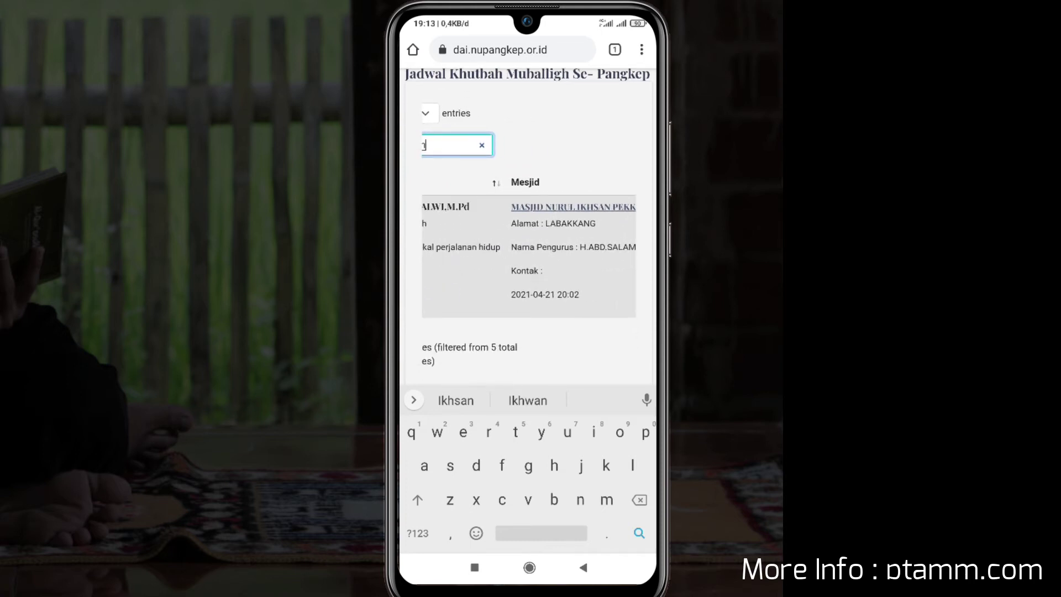
{"action": "scroll", "coordinate": [455, 289], "scroll_direction": "left", "scroll_amount": 4}
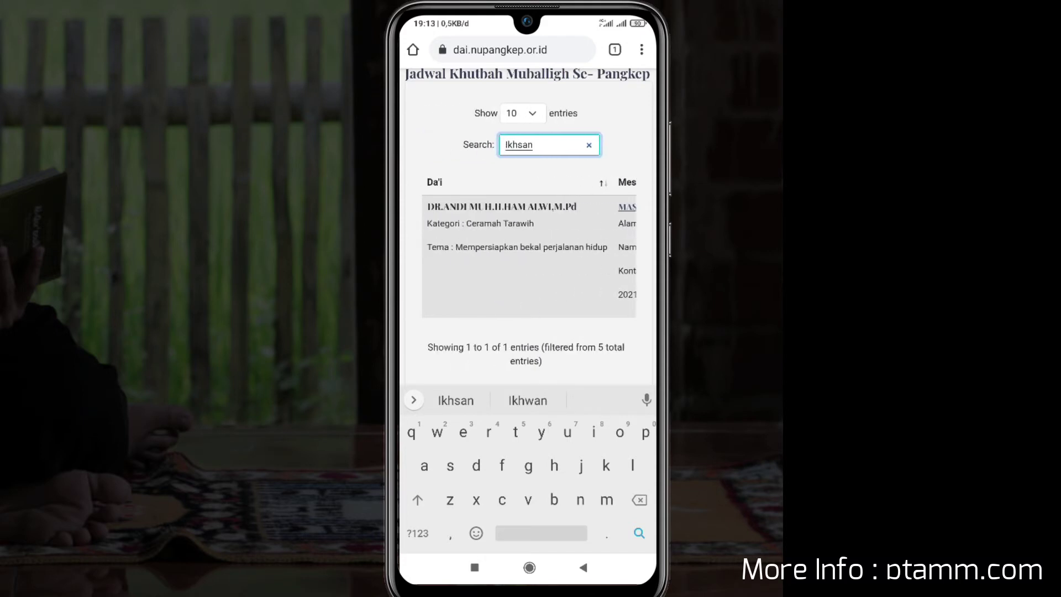
{"action": "scroll", "coordinate": [440, 327], "scroll_direction": "down", "scroll_amount": 5}
{"action": "scroll", "coordinate": [527, 276], "scroll_direction": "up", "scroll_amount": 6}
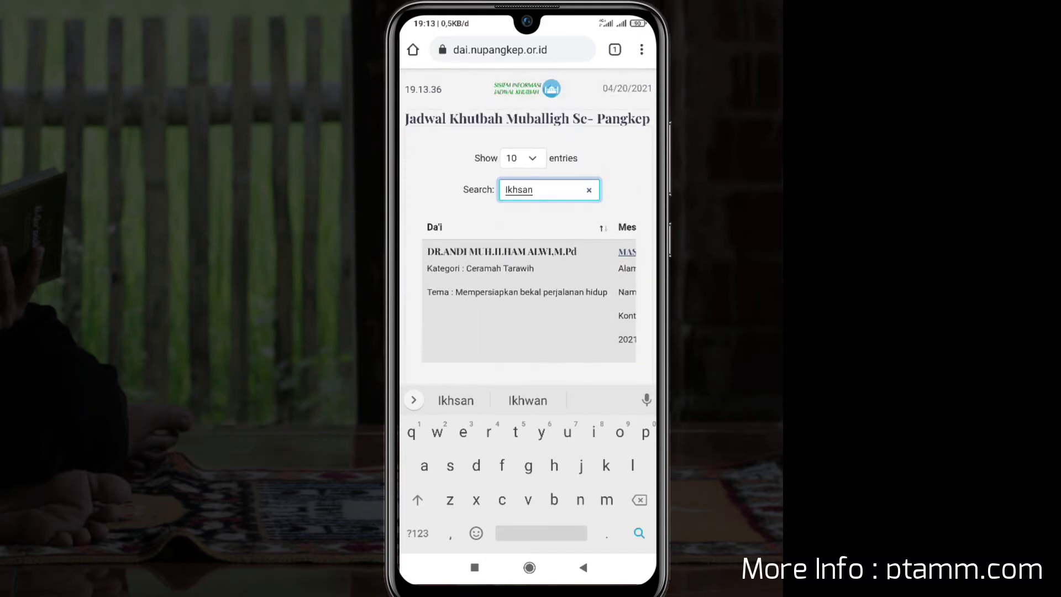
{"action": "left_click", "coordinate": [533, 189]}
{"action": "left_click", "coordinate": [589, 189]}
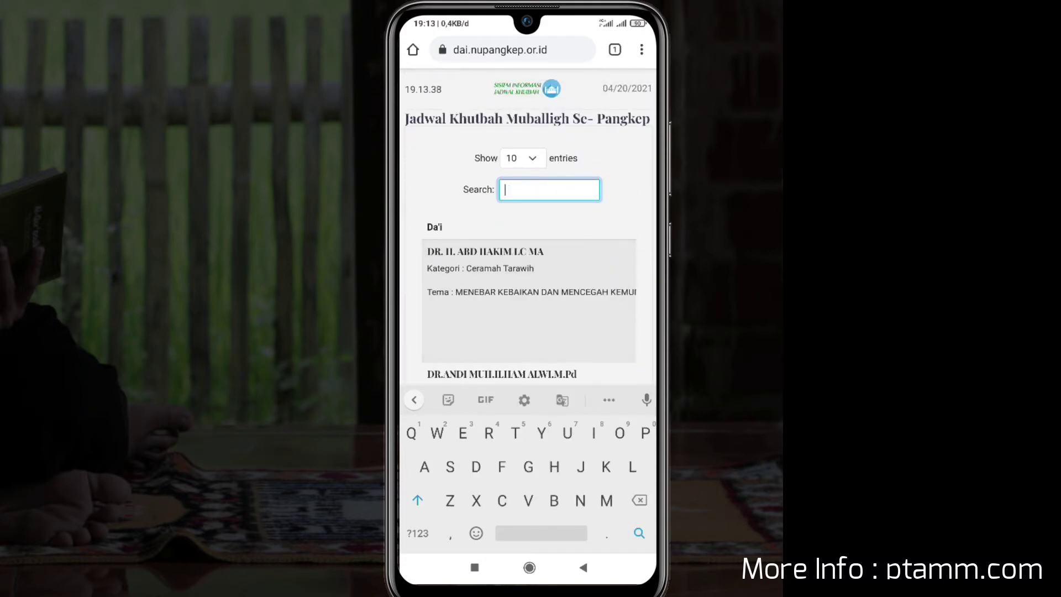
- Scroll down the page and hide the on-screen keyboard
{"action": "scroll", "coordinate": [528, 276], "scroll_direction": "down", "scroll_amount": 10}
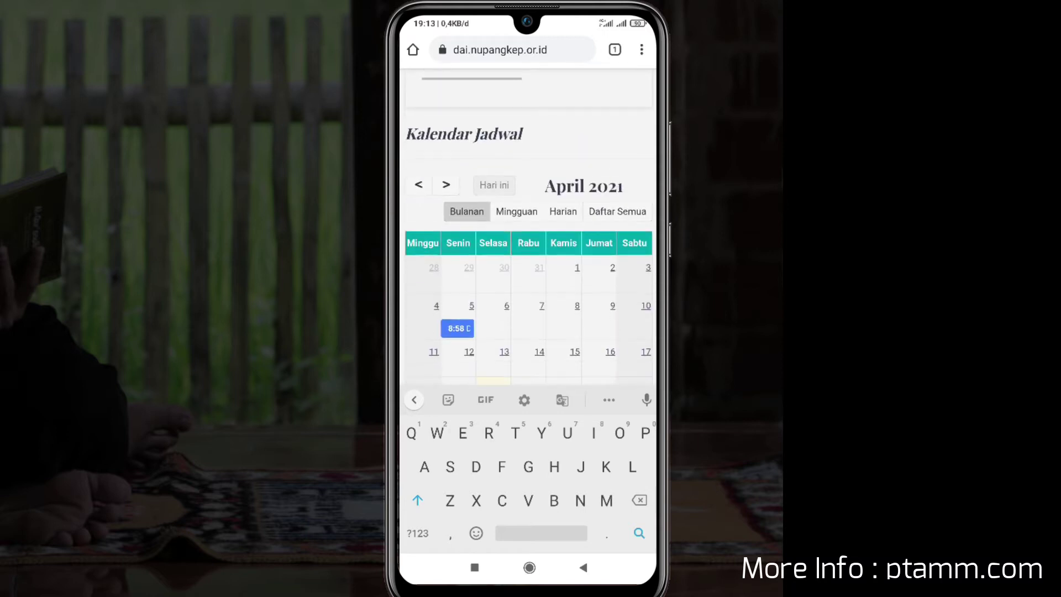
{"action": "scroll", "coordinate": [610, 310], "scroll_direction": "down", "scroll_amount": 1}
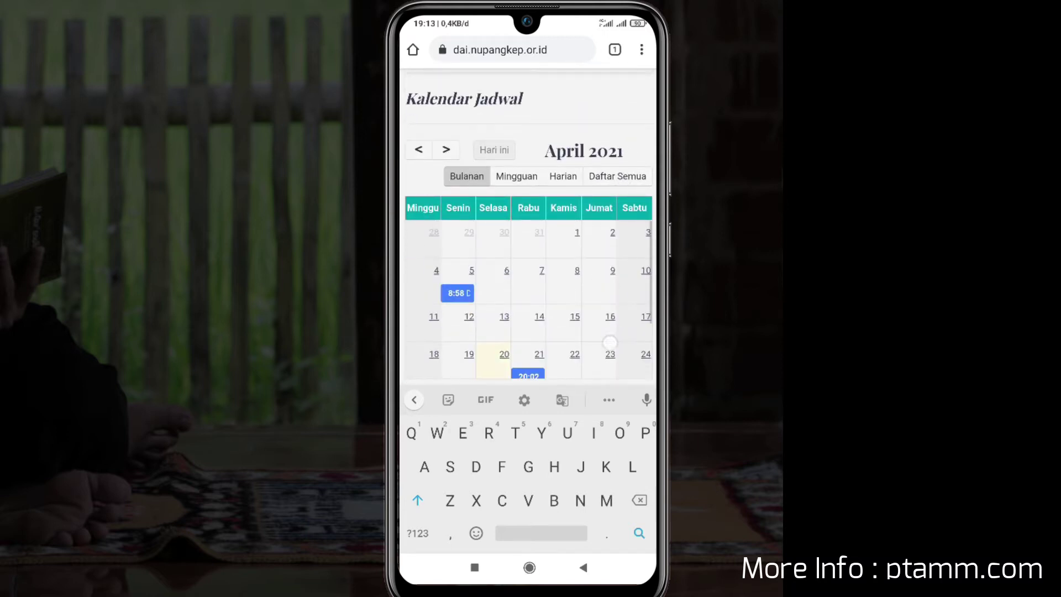
{"action": "scroll", "coordinate": [610, 309], "scroll_direction": "down", "scroll_amount": 2}
{"action": "scroll", "coordinate": [575, 221], "scroll_direction": "down", "scroll_amount": 2}
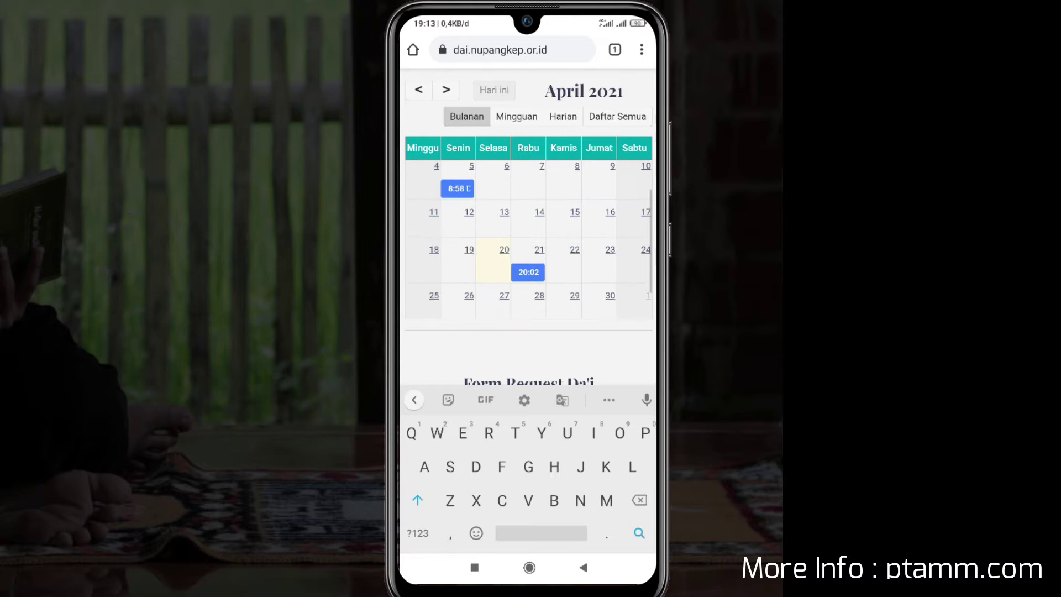
{"action": "scroll", "coordinate": [529, 238], "scroll_direction": "up", "scroll_amount": 2}
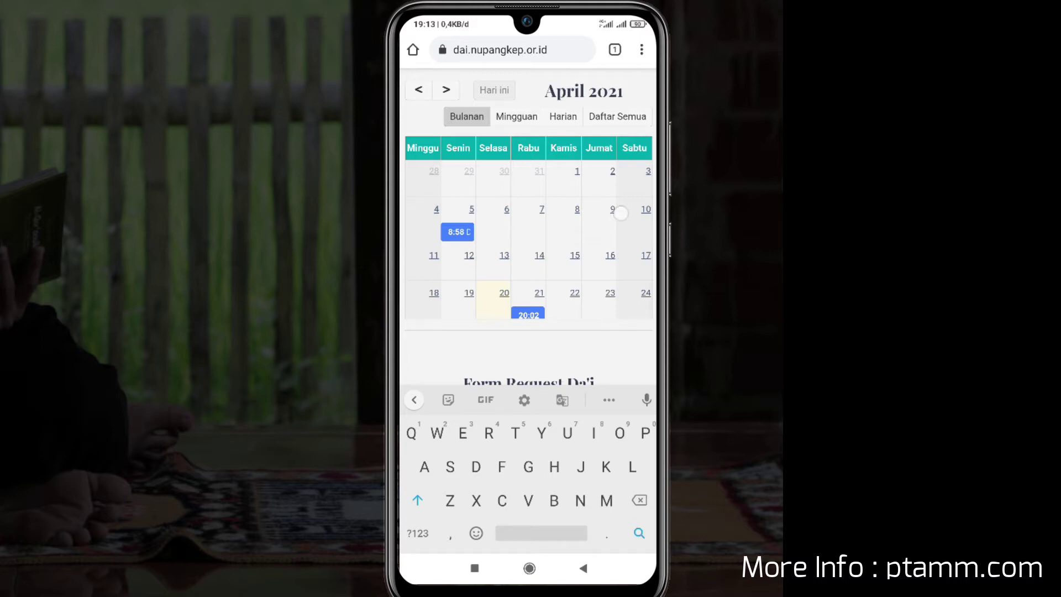
{"action": "key", "text": "Escape"}
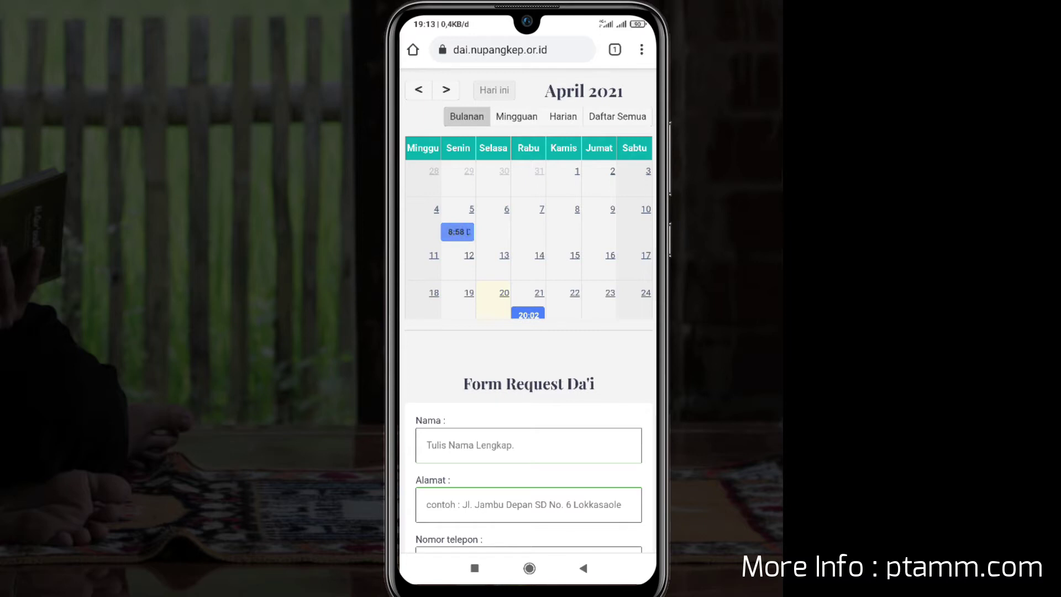
- Switch the calendar to 'Daftar Semua', listing the 5 and 21 April 2021 talks
{"action": "left_click", "coordinate": [621, 116]}
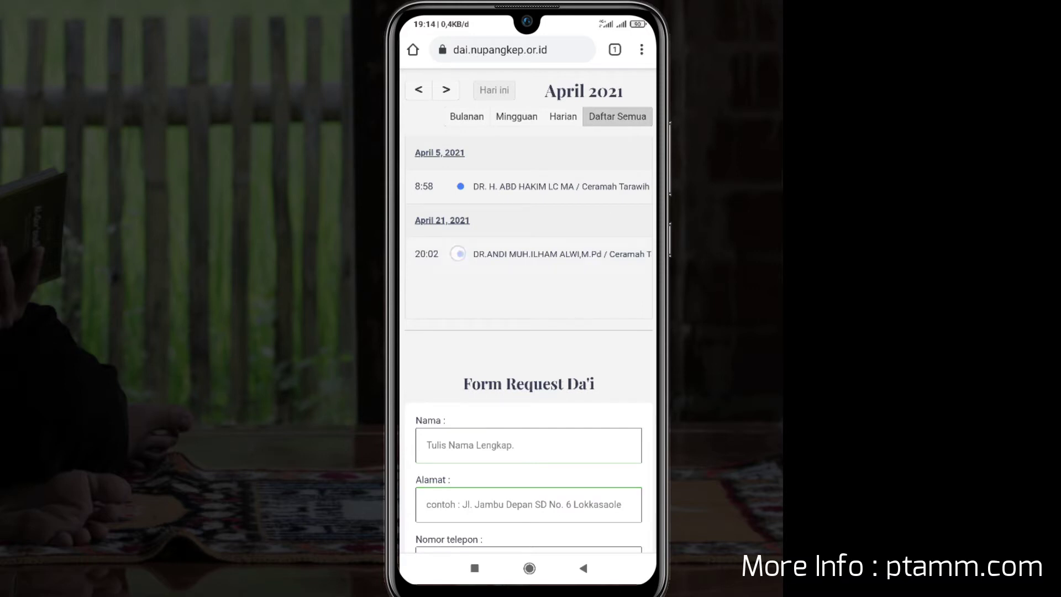
{"action": "scroll", "coordinate": [528, 276], "scroll_direction": "up", "scroll_amount": 3}
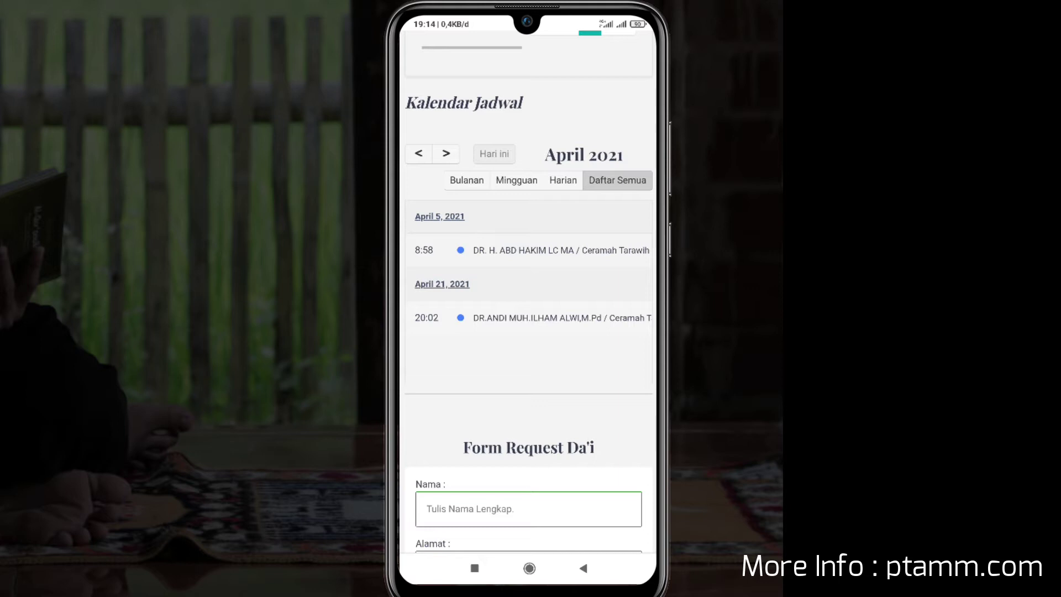
{"action": "scroll", "coordinate": [529, 291], "scroll_direction": "down", "scroll_amount": 2}
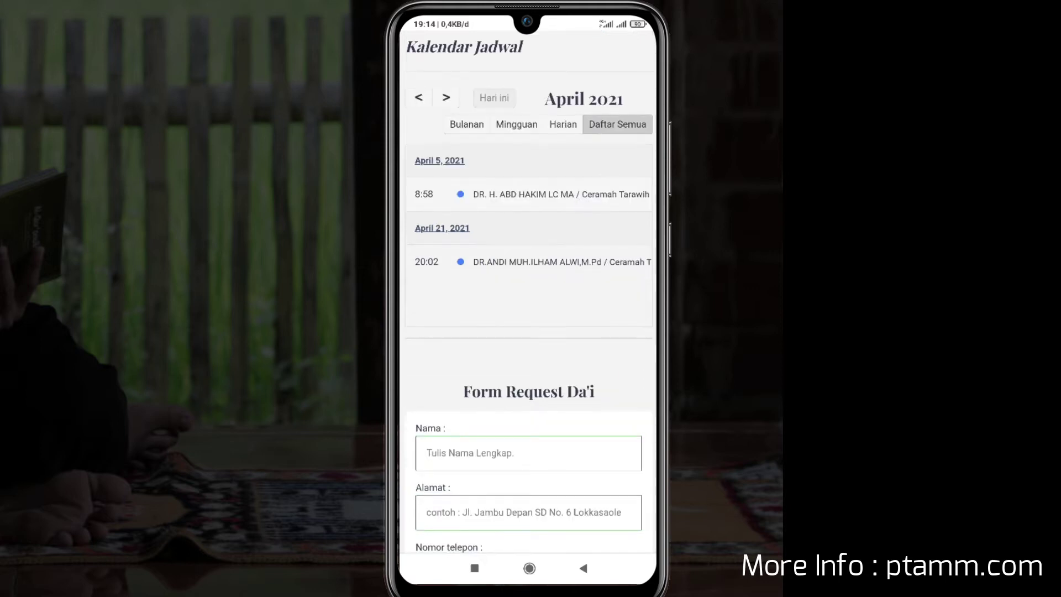
{"action": "scroll", "coordinate": [529, 292], "scroll_direction": "down", "scroll_amount": 2}
{"action": "scroll", "coordinate": [529, 292], "scroll_direction": "up", "scroll_amount": 5}
{"action": "scroll", "coordinate": [529, 291], "scroll_direction": "down", "scroll_amount": 5}
{"action": "scroll", "coordinate": [529, 292], "scroll_direction": "down", "scroll_amount": 6}
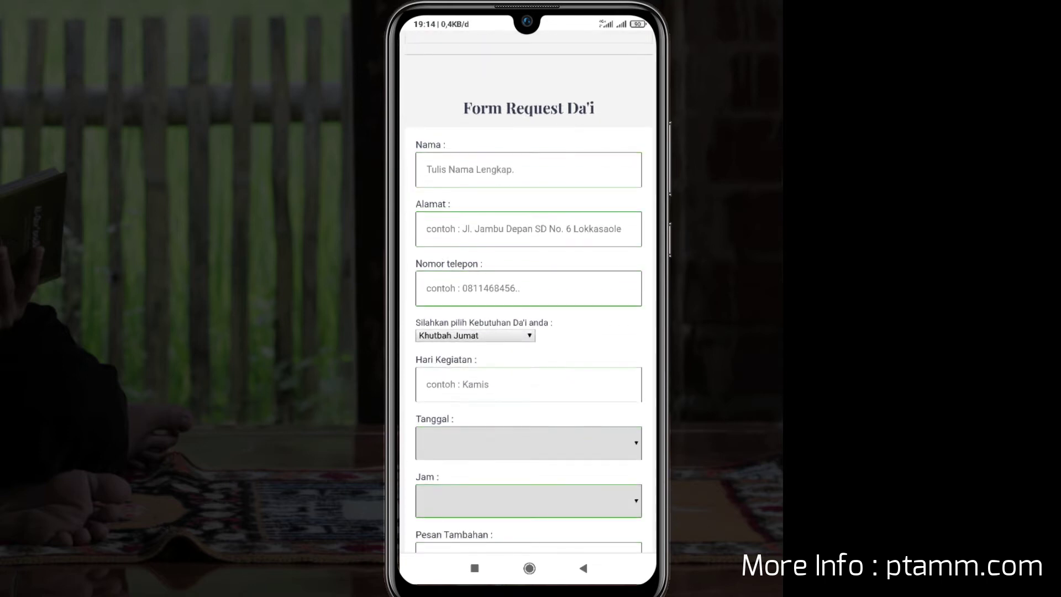
{"action": "scroll", "coordinate": [604, 170], "scroll_direction": "up", "scroll_amount": 3}
{"action": "scroll", "coordinate": [606, 157], "scroll_direction": "down", "scroll_amount": 3}
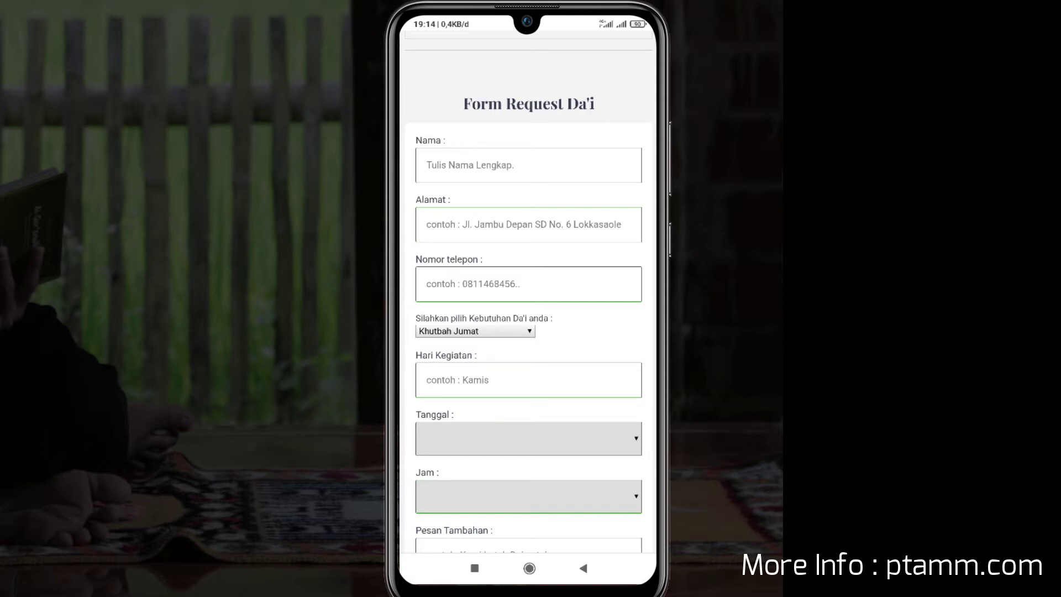
{"action": "left_click", "coordinate": [474, 331]}
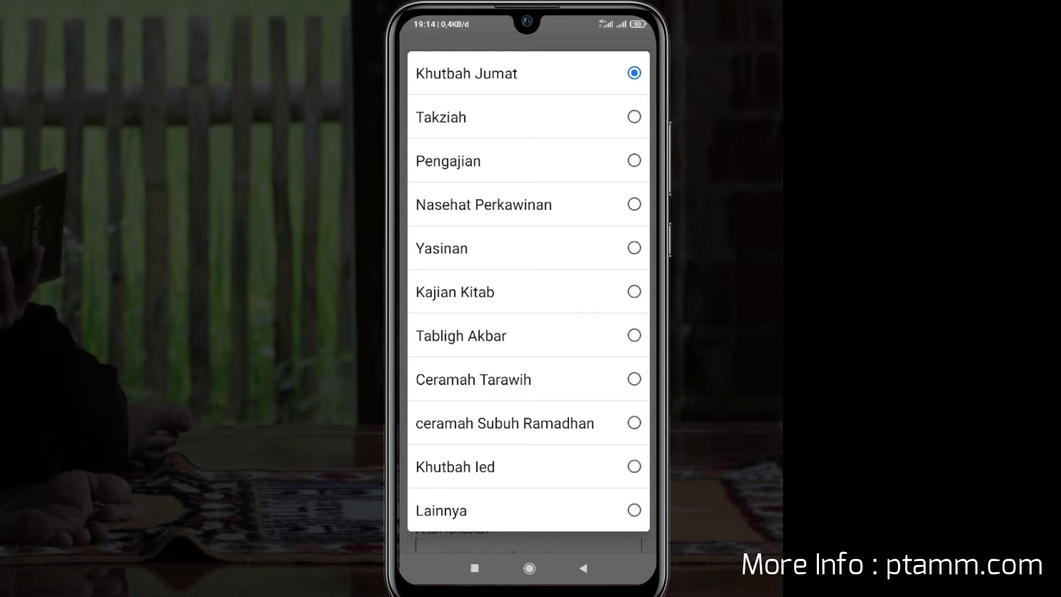
{"action": "left_click", "coordinate": [575, 33]}
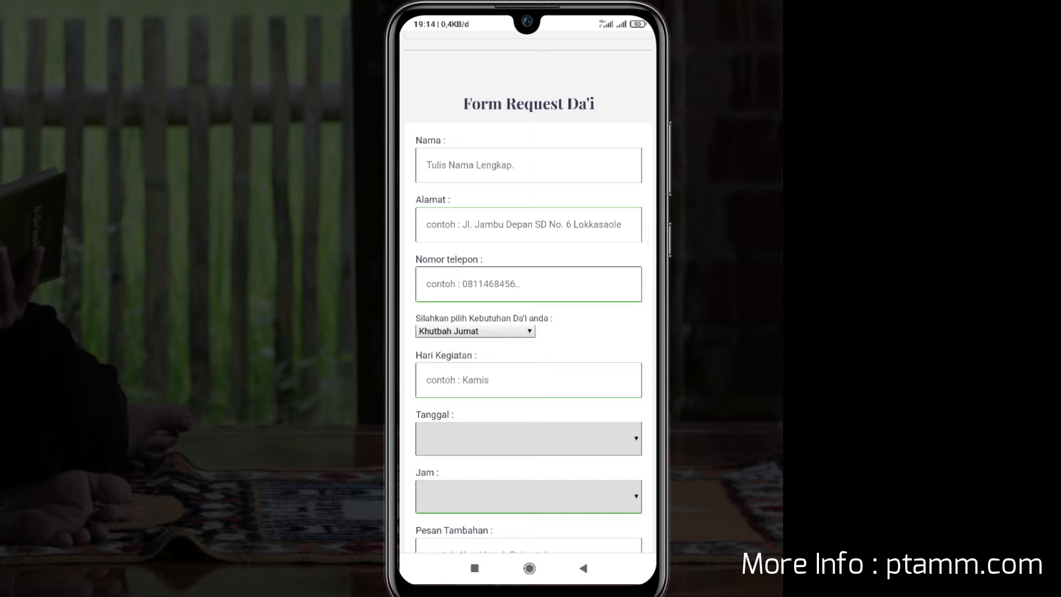
{"action": "left_click", "coordinate": [570, 176]}
{"action": "left_click", "coordinate": [599, 170]}
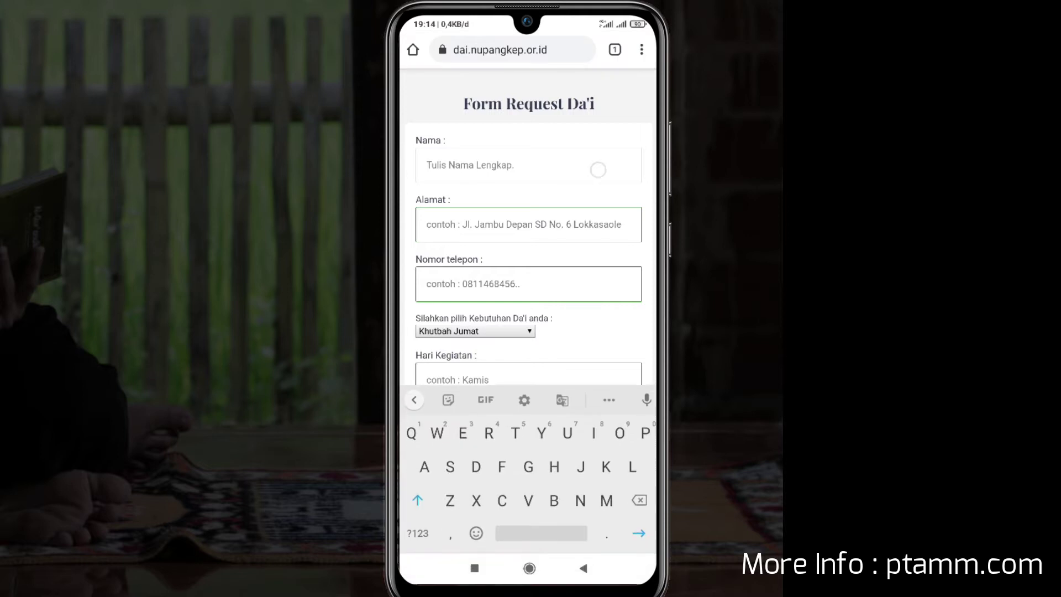
{"action": "left_click", "coordinate": [610, 116]}
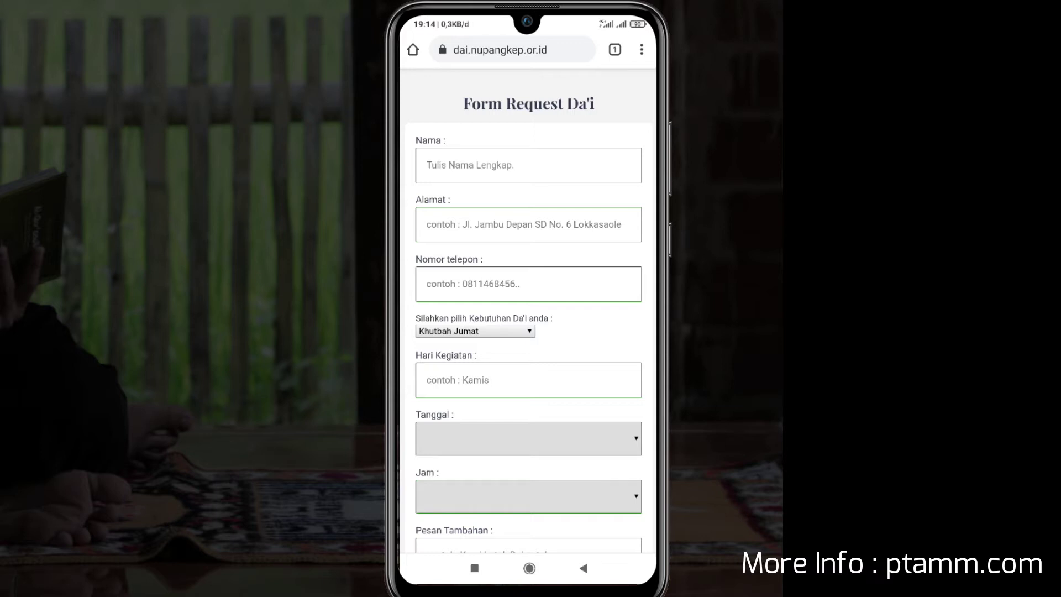
- Enter the requester's full name in the Nama field
{"action": "left_click", "coordinate": [528, 165]}
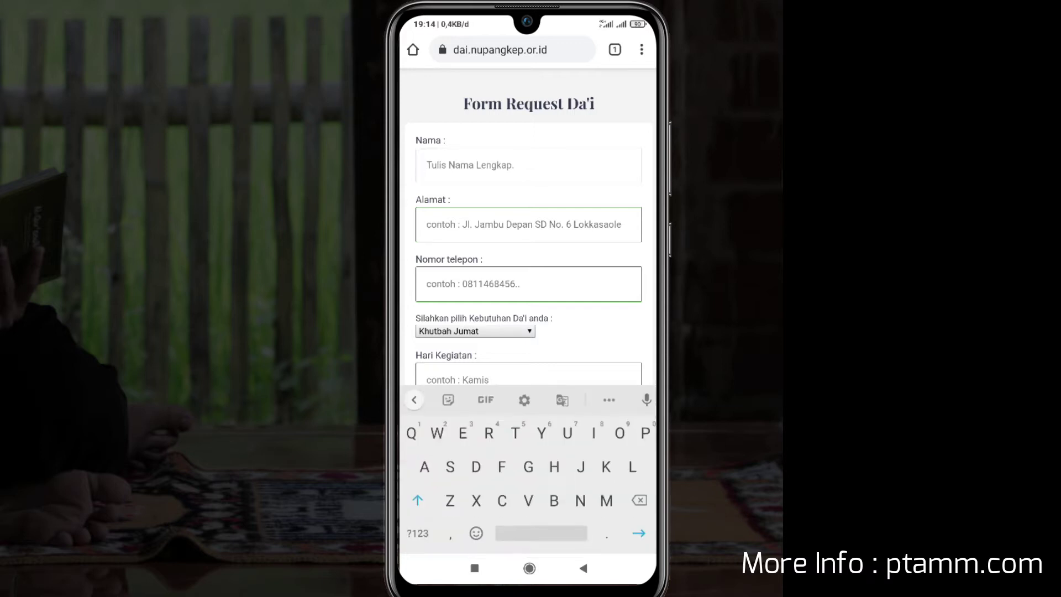
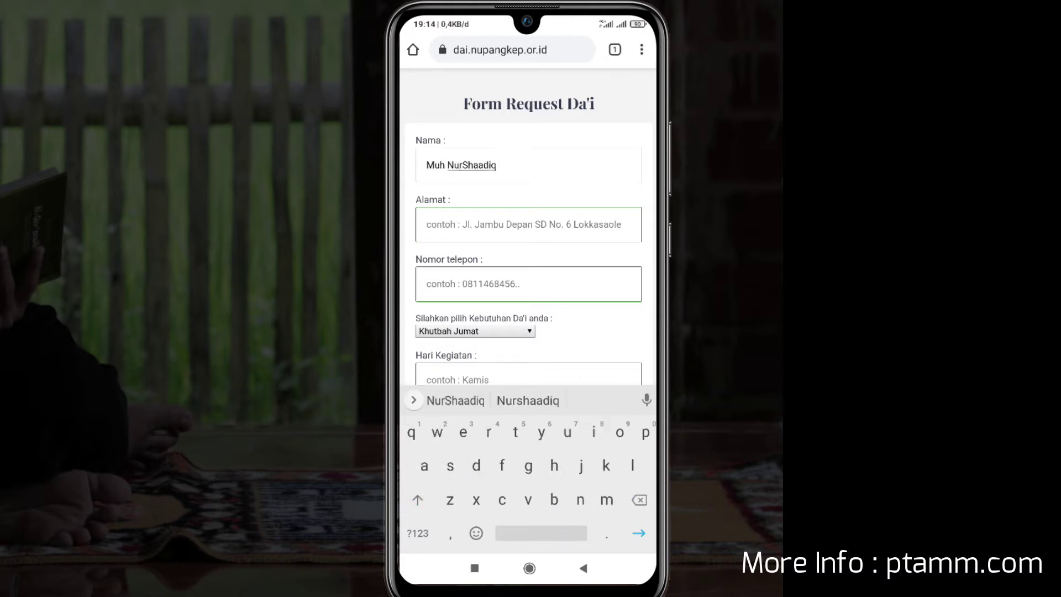
{"action": "left_click", "coordinate": [463, 166]}
- Enter the requester's street address in the Alamat field, fixing a typo at the end
{"action": "left_click", "coordinate": [450, 229]}
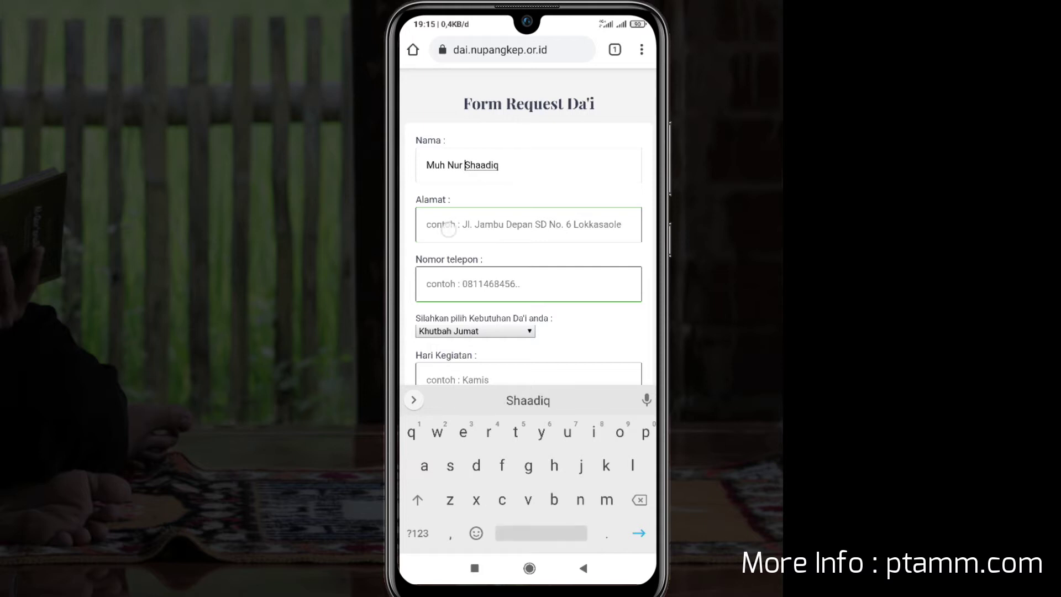
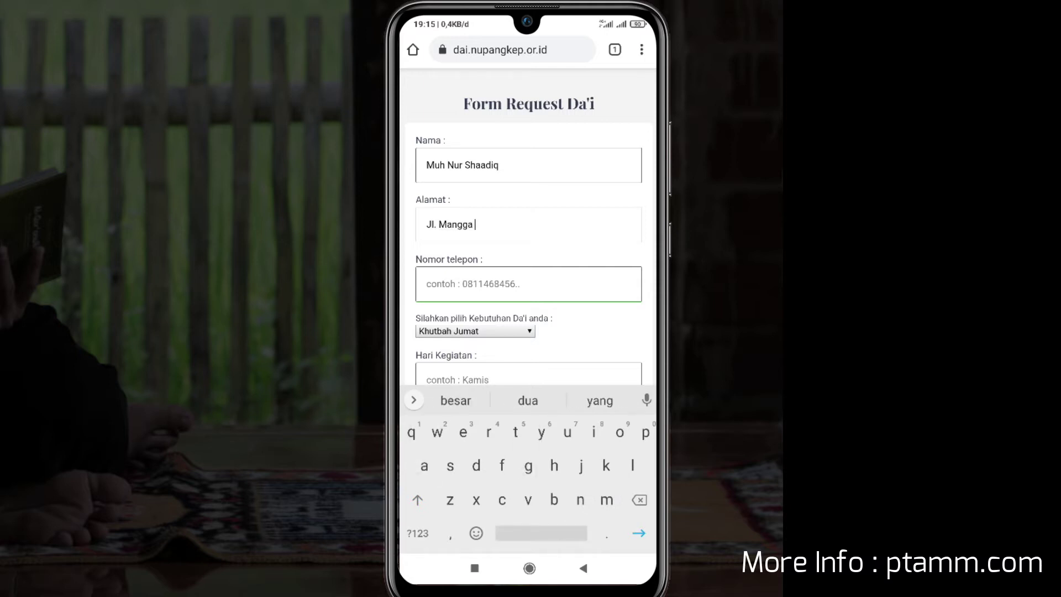
{"action": "left_click", "coordinate": [429, 160]}
{"action": "left_click", "coordinate": [486, 222]}
{"action": "left_click", "coordinate": [417, 500]}
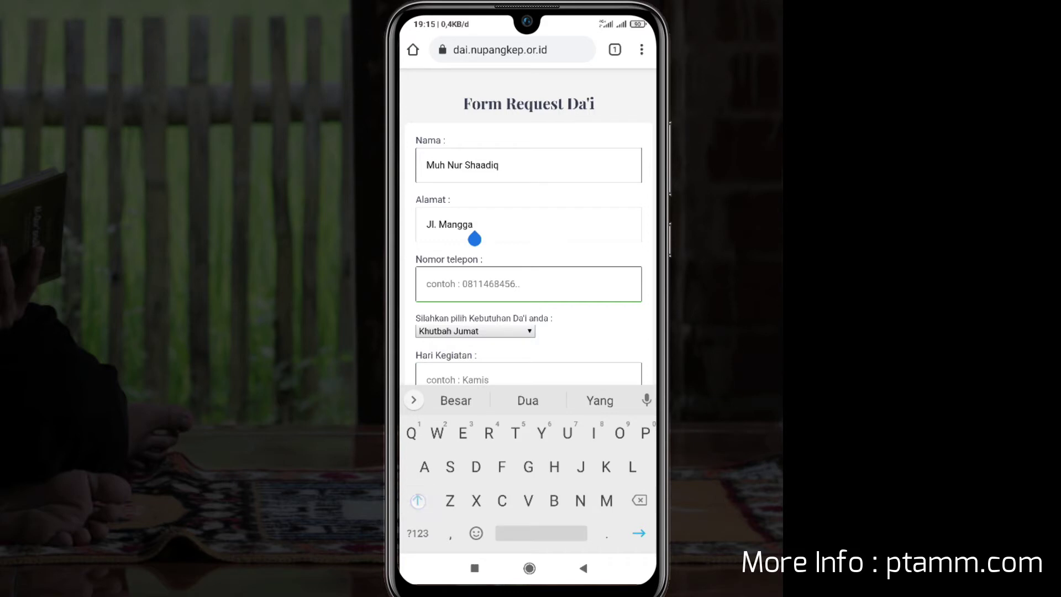
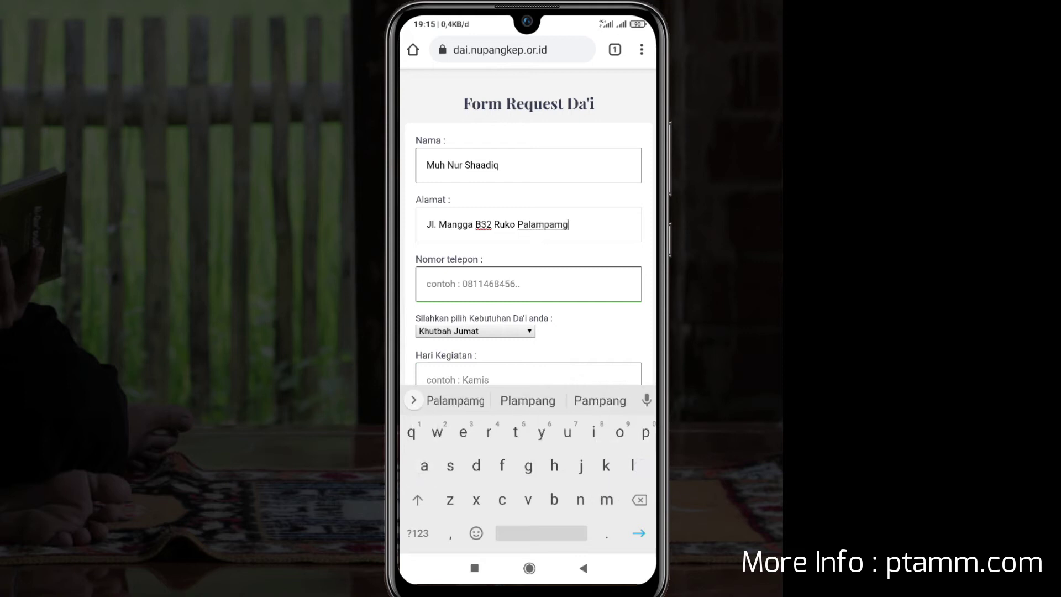
- Enter the requester's phone number in the Nomor telepon field
{"action": "scroll", "coordinate": [528, 249], "scroll_direction": "down", "scroll_amount": 1}
{"action": "left_click", "coordinate": [564, 230]}
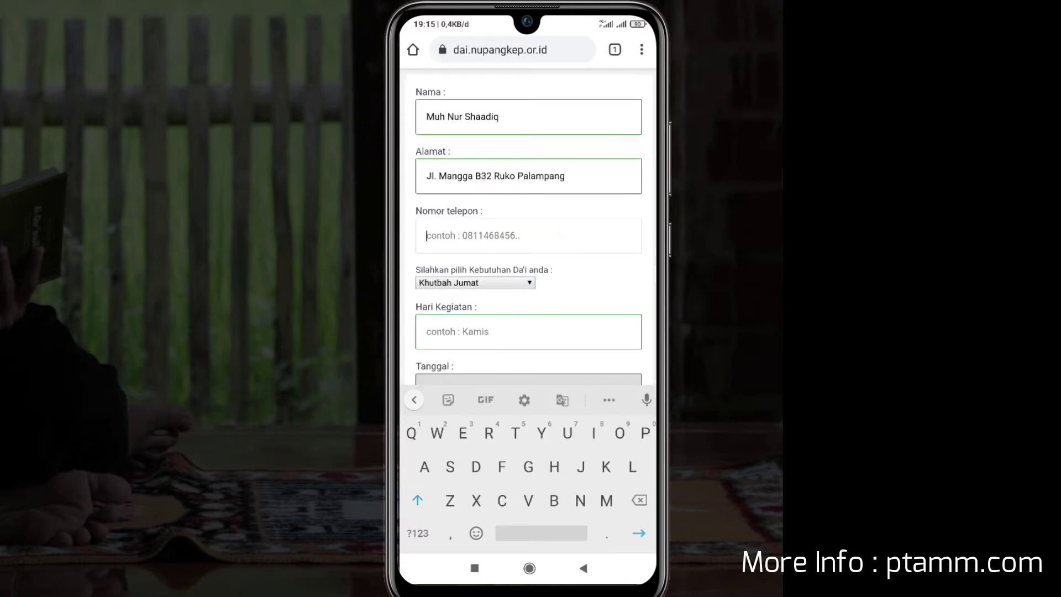
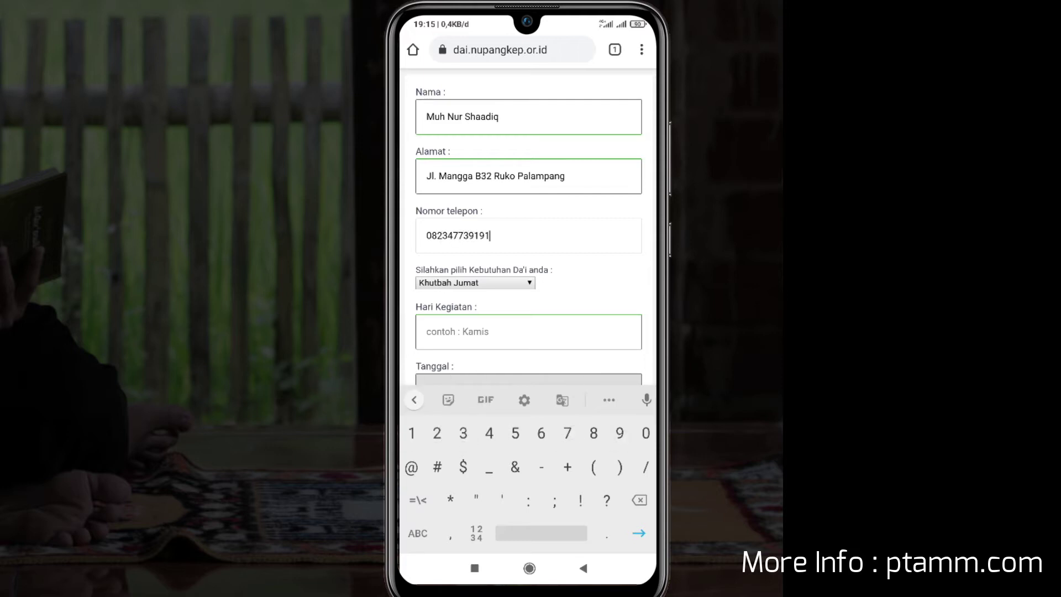
{"action": "left_click", "coordinate": [475, 282]}
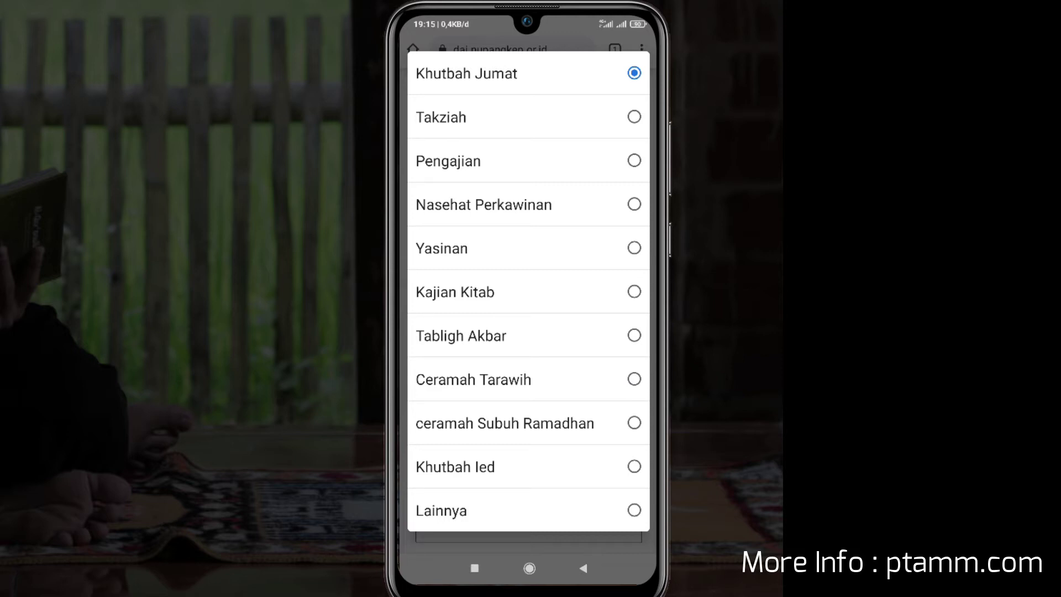
- Choose Nasehat Perkawinan as the needed service and enter Rabu as the Hari Kegiatan
{"action": "left_click", "coordinate": [634, 204]}
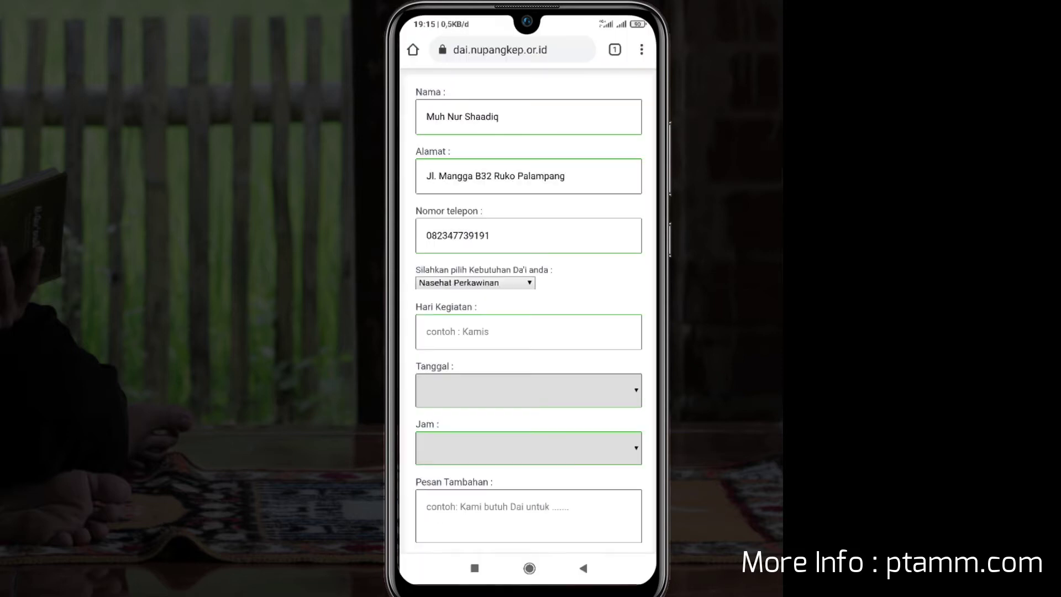
{"action": "scroll", "coordinate": [611, 254], "scroll_direction": "down", "scroll_amount": 3}
{"action": "left_click", "coordinate": [559, 243]}
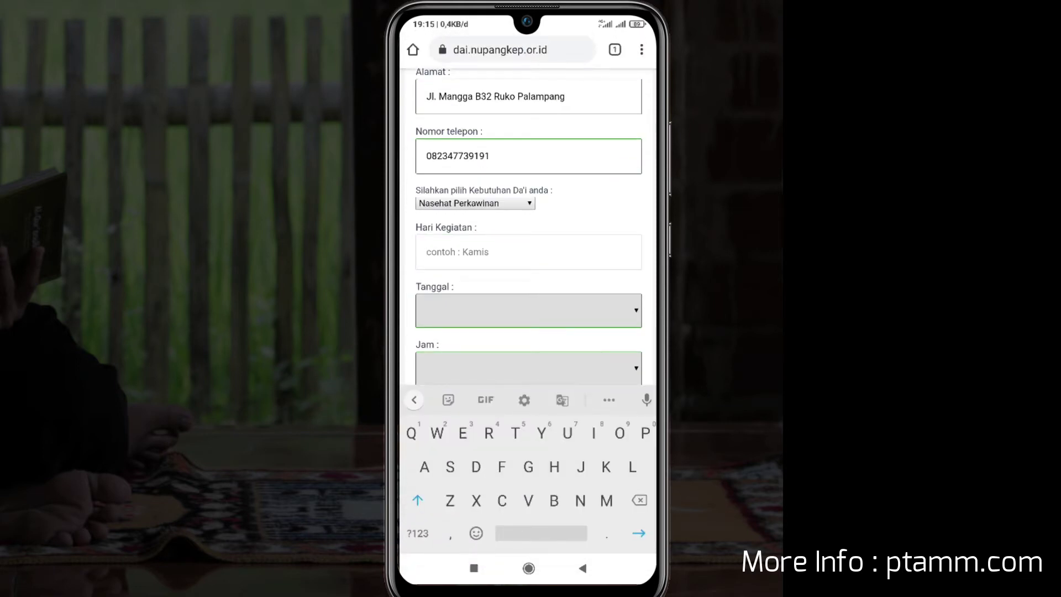
{"action": "type", "text": "Rabu"}
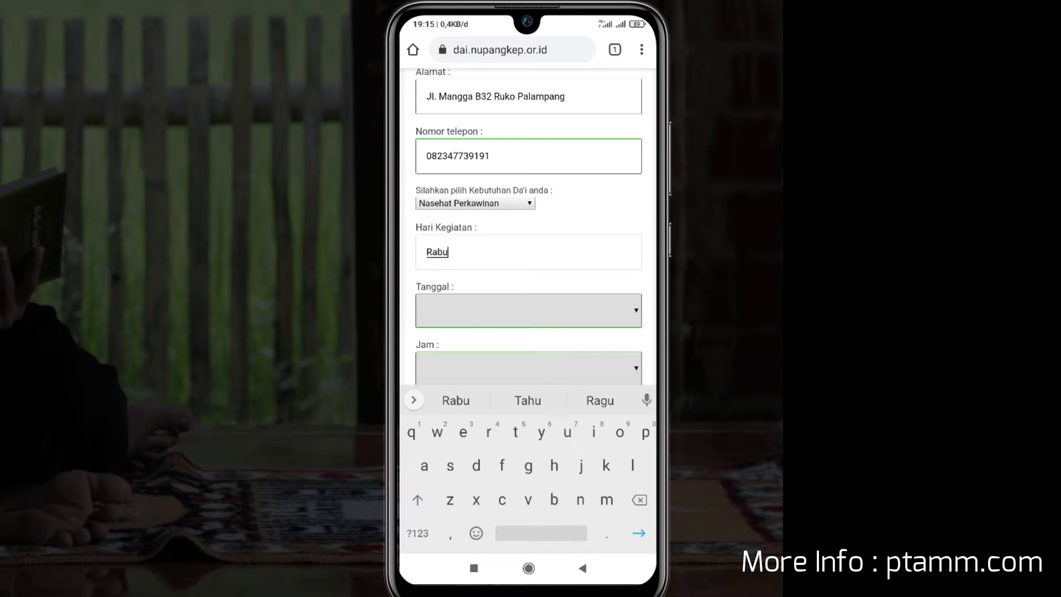
{"action": "scroll", "coordinate": [613, 221], "scroll_direction": "down", "scroll_amount": 1}
- Set the Tanggal to 28 April 2021 in the date picker
{"action": "left_click", "coordinate": [632, 254]}
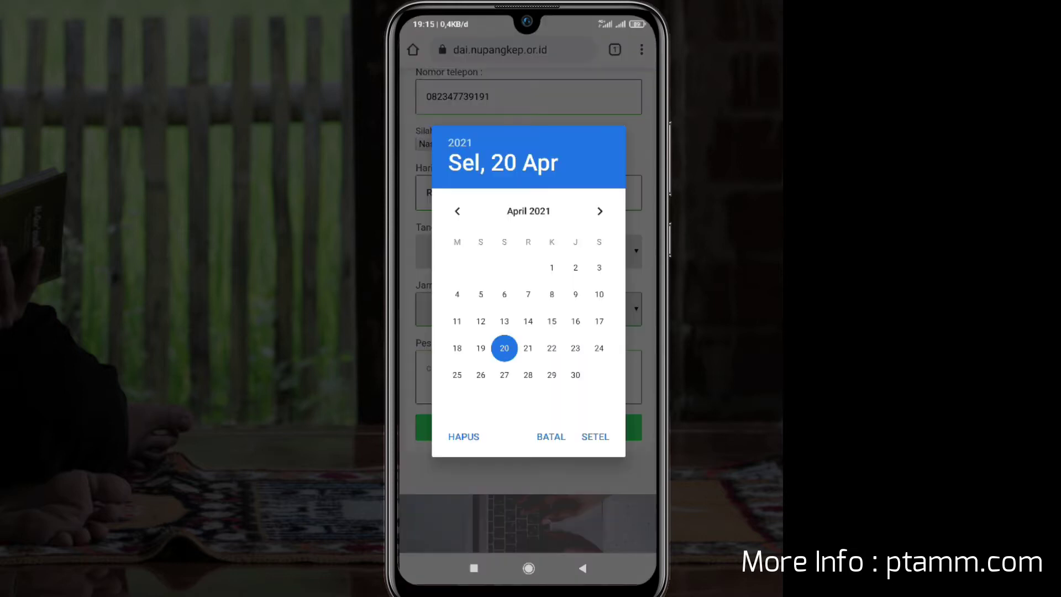
{"action": "left_click", "coordinate": [528, 375]}
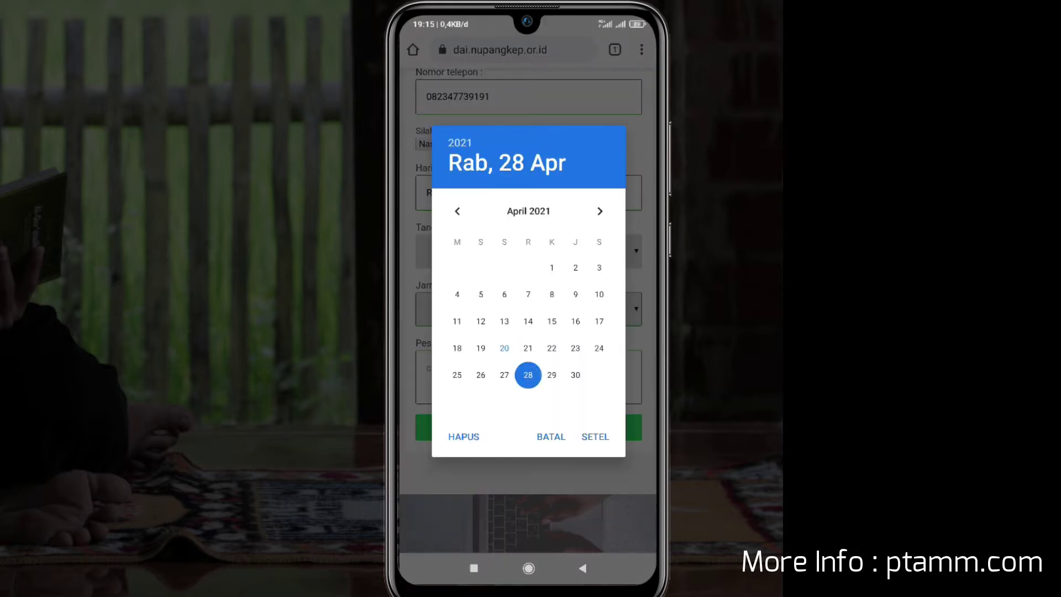
{"action": "left_click", "coordinate": [528, 347]}
{"action": "left_click", "coordinate": [527, 374]}
{"action": "left_click", "coordinate": [595, 436]}
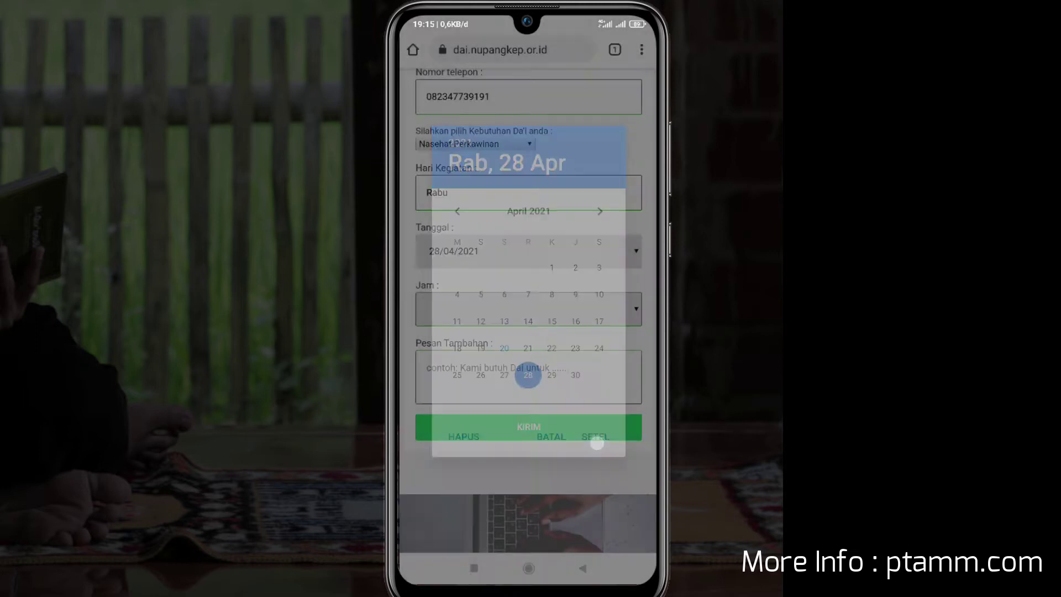
{"action": "scroll", "coordinate": [632, 221], "scroll_direction": "down", "scroll_amount": 1}
- Set the activity time (Jam) to 10.16
{"action": "left_click", "coordinate": [638, 258]}
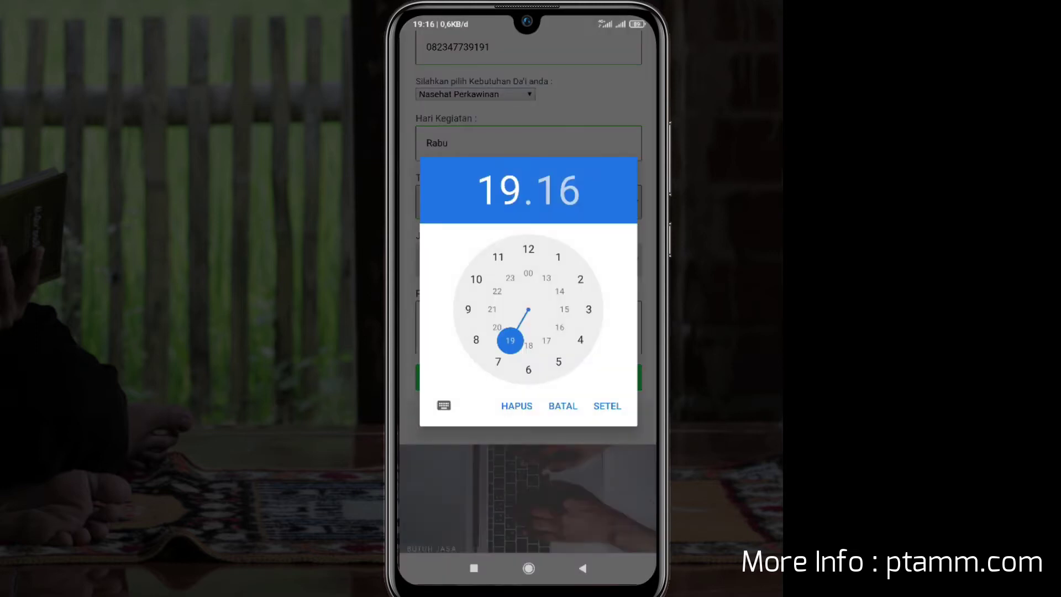
{"action": "left_click", "coordinate": [476, 279]}
{"action": "left_click", "coordinate": [607, 406]}
- Write 'Kegiatan Pernikahan' in the Pesan Tambahan message field
{"action": "scroll", "coordinate": [528, 309], "scroll_direction": "down", "scroll_amount": 2}
{"action": "left_click", "coordinate": [528, 234]}
{"action": "type", "text": "K"}
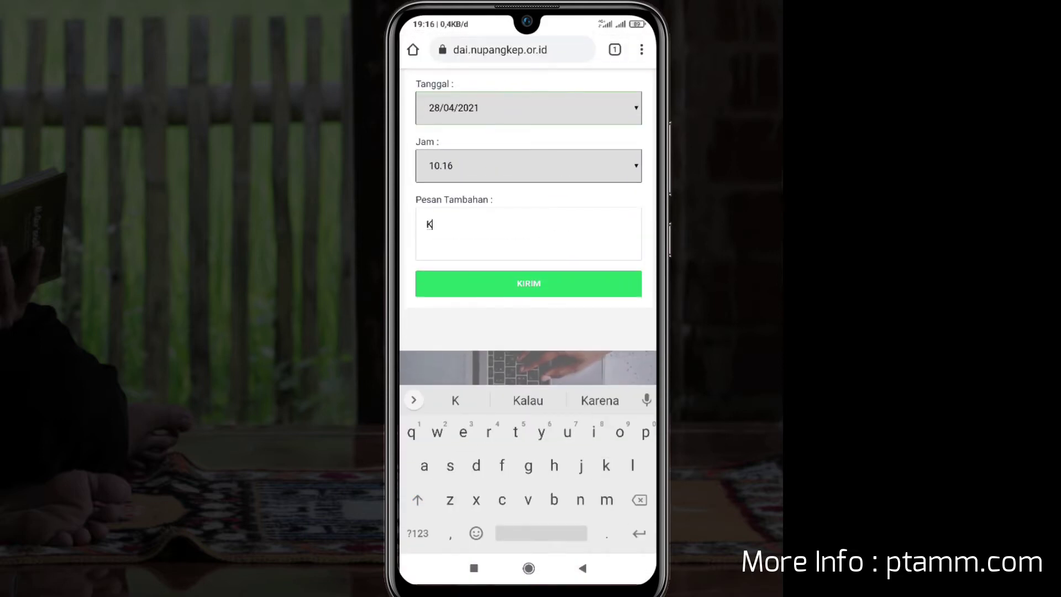
{"action": "type", "text": "egiata"}
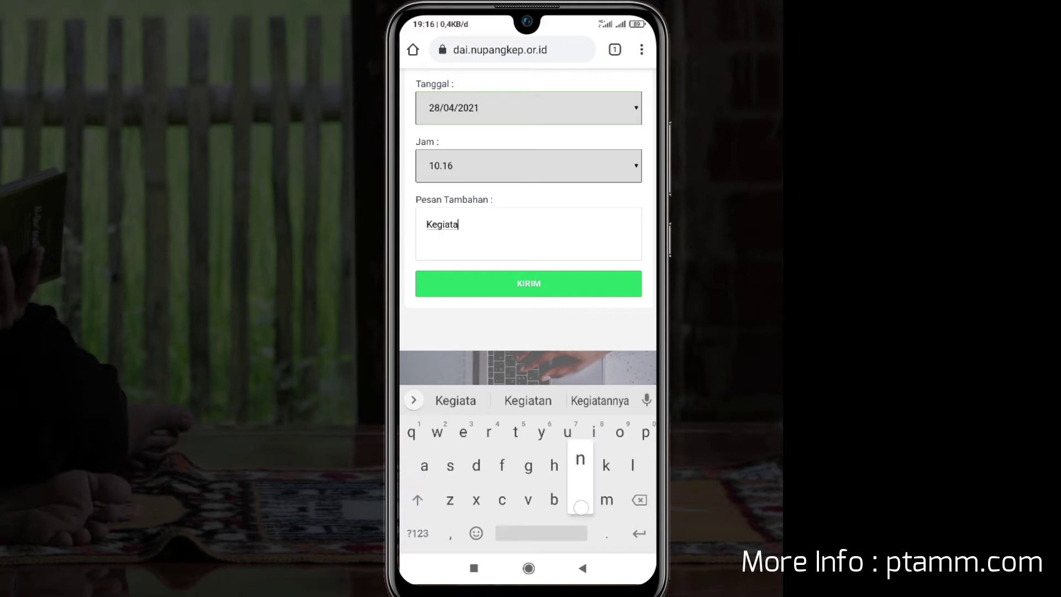
{"action": "type", "text": "n Pernikahan"}
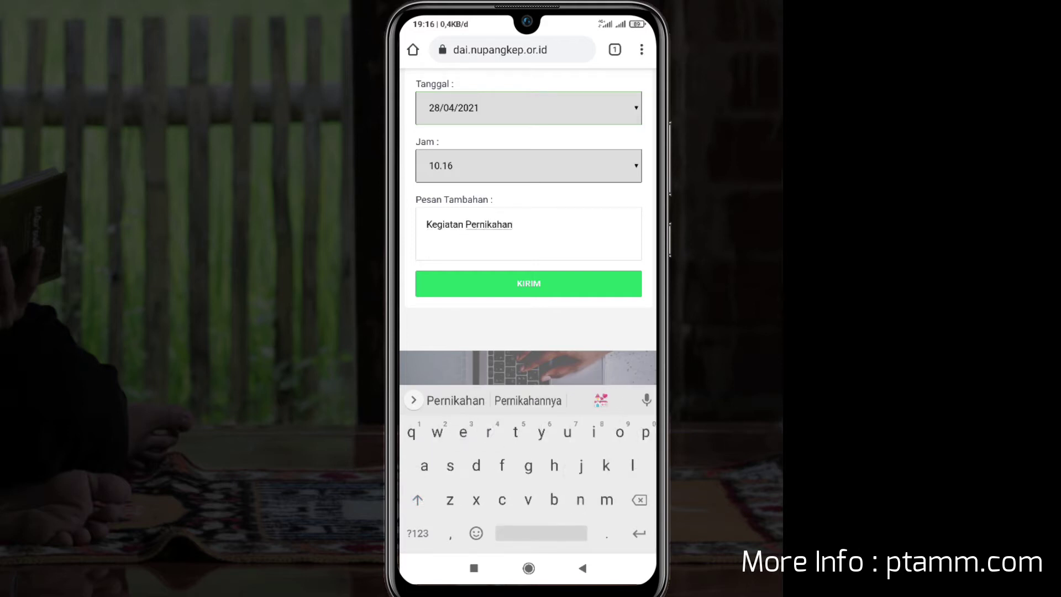
{"action": "scroll", "coordinate": [640, 174], "scroll_direction": "down", "scroll_amount": 1}
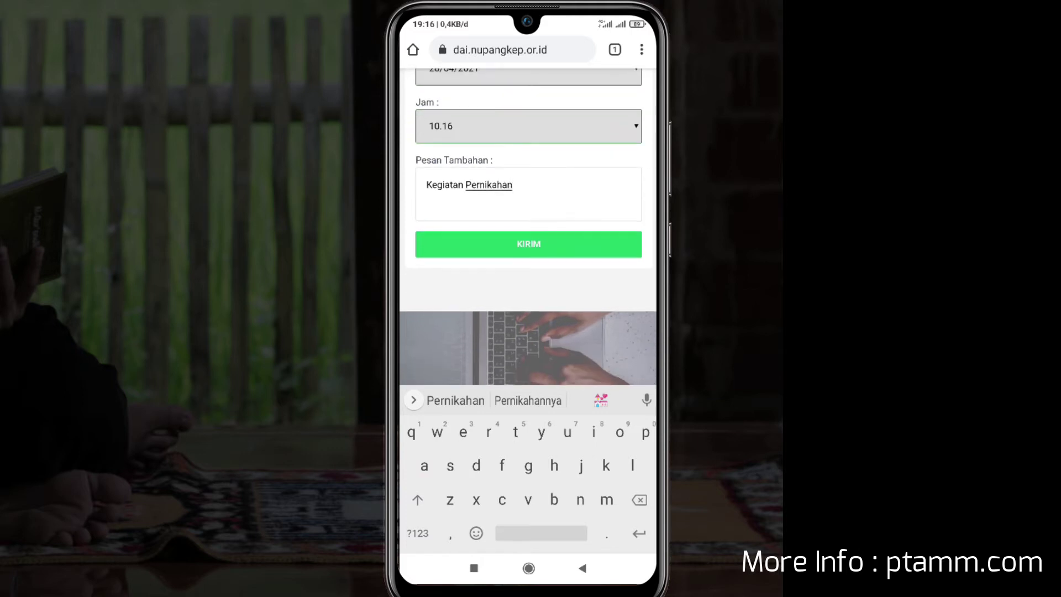
- Send the Nasehat Perkawinan Da'i request for 28 April 2021, 10:16, to the admin via WhatsApp
{"action": "left_click", "coordinate": [556, 243]}
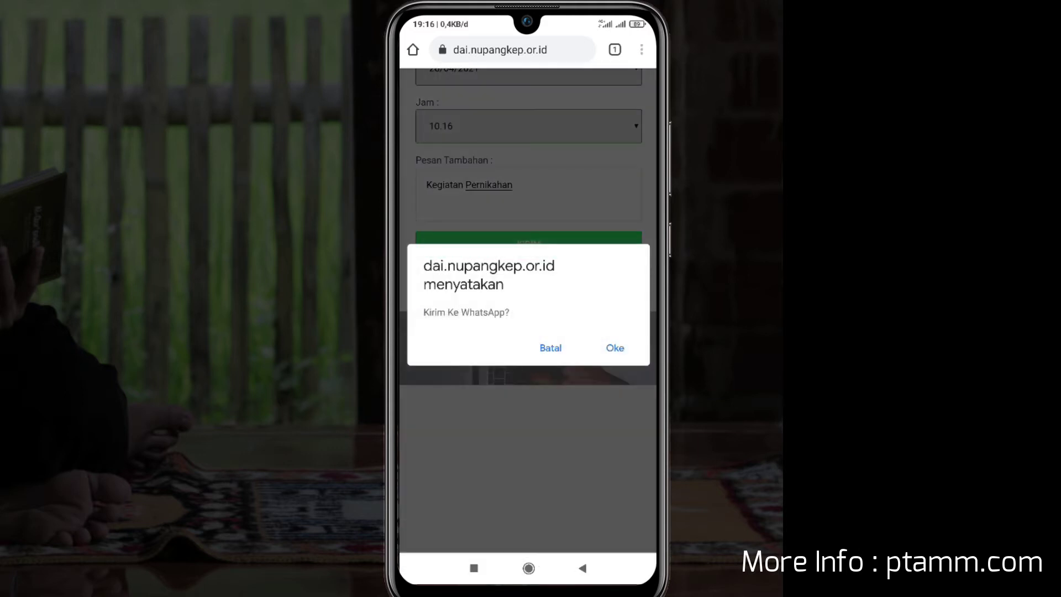
{"action": "left_click_drag", "start_coordinate": [632, 348], "coordinate": [626, 445]}
{"action": "left_click", "coordinate": [614, 348]}
{"action": "left_click", "coordinate": [468, 419]}
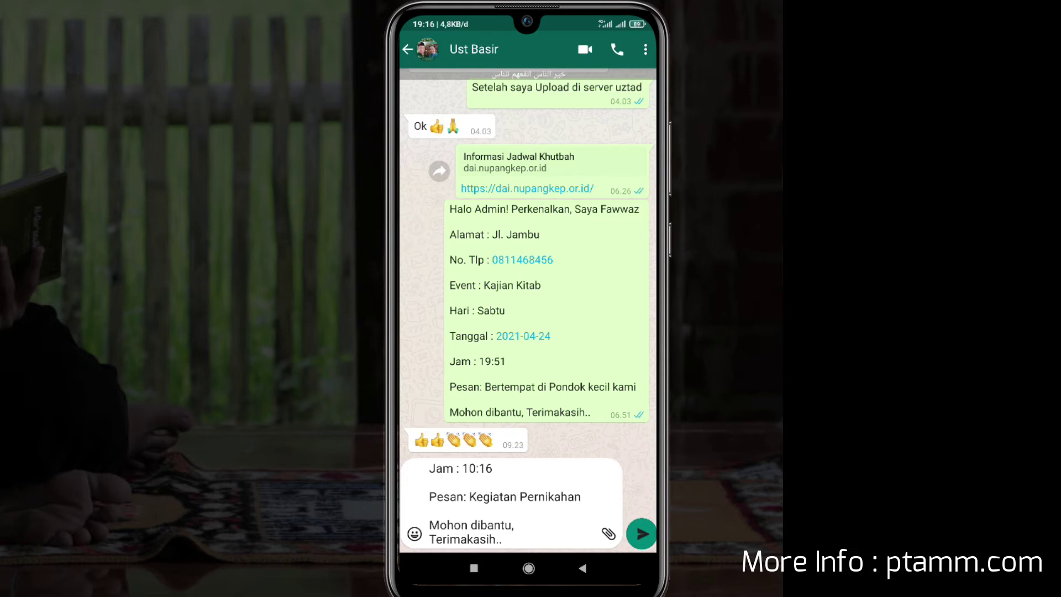
{"action": "left_click", "coordinate": [642, 533]}
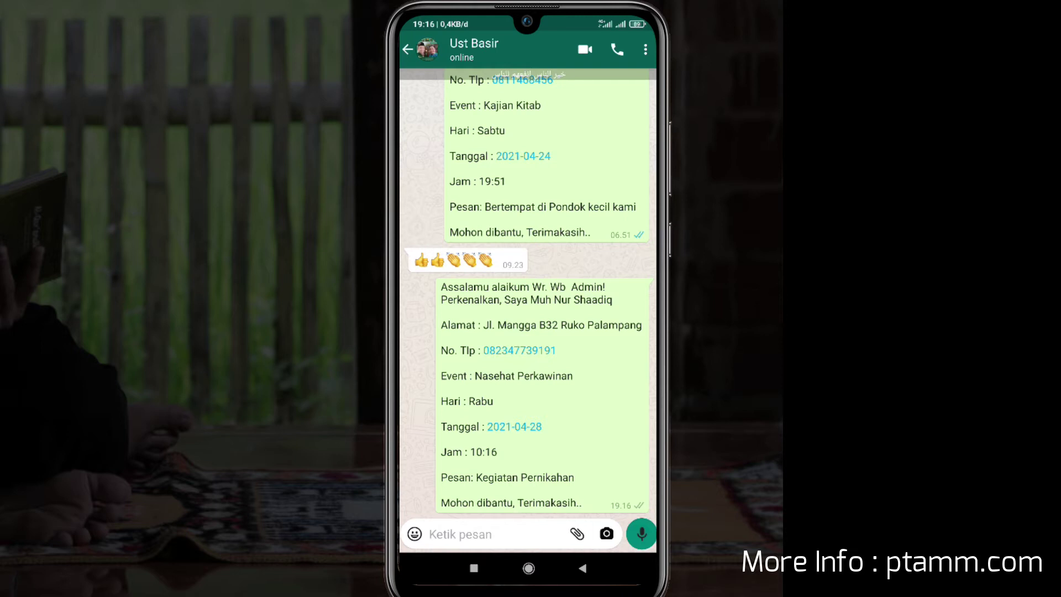
- Switch back to the Da'i request page in Chrome and scroll through it
{"action": "left_click", "coordinate": [474, 568]}
{"action": "left_click", "coordinate": [558, 378]}
{"action": "scroll", "coordinate": [529, 309], "scroll_direction": "up", "scroll_amount": 15}
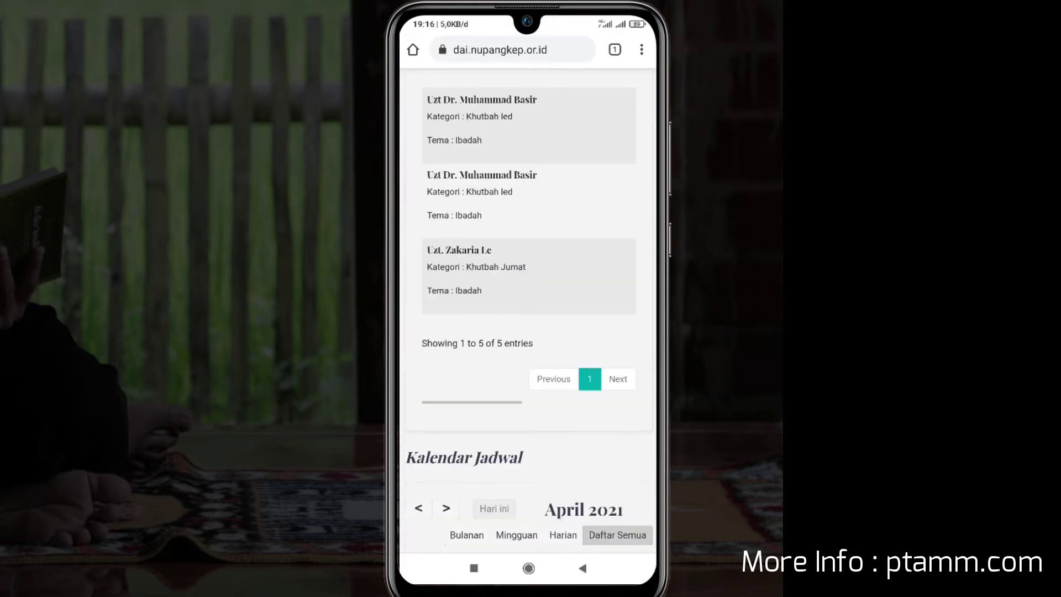
{"action": "scroll", "coordinate": [445, 492], "scroll_direction": "up", "scroll_amount": 6}
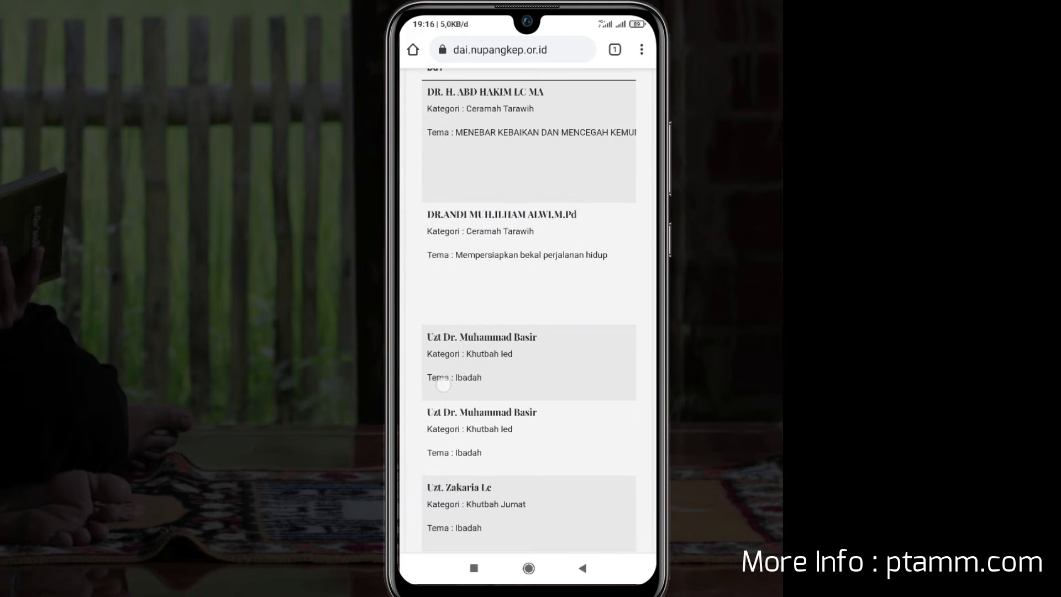
{"action": "scroll", "coordinate": [407, 401], "scroll_direction": "down", "scroll_amount": 15}
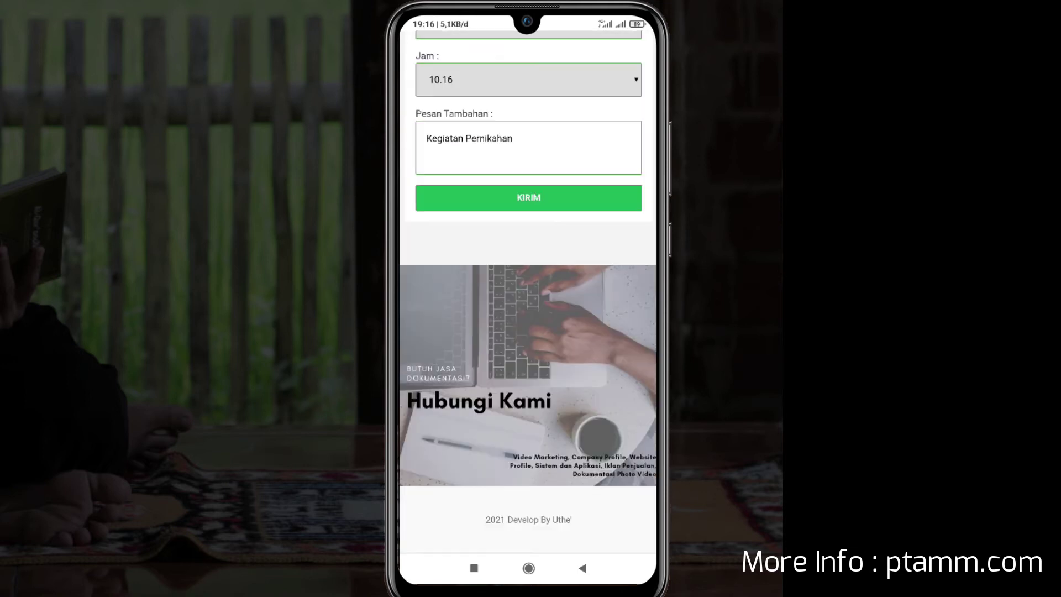
{"action": "scroll", "coordinate": [410, 359], "scroll_direction": "up", "scroll_amount": 3}
{"action": "scroll", "coordinate": [410, 359], "scroll_direction": "up", "scroll_amount": 3}
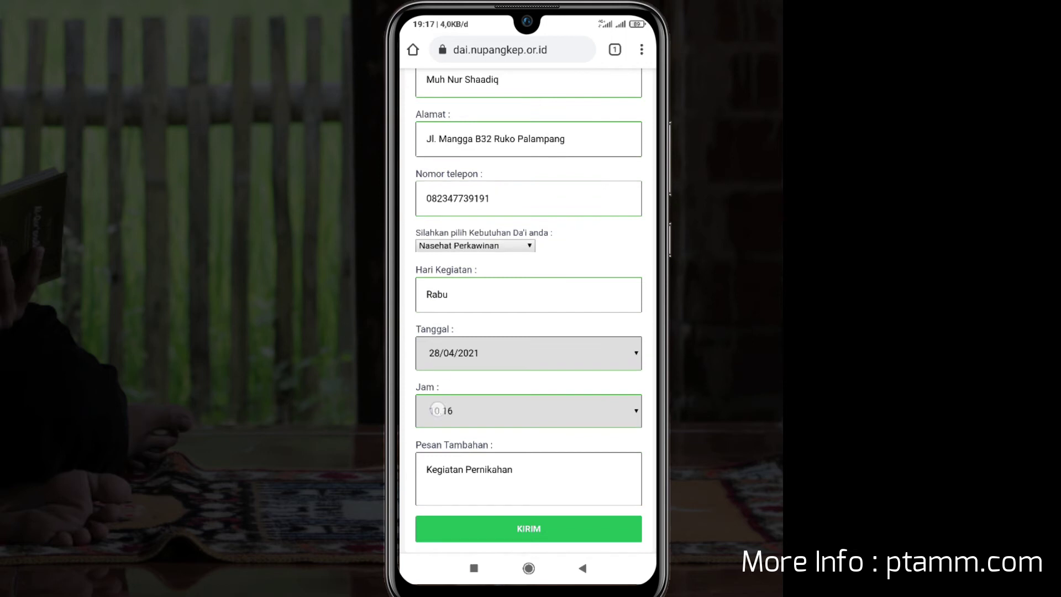
{"action": "scroll", "coordinate": [438, 408], "scroll_direction": "up", "scroll_amount": 15}
{"action": "scroll", "coordinate": [593, 271], "scroll_direction": "down", "scroll_amount": 2}
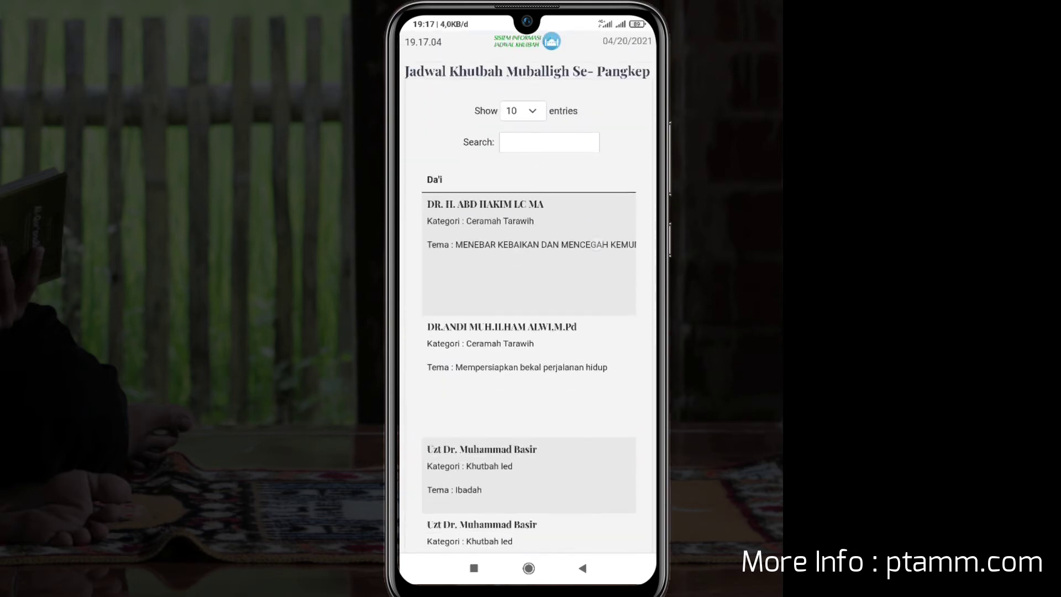
{"action": "scroll", "coordinate": [582, 256], "scroll_direction": "down", "scroll_amount": 1}
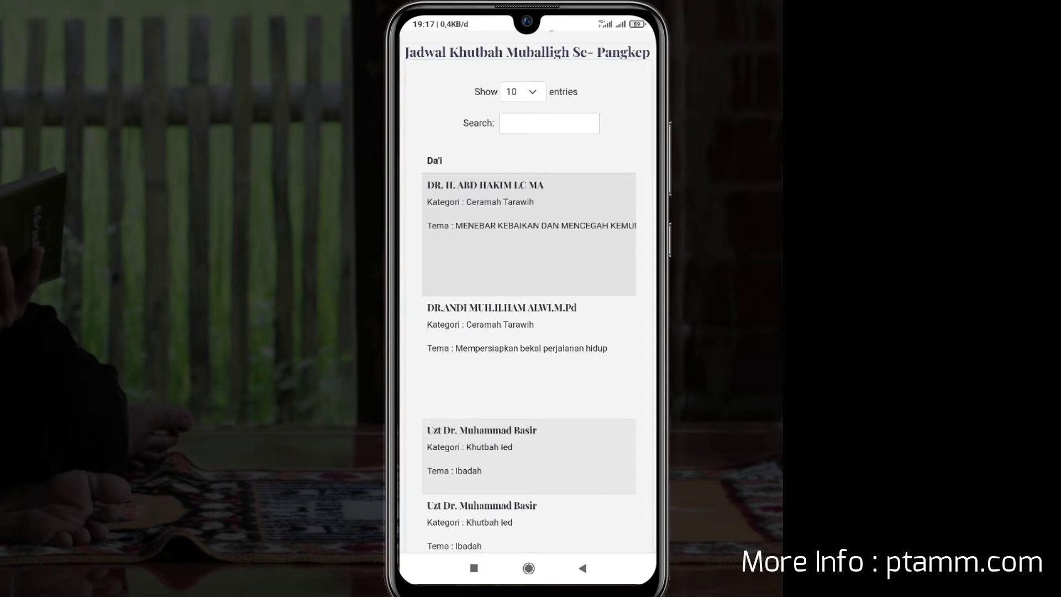
- Search the Da'i list for 'Muha' and browse the filtered results
{"action": "left_click", "coordinate": [549, 123]}
{"action": "type", "text": "Muham"}
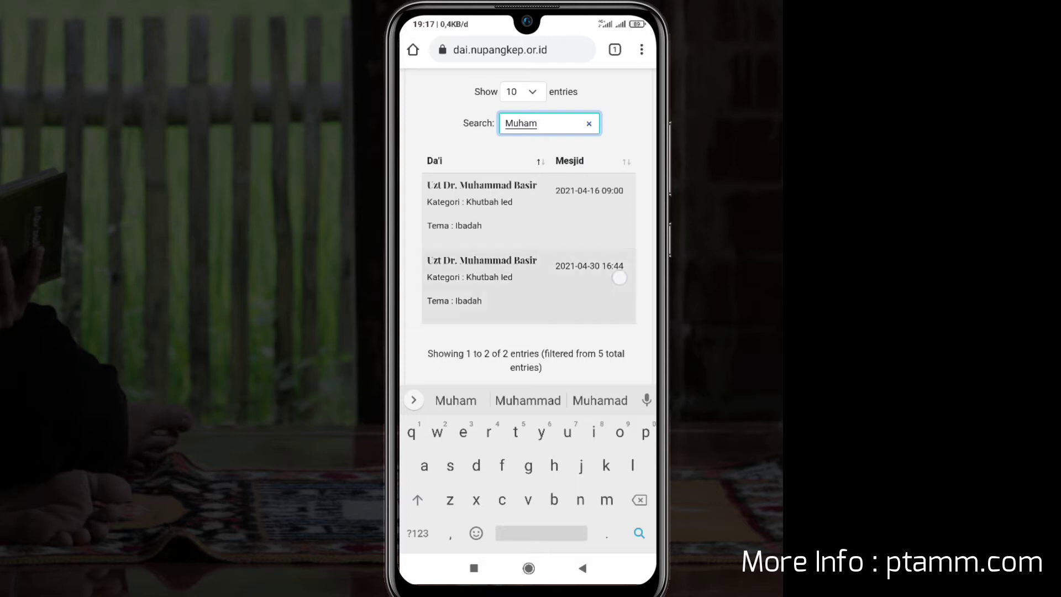
{"action": "scroll", "coordinate": [634, 239], "scroll_direction": "down", "scroll_amount": 7}
{"action": "scroll", "coordinate": [634, 239], "scroll_direction": "up", "scroll_amount": 10}
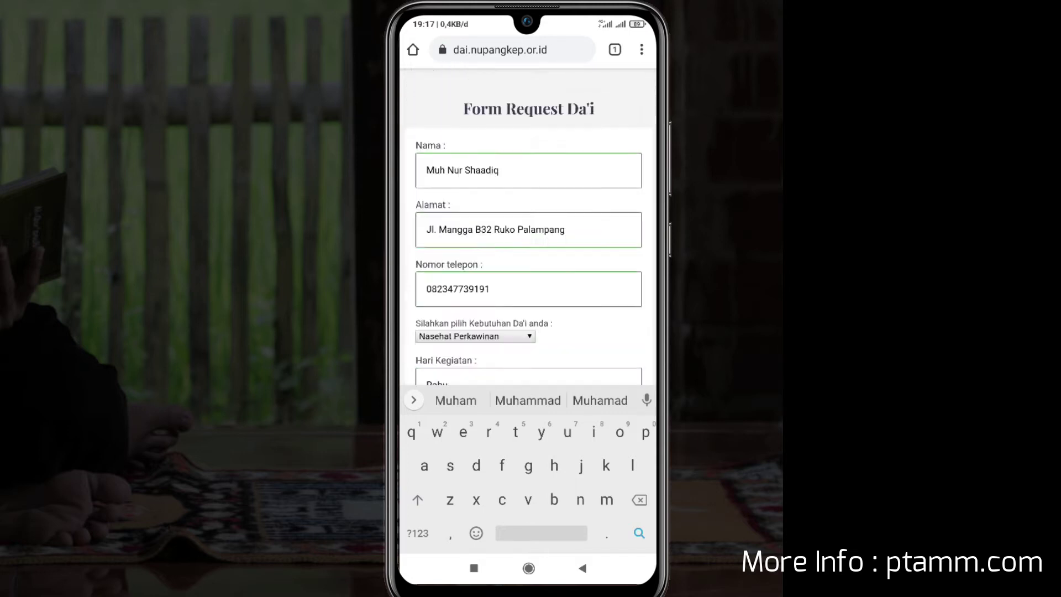
{"action": "scroll", "coordinate": [633, 239], "scroll_direction": "down", "scroll_amount": 8}
{"action": "scroll", "coordinate": [630, 296], "scroll_direction": "up", "scroll_amount": 3}
{"action": "scroll", "coordinate": [641, 242], "scroll_direction": "up", "scroll_amount": 10}
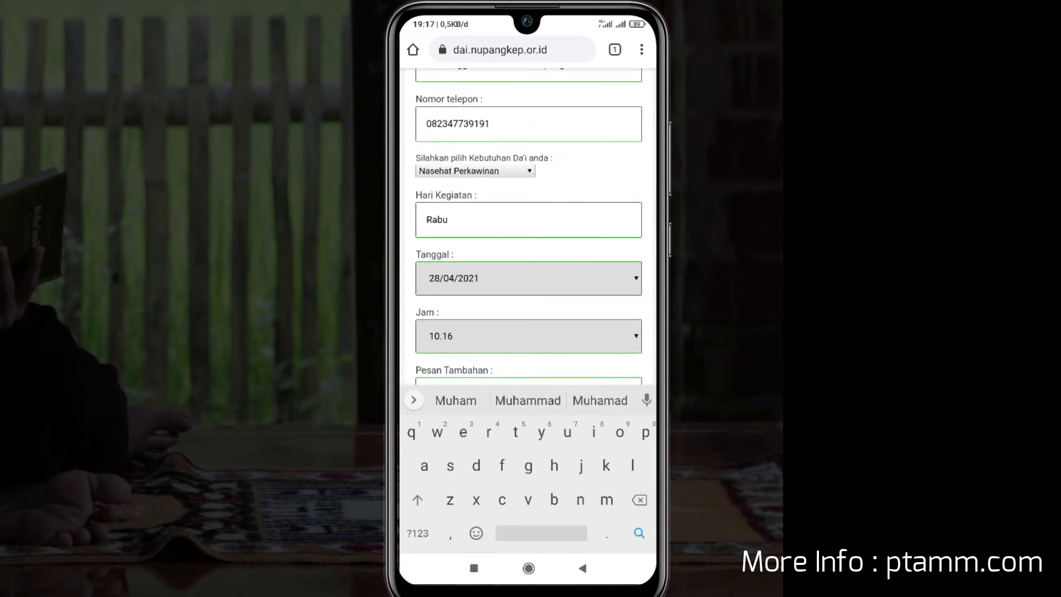
{"action": "scroll", "coordinate": [642, 242], "scroll_direction": "up", "scroll_amount": 5}
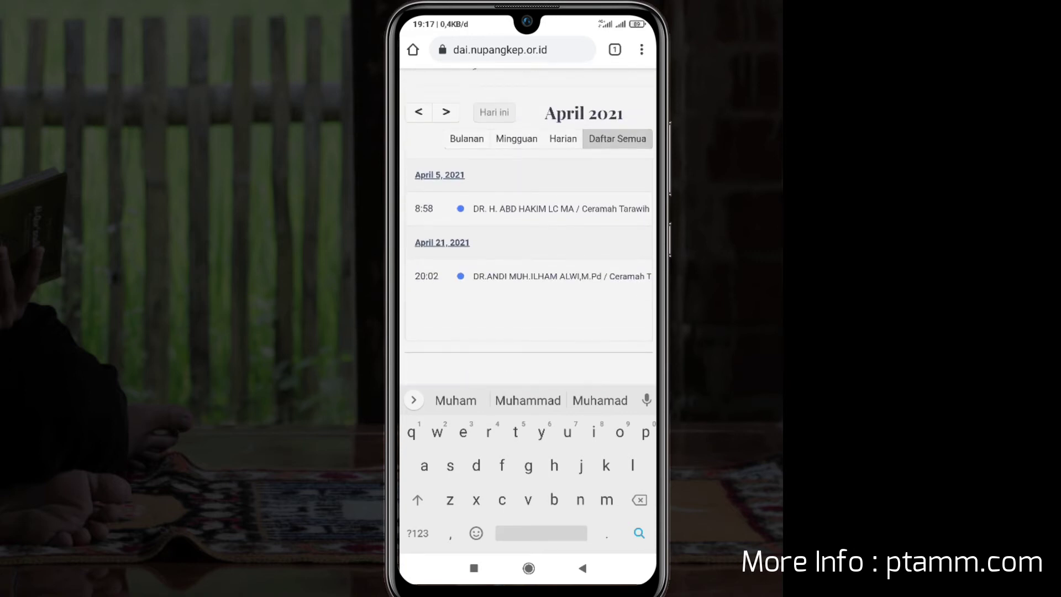
{"action": "scroll", "coordinate": [634, 234], "scroll_direction": "down", "scroll_amount": 8}
{"action": "scroll", "coordinate": [635, 235], "scroll_direction": "down", "scroll_amount": 5}
{"action": "scroll", "coordinate": [635, 235], "scroll_direction": "down", "scroll_amount": 5}
{"action": "scroll", "coordinate": [635, 234], "scroll_direction": "up", "scroll_amount": 4}
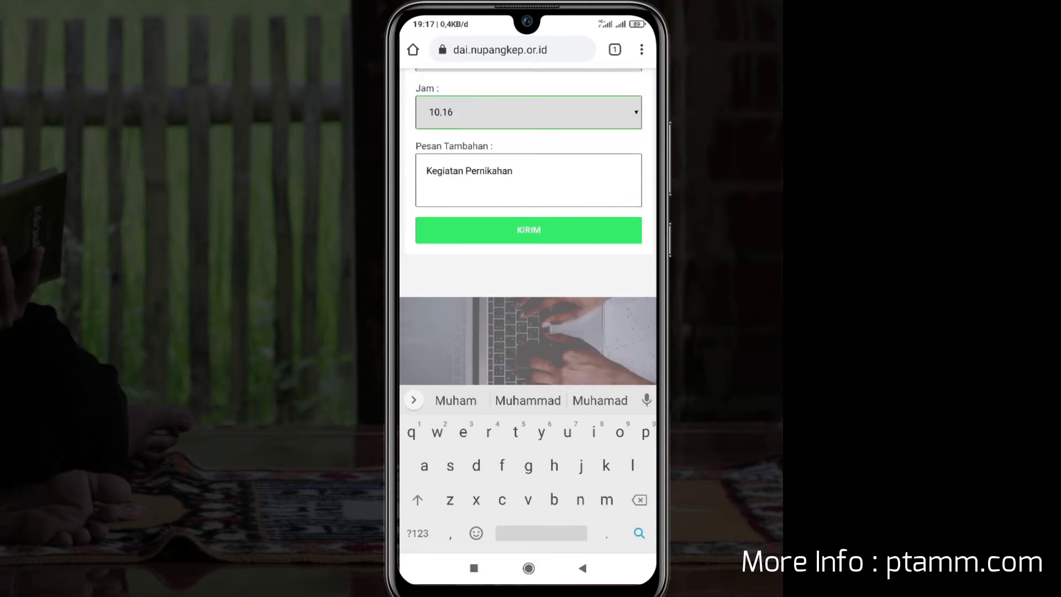
{"action": "scroll", "coordinate": [527, 227], "scroll_direction": "down", "scroll_amount": 4}
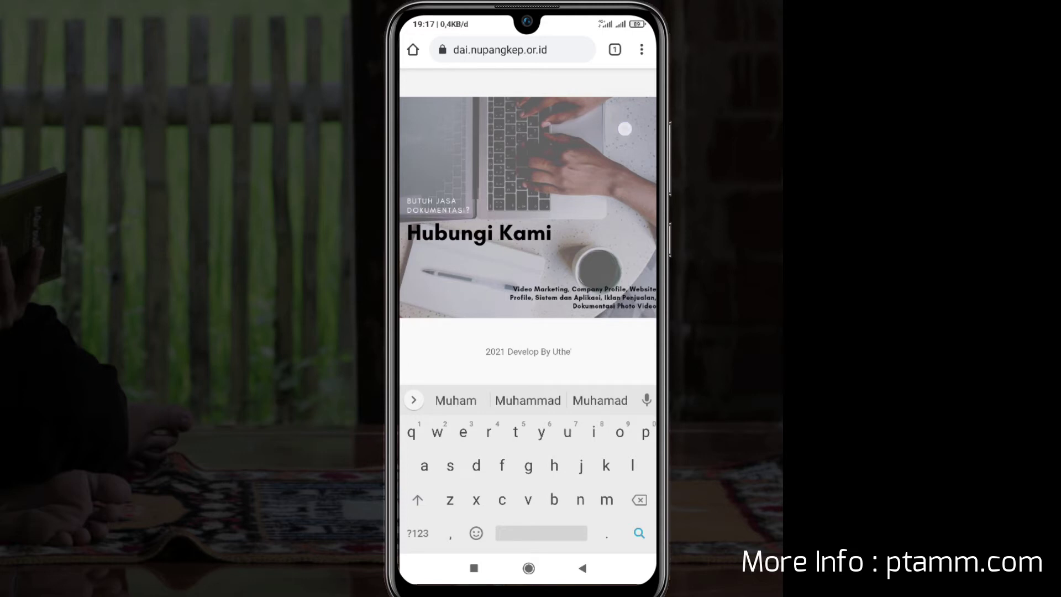
{"action": "scroll", "coordinate": [528, 227], "scroll_direction": "up", "scroll_amount": 15}
{"action": "scroll", "coordinate": [527, 249], "scroll_direction": "up", "scroll_amount": 5}
{"action": "scroll", "coordinate": [527, 226], "scroll_direction": "up", "scroll_amount": 10}
{"action": "scroll", "coordinate": [527, 226], "scroll_direction": "down", "scroll_amount": 5}
{"action": "scroll", "coordinate": [528, 226], "scroll_direction": "up", "scroll_amount": 6}
- Clear the search so the full Da'i list shows again
{"action": "left_click", "coordinate": [589, 189]}
{"action": "scroll", "coordinate": [527, 226], "scroll_direction": "down", "scroll_amount": 10}
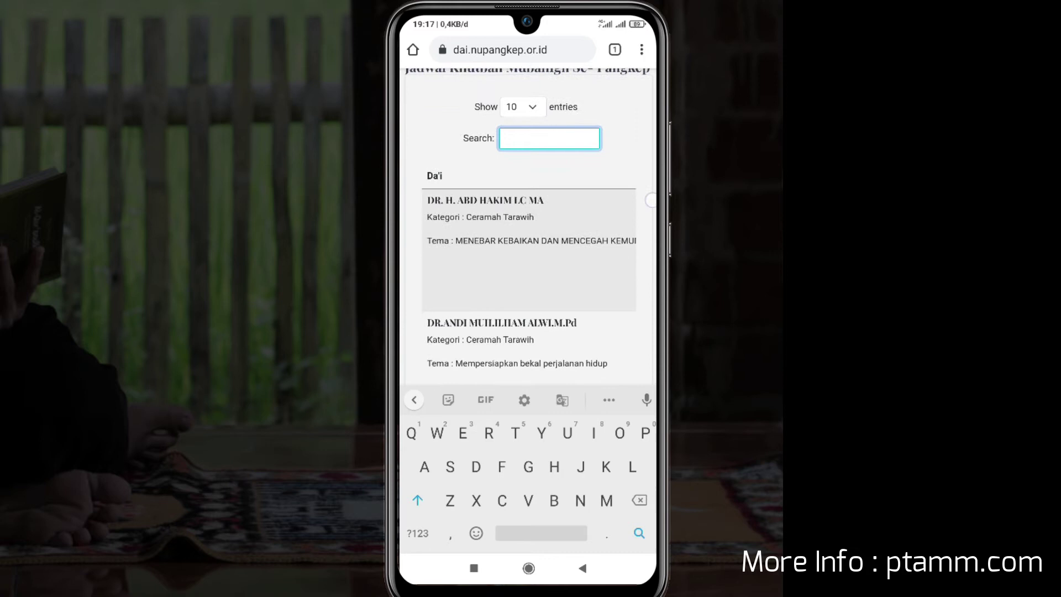
{"action": "scroll", "coordinate": [642, 300], "scroll_direction": "down", "scroll_amount": 15}
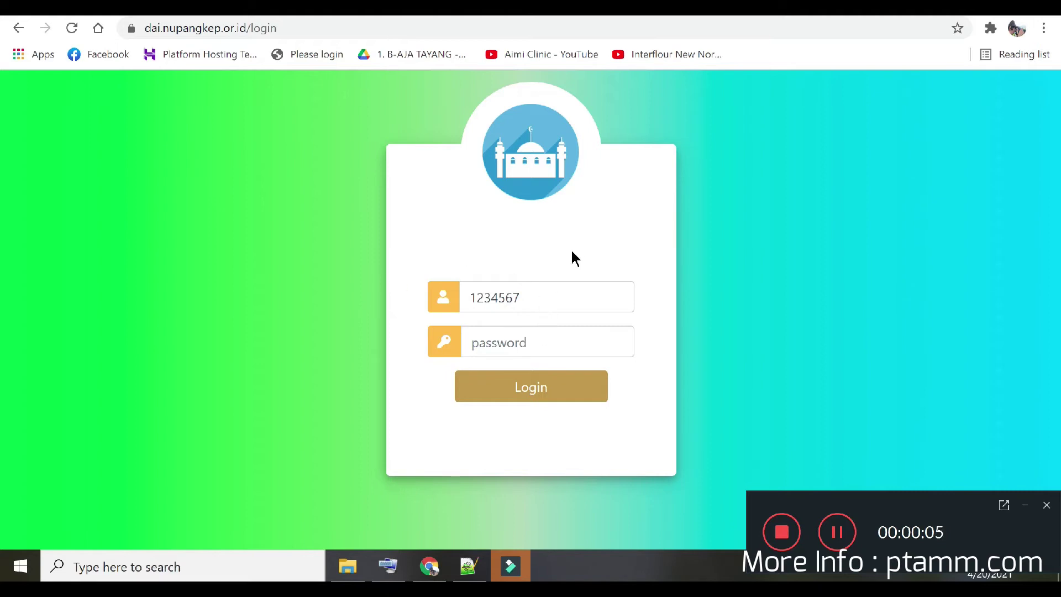
- Log in as Administrator with the saved password and let Chrome save the credentials
{"action": "left_click", "coordinate": [550, 337]}
{"action": "key", "text": "ctrl+v"}
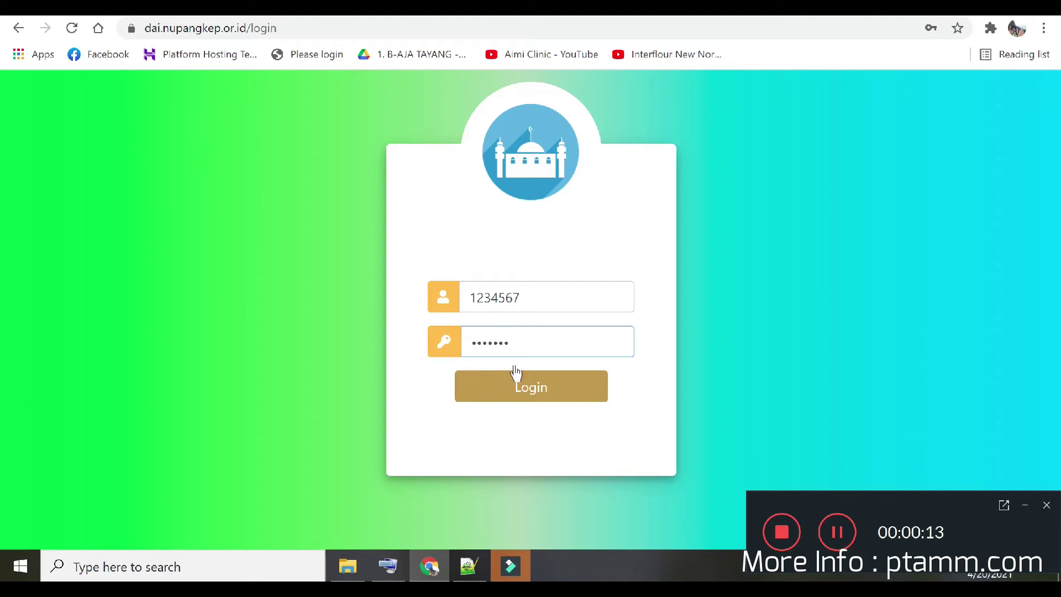
{"action": "left_click", "coordinate": [561, 393]}
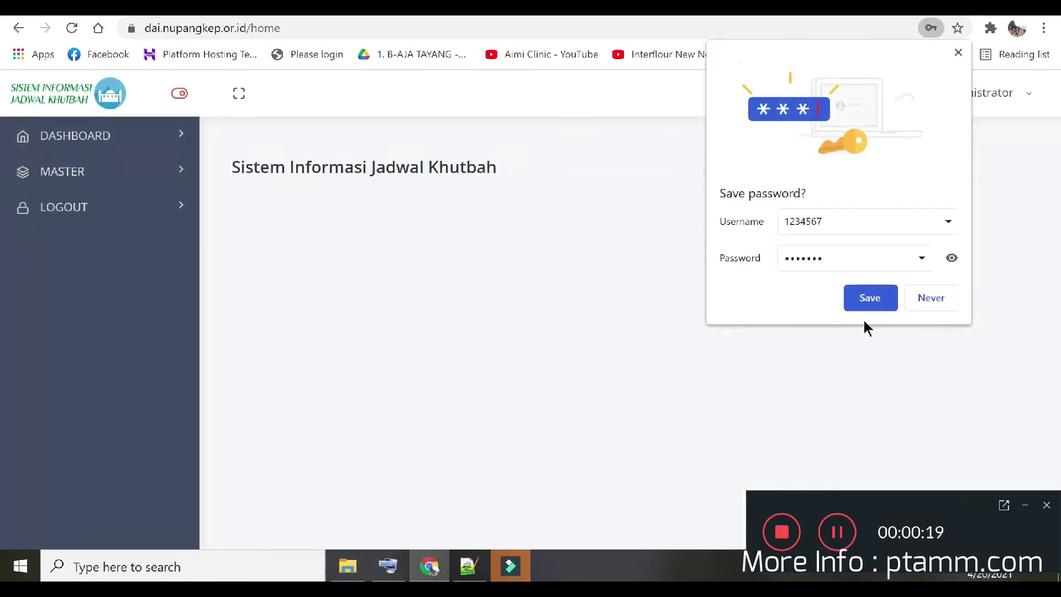
{"action": "left_click", "coordinate": [884, 301]}
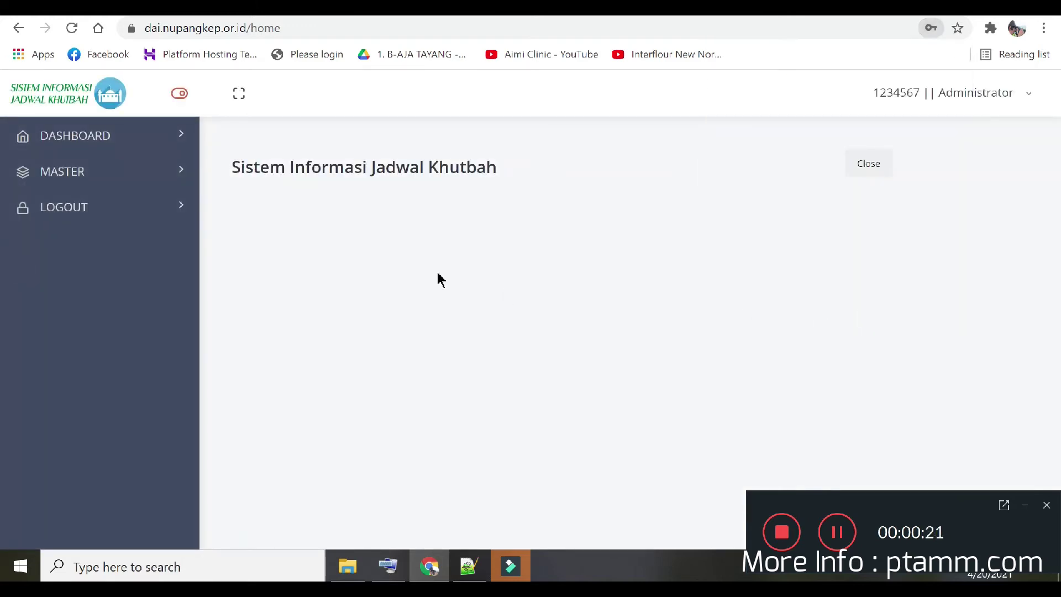
- Reopen the sidebar and go to MASTER > DA'I to show the 3-entry Setting Da'i list
{"action": "left_click", "coordinate": [179, 99]}
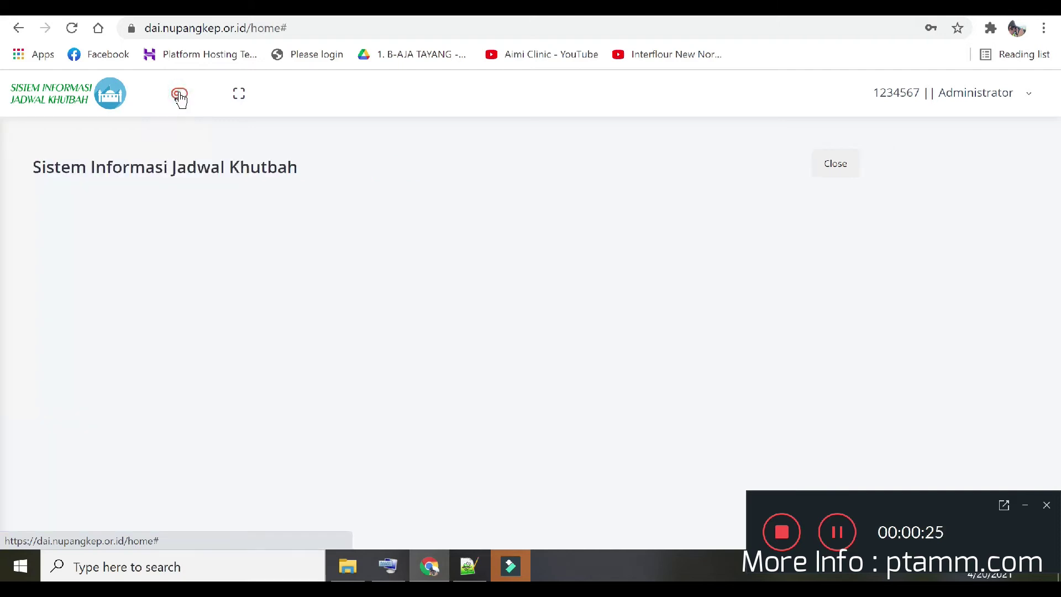
{"action": "left_click", "coordinate": [180, 97]}
{"action": "left_click", "coordinate": [179, 98]}
{"action": "left_click", "coordinate": [180, 97]}
{"action": "left_click", "coordinate": [180, 97]}
{"action": "left_click", "coordinate": [180, 97]}
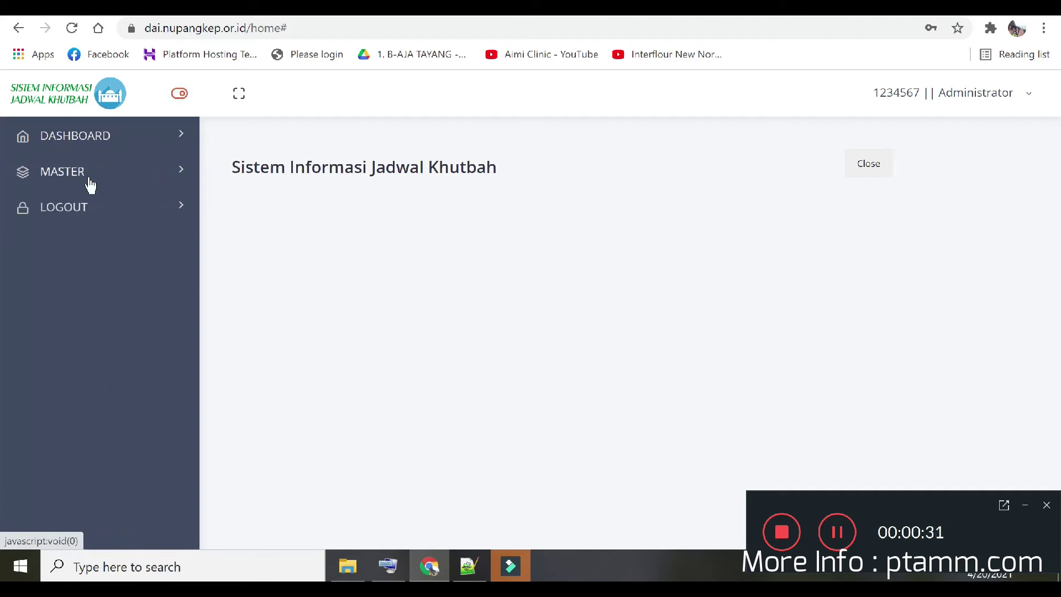
{"action": "left_click", "coordinate": [108, 182]}
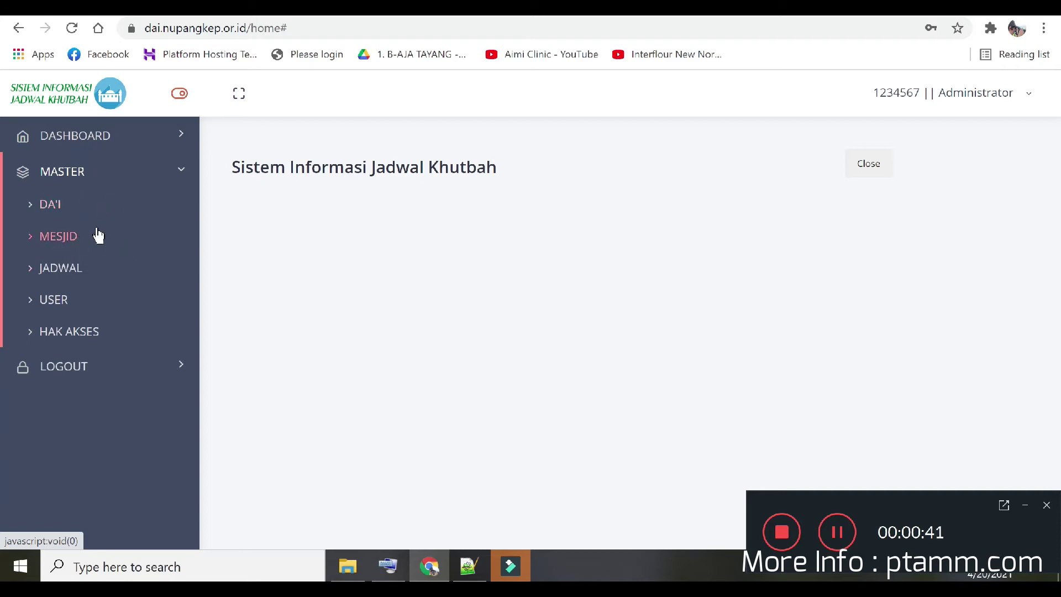
{"action": "left_click", "coordinate": [55, 213]}
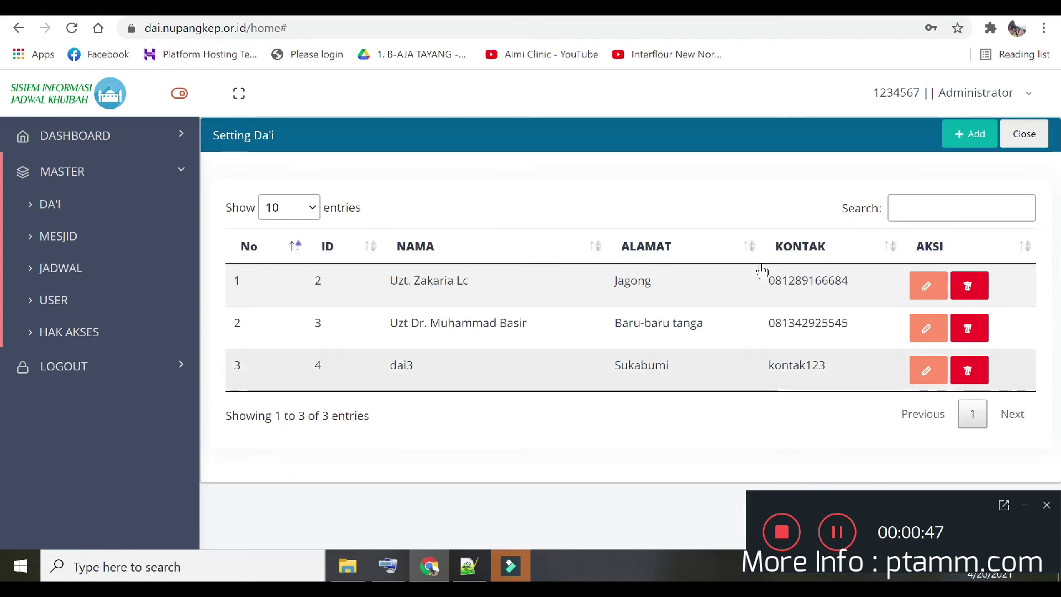
- Delete the dai3 entry from the Da'i list
{"action": "left_click", "coordinate": [969, 135]}
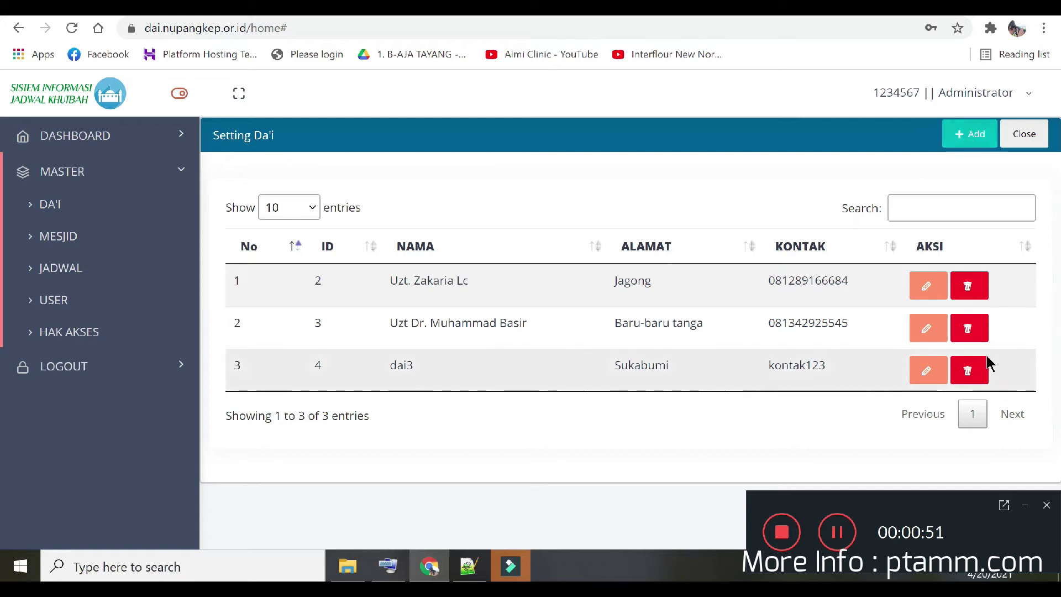
{"action": "left_click", "coordinate": [969, 369]}
{"action": "key", "text": "Return"}
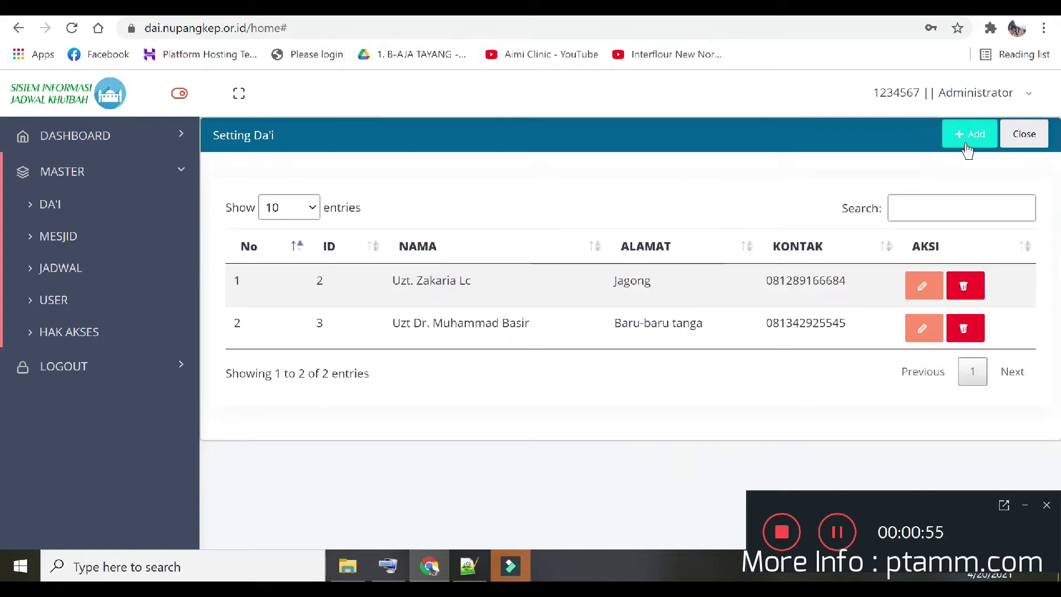
- Leave an empty Tambah Data form open and bring File Explorer forward
{"action": "left_click", "coordinate": [968, 142]}
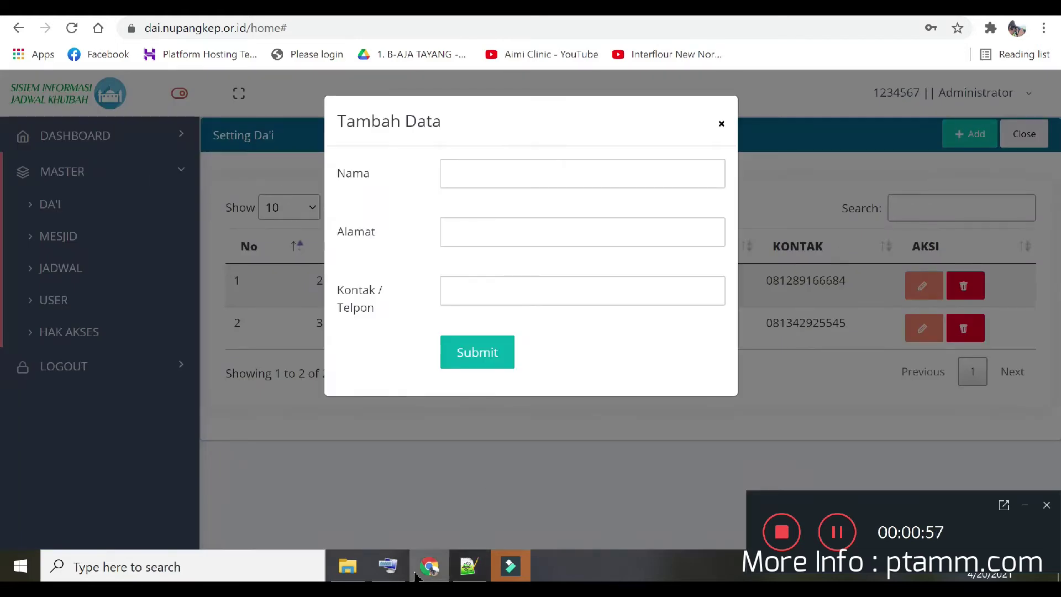
{"action": "mouse_move", "coordinate": [423, 574]}
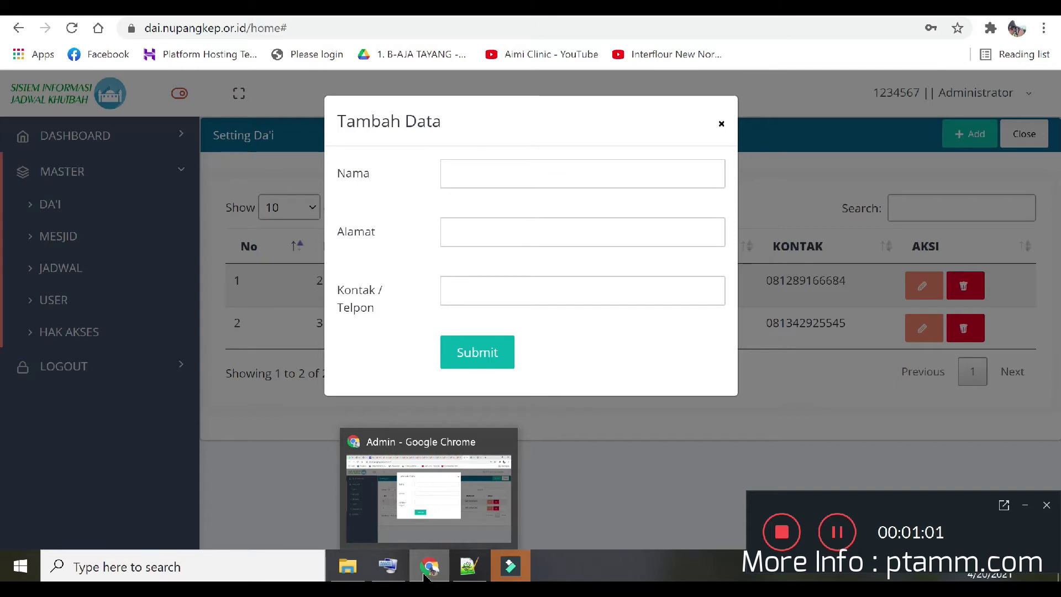
{"action": "left_click", "coordinate": [424, 575]}
{"action": "left_click", "coordinate": [430, 570]}
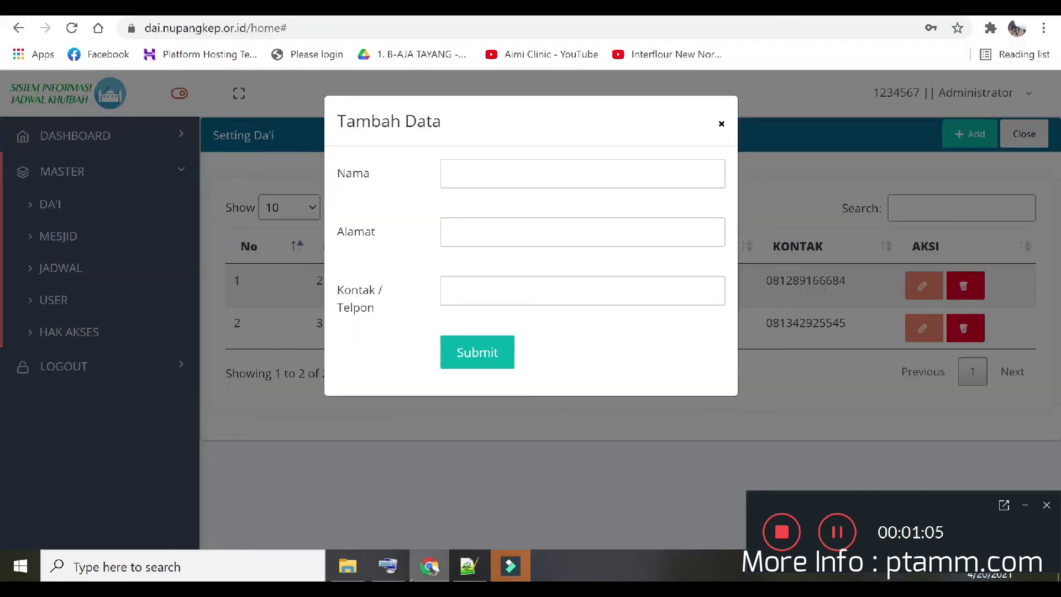
{"action": "mouse_move", "coordinate": [433, 574]}
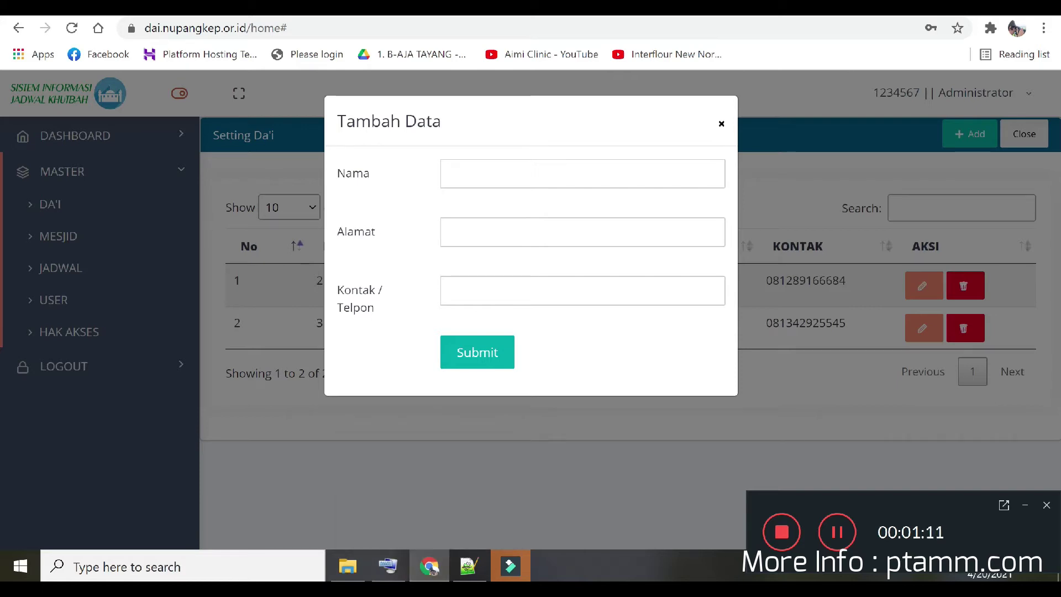
{"action": "left_click", "coordinate": [347, 565]}
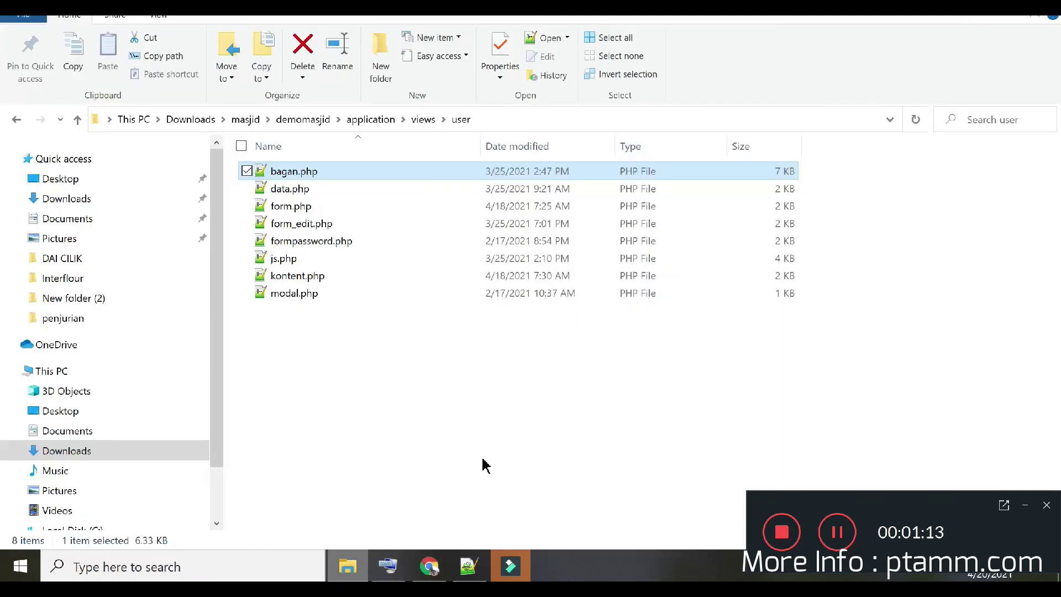
- Open JADWAL CERAMAH RAMADHAN 2-1.pdf from the Downloads folder
{"action": "left_click", "coordinate": [87, 199]}
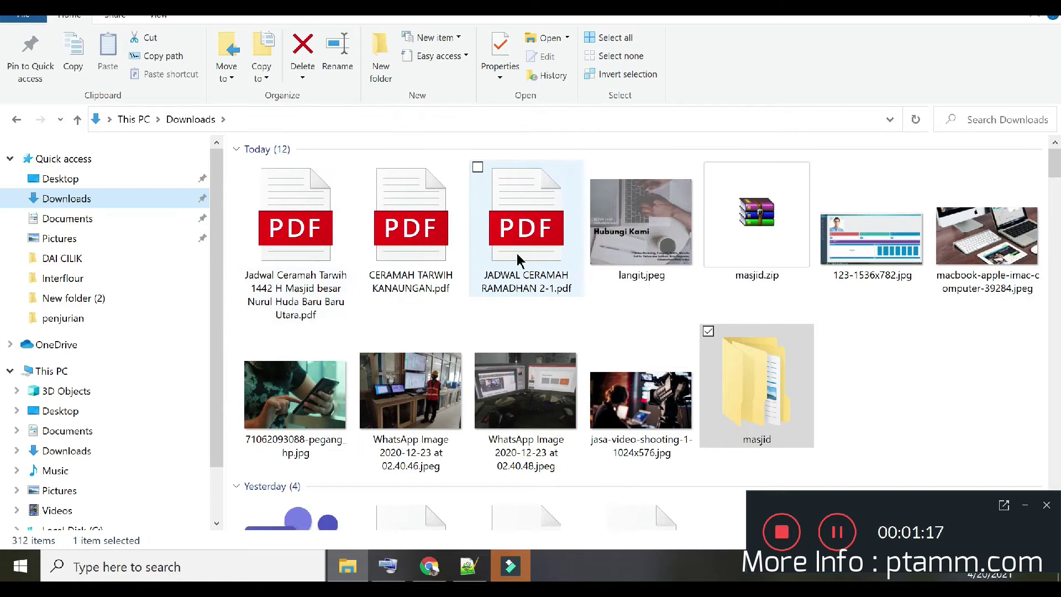
{"action": "double_click", "coordinate": [519, 259]}
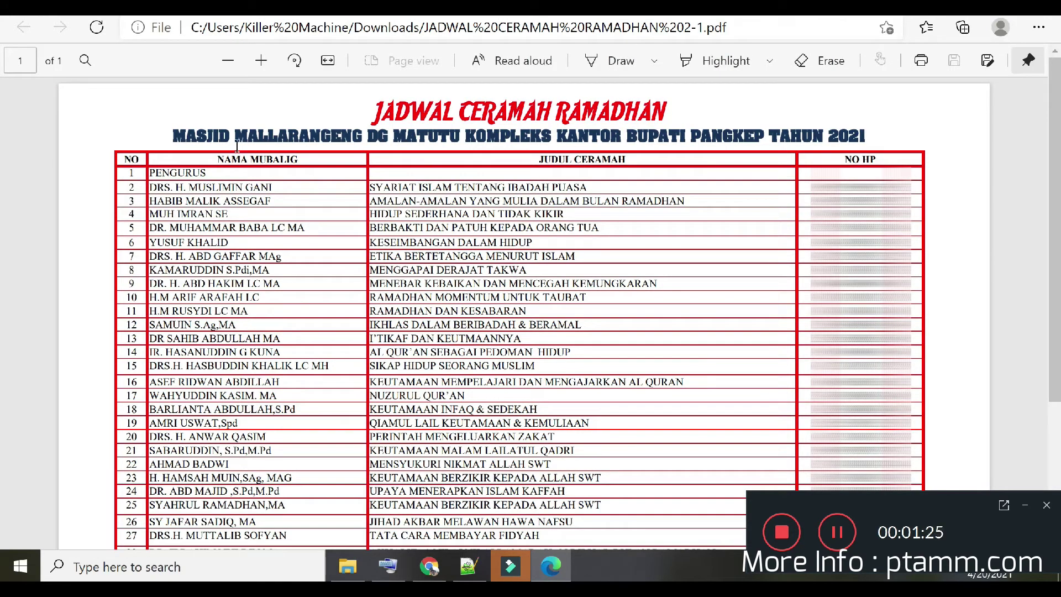
- Select the row 2 preacher's name in the PDF and return to the admin form's Nama field
{"action": "left_click_drag", "start_coordinate": [172, 136], "coordinate": [461, 134]}
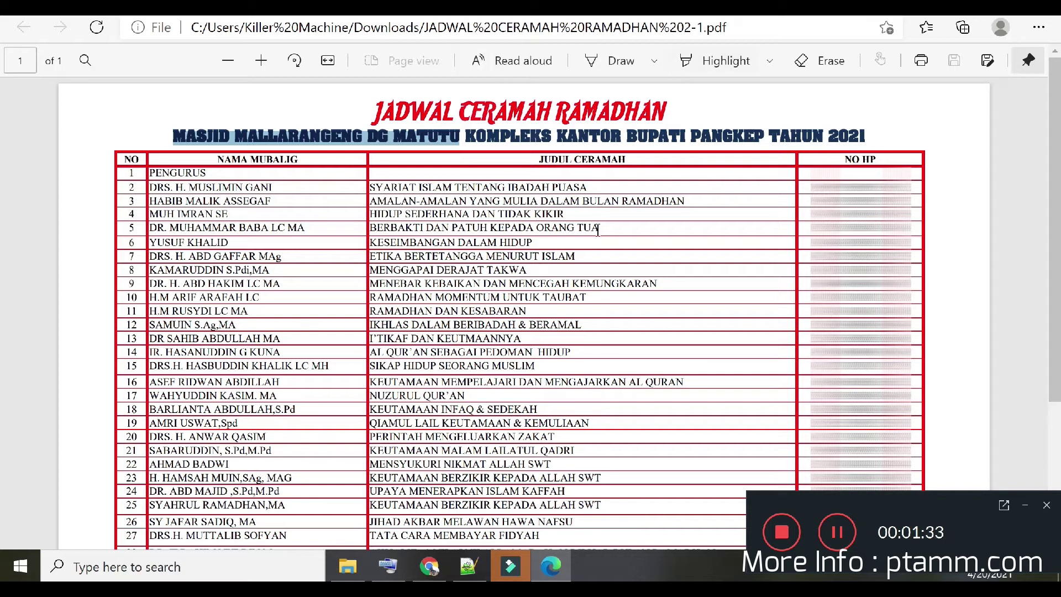
{"action": "left_click", "coordinate": [471, 376]}
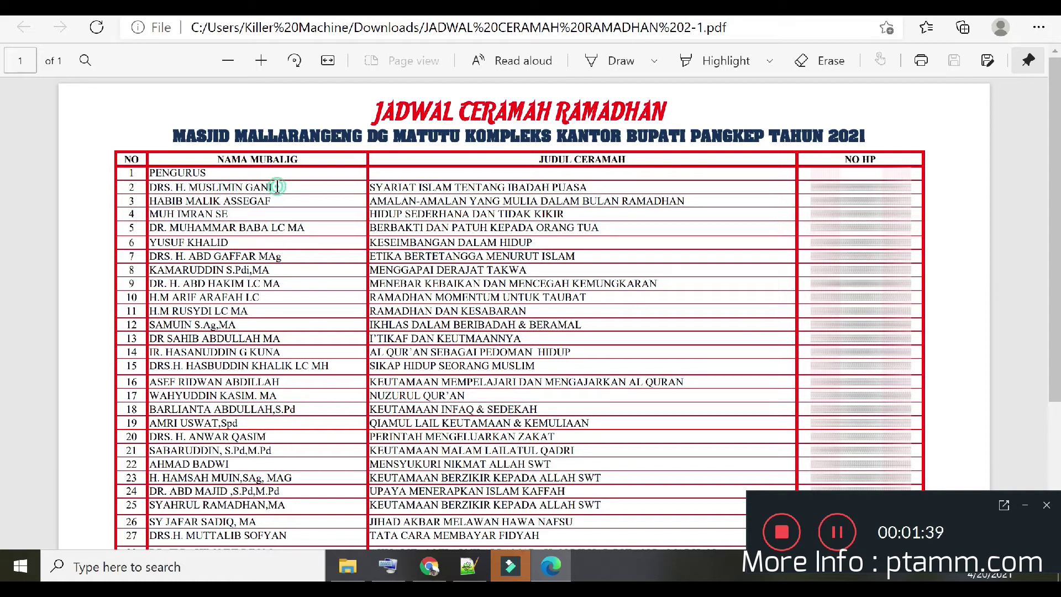
{"action": "left_click_drag", "start_coordinate": [276, 187], "coordinate": [152, 188]}
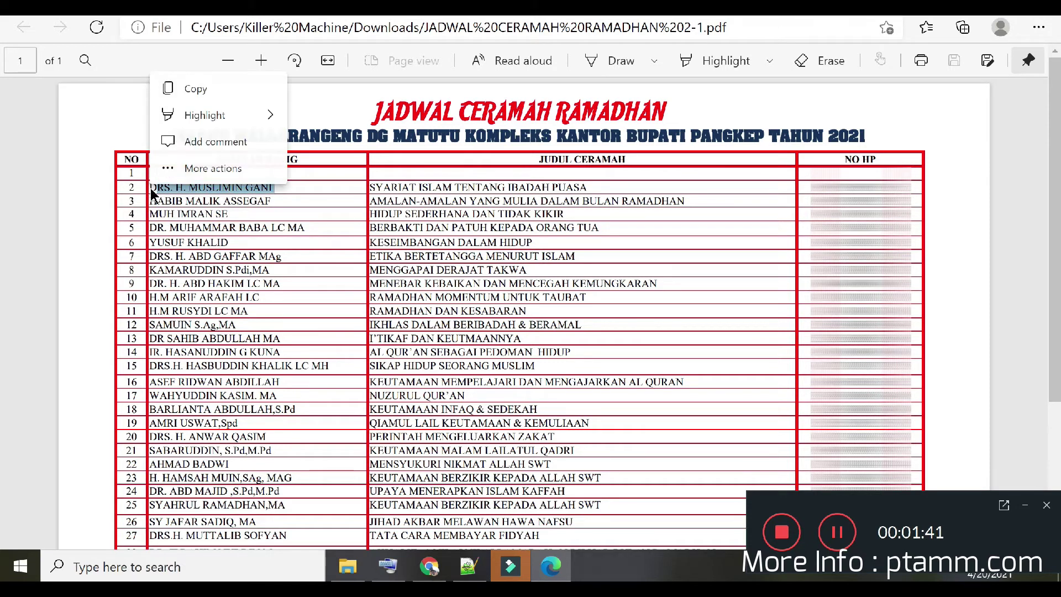
{"action": "left_click", "coordinate": [328, 236]}
{"action": "triple_click", "coordinate": [219, 188]}
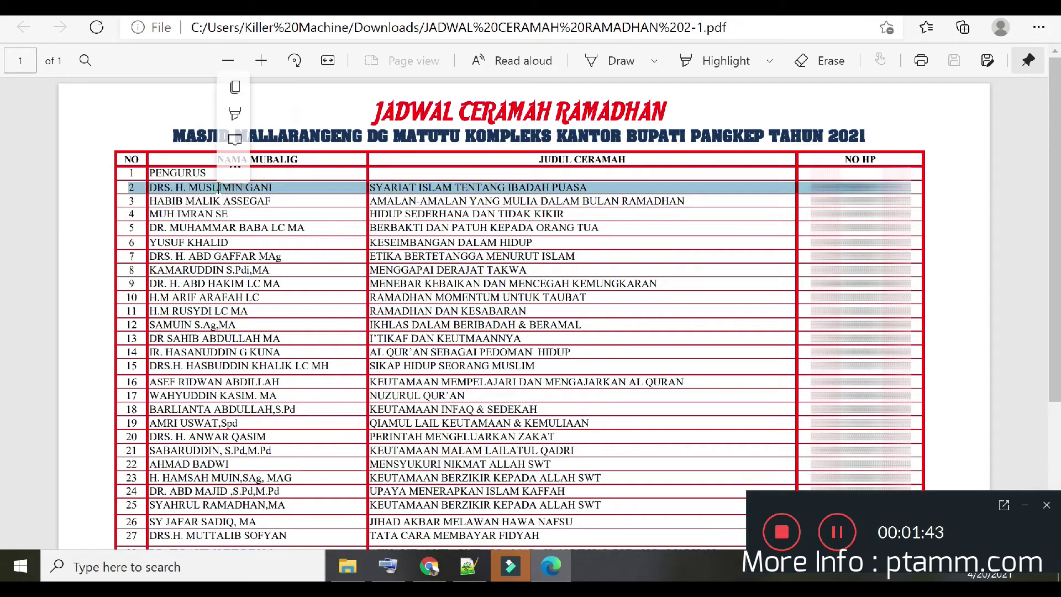
{"action": "left_click", "coordinate": [267, 192]}
{"action": "left_click_drag", "start_coordinate": [274, 184], "coordinate": [126, 182]}
{"action": "key", "text": "ctrl+c"}
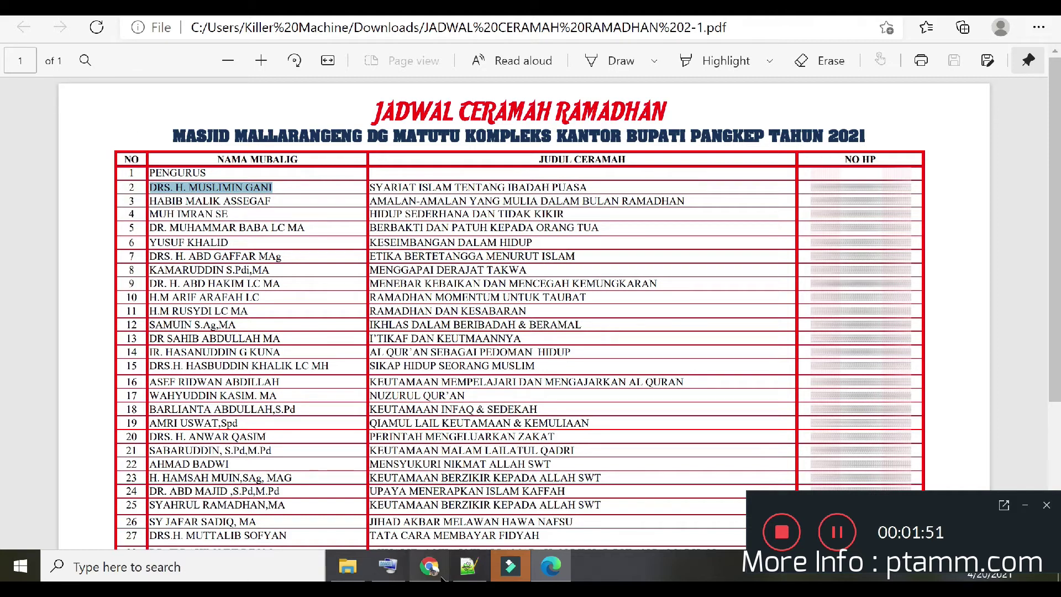
{"action": "left_click", "coordinate": [430, 565]}
{"action": "left_click", "coordinate": [479, 184]}
{"action": "key", "text": "ctrl+v"}
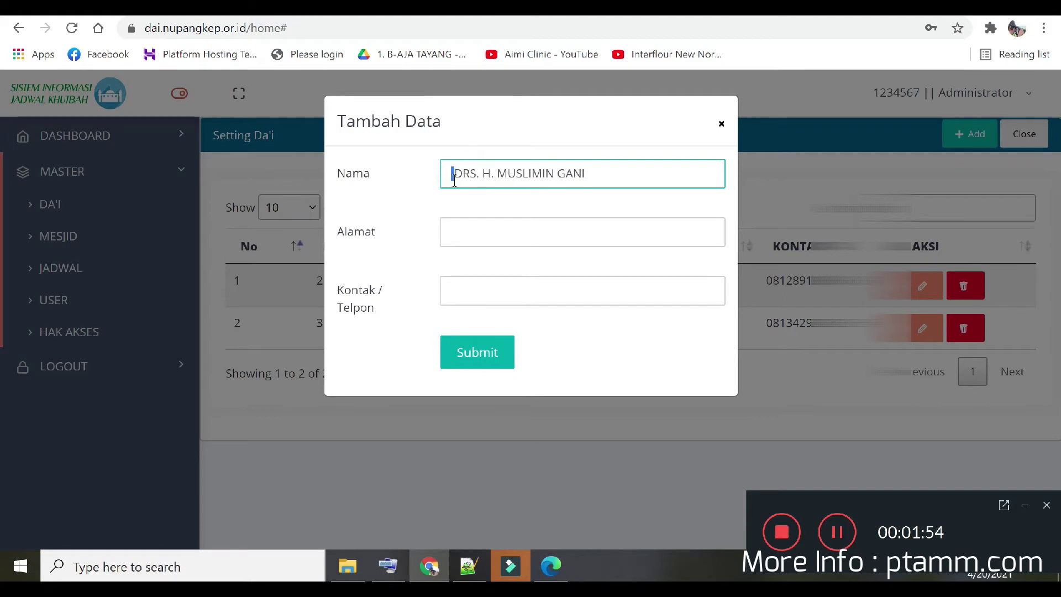
{"action": "key", "text": "Delete"}
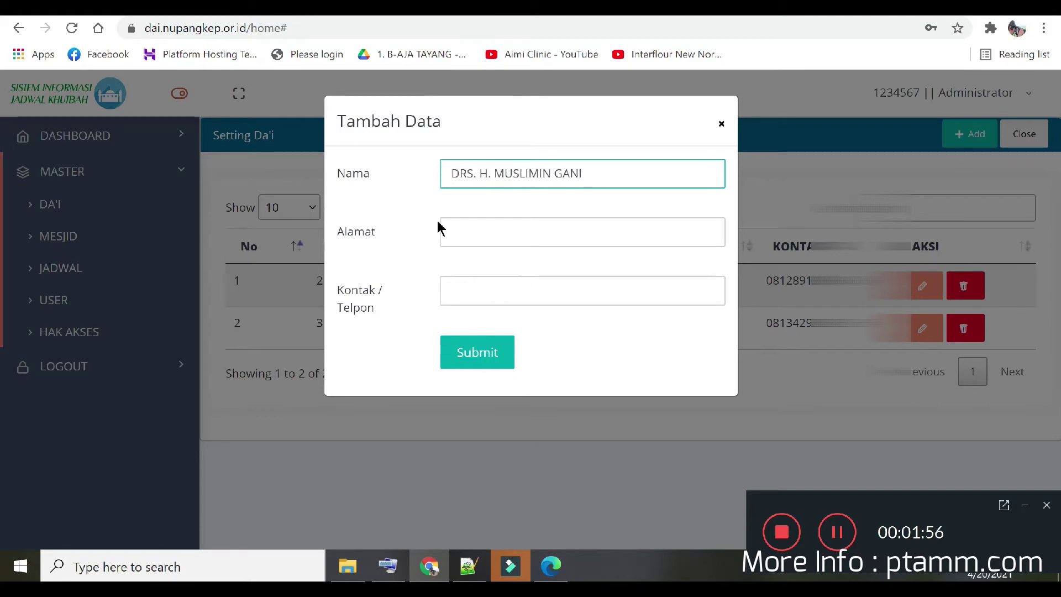
{"action": "left_click", "coordinate": [483, 362]}
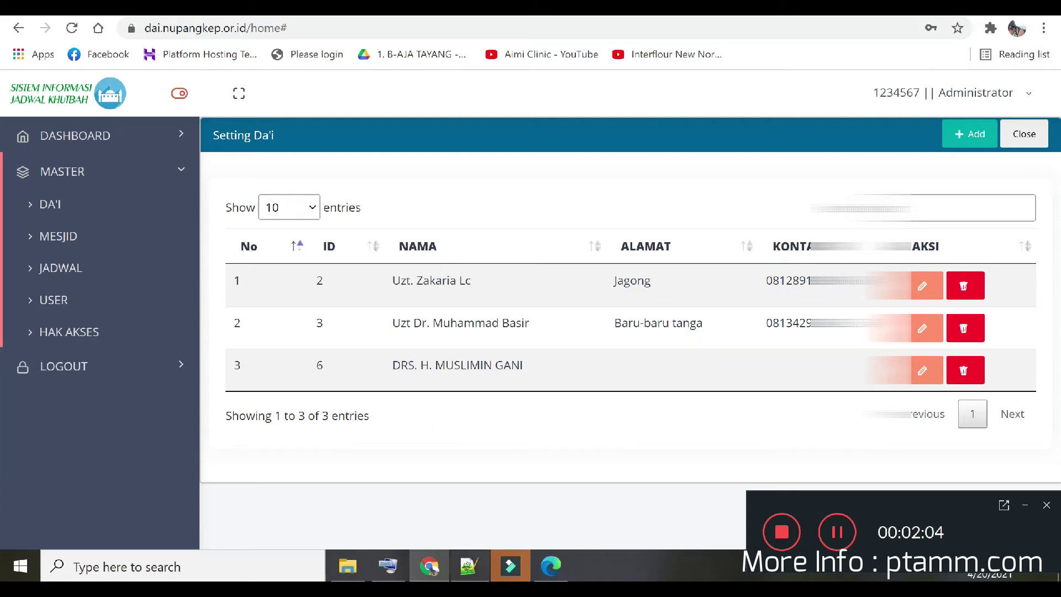
- Copy MASJID MALLARANGENG DG MATUTU from the PDF heading into a new mosque's Nama field
{"action": "left_click", "coordinate": [551, 567]}
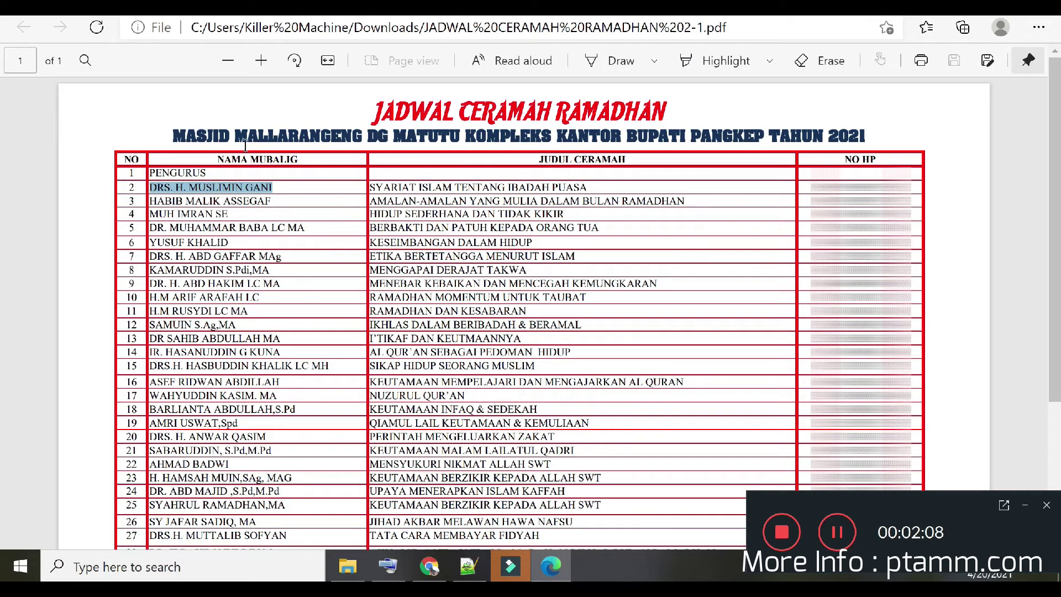
{"action": "left_click_drag", "start_coordinate": [174, 136], "coordinate": [454, 143]}
{"action": "key", "text": "ctrl+c"}
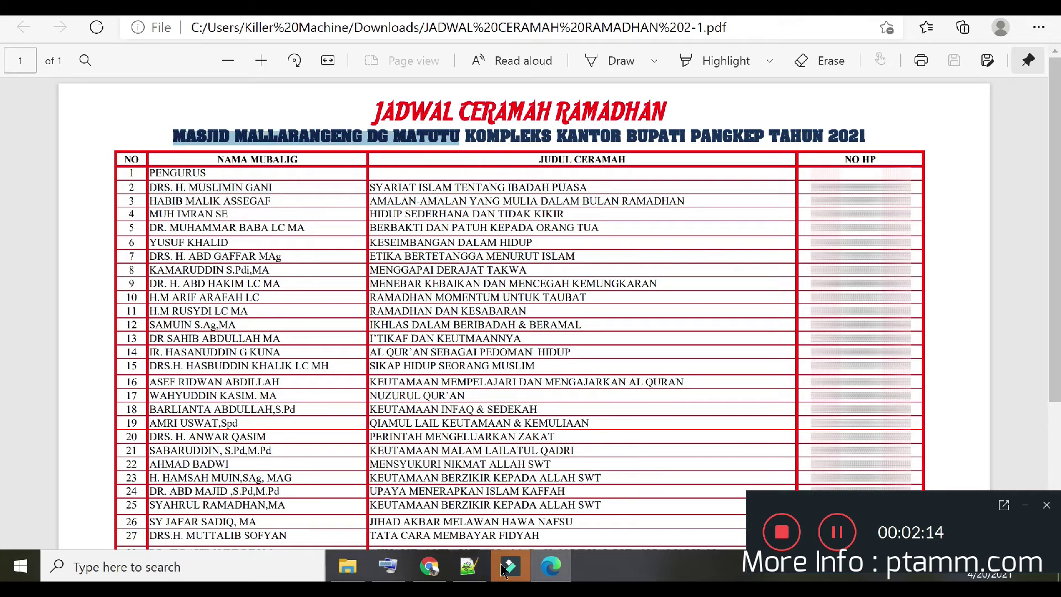
{"action": "left_click", "coordinate": [423, 570]}
{"action": "left_click", "coordinate": [74, 238]}
{"action": "left_click", "coordinate": [950, 147]}
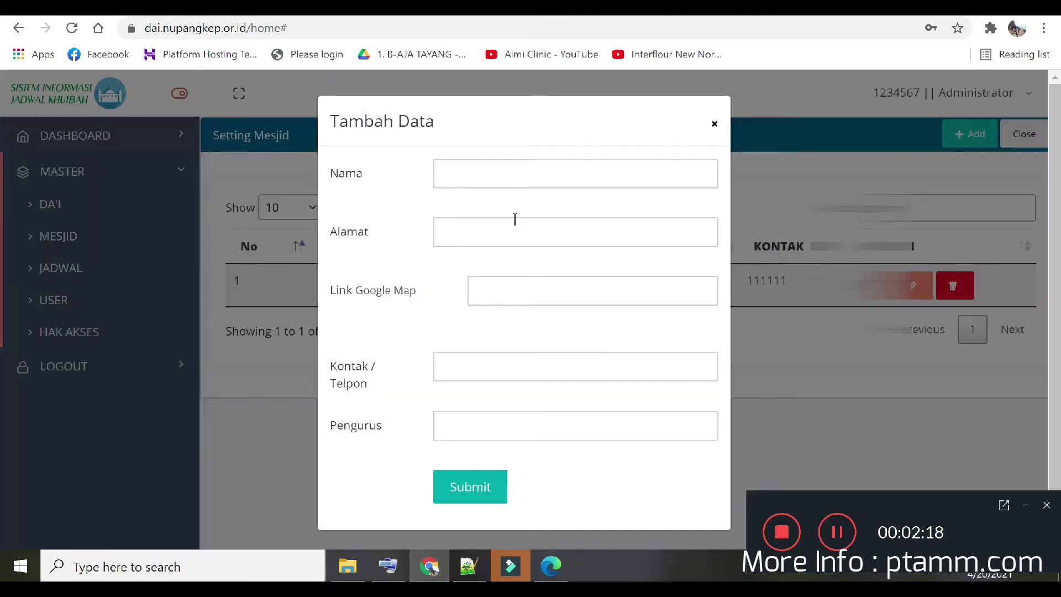
{"action": "left_click", "coordinate": [493, 171]}
{"action": "key", "text": "ctrl+v"}
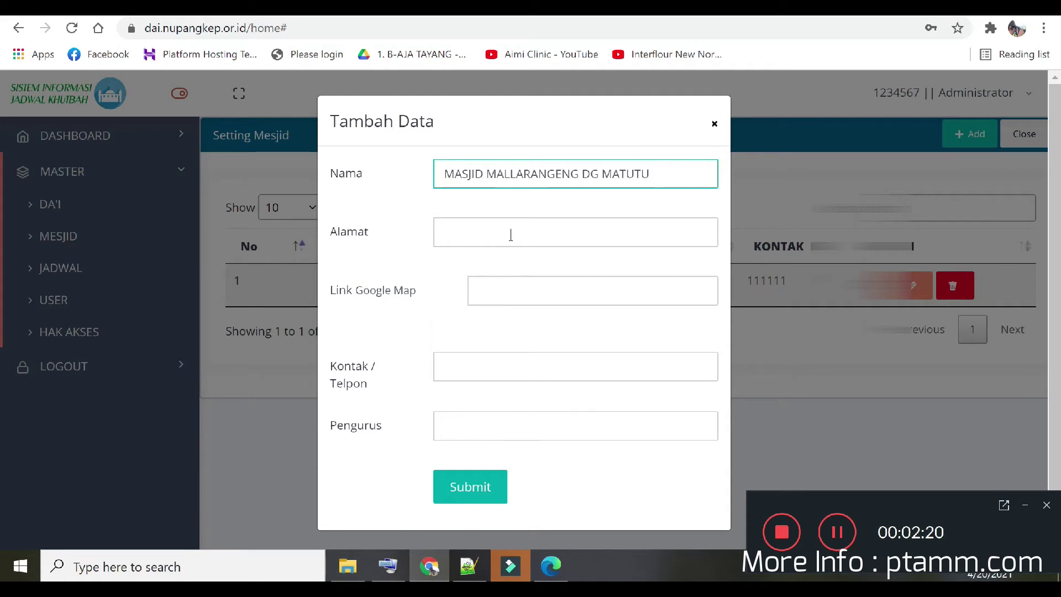
- Fill Alamat with KOMPLEKS KANTOR BUPATI PANGKEP copied from the PDF heading
{"action": "left_click", "coordinate": [510, 233]}
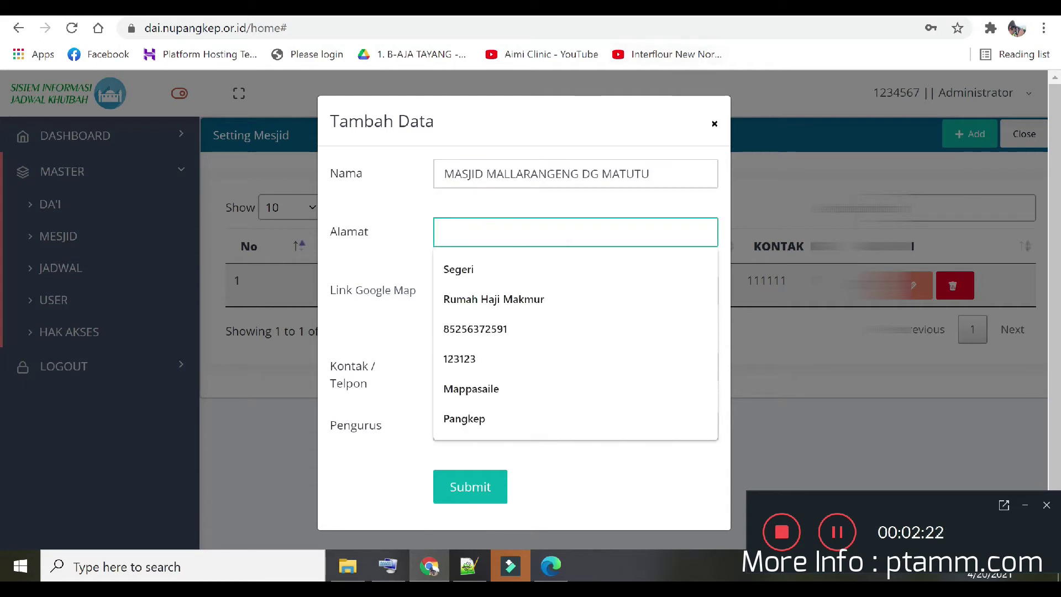
{"action": "left_click", "coordinate": [559, 572]}
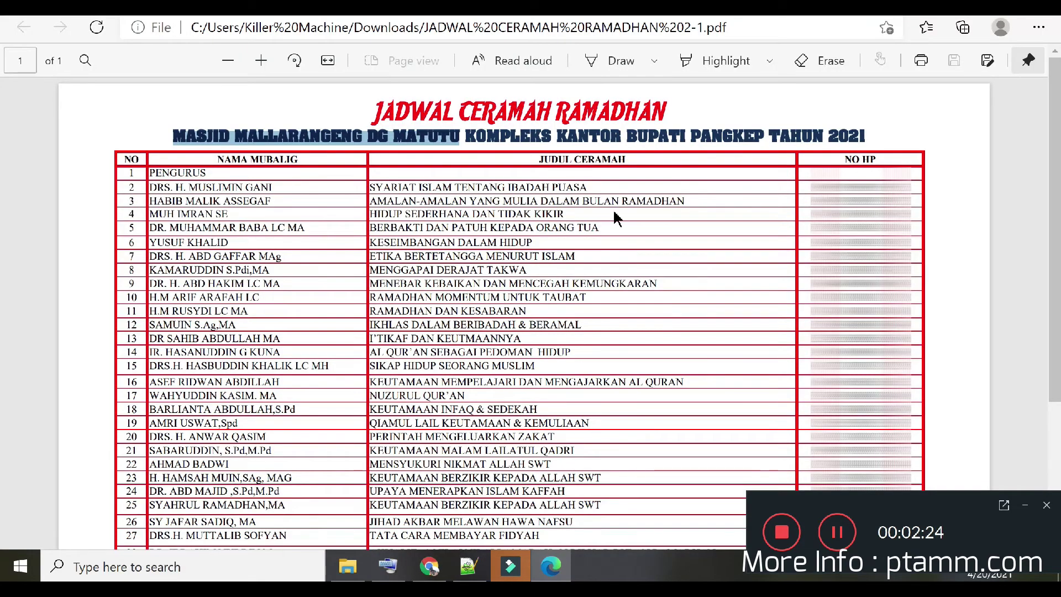
{"action": "left_click_drag", "start_coordinate": [468, 136], "coordinate": [763, 137]}
{"action": "key", "text": "ctrl+c"}
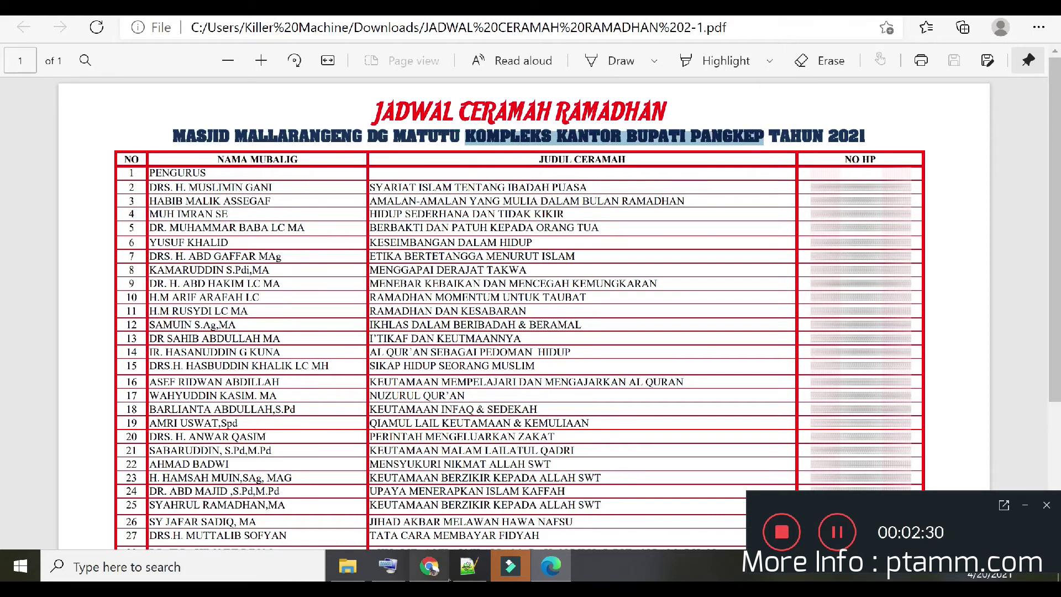
{"action": "left_click", "coordinate": [429, 566]}
{"action": "left_click", "coordinate": [471, 224]}
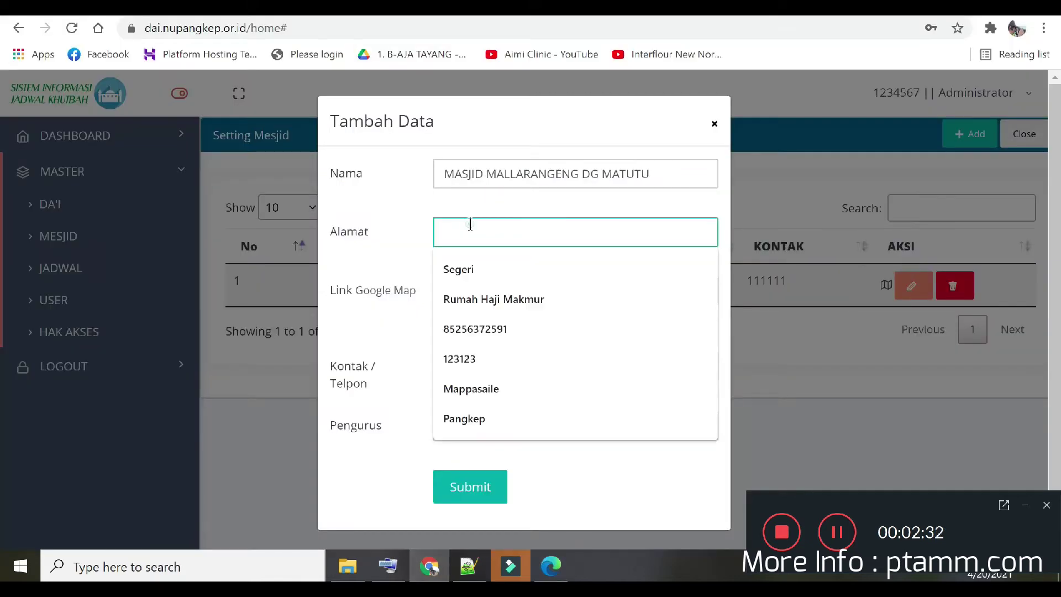
{"action": "key", "text": "ctrl+v"}
- Open Google Maps in a new tab to find the mosque's map link
{"action": "left_click", "coordinate": [519, 285]}
{"action": "left_click", "coordinate": [426, 327]}
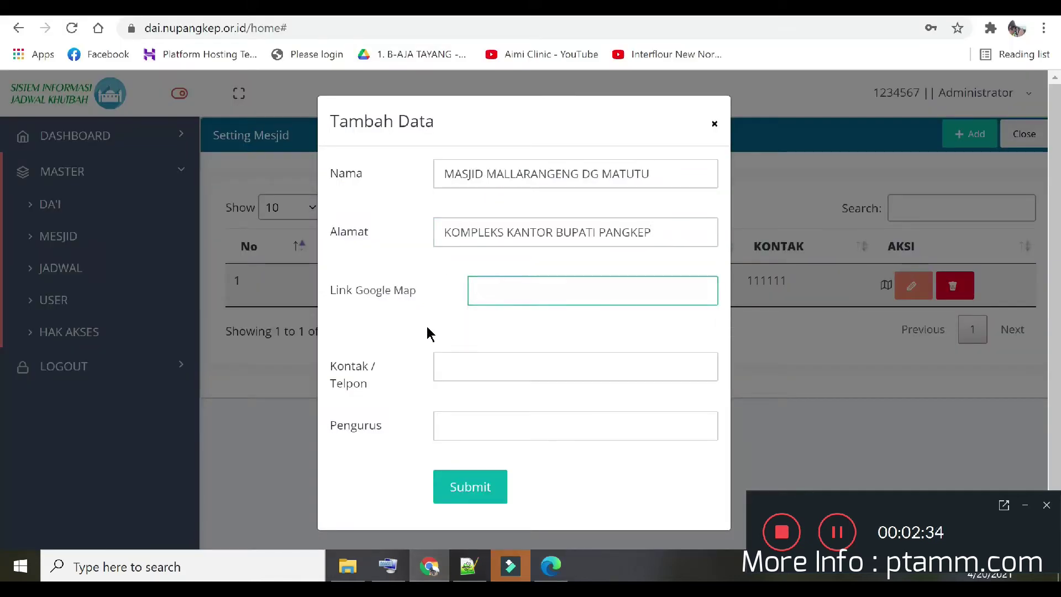
{"action": "right_click", "coordinate": [386, 294]}
{"action": "left_click", "coordinate": [507, 308]}
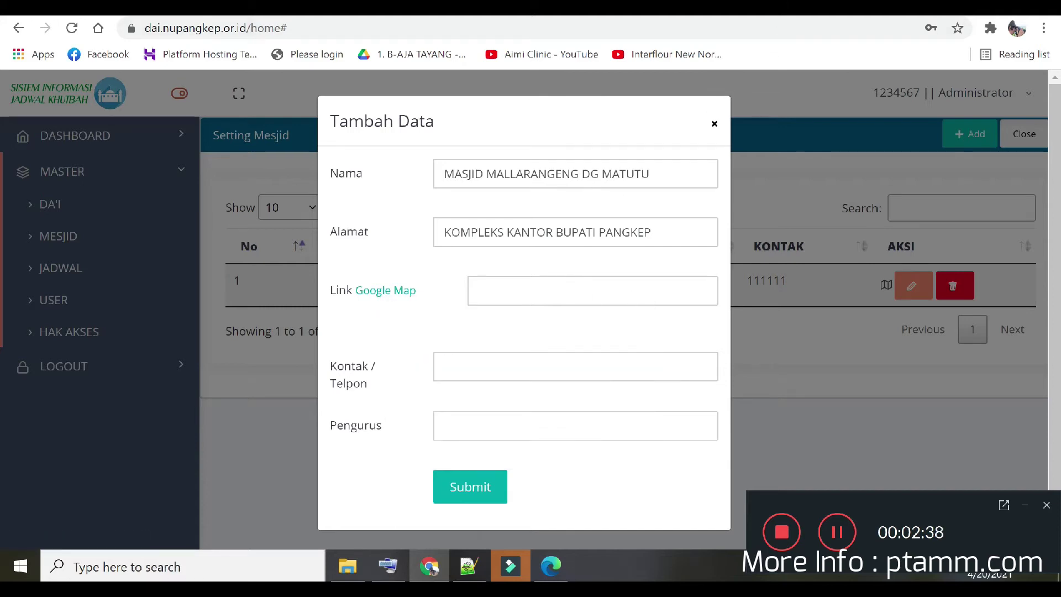
- Center Google Maps on the Kantor Bupati Pangkep office complex
{"action": "left_click", "coordinate": [829, 6]}
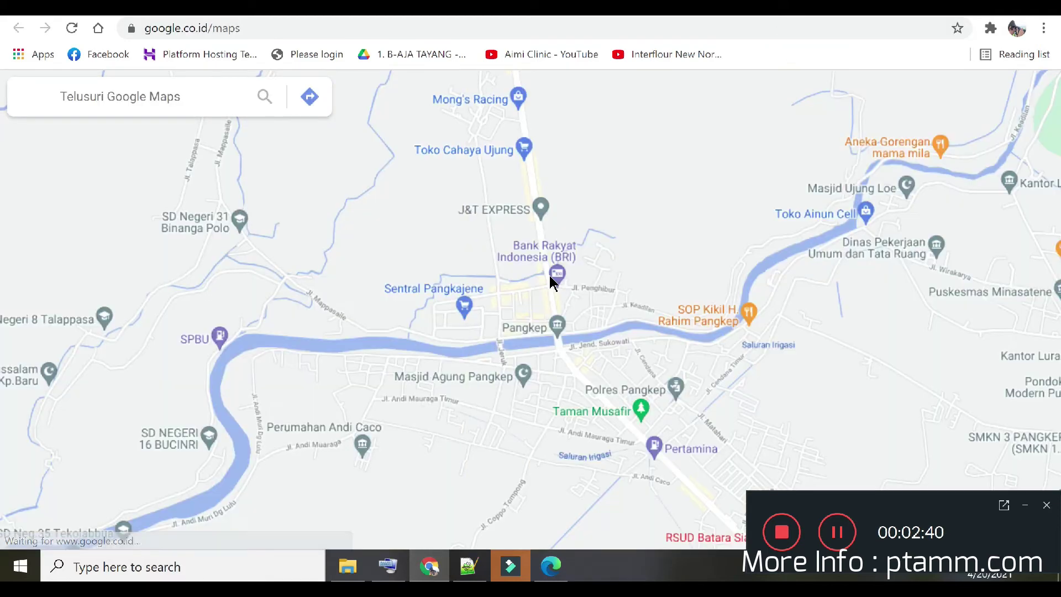
{"action": "left_click_drag", "start_coordinate": [815, 399], "coordinate": [747, 330]}
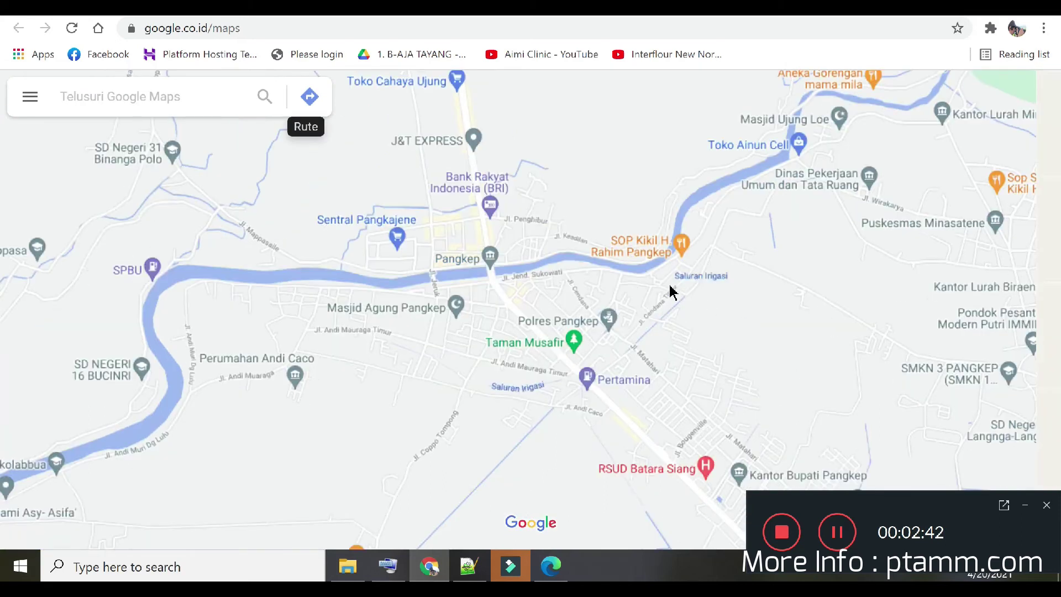
{"action": "left_click_drag", "start_coordinate": [674, 378], "coordinate": [398, 232]}
{"action": "left_click_drag", "start_coordinate": [539, 410], "coordinate": [492, 183]}
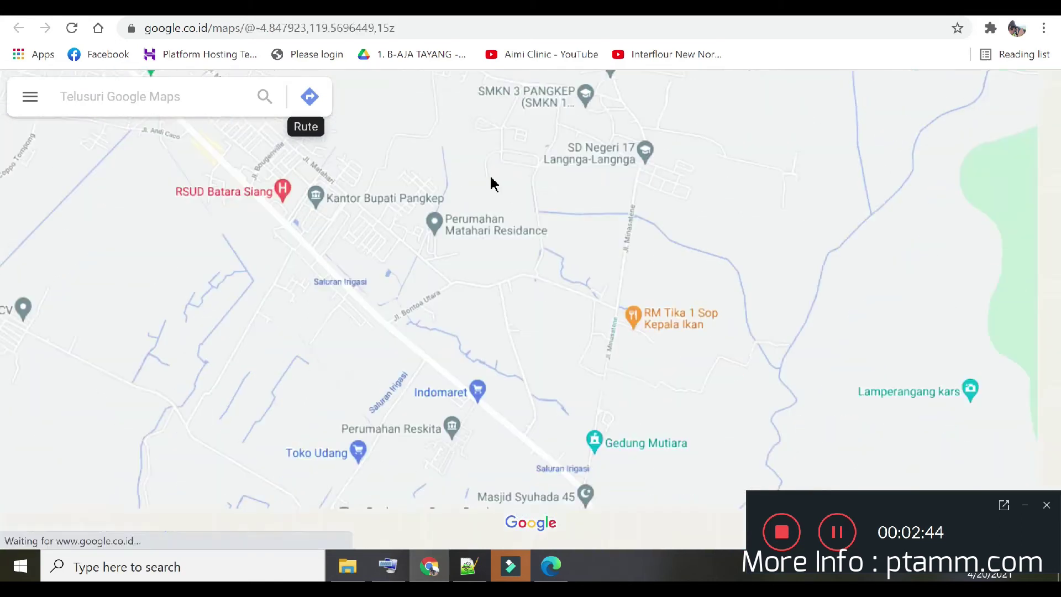
{"action": "left_click_drag", "start_coordinate": [603, 382], "coordinate": [467, 242]}
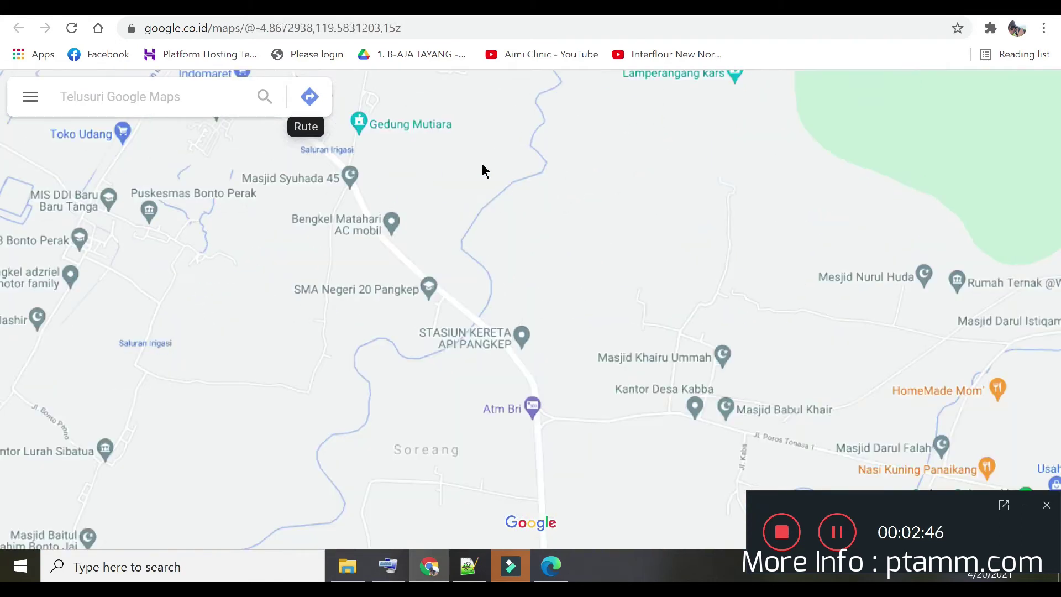
{"action": "left_click_drag", "start_coordinate": [528, 279], "coordinate": [571, 389]}
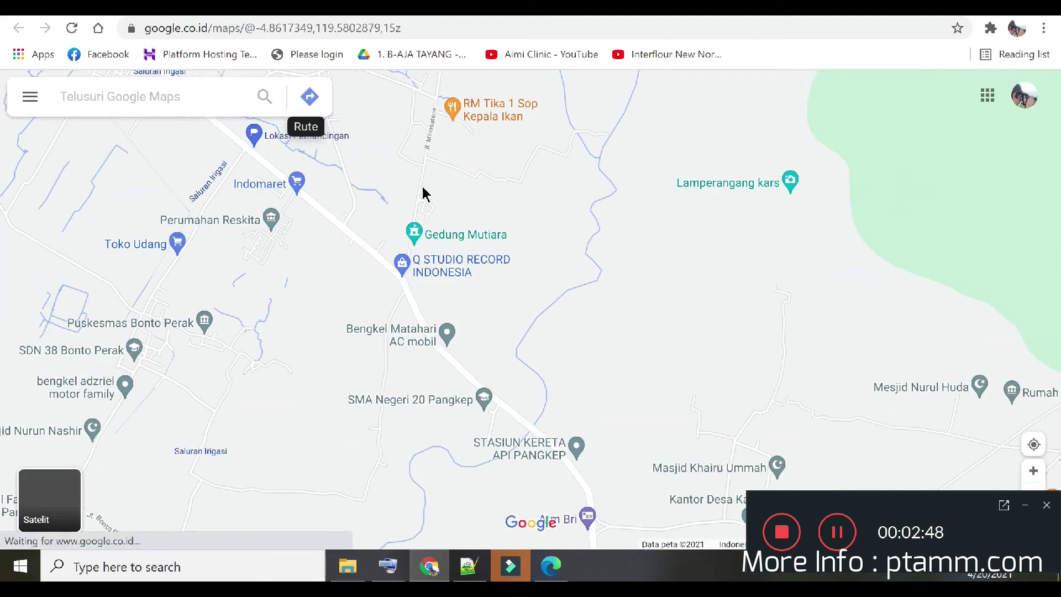
{"action": "left_click_drag", "start_coordinate": [446, 218], "coordinate": [647, 433]}
{"action": "scroll", "coordinate": [353, 218], "scroll_direction": "up", "scroll_amount": 5}
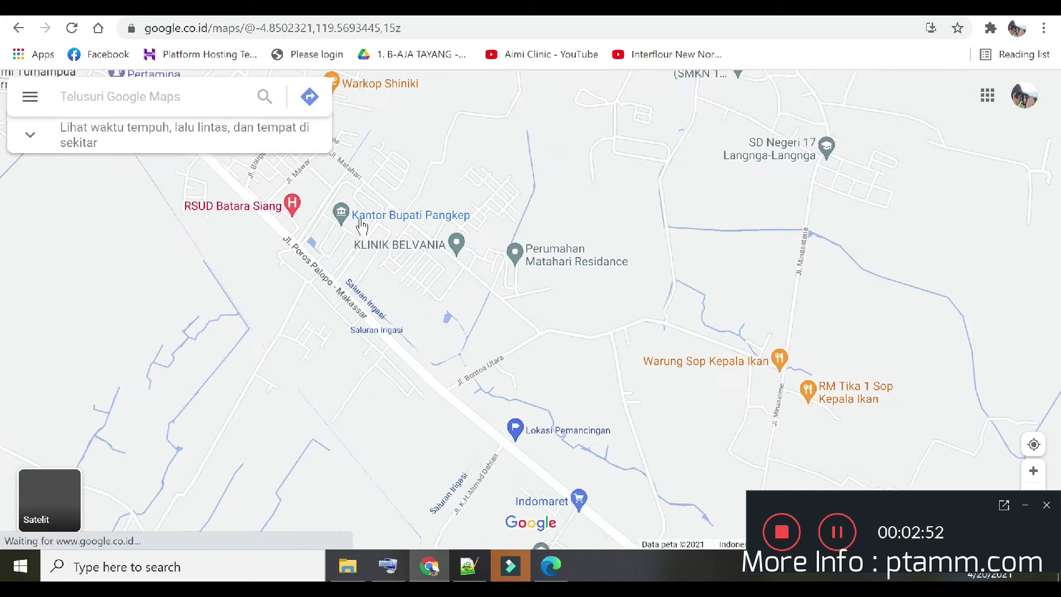
{"action": "left_click_drag", "start_coordinate": [336, 270], "coordinate": [528, 355]}
{"action": "scroll", "coordinate": [547, 346], "scroll_direction": "up", "scroll_amount": 3}
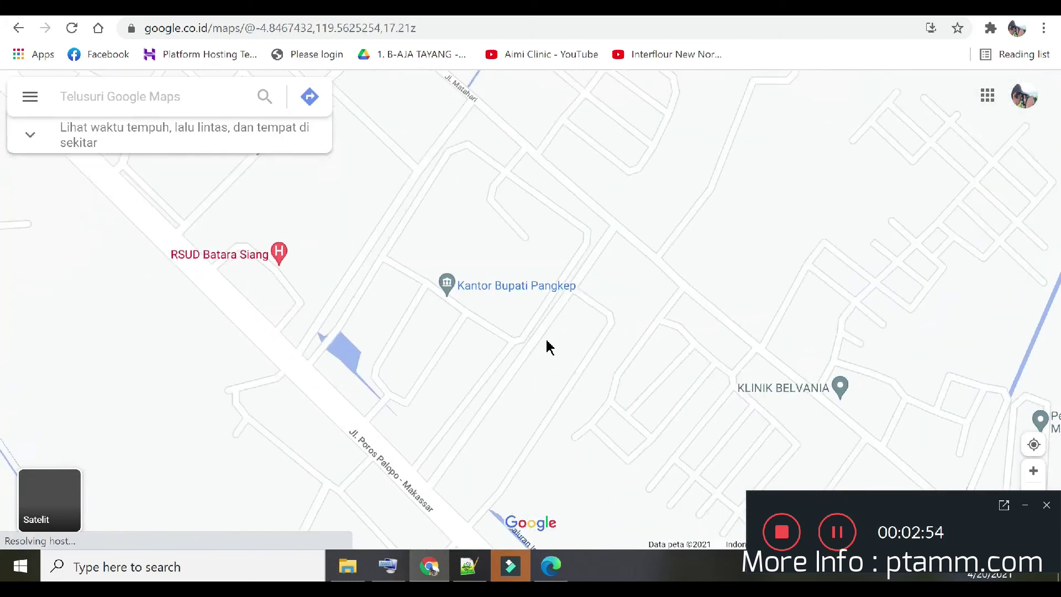
{"action": "left_click_drag", "start_coordinate": [452, 286], "coordinate": [509, 327]}
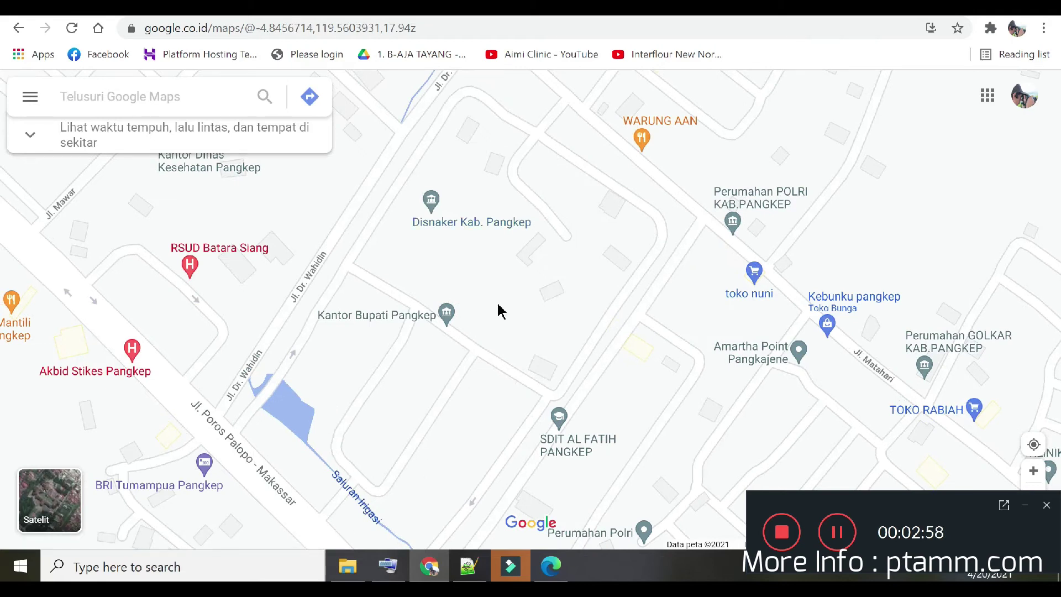
- Copy 'MASJID MALLARANGENG' from the PDF subtitle for the Maps search box
{"action": "left_click", "coordinate": [143, 97]}
{"action": "right_click", "coordinate": [143, 98]}
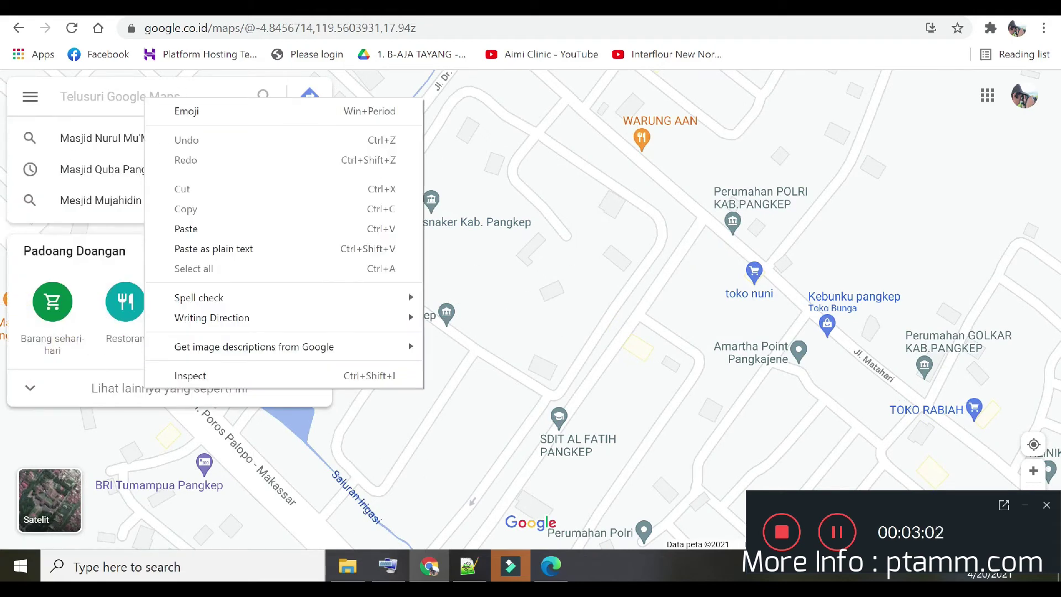
{"action": "left_click", "coordinate": [551, 566]}
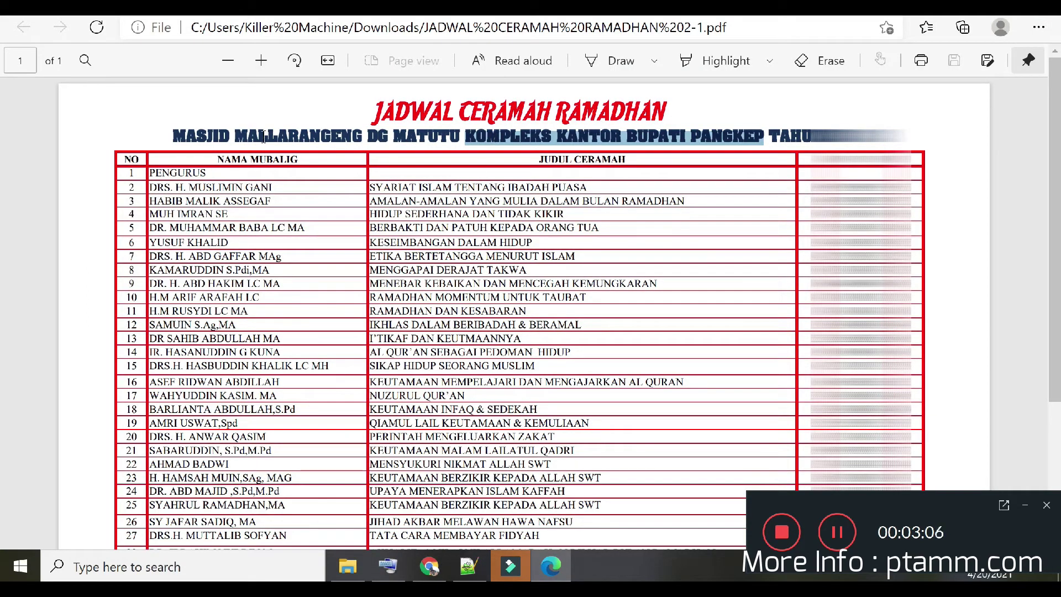
{"action": "left_click_drag", "start_coordinate": [170, 133], "coordinate": [360, 136]}
{"action": "key", "text": "ctrl+c"}
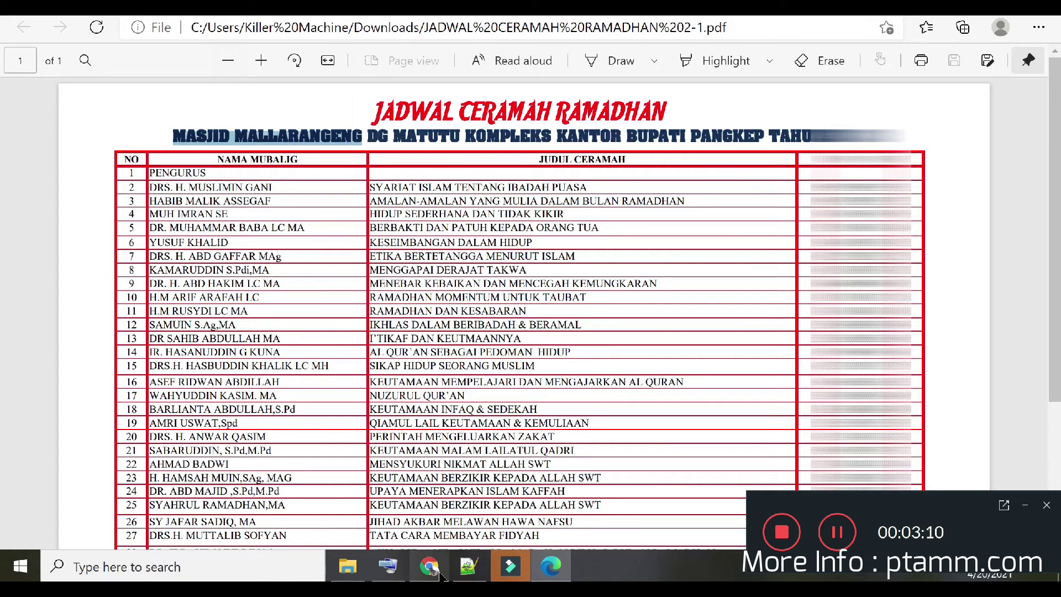
{"action": "left_click", "coordinate": [430, 566]}
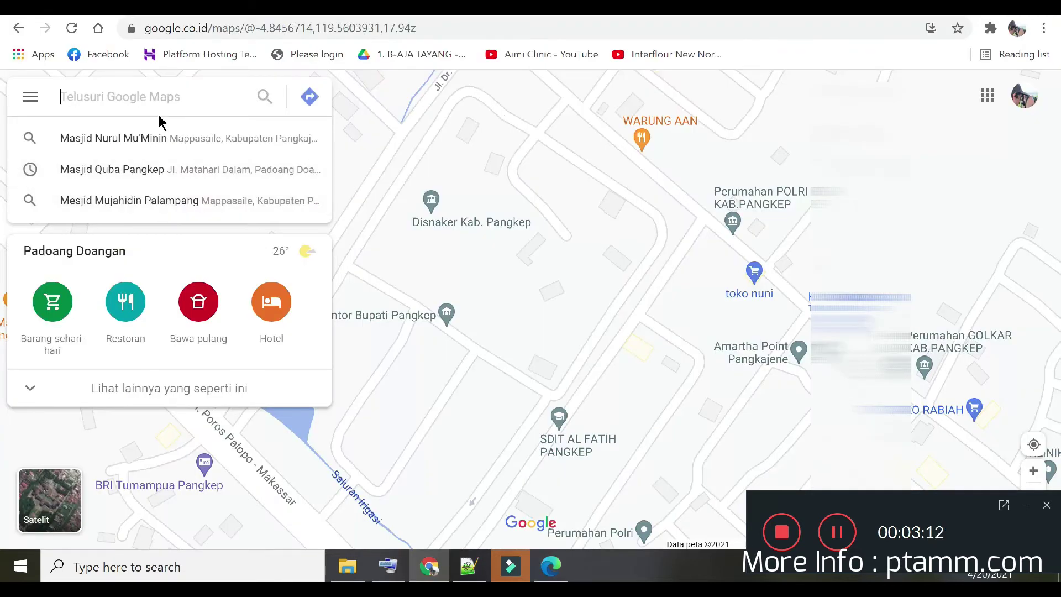
- Search Google Maps for Masjid A. Mallarangeng Dg. Matutu and copy its share link
{"action": "key", "text": "ctrl+v"}
{"action": "key", "text": "Return"}
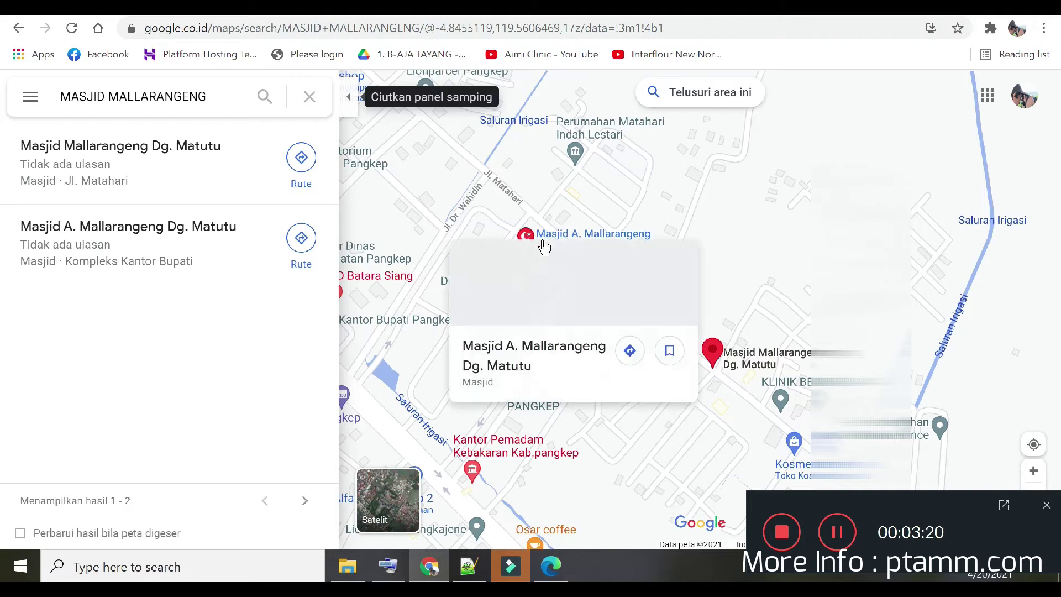
{"action": "left_click", "coordinate": [526, 240]}
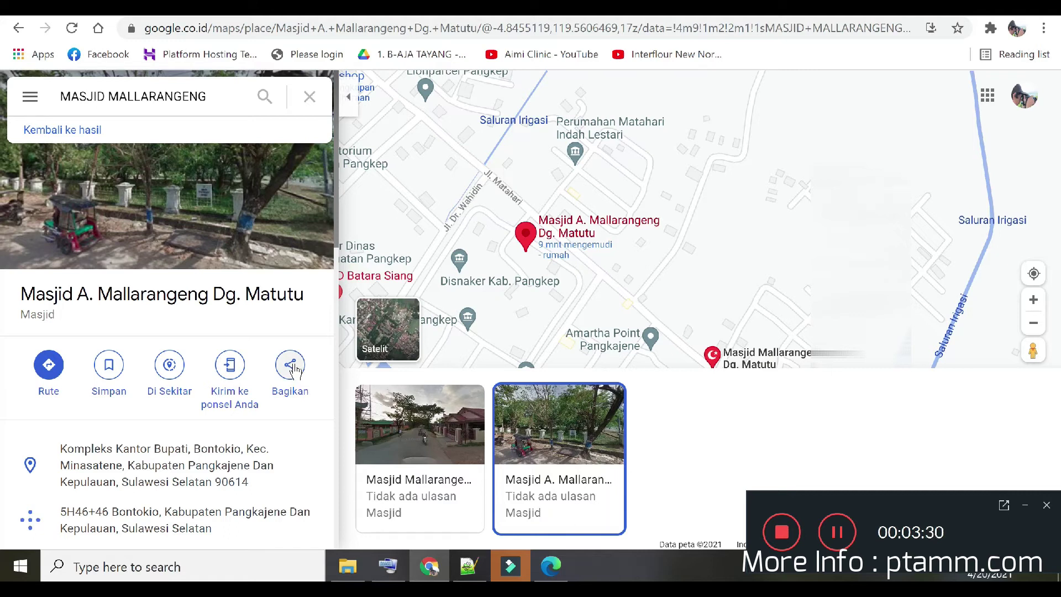
{"action": "left_click", "coordinate": [295, 369]}
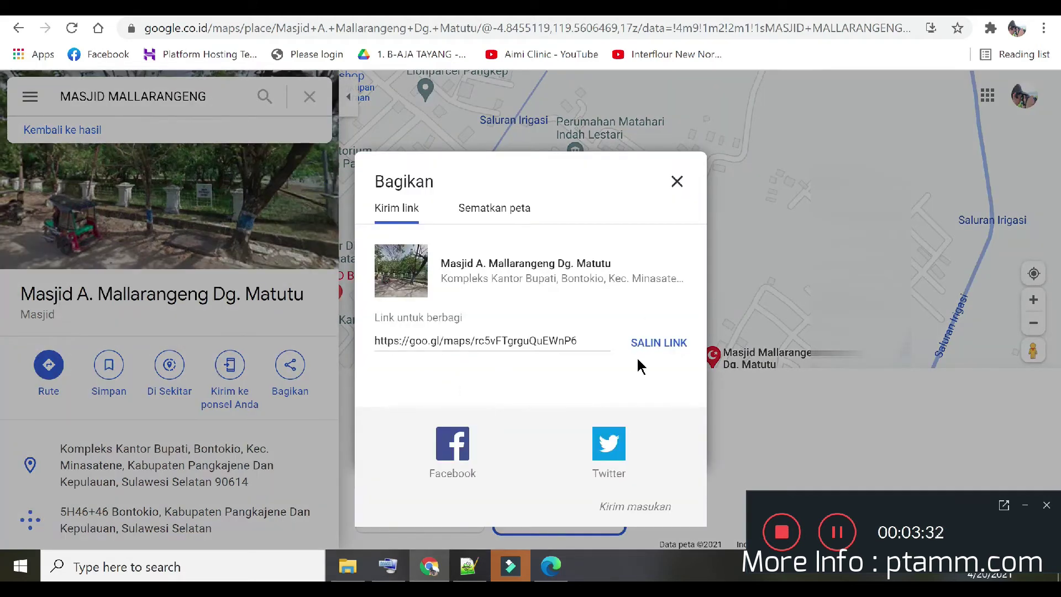
{"action": "left_click", "coordinate": [656, 347]}
{"action": "key", "text": "ctrl+c"}
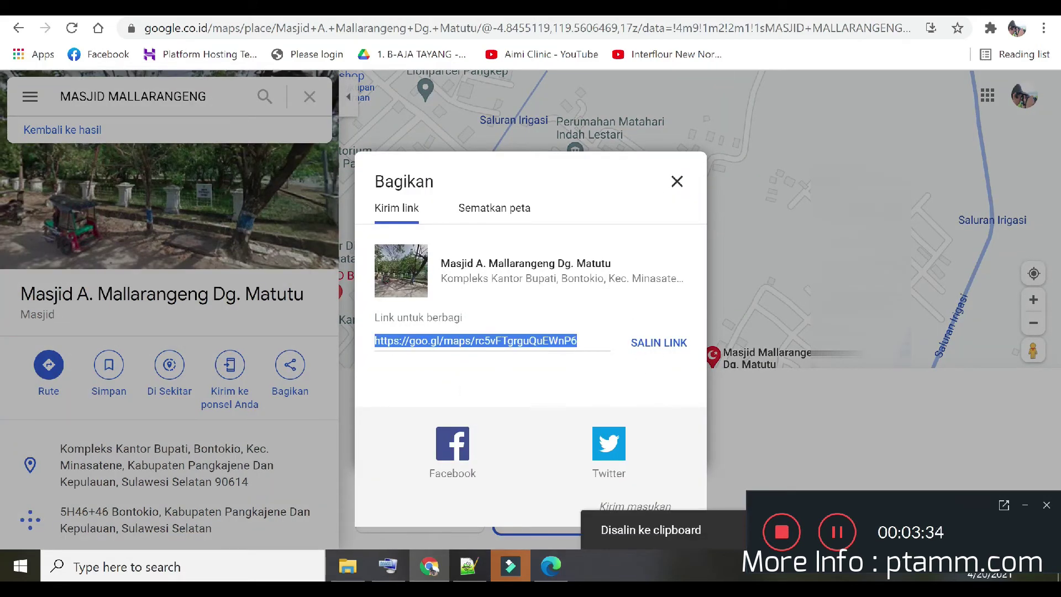
{"action": "left_click", "coordinate": [884, 7]}
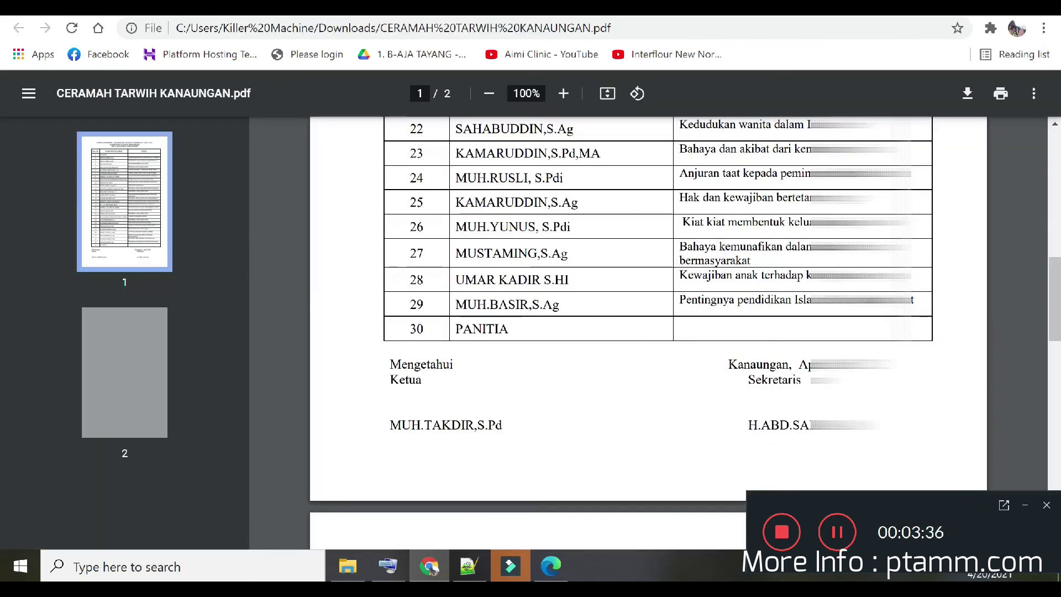
- Paste the copied Google Maps link into the mosque's Link Google Map field
{"action": "left_click", "coordinate": [773, 8]}
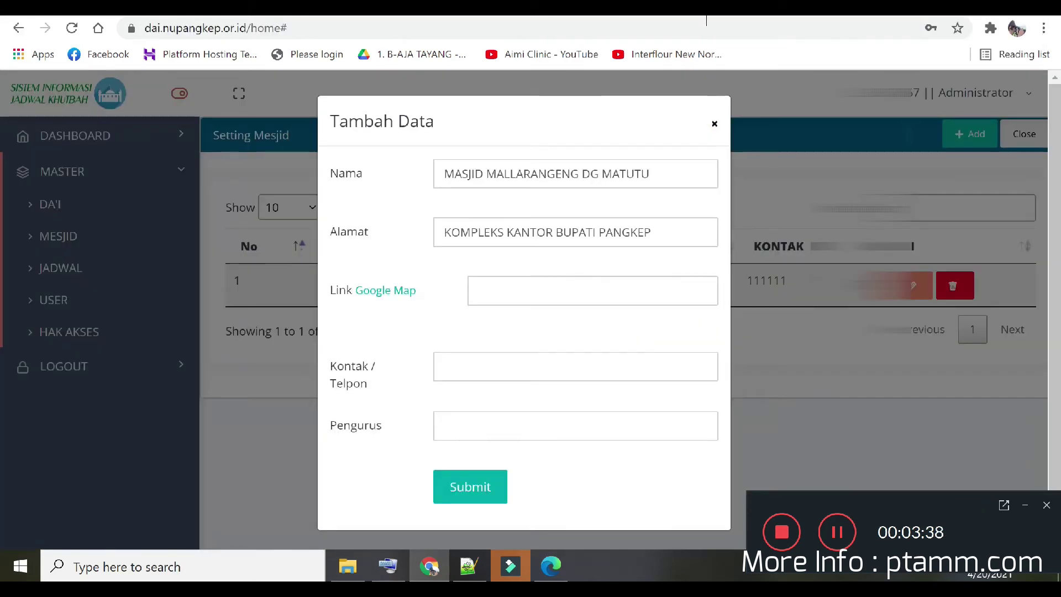
{"action": "left_click", "coordinate": [536, 298]}
{"action": "right_click", "coordinate": [535, 296]}
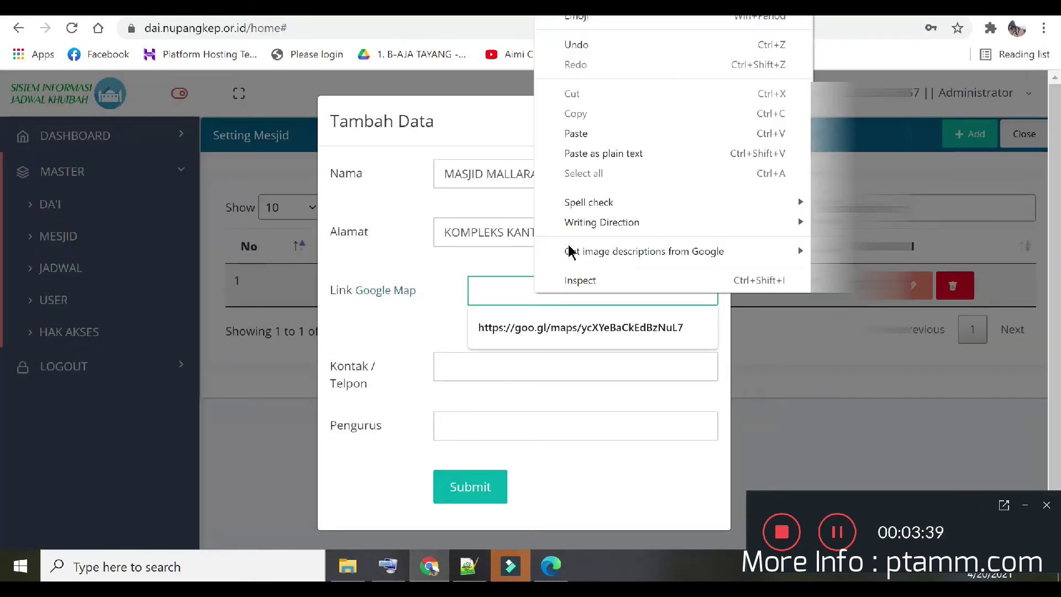
{"action": "left_click", "coordinate": [591, 134]}
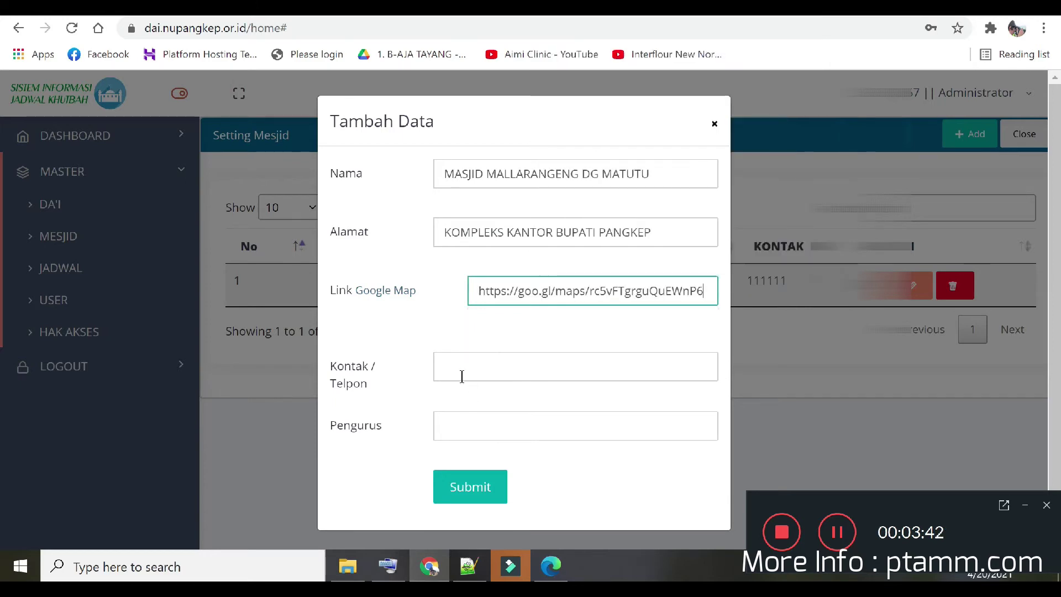
- Copy the caretaker's name from the Ramadhan PDF into Pengurus and submit the mosque entry
{"action": "left_click", "coordinate": [553, 572]}
{"action": "scroll", "coordinate": [725, 291], "scroll_direction": "down", "scroll_amount": 3}
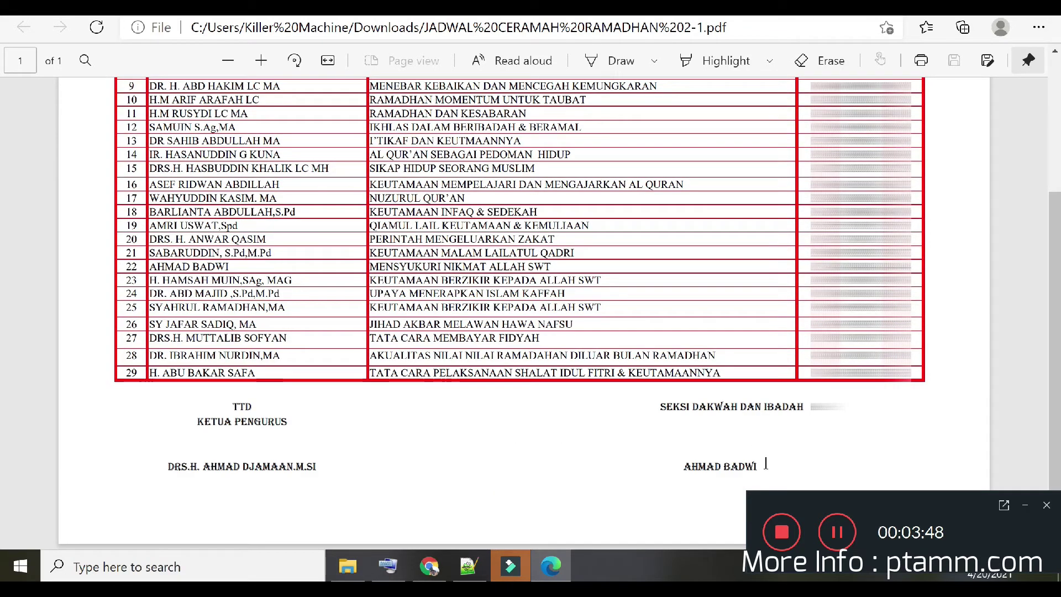
{"action": "left_click_drag", "start_coordinate": [766, 466], "coordinate": [684, 470]}
{"action": "left_click", "coordinate": [693, 473]}
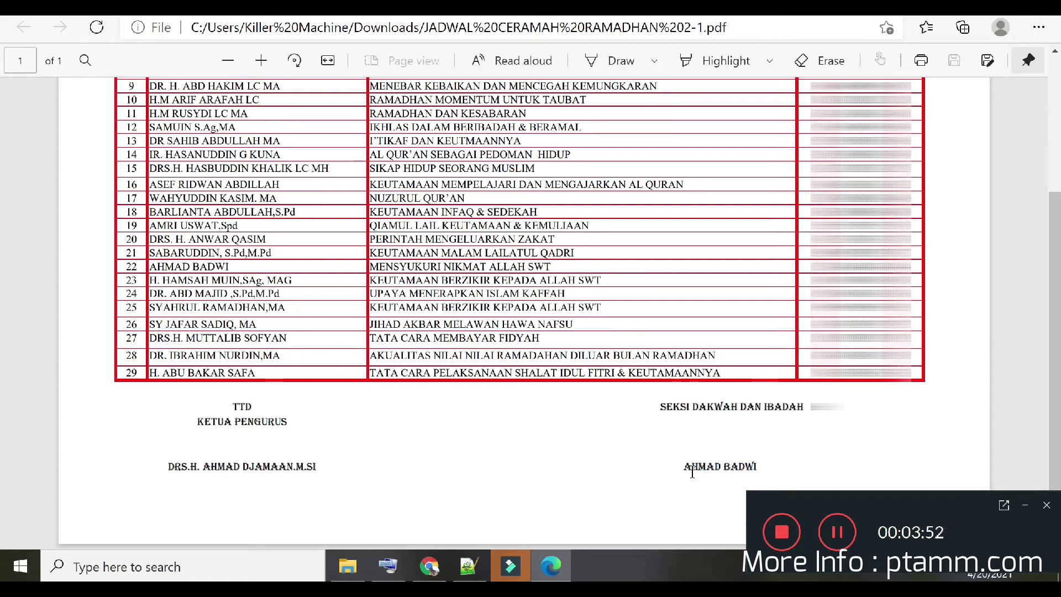
{"action": "left_click_drag", "start_coordinate": [715, 463], "coordinate": [760, 467]}
{"action": "key", "text": "ctrl+c"}
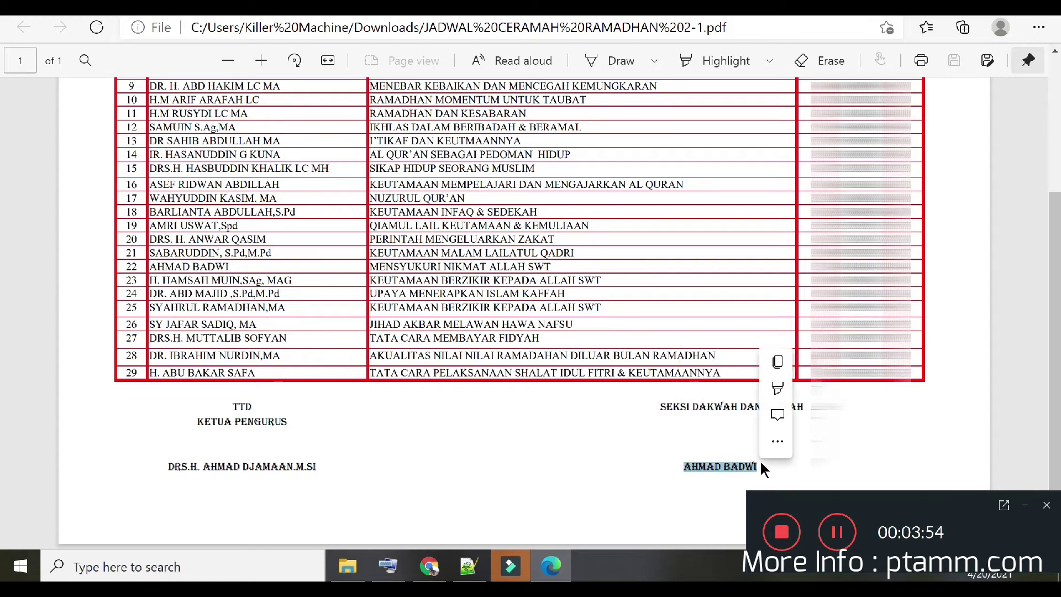
{"action": "left_click", "coordinate": [430, 566]}
{"action": "left_click", "coordinate": [459, 426]}
{"action": "key", "text": "ctrl+v"}
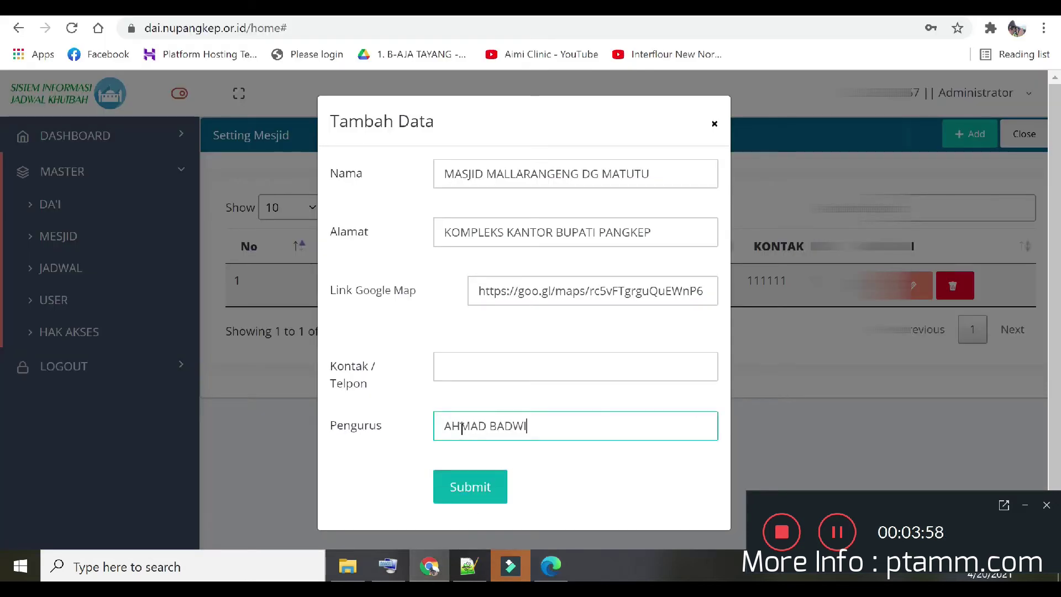
{"action": "left_click", "coordinate": [481, 491]}
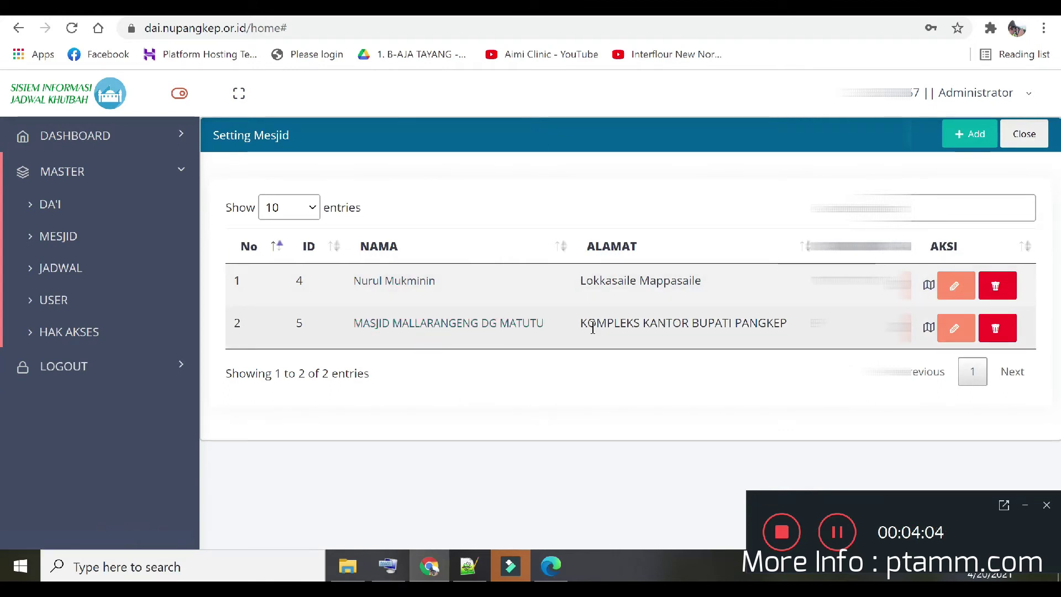
- Check MASJID MALLARANGENG DG MATUTU's map link, then go to the Setting Jadwal list
{"action": "left_click", "coordinate": [454, 333]}
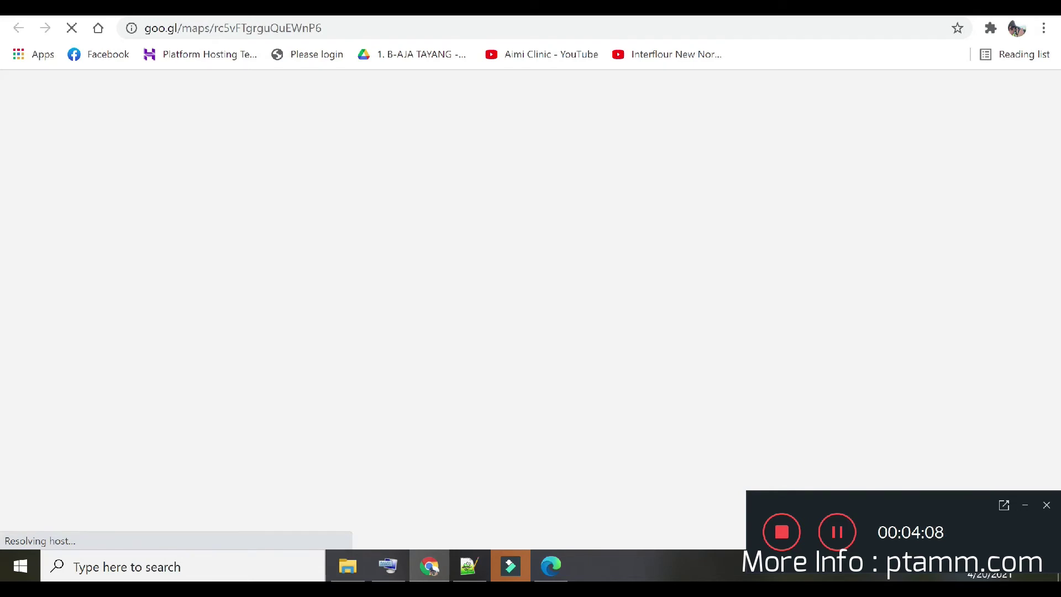
{"action": "key", "text": "ctrl+w"}
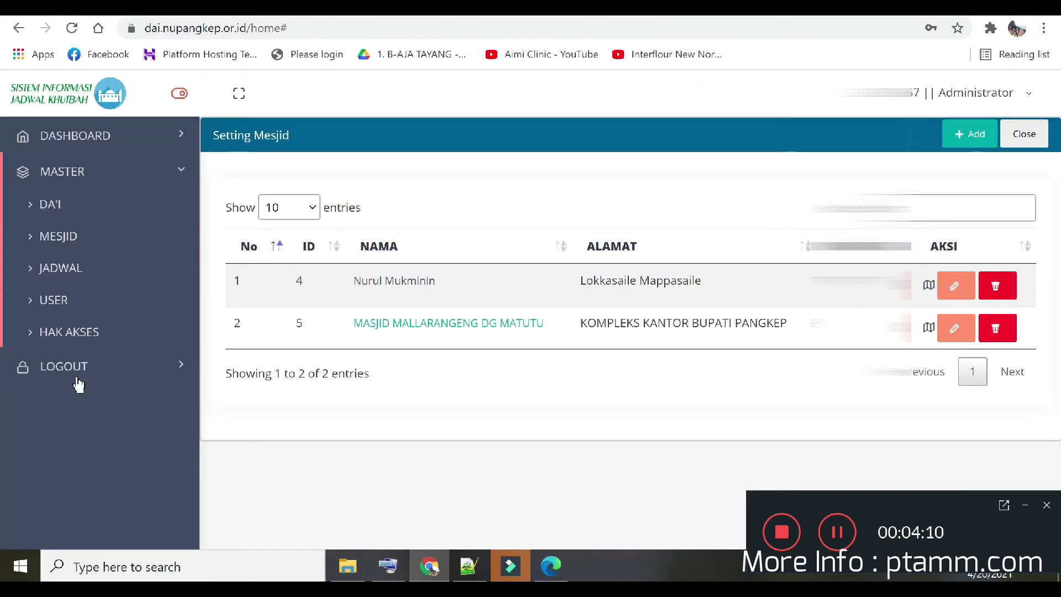
{"action": "left_click", "coordinate": [67, 268]}
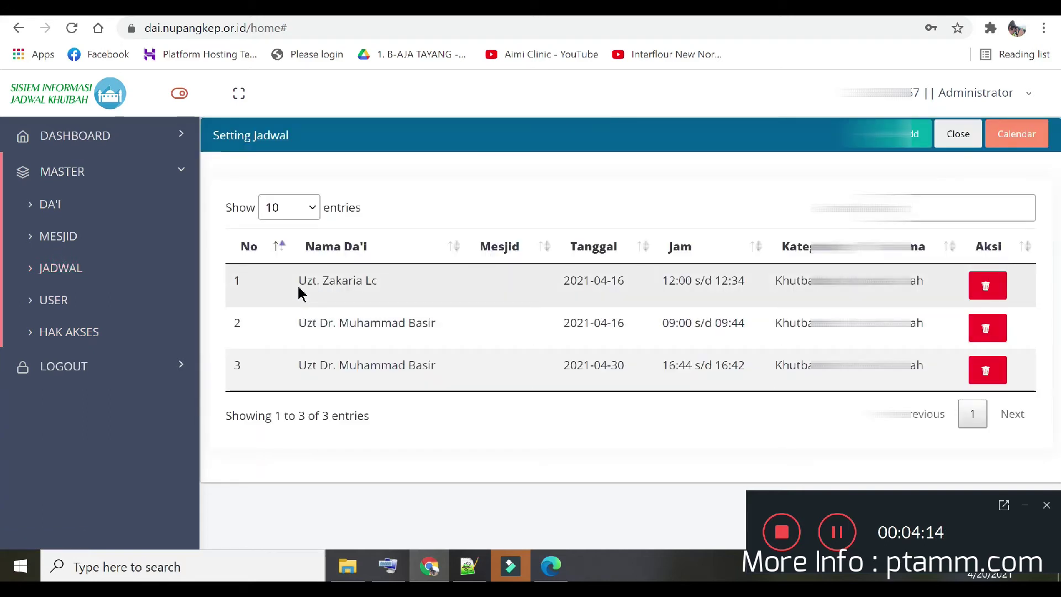
- Open a blank Tambah Data form on the Setting Jadwal page
{"action": "left_click", "coordinate": [900, 139]}
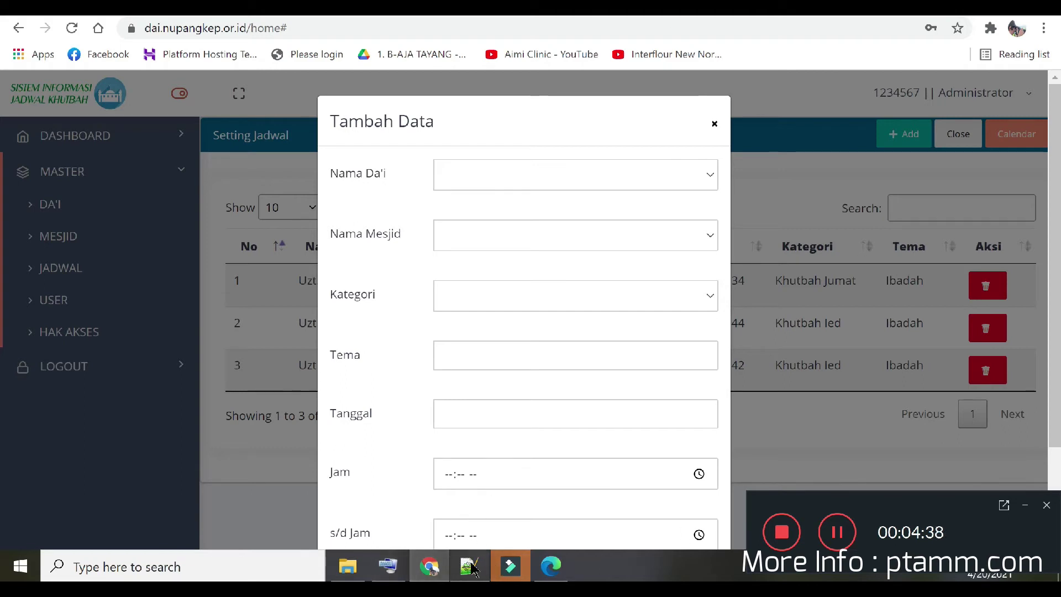
- Select and copy row 9's preacher name from the Ramadhan schedule PDF in Edge
{"action": "left_click", "coordinate": [430, 566]}
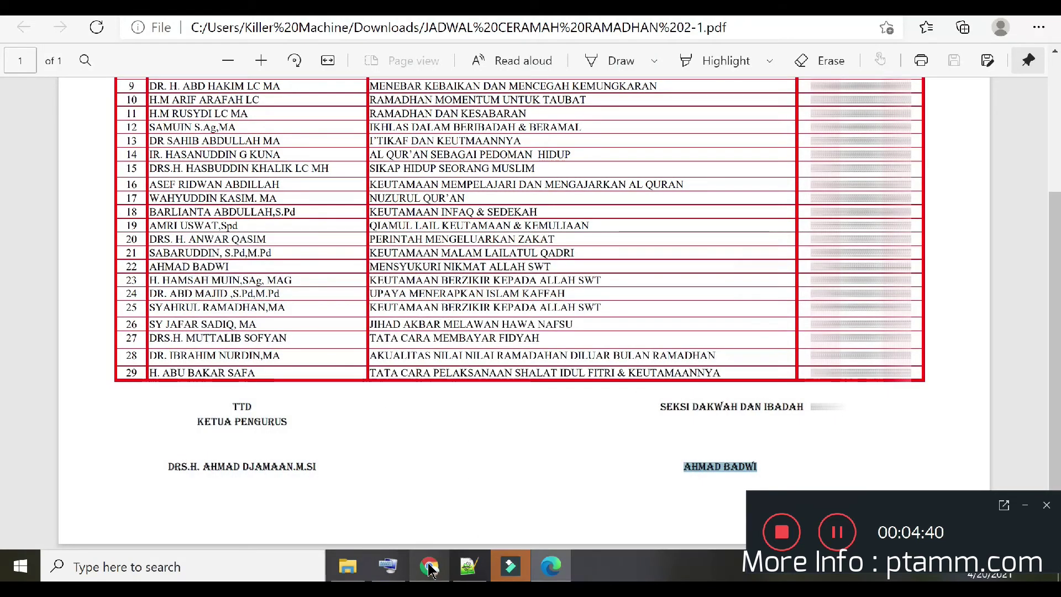
{"action": "scroll", "coordinate": [258, 266], "scroll_direction": "up", "scroll_amount": 3}
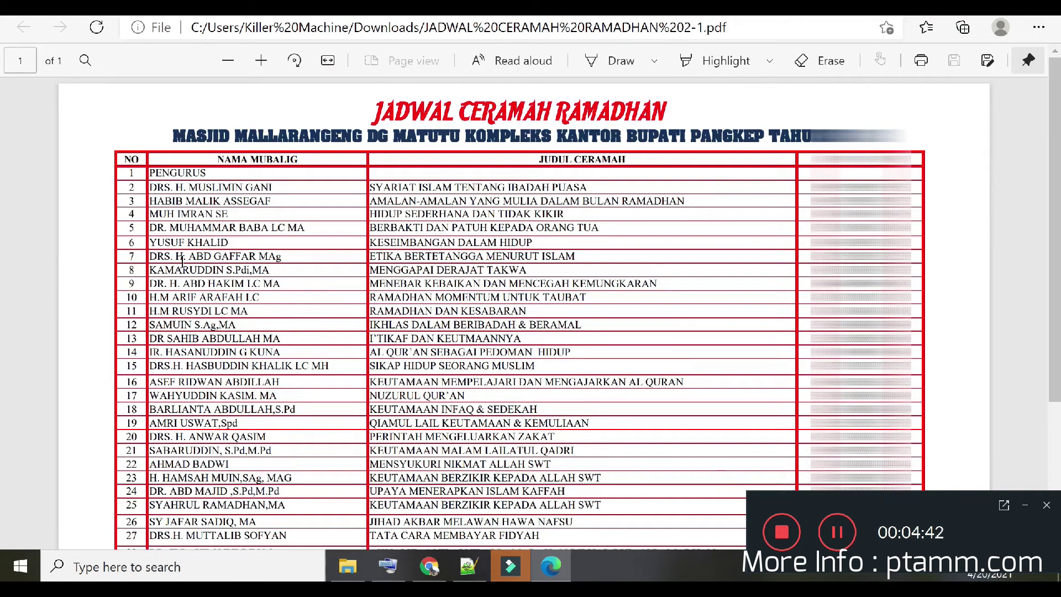
{"action": "mouse_move", "coordinate": [151, 270]}
{"action": "left_mouse_down"}
{"action": "mouse_move", "coordinate": [269, 272]}
{"action": "mouse_move", "coordinate": [166, 273]}
{"action": "mouse_move", "coordinate": [148, 289]}
{"action": "left_mouse_up"}
{"action": "left_click", "coordinate": [241, 313]}
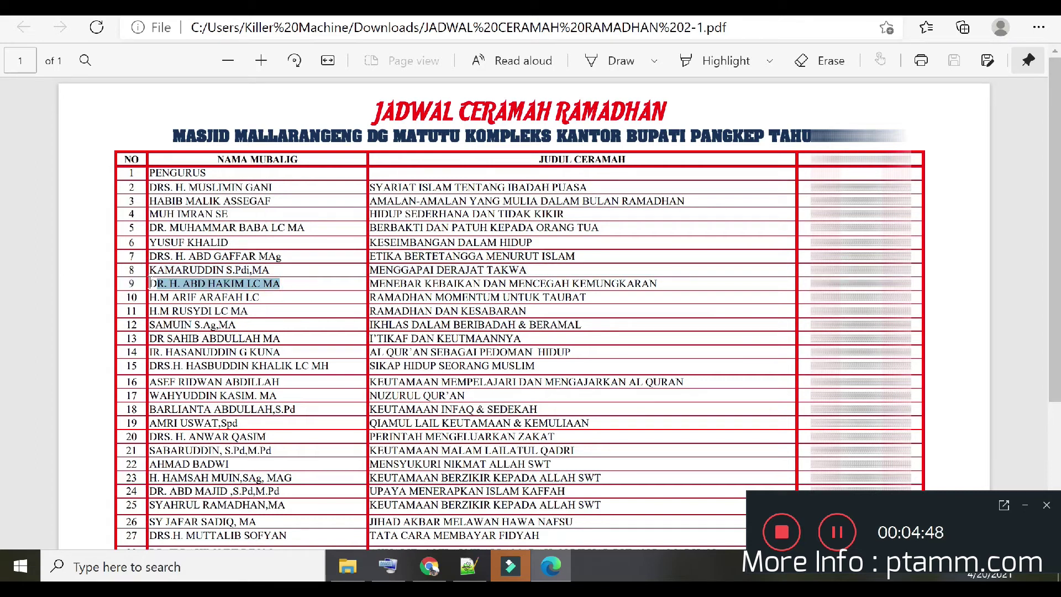
{"action": "left_click", "coordinate": [155, 282]}
{"action": "left_click_drag", "start_coordinate": [152, 284], "coordinate": [252, 287]}
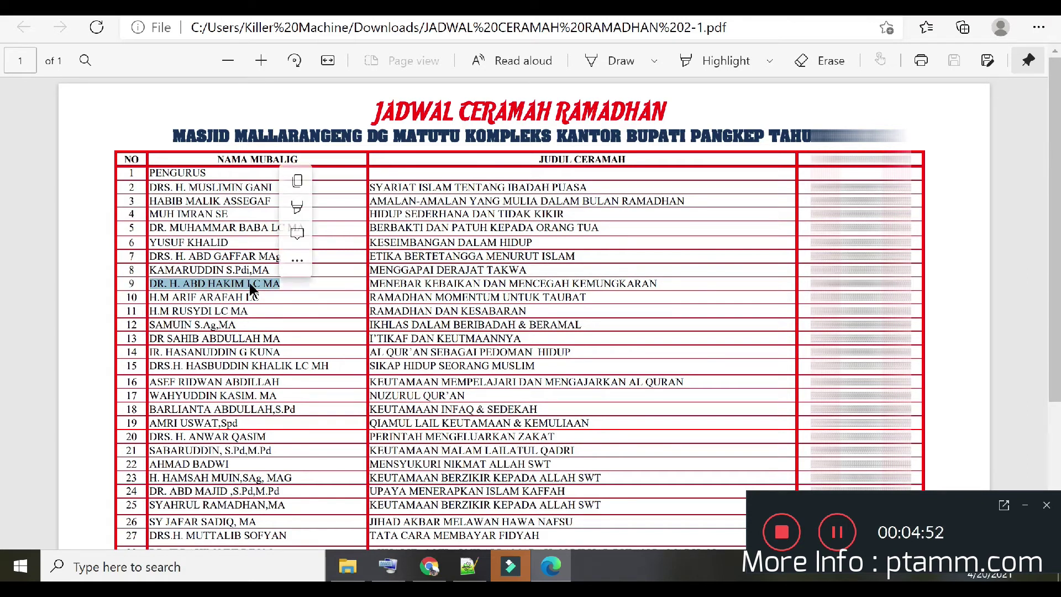
{"action": "right_click", "coordinate": [252, 287]}
{"action": "left_click", "coordinate": [287, 307]}
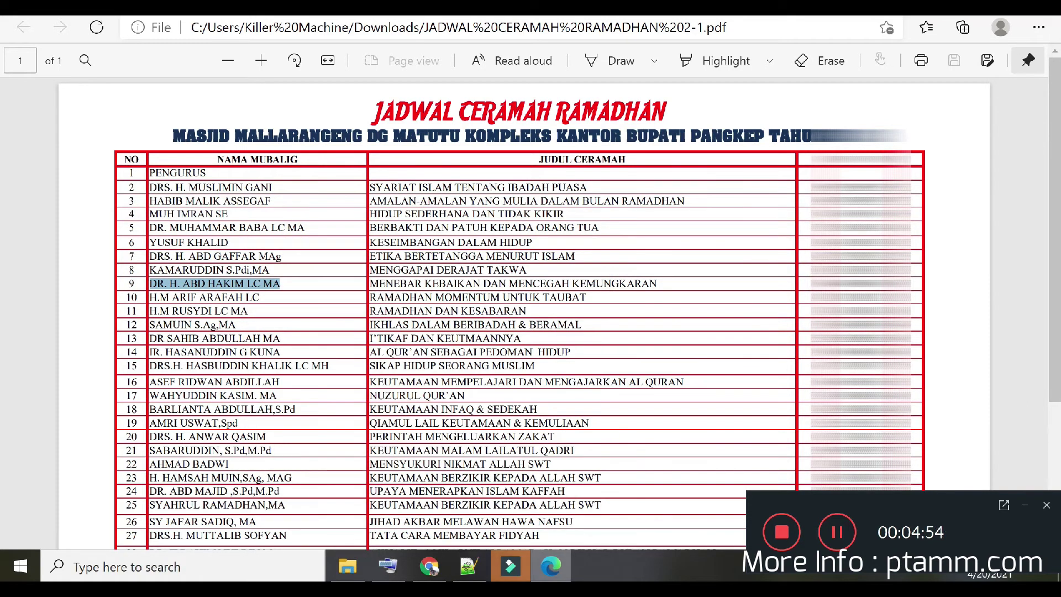
{"action": "left_click", "coordinate": [430, 566]}
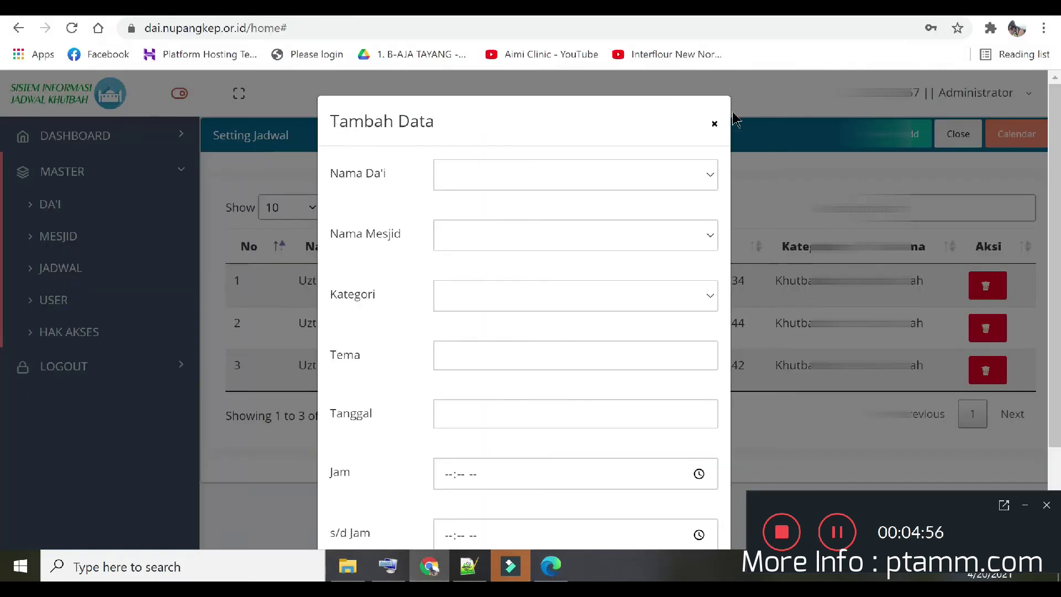
- Create a Da'i entry with the row 9 preacher's name and suggested contact number, and submit
{"action": "left_click", "coordinate": [713, 130]}
{"action": "left_click", "coordinate": [72, 205]}
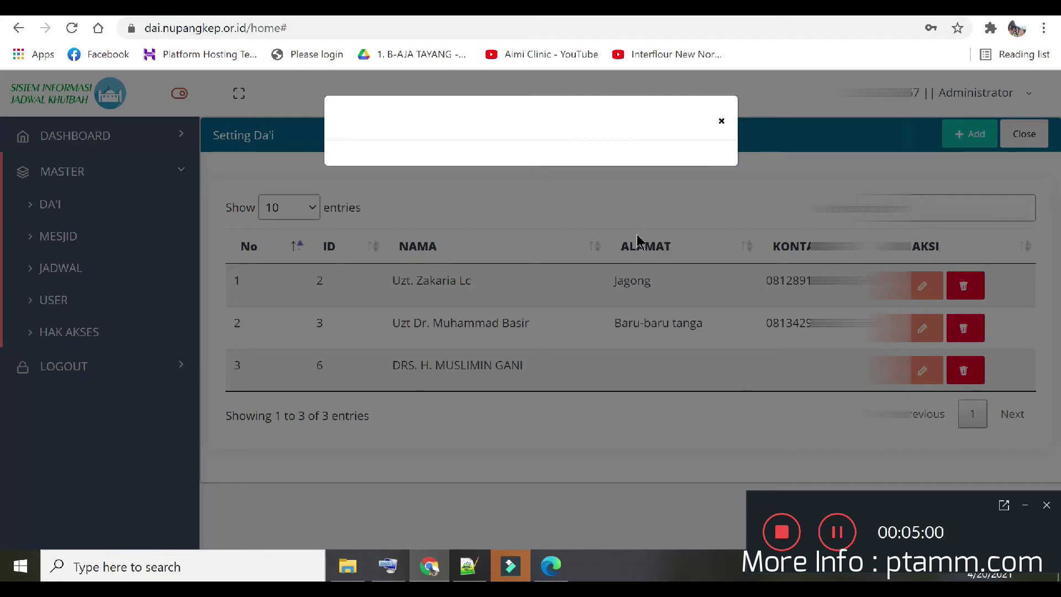
{"action": "left_click", "coordinate": [493, 173]}
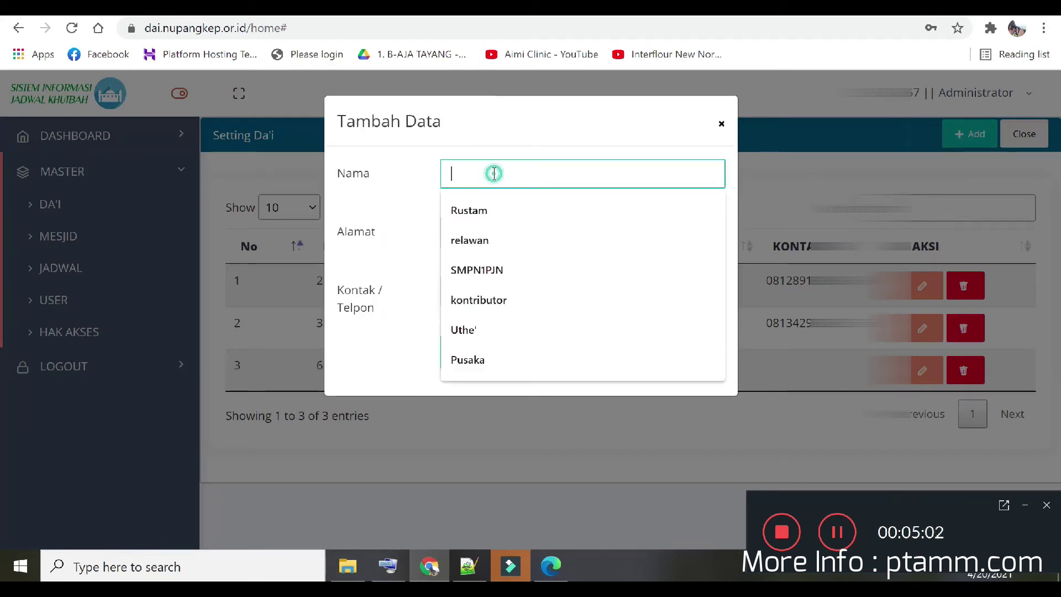
{"action": "key", "text": "ctrl+v"}
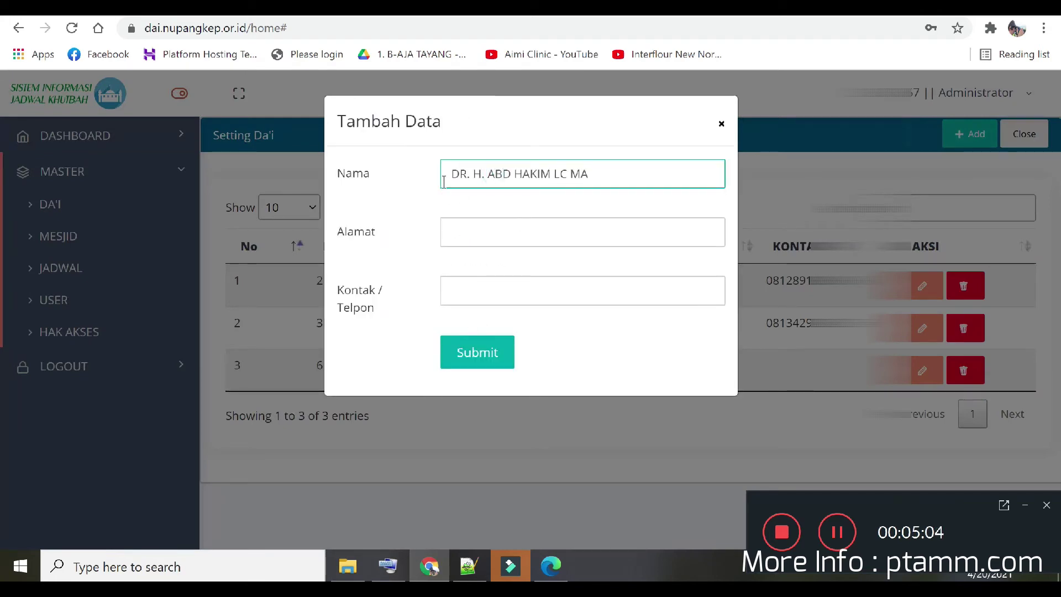
{"action": "left_click", "coordinate": [541, 574]}
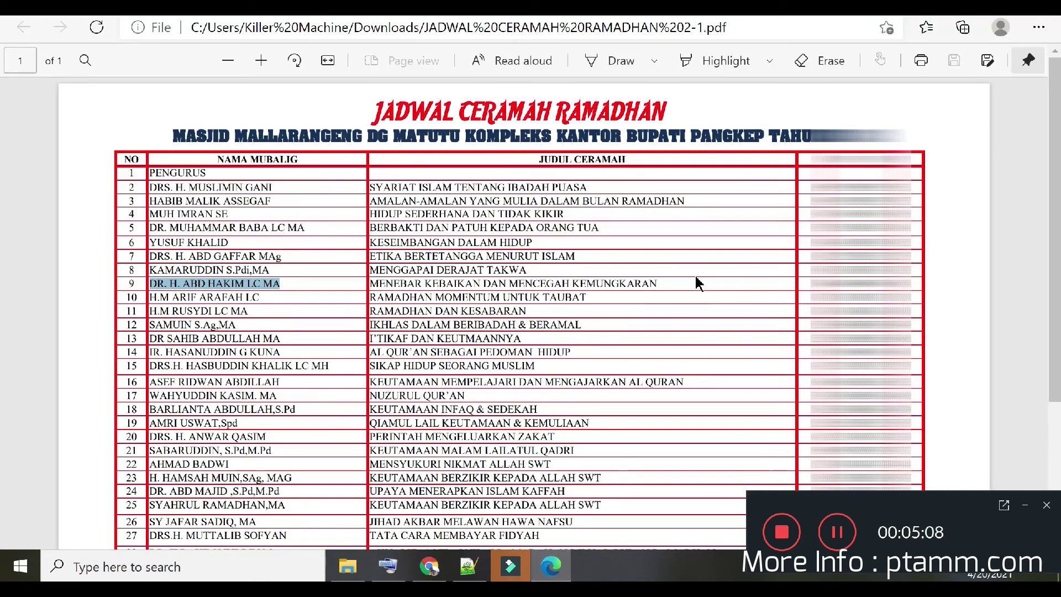
{"action": "left_click", "coordinate": [670, 279]}
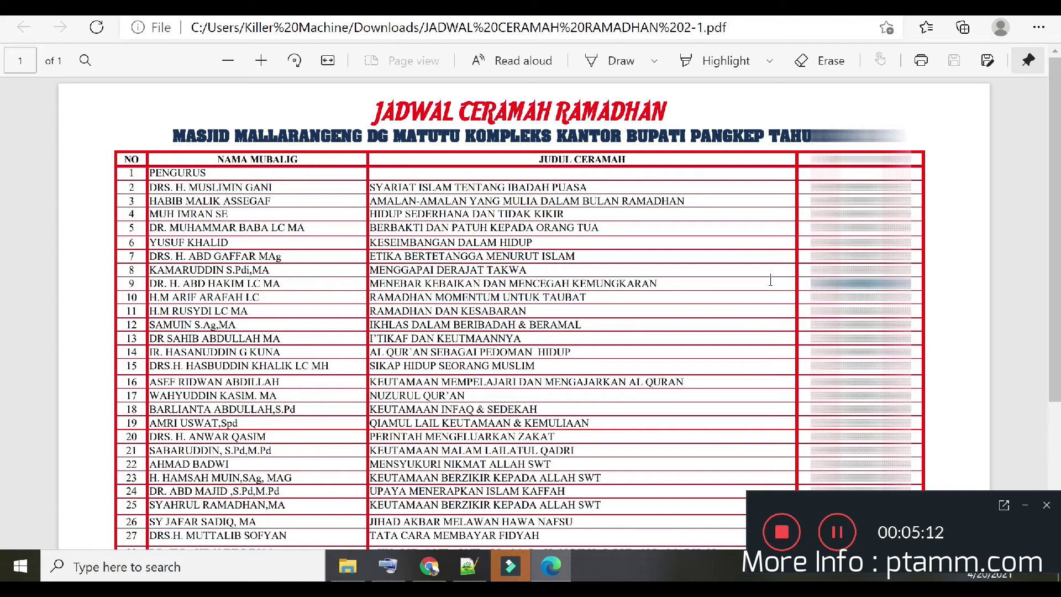
{"action": "left_click", "coordinate": [430, 566]}
{"action": "left_click", "coordinate": [450, 288]}
{"action": "key", "text": "ctrl+v"}
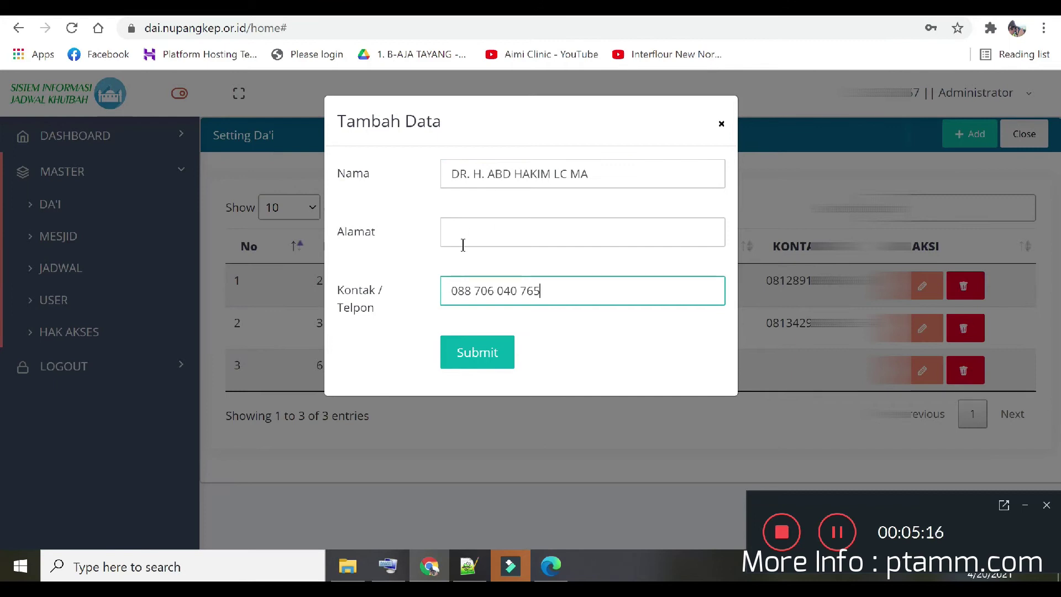
{"action": "left_click", "coordinate": [474, 365]}
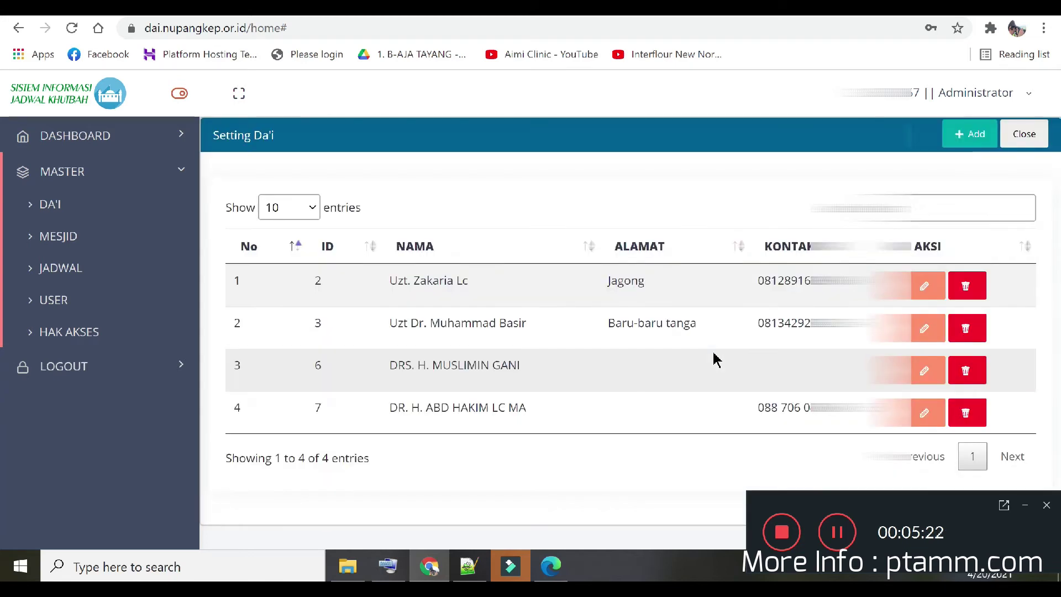
- Select row 9's title 'MENEBAR KEBAIKAN DAN MENCEGAH KEMUNGKARAN' in the PDF, then return to the Jadwal page
{"action": "left_click", "coordinate": [551, 571]}
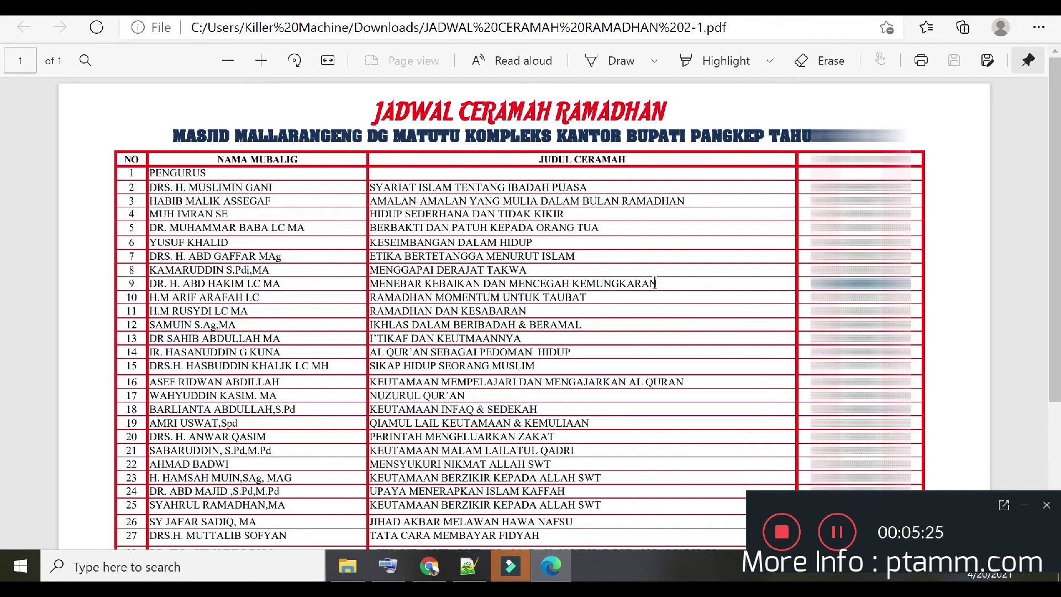
{"action": "left_click_drag", "start_coordinate": [657, 283], "coordinate": [367, 282]}
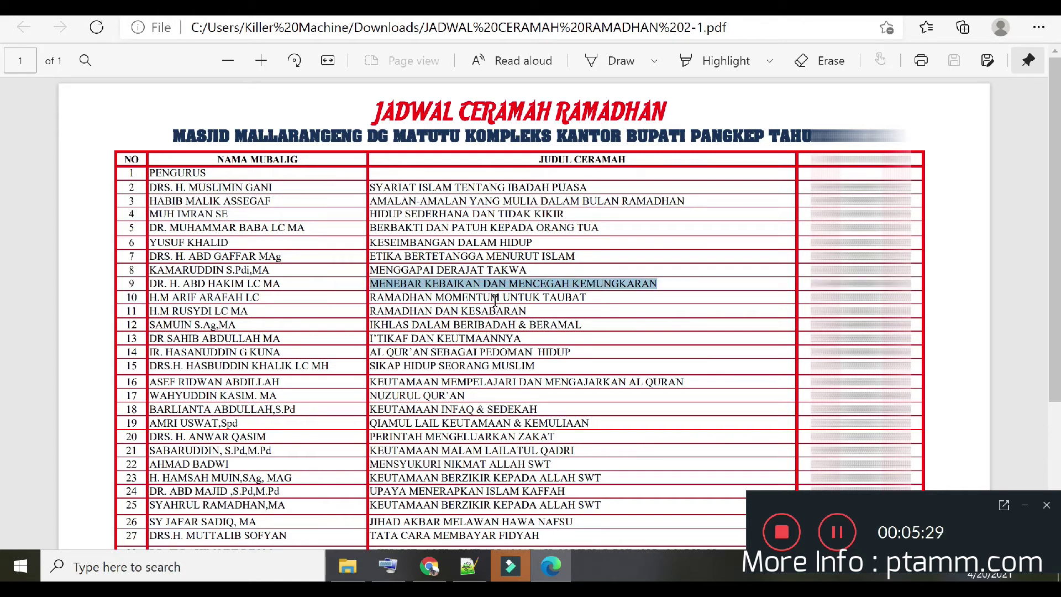
{"action": "left_click", "coordinate": [430, 565]}
{"action": "left_click", "coordinate": [83, 269]}
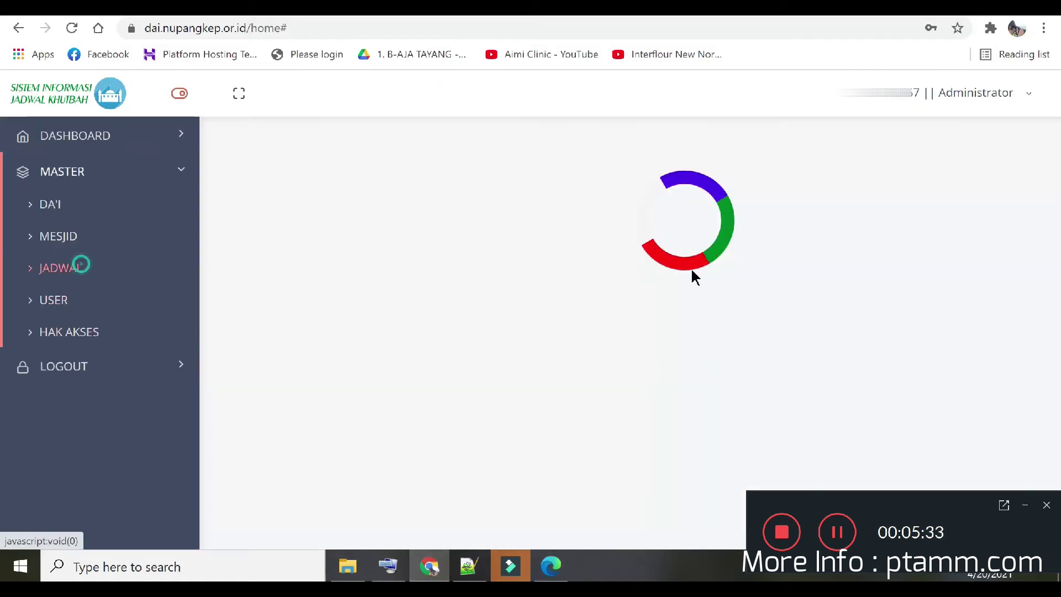
- Start a new schedule with the new preacher, MASJID MALLARANGENG DG MATUTU and category Ceramah Tarawih
{"action": "left_click", "coordinate": [913, 145]}
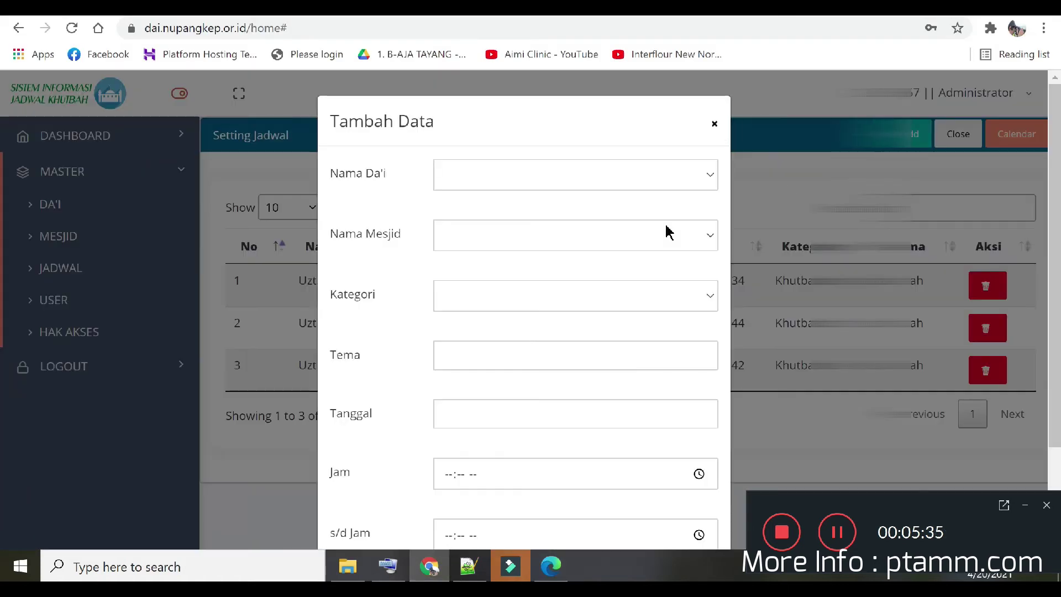
{"action": "left_click", "coordinate": [583, 185]}
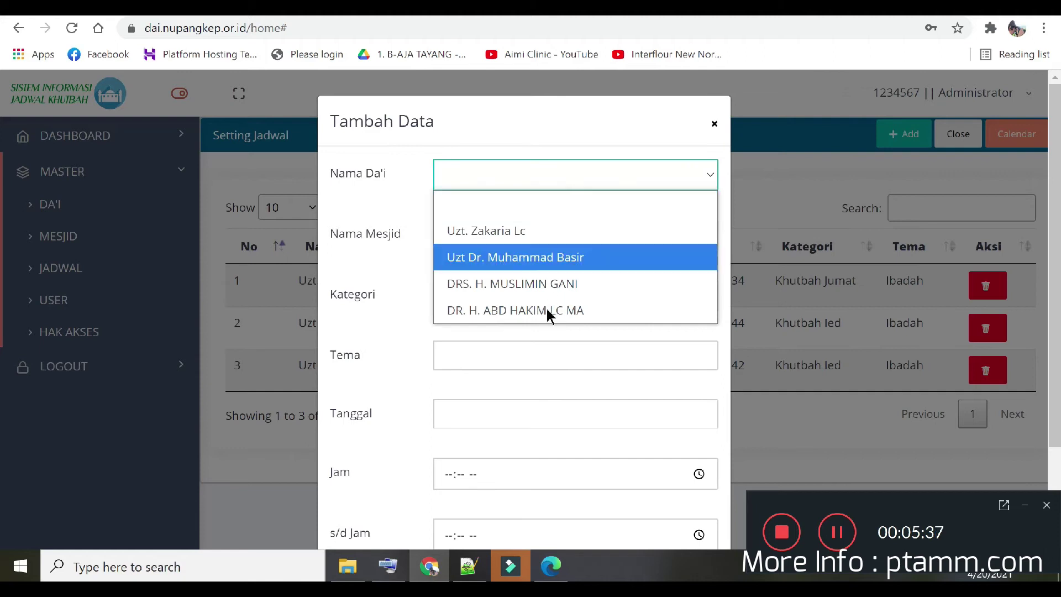
{"action": "left_click", "coordinate": [570, 312]}
{"action": "left_click", "coordinate": [518, 243]}
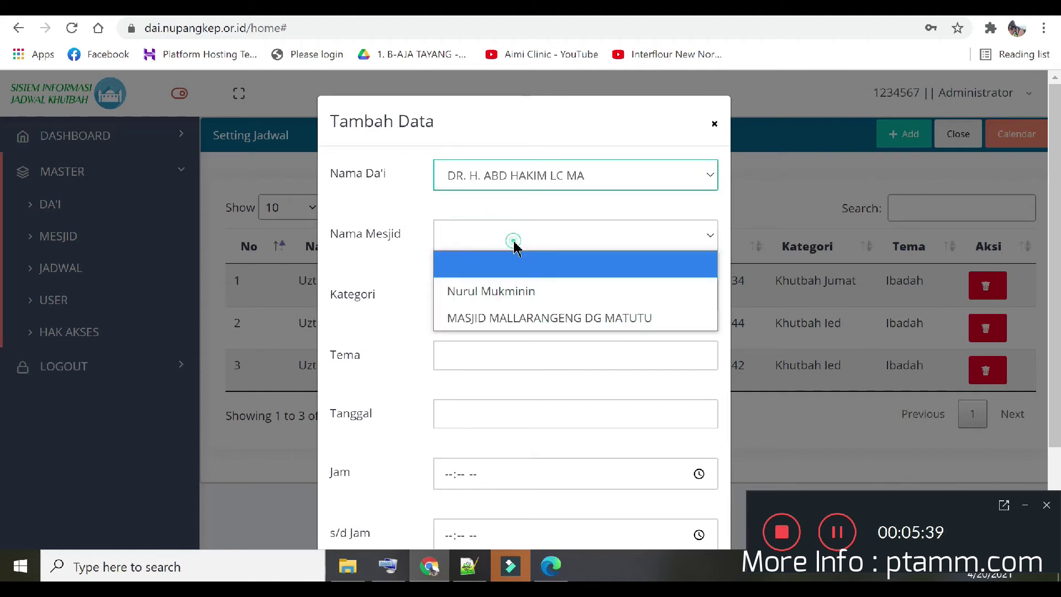
{"action": "left_click", "coordinate": [553, 327]}
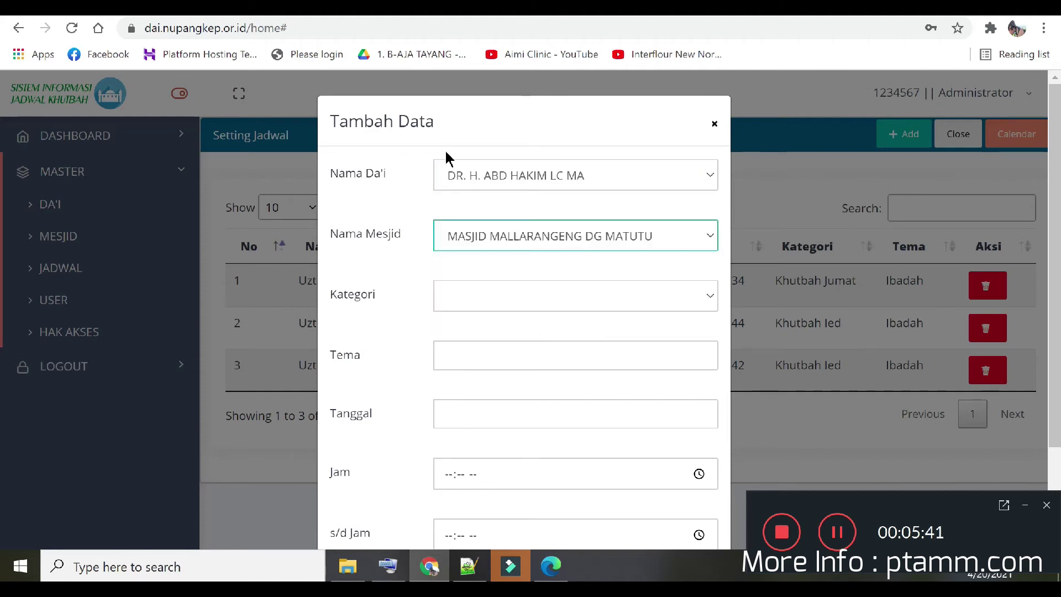
{"action": "left_click", "coordinate": [529, 303]}
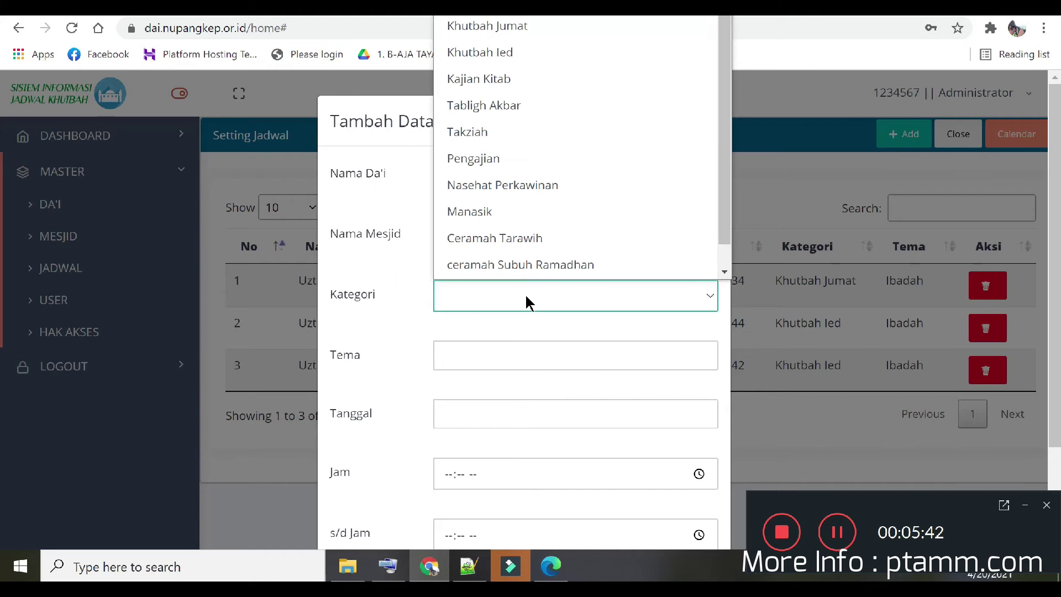
{"action": "left_click", "coordinate": [511, 237]}
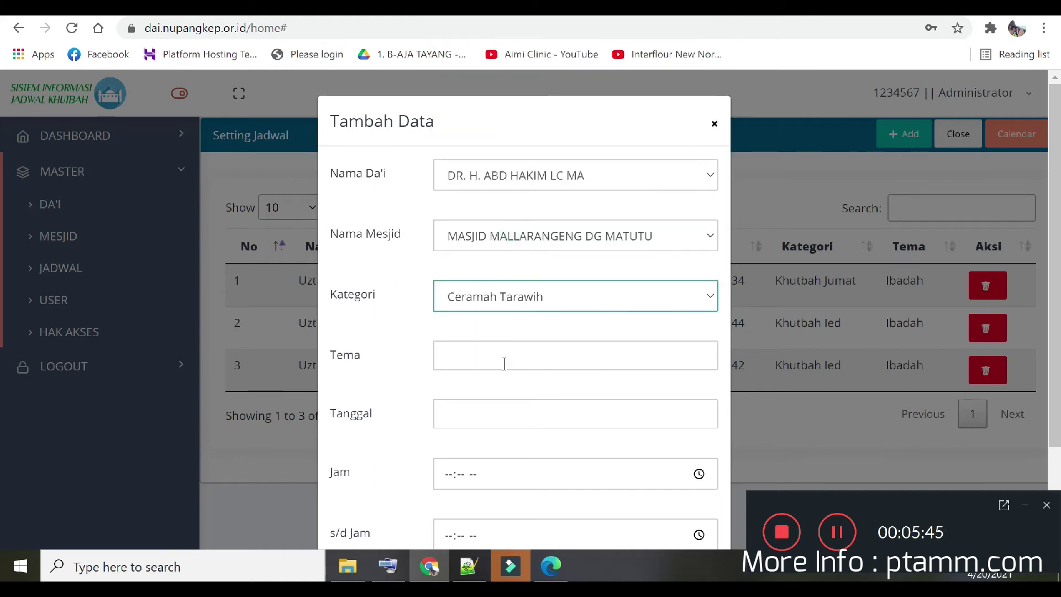
- Paste the copied lecture title into Tema and open the Tanggal date picker
{"action": "right_click", "coordinate": [504, 364]}
{"action": "left_click", "coordinate": [552, 202]}
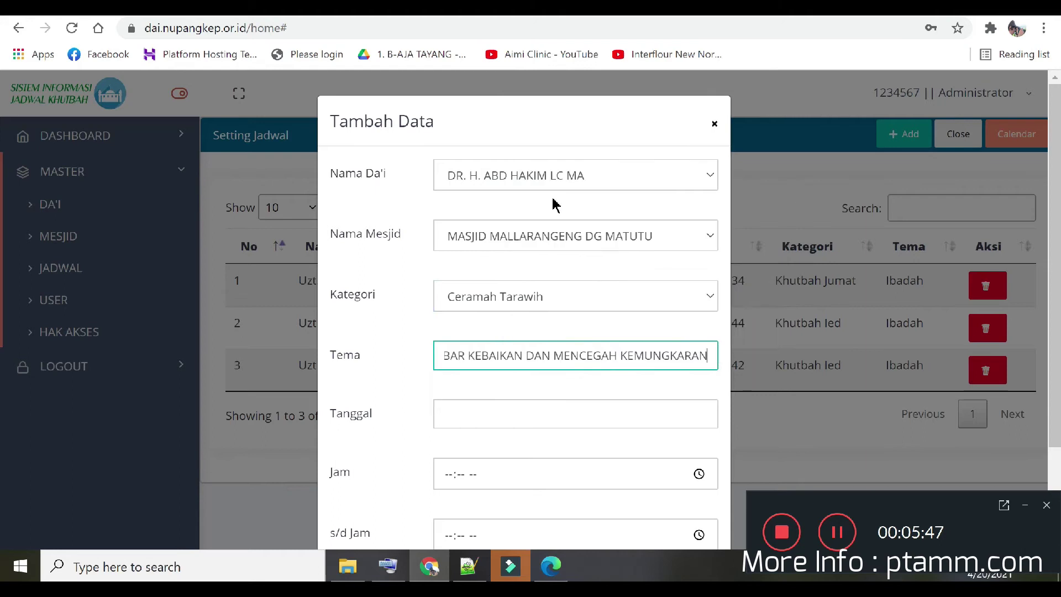
{"action": "left_click", "coordinate": [487, 417]}
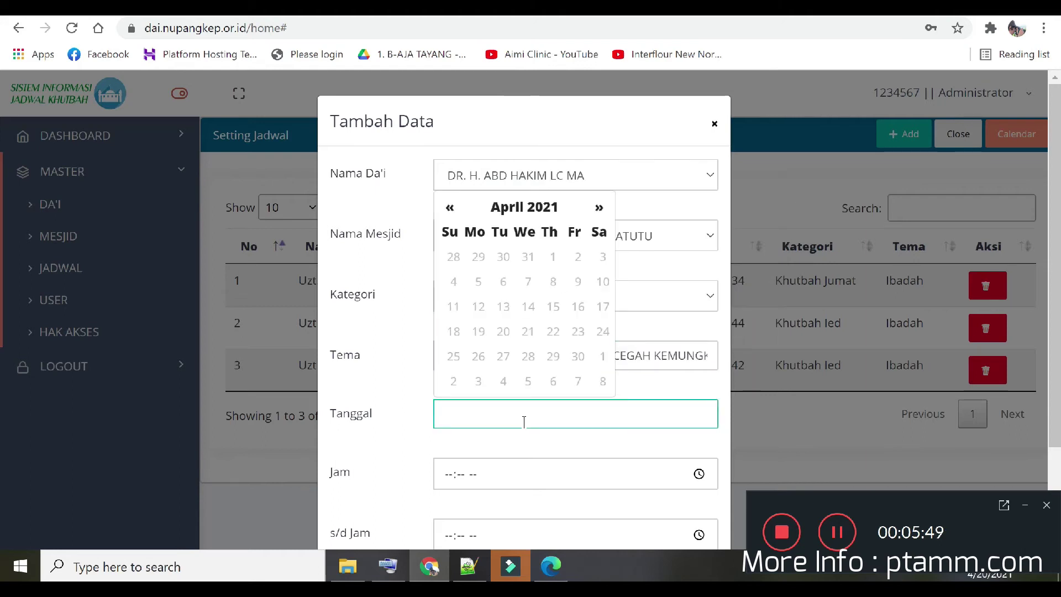
{"action": "left_click", "coordinate": [550, 567]}
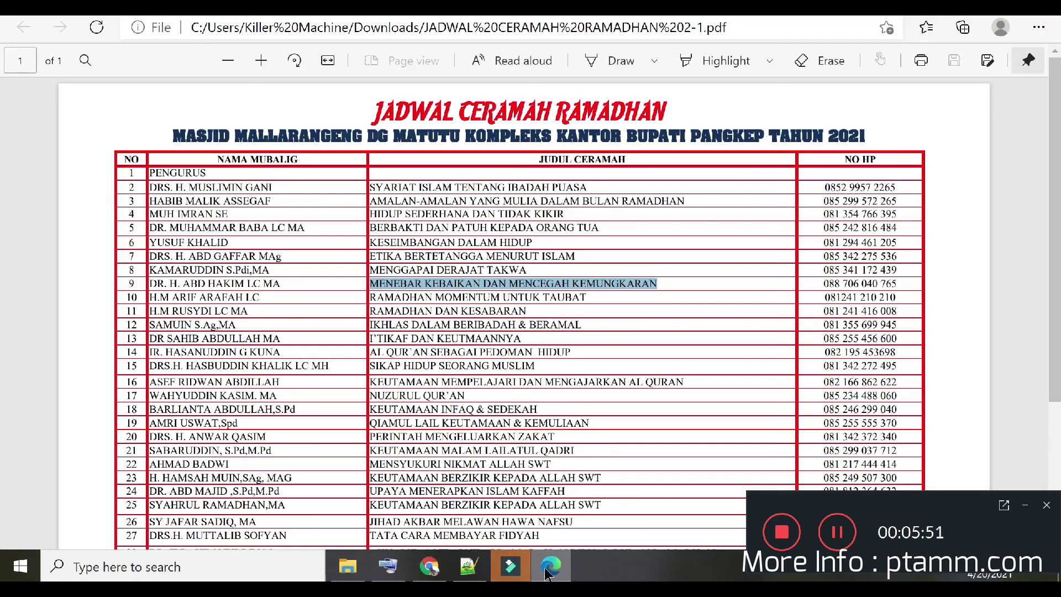
{"action": "left_click", "coordinate": [548, 567]}
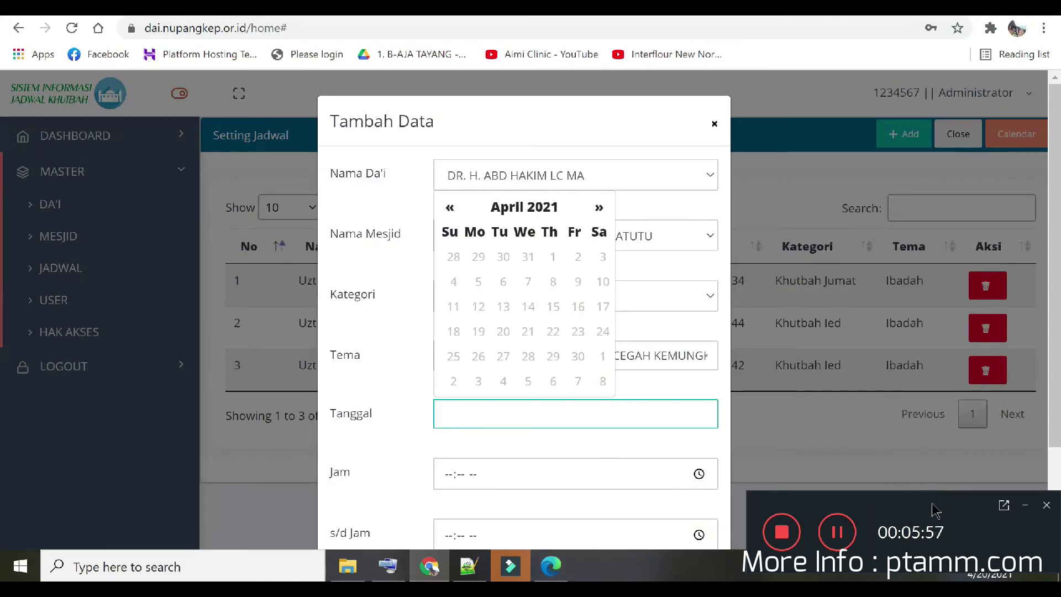
{"action": "left_click_drag", "start_coordinate": [933, 509], "coordinate": [922, 457]}
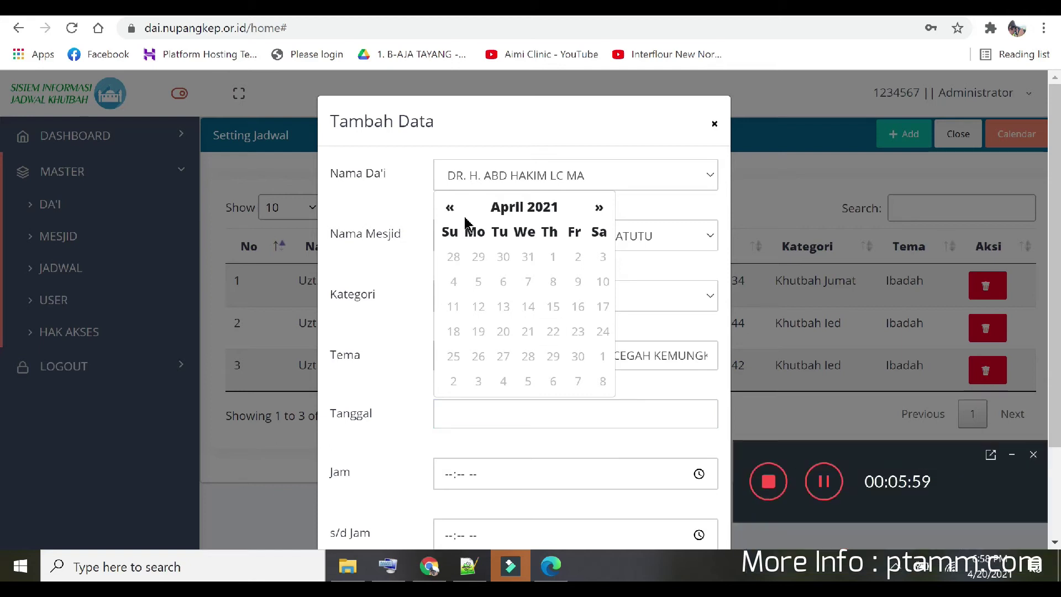
- Set the lecture date to 2021-04-05 and the start time to 08:58 AM
{"action": "left_click", "coordinate": [478, 282]}
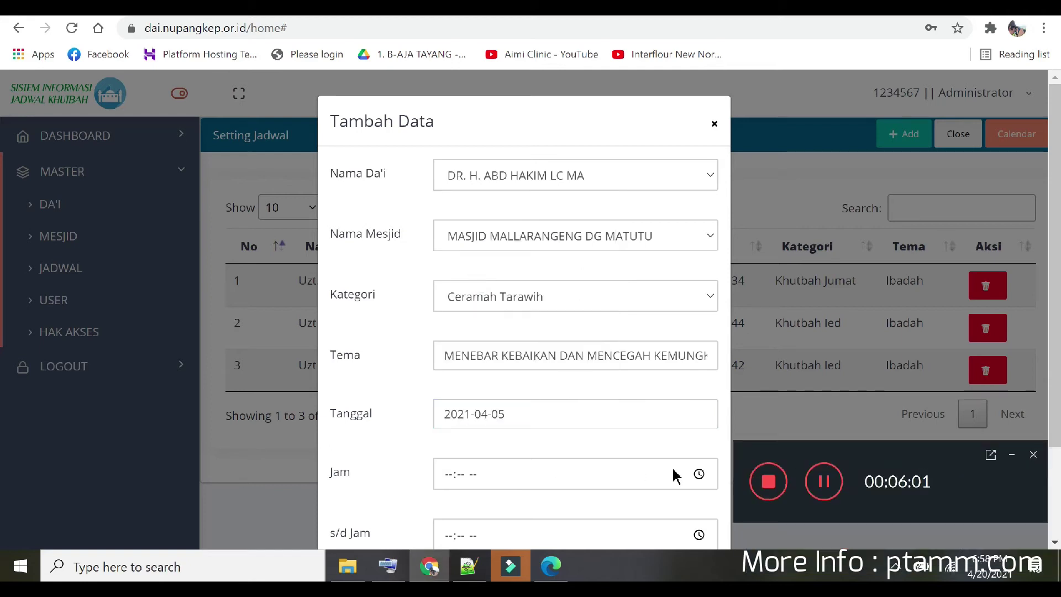
{"action": "left_click", "coordinate": [699, 474]}
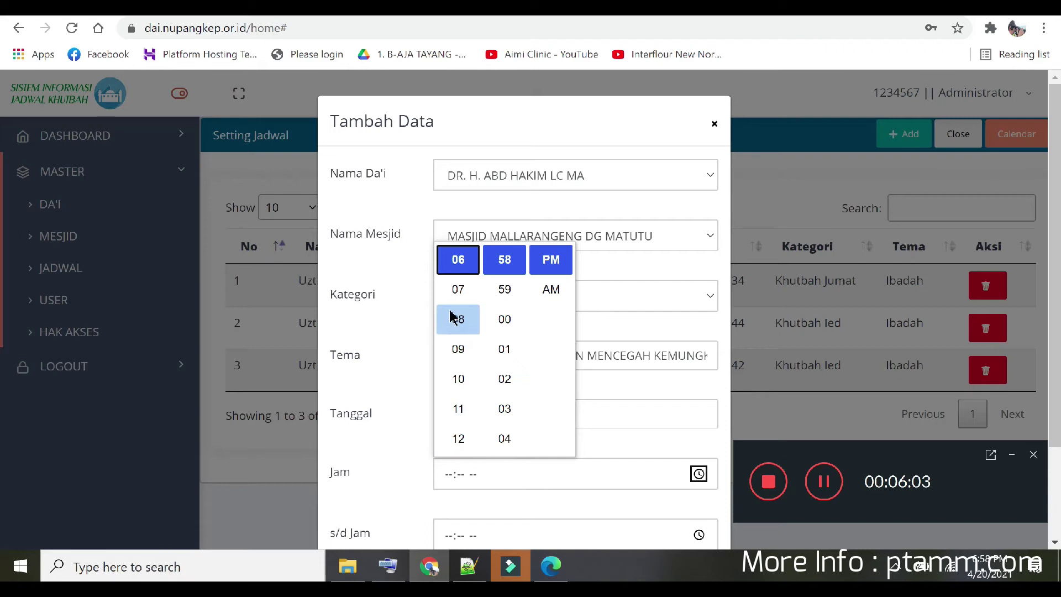
{"action": "scroll", "coordinate": [465, 409], "scroll_direction": "down", "scroll_amount": 3}
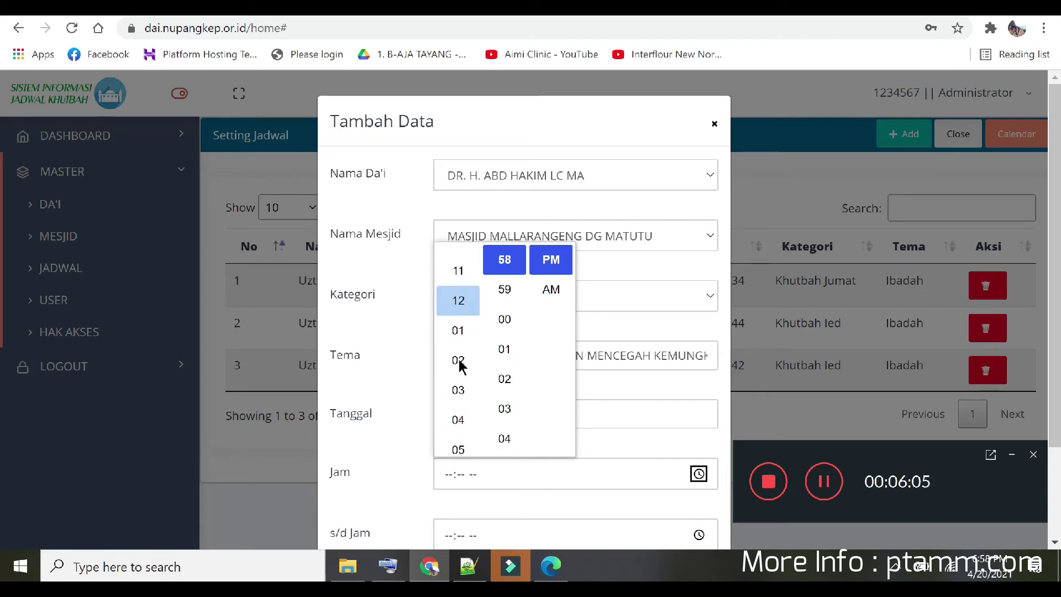
{"action": "scroll", "coordinate": [470, 414], "scroll_direction": "down", "scroll_amount": 1}
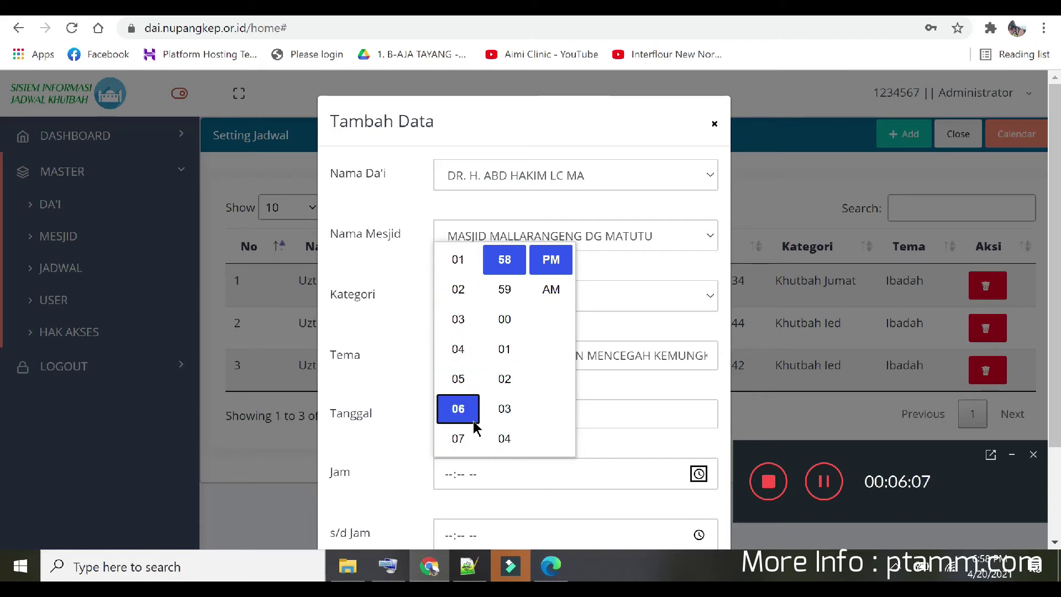
{"action": "scroll", "coordinate": [459, 409], "scroll_direction": "down", "scroll_amount": 1}
{"action": "left_click", "coordinate": [473, 417]}
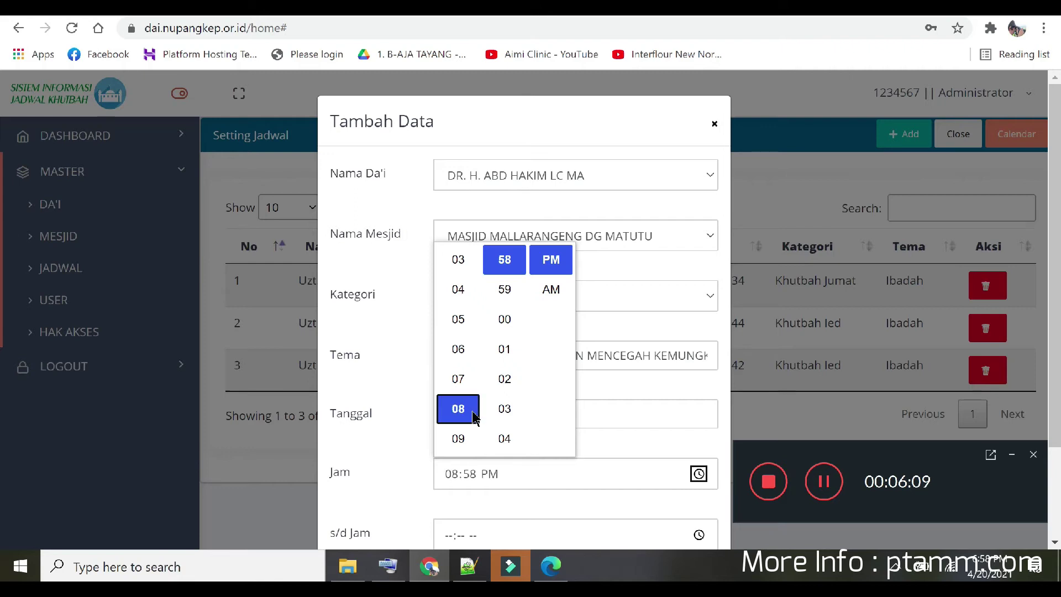
{"action": "left_click", "coordinate": [551, 290]}
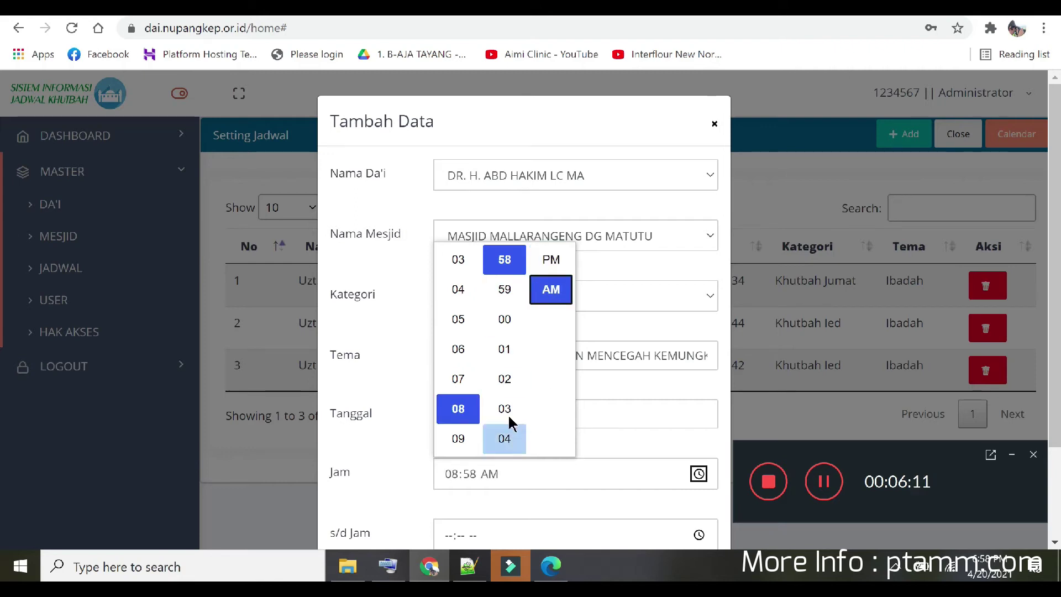
- Set the end time to 09:58 AM, save the schedule, and open the public dashboard in a new tab
{"action": "left_click", "coordinate": [699, 536]}
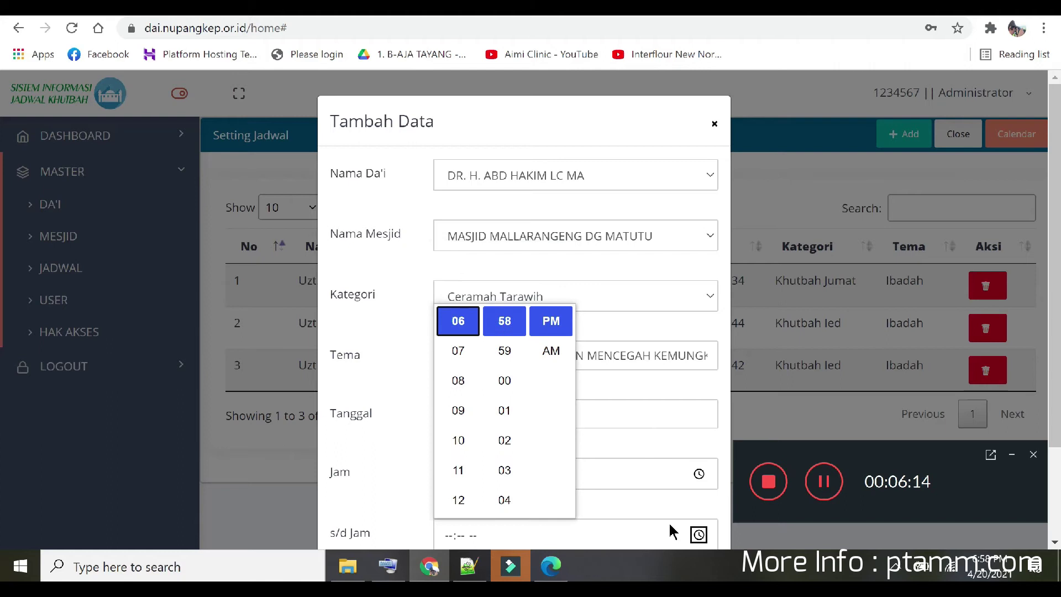
{"action": "left_click", "coordinate": [457, 419]}
{"action": "left_click", "coordinate": [550, 352]}
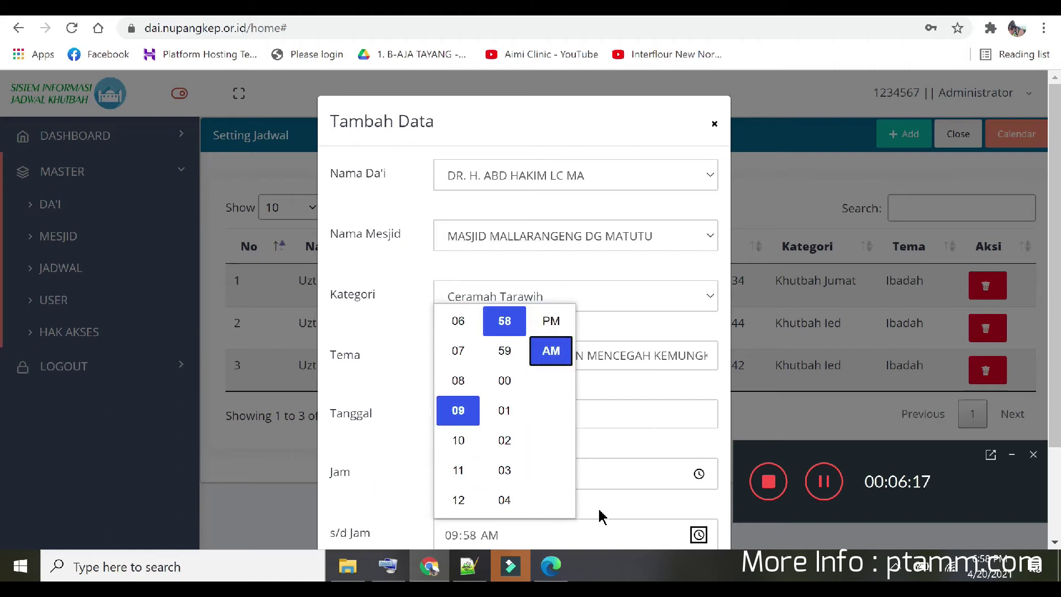
{"action": "scroll", "coordinate": [611, 406], "scroll_direction": "down", "scroll_amount": 2}
{"action": "left_click", "coordinate": [479, 480]}
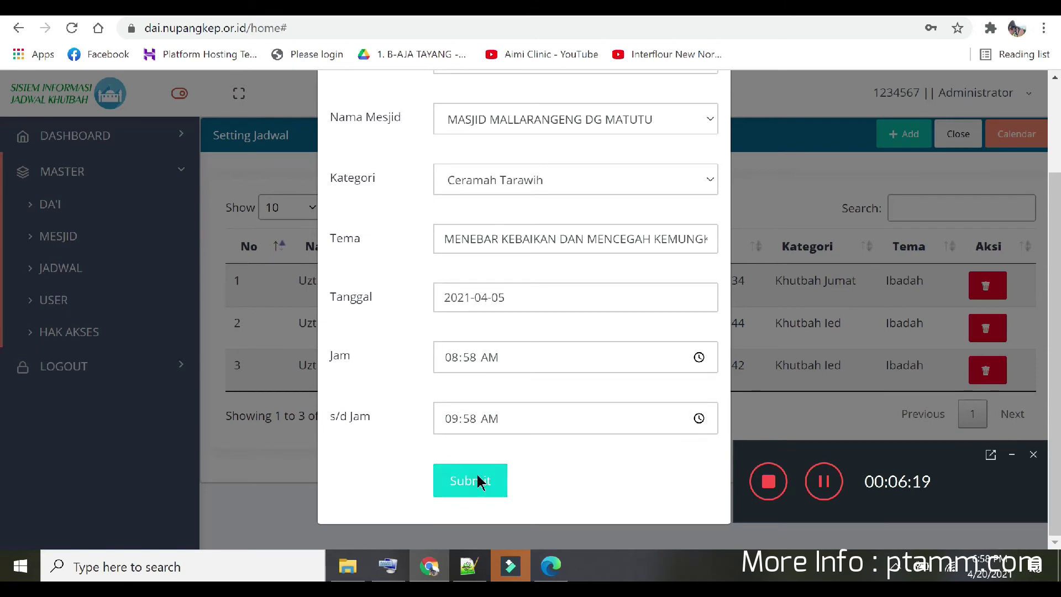
{"action": "right_click", "coordinate": [92, 135]}
{"action": "left_click", "coordinate": [104, 140]}
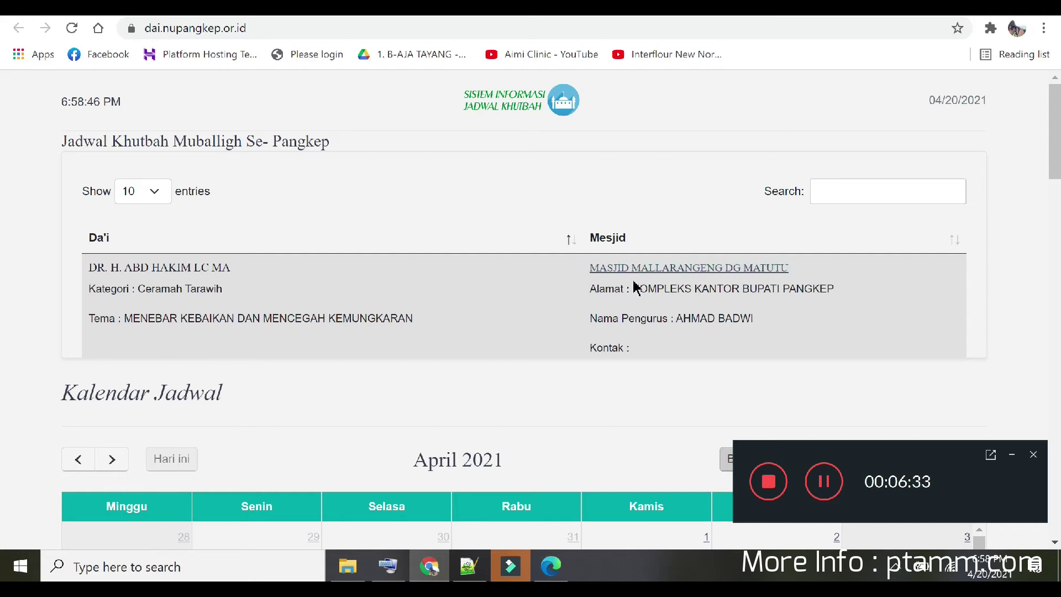
- Scroll the public page to the Kalendar Jadwal to find the 8:58 lecture on 5 April
{"action": "scroll", "coordinate": [722, 306], "scroll_direction": "down", "scroll_amount": 10}
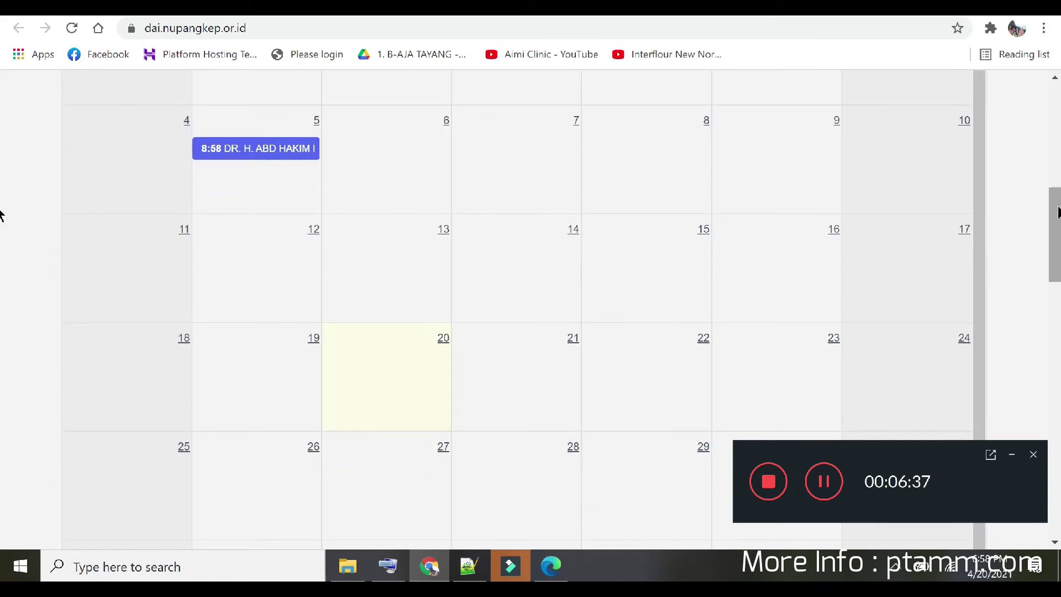
{"action": "scroll", "coordinate": [0, 215], "scroll_direction": "down", "scroll_amount": 12}
{"action": "scroll", "coordinate": [2, 366], "scroll_direction": "up", "scroll_amount": 16}
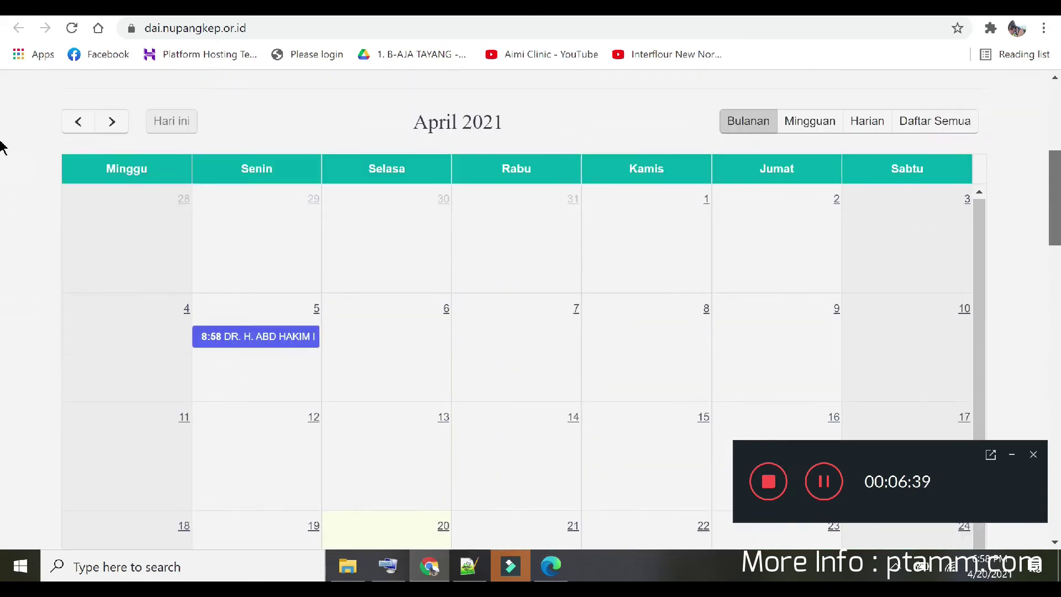
{"action": "scroll", "coordinate": [0, 149], "scroll_direction": "up", "scroll_amount": 3}
{"action": "scroll", "coordinate": [0, 190], "scroll_direction": "down", "scroll_amount": 5}
{"action": "scroll", "coordinate": [0, 185], "scroll_direction": "up", "scroll_amount": 1}
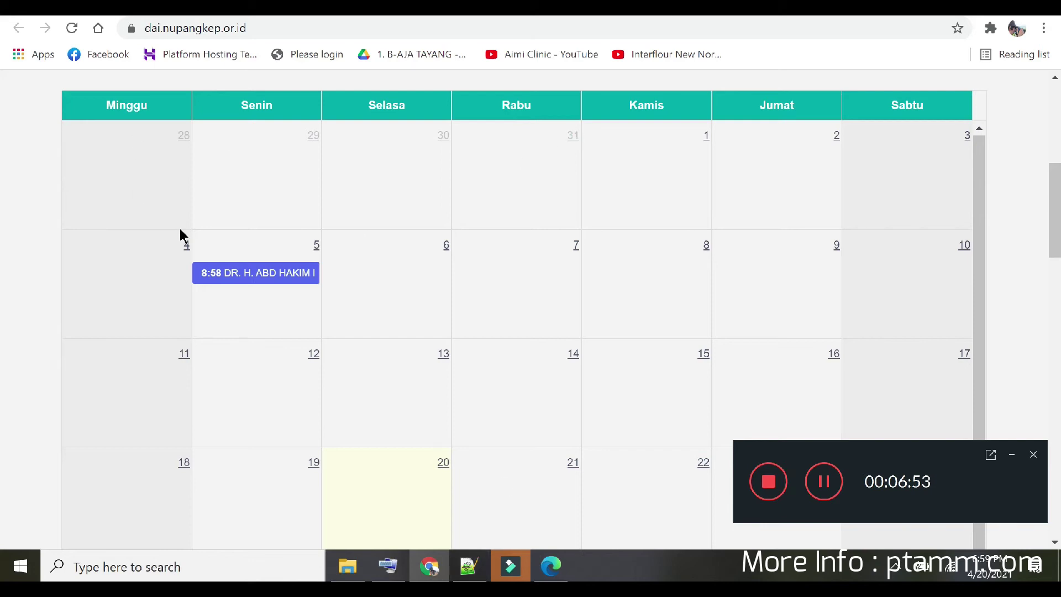
- Close the JADWAL CERAMAH RAMADHAN PDF and open the Downloads folder in File Explorer
{"action": "mouse_move", "coordinate": [555, 576]}
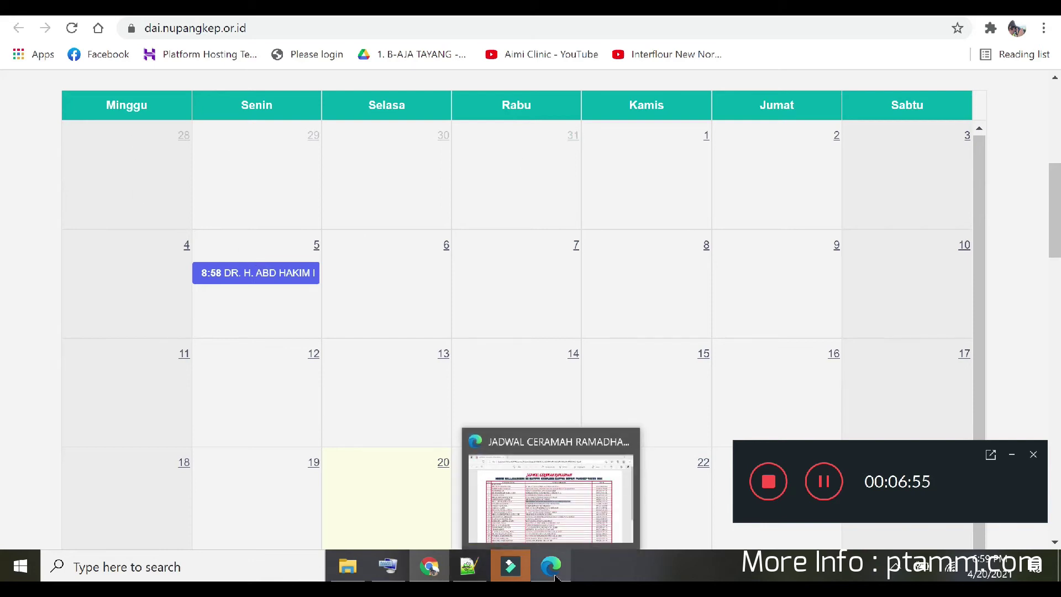
{"action": "left_click", "coordinate": [530, 522]}
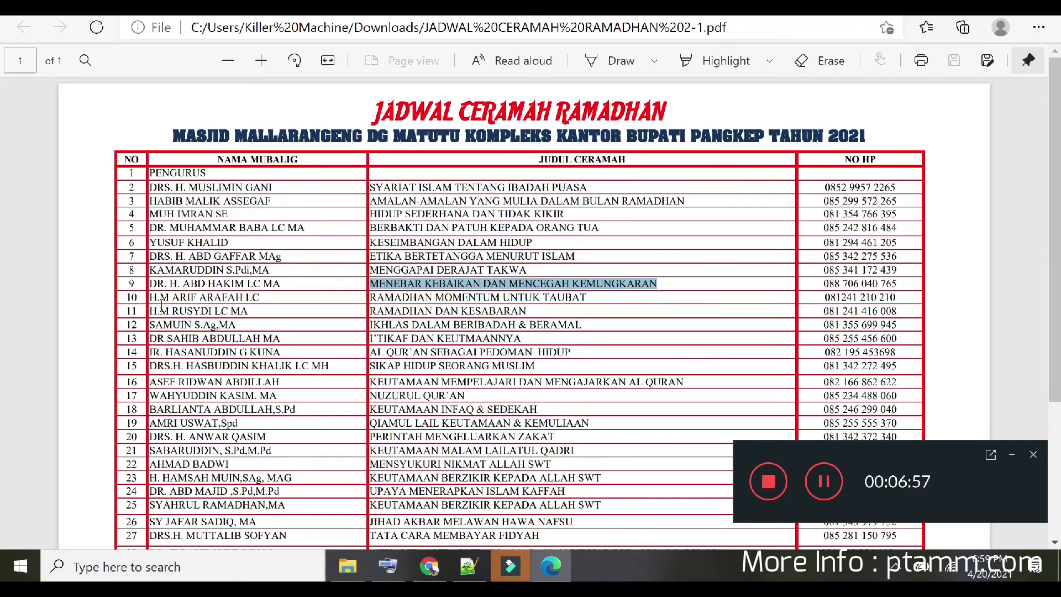
{"action": "left_click", "coordinate": [568, 575]}
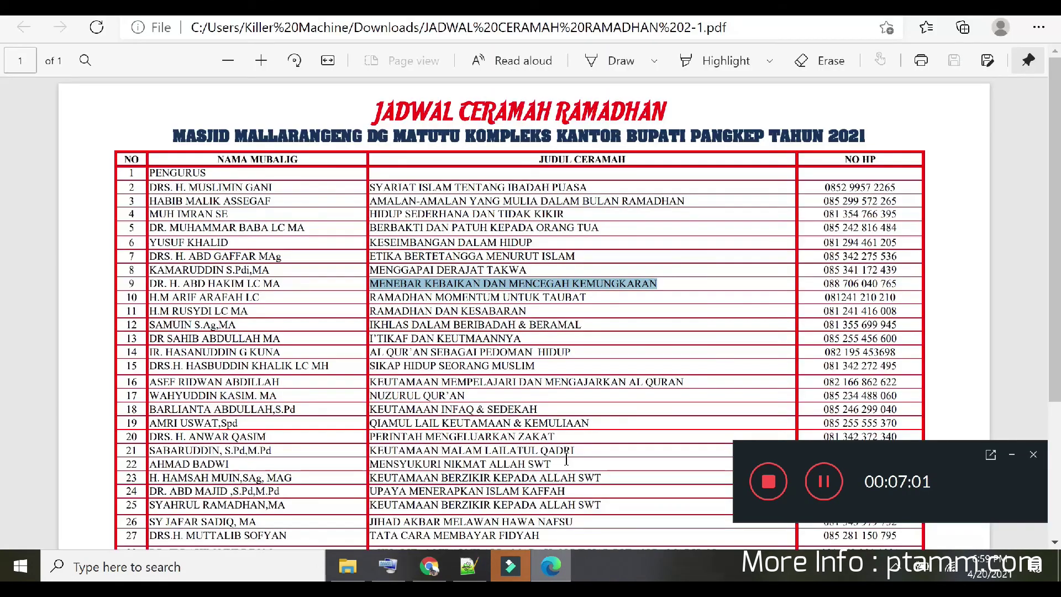
{"action": "left_click", "coordinate": [567, 573]}
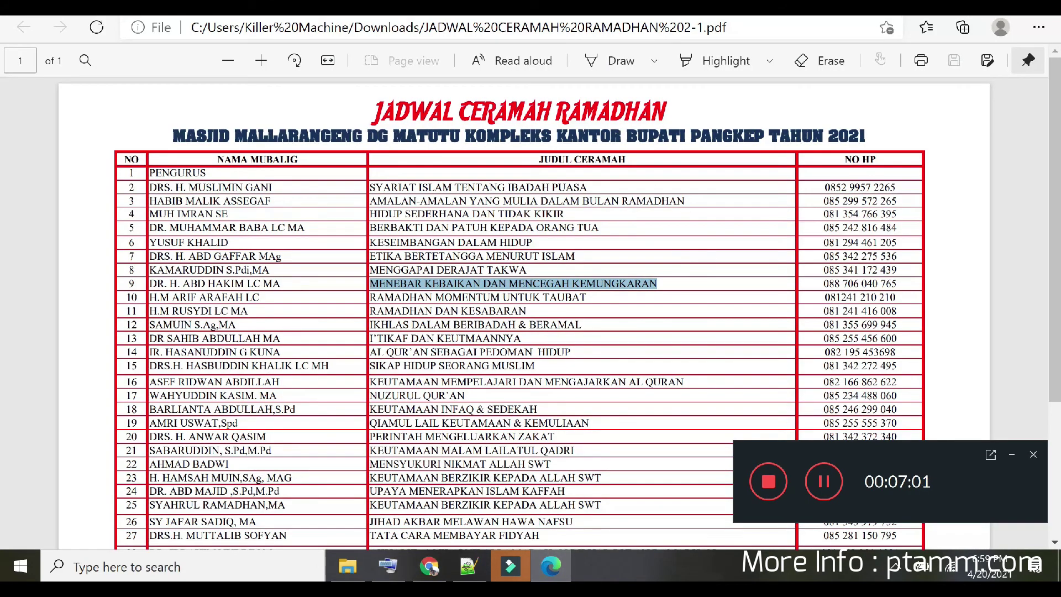
{"action": "left_click", "coordinate": [1052, 17]}
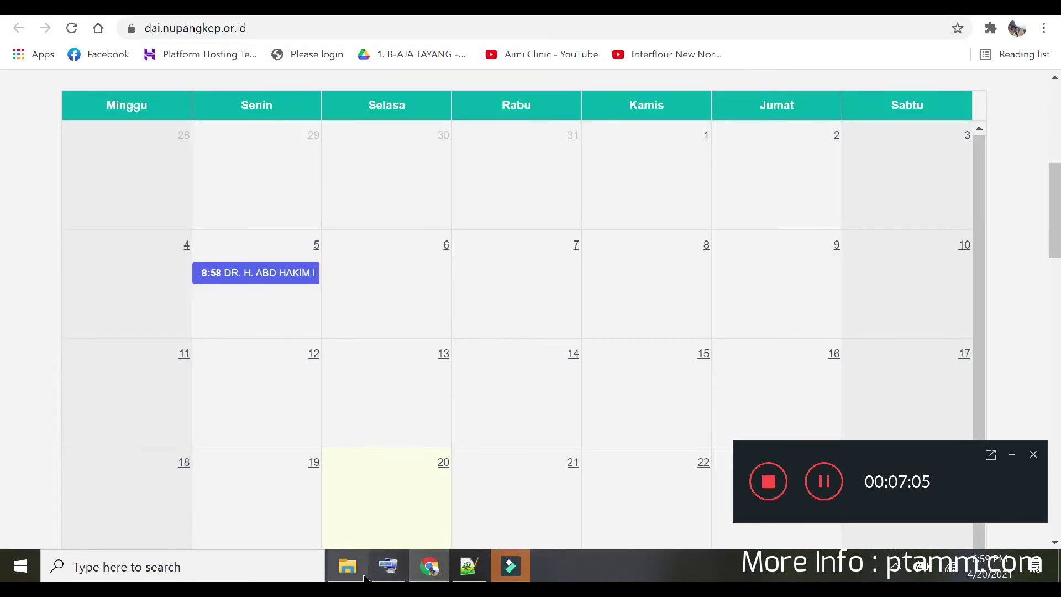
{"action": "left_click", "coordinate": [348, 567]}
- Open CERAMAH TARWIH KANAUNGAN.pdf and copy the mosque name MASJID NURUL IKHSAN PEKKA BARU
{"action": "double_click", "coordinate": [433, 220]}
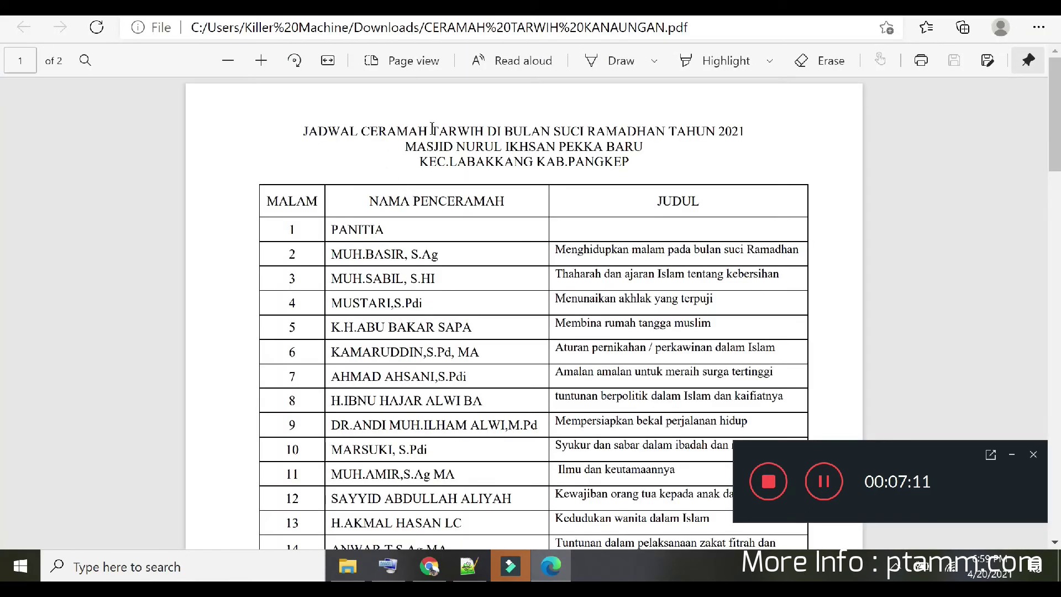
{"action": "left_click_drag", "start_coordinate": [407, 147], "coordinate": [554, 145]}
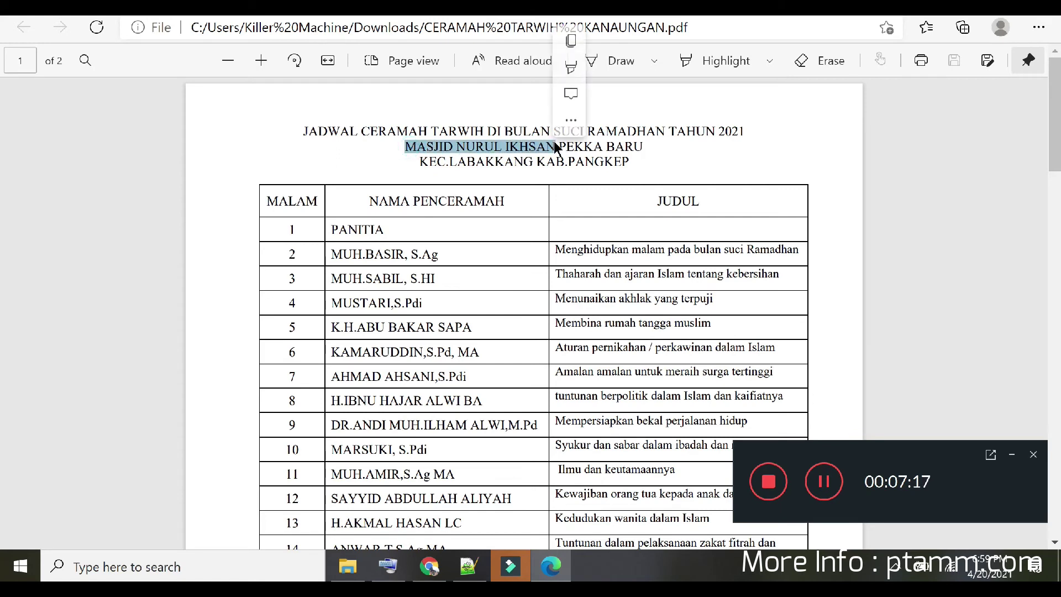
{"action": "right_click", "coordinate": [545, 143]}
{"action": "left_click", "coordinate": [452, 148]}
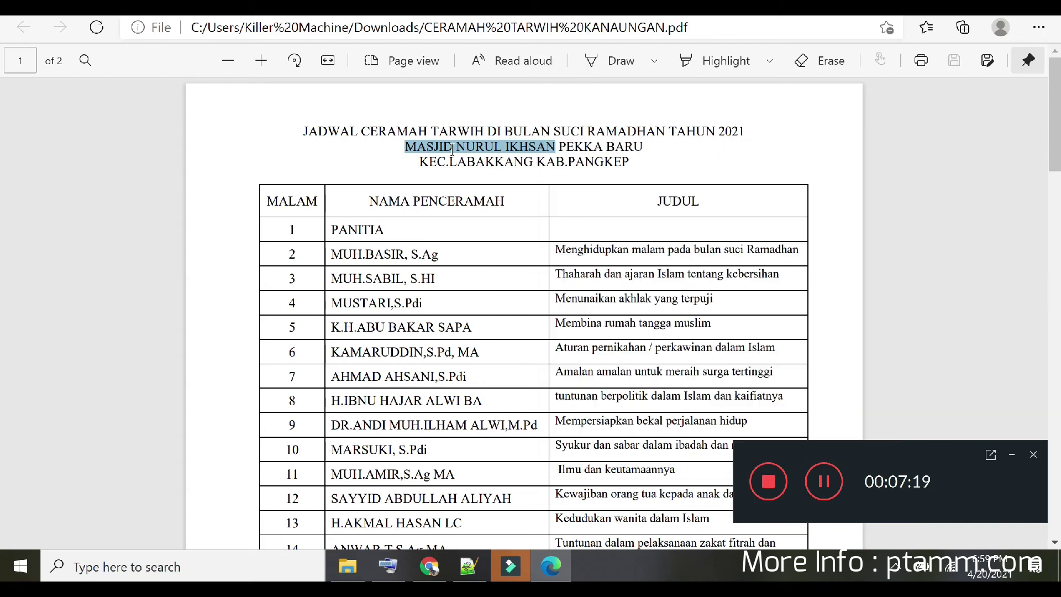
{"action": "left_click_drag", "start_coordinate": [407, 147], "coordinate": [644, 147]}
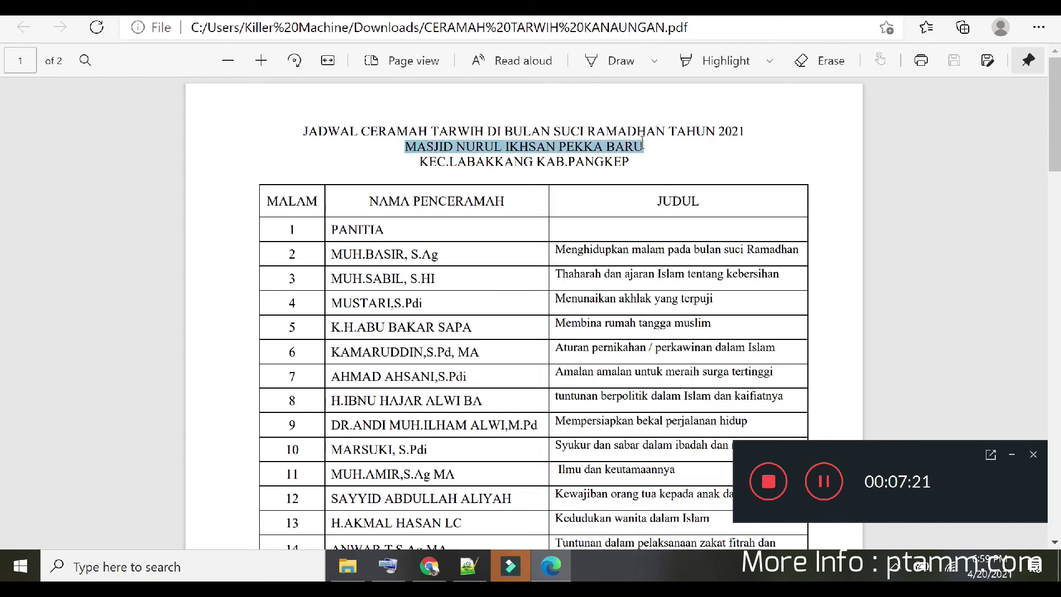
{"action": "right_click", "coordinate": [611, 150]}
{"action": "left_click", "coordinate": [663, 229]}
{"action": "left_click", "coordinate": [429, 566]}
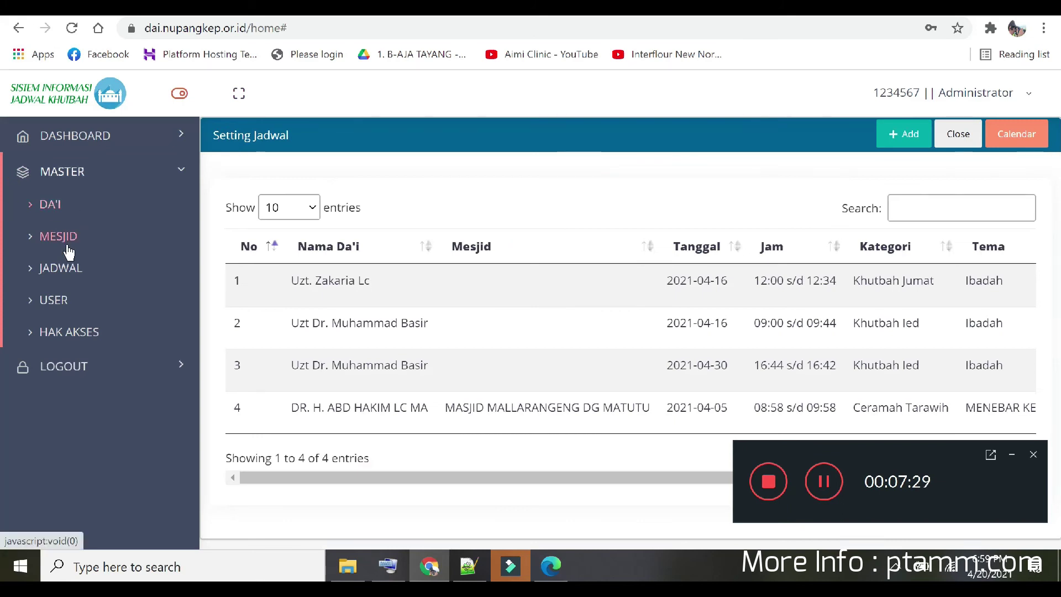
- Add a new mosque and paste MASJID NURUL IKHSAN PEKKA BARU as its Nama
{"action": "left_click", "coordinate": [67, 242]}
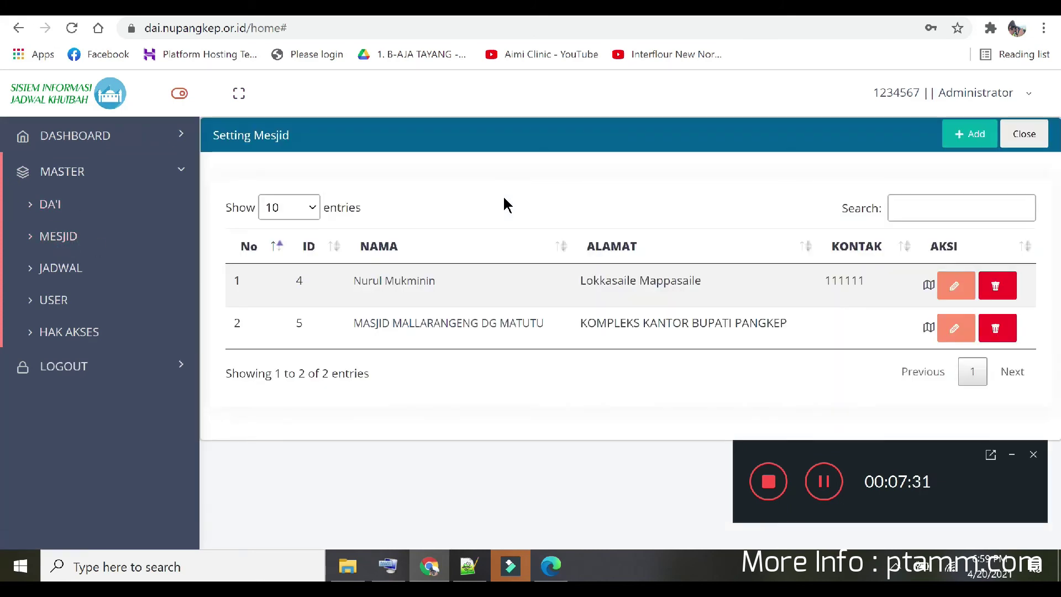
{"action": "left_click", "coordinate": [964, 137]}
{"action": "left_click", "coordinate": [484, 175]}
{"action": "right_click", "coordinate": [485, 176]}
{"action": "left_click", "coordinate": [533, 301]}
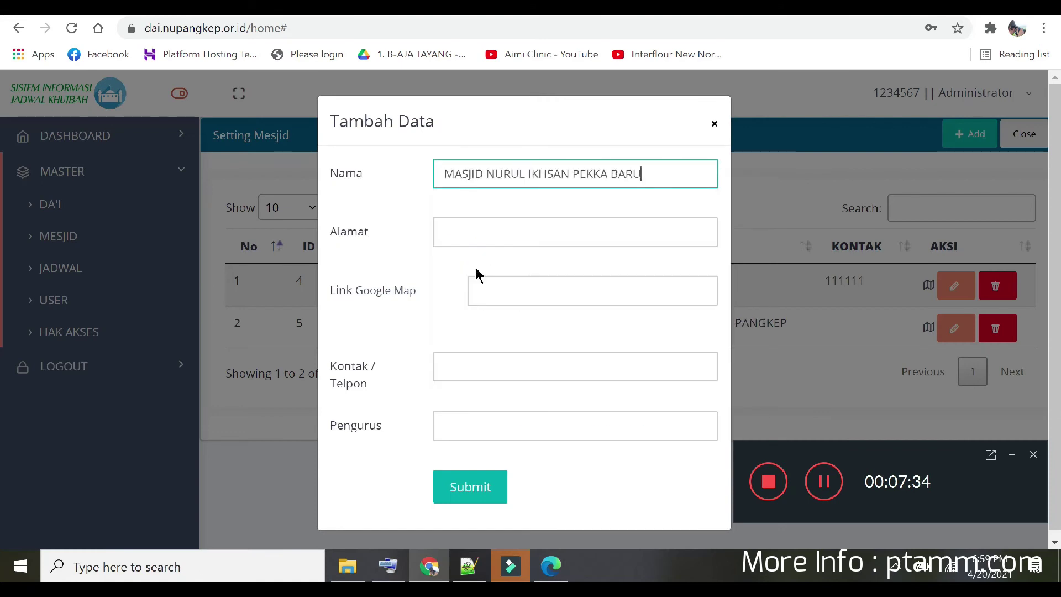
- Enter LABAKKANG as the mosque's Alamat
{"action": "left_click", "coordinate": [451, 227]}
{"action": "type", "text": "Laba"}
{"action": "key", "text": "BackSpace"}
{"action": "key", "text": "BackSpace"}
{"action": "key", "text": "BackSpace"}
{"action": "type", "text": "ABAKKANG"}
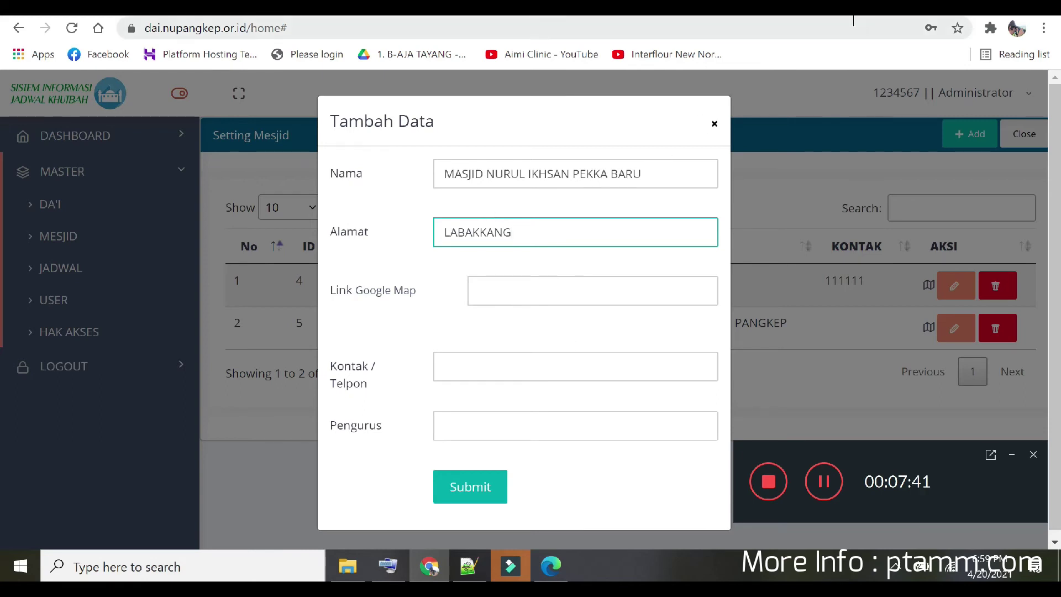
{"action": "left_click", "coordinate": [625, 7]}
{"action": "left_click", "coordinate": [167, 96]}
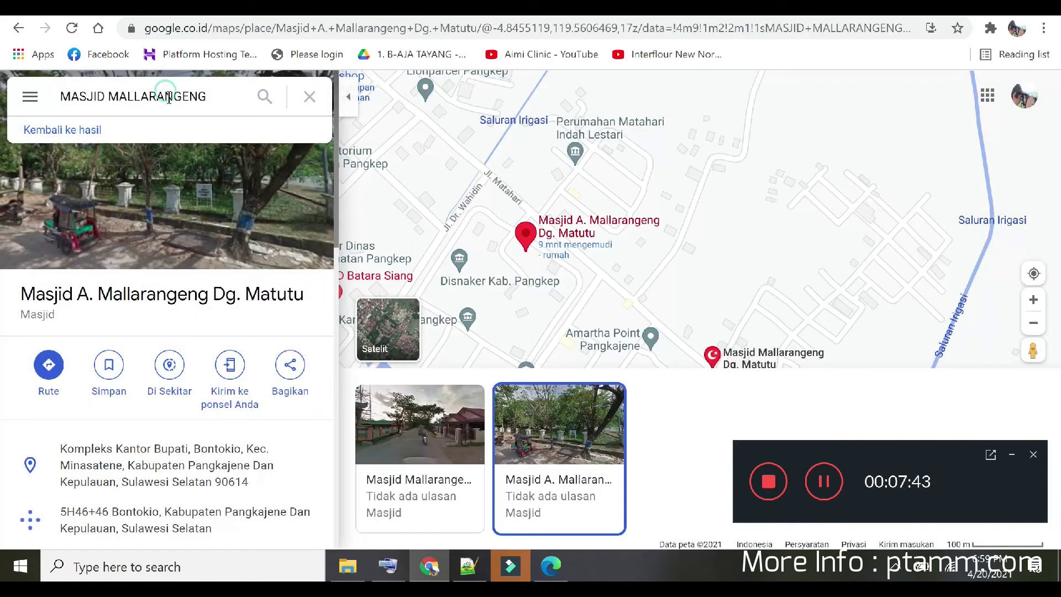
- Search Google Maps for MASJID NURUL IKHSAN
{"action": "left_click", "coordinate": [168, 97]}
{"action": "key", "text": "ctrl+a"}
{"action": "key", "text": "ctrl+v"}
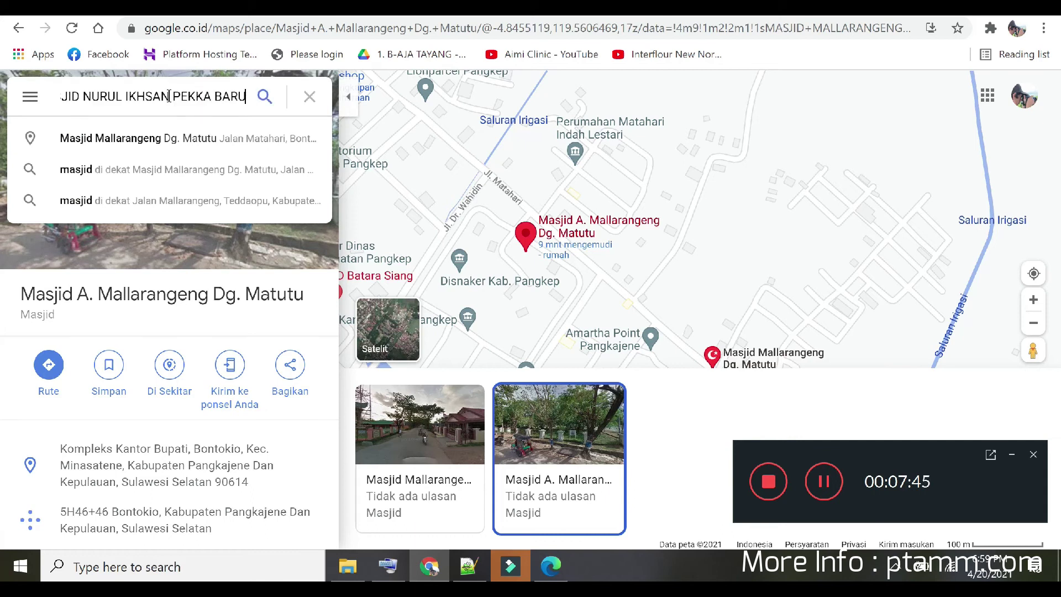
{"action": "key", "text": "BackSpace"}
{"action": "key", "text": "BackSpace"}
{"action": "key", "text": "BackSpace"}
{"action": "key", "text": "BackSpace"}
{"action": "key", "text": "BackSpace"}
{"action": "key", "text": "BackSpace"}
{"action": "key", "text": "BackSpace"}
{"action": "key", "text": "BackSpace"}
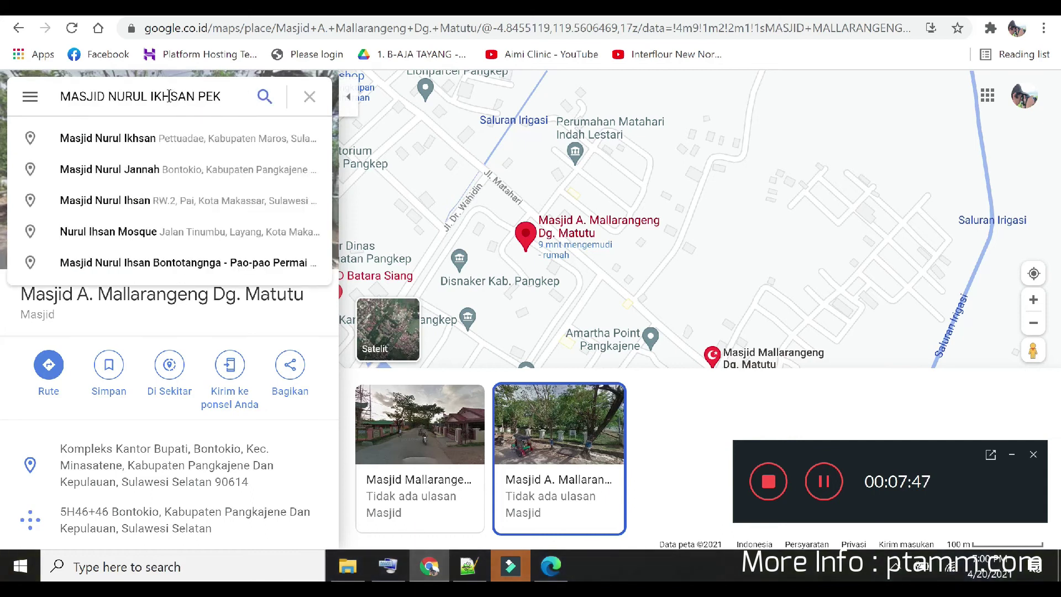
{"action": "key", "text": "BackSpace"}
{"action": "key", "text": "BackSpace"}
{"action": "key", "text": "BackSpace"}
{"action": "key", "text": "BackSpace"}
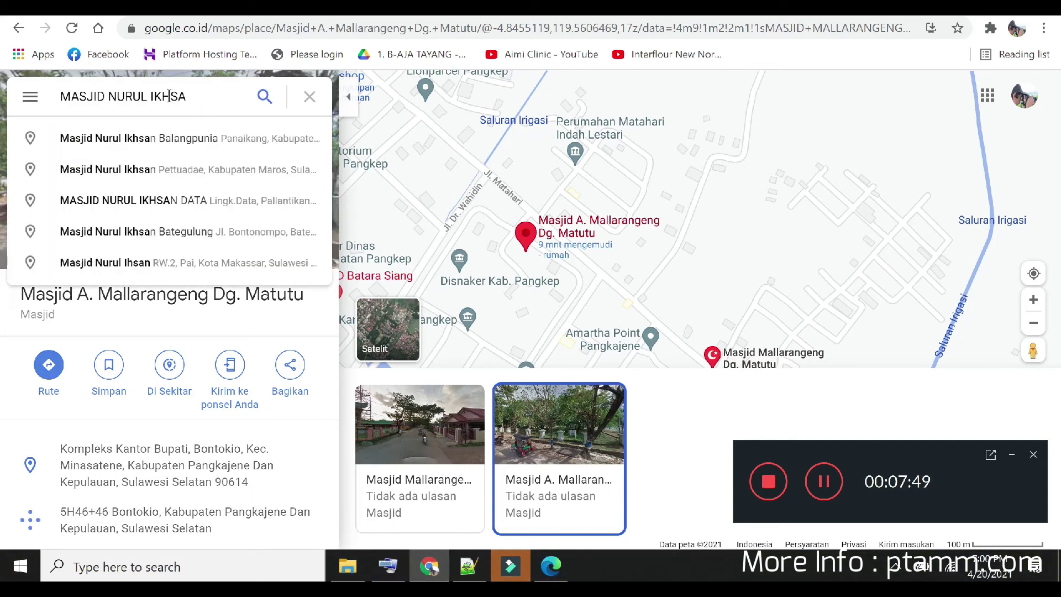
{"action": "type", "text": "N"}
{"action": "key", "text": "Return"}
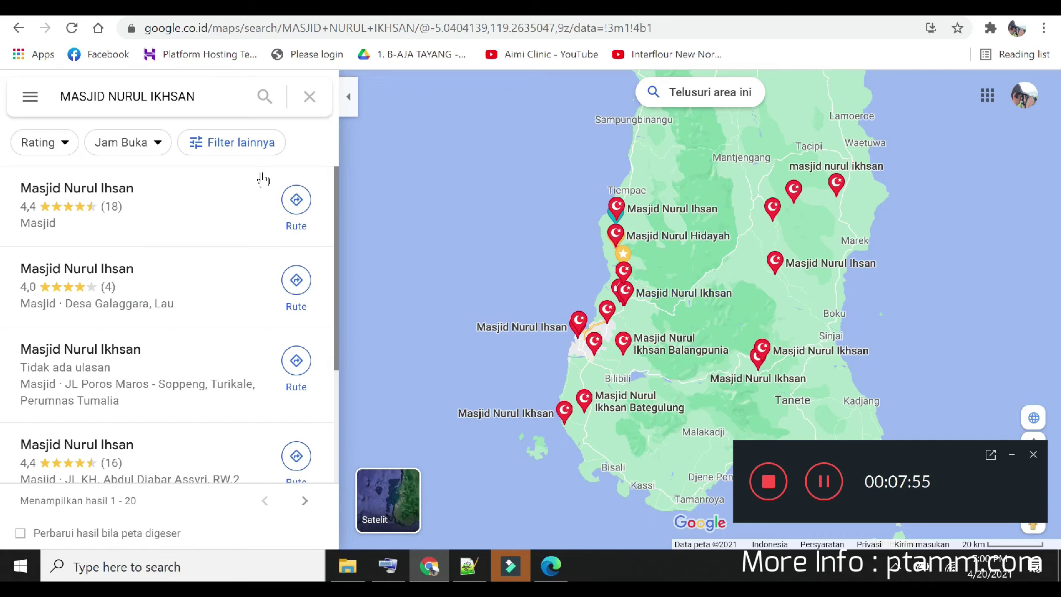
- Search for the full name MASJID NURUL IKHSAN PEKKA BARU and zoom out over the results
{"action": "left_click", "coordinate": [215, 100]}
{"action": "triple_click", "coordinate": [215, 100]}
{"action": "key", "text": "ctrl+v"}
{"action": "left_click", "coordinate": [267, 98]}
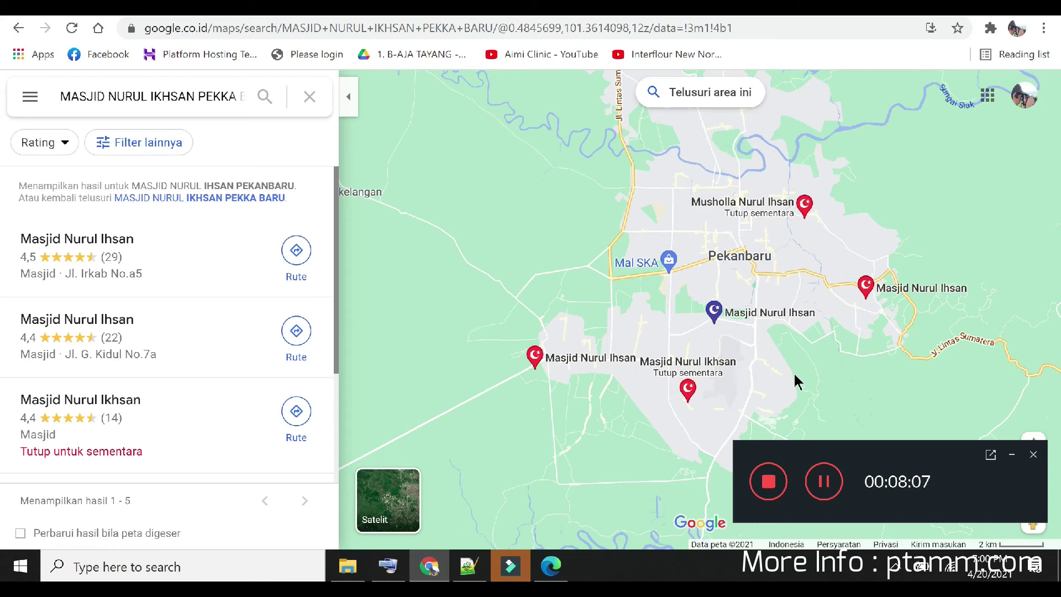
{"action": "scroll", "coordinate": [797, 381], "scroll_direction": "down", "scroll_amount": 5}
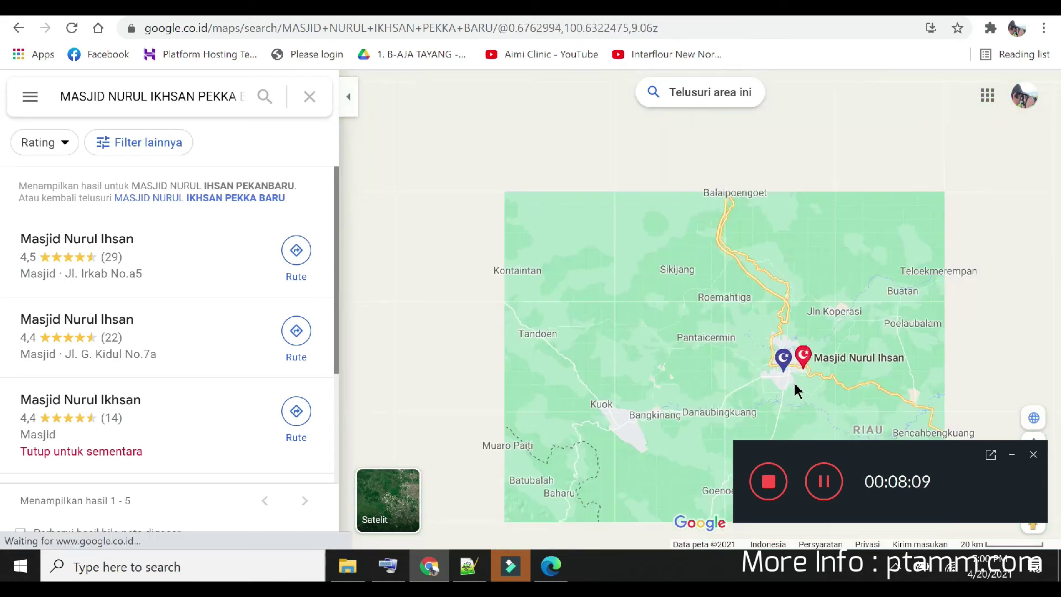
{"action": "scroll", "coordinate": [797, 387], "scroll_direction": "down", "scroll_amount": 5}
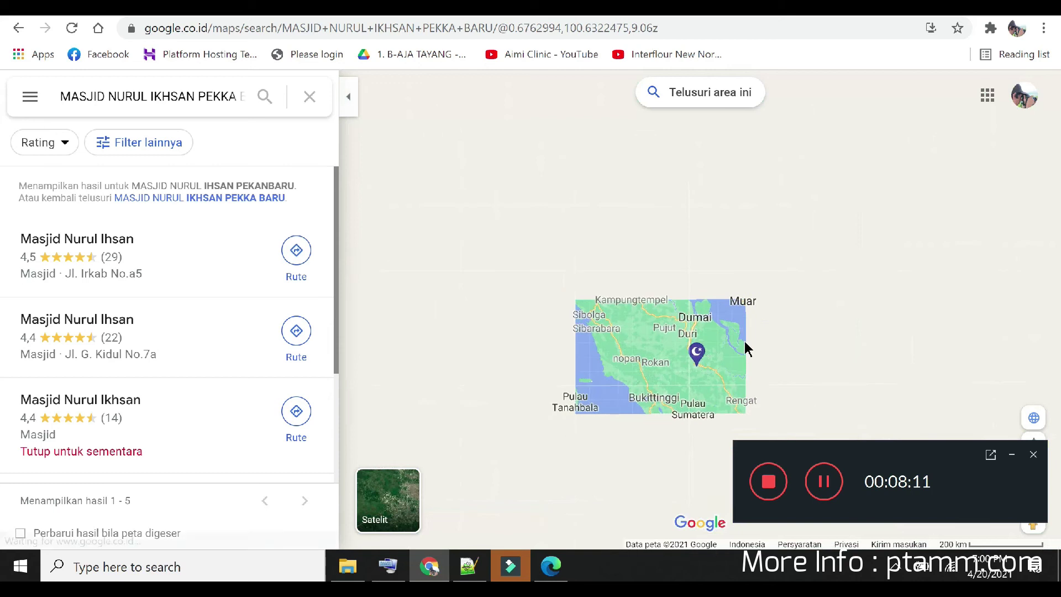
{"action": "scroll", "coordinate": [149, 381], "scroll_direction": "down", "scroll_amount": 3}
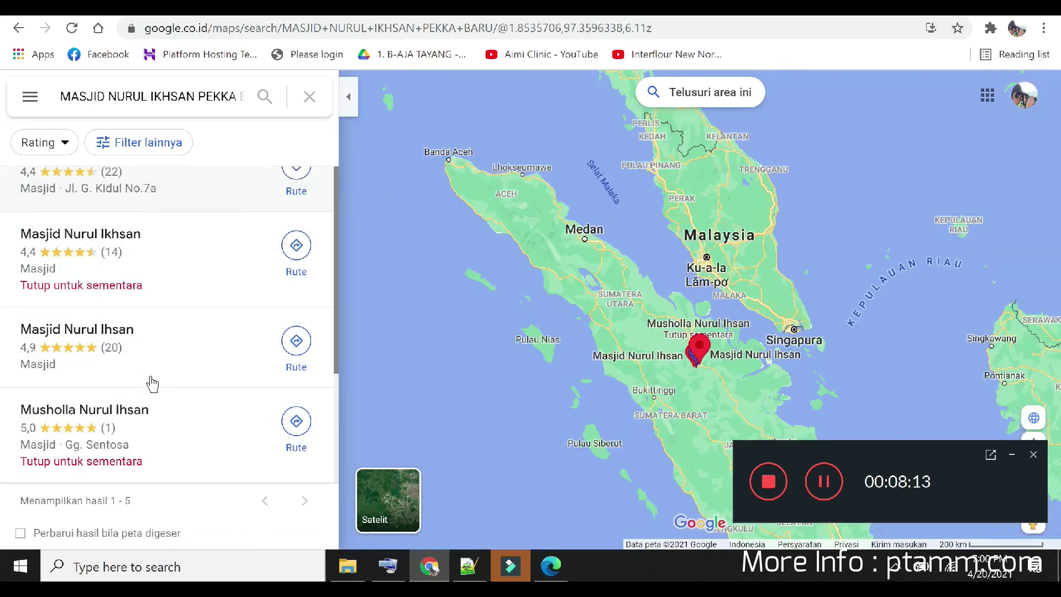
{"action": "scroll", "coordinate": [154, 380], "scroll_direction": "up", "scroll_amount": 3}
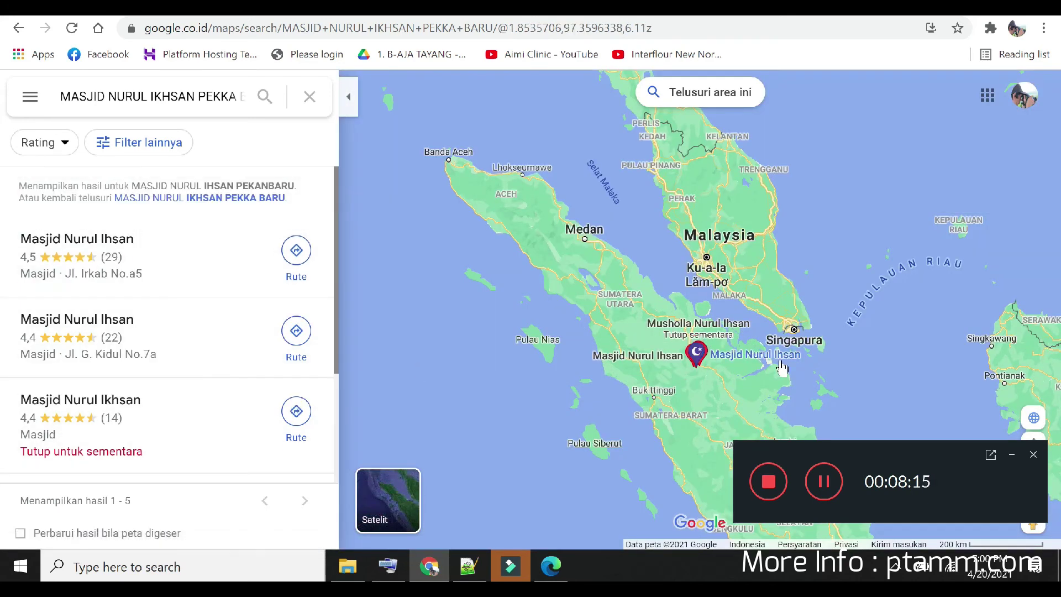
- Pan and zoom the map east over Kalimantan toward Sulawesi
{"action": "left_click", "coordinate": [548, 569]}
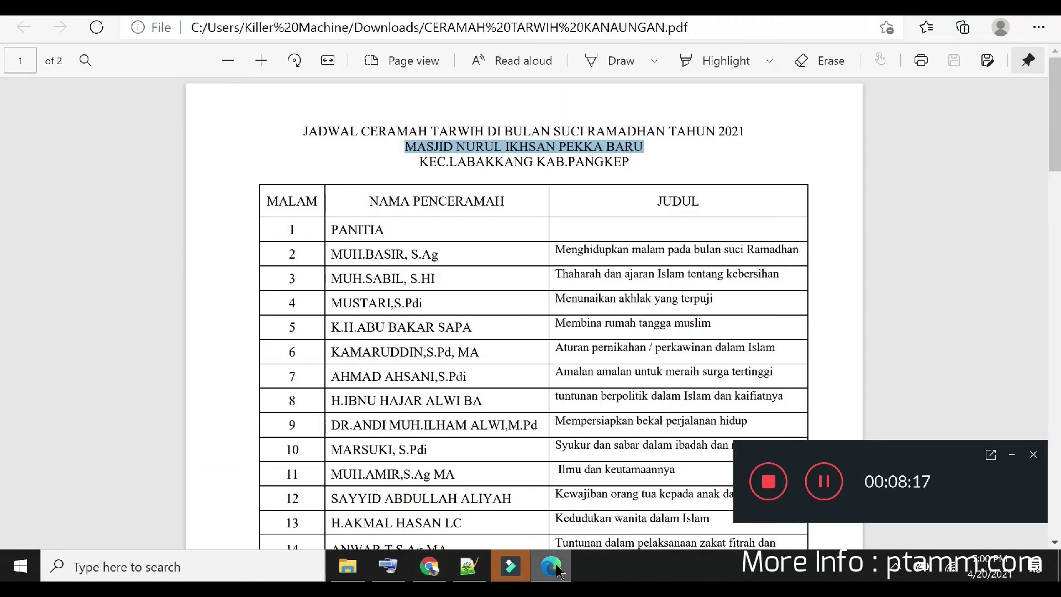
{"action": "left_click", "coordinate": [556, 569]}
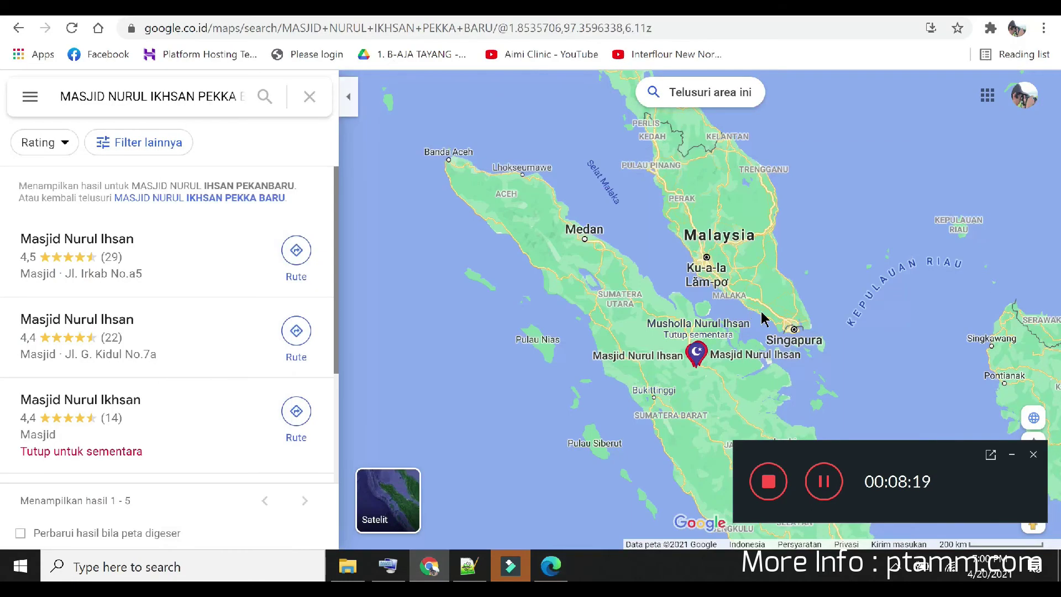
{"action": "left_click_drag", "start_coordinate": [849, 318], "coordinate": [457, 263]}
{"action": "left_click_drag", "start_coordinate": [953, 335], "coordinate": [571, 293]}
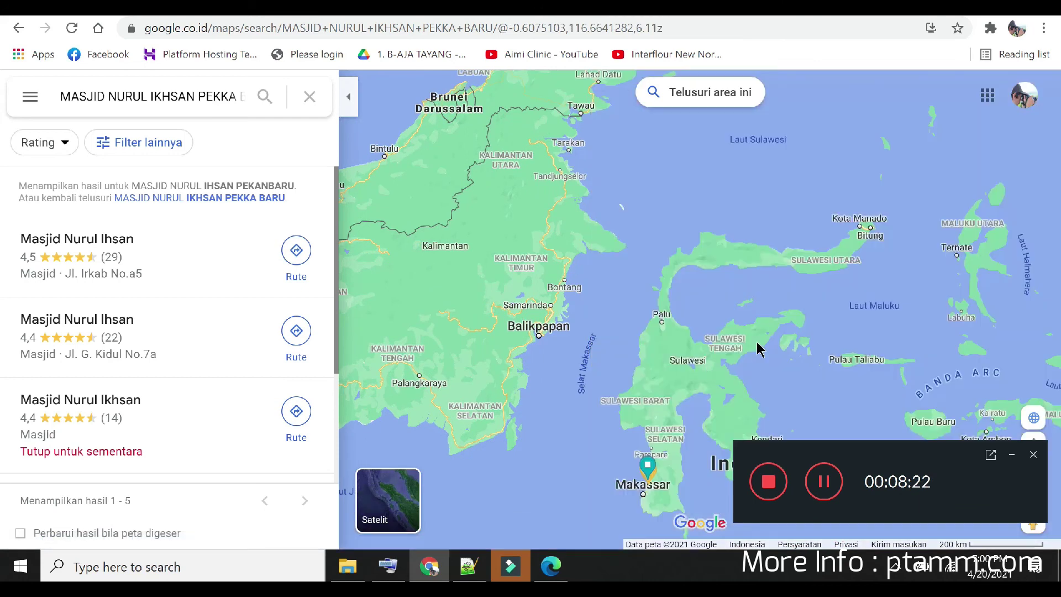
{"action": "left_click_drag", "start_coordinate": [689, 473], "coordinate": [640, 362]}
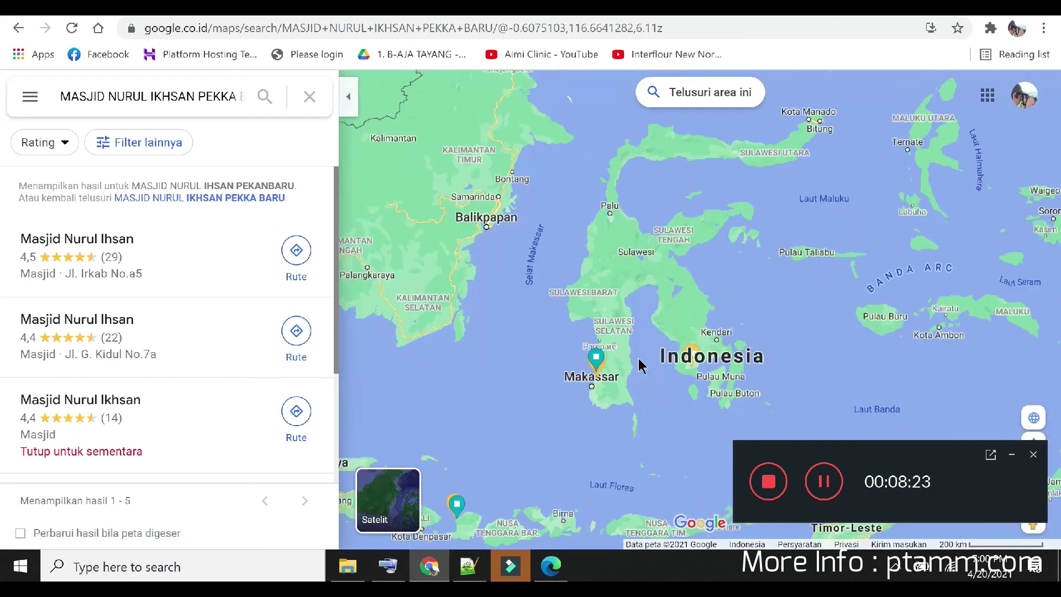
{"action": "scroll", "coordinate": [608, 381], "scroll_direction": "up", "scroll_amount": 3}
{"action": "scroll", "coordinate": [615, 474], "scroll_direction": "up", "scroll_amount": 5}
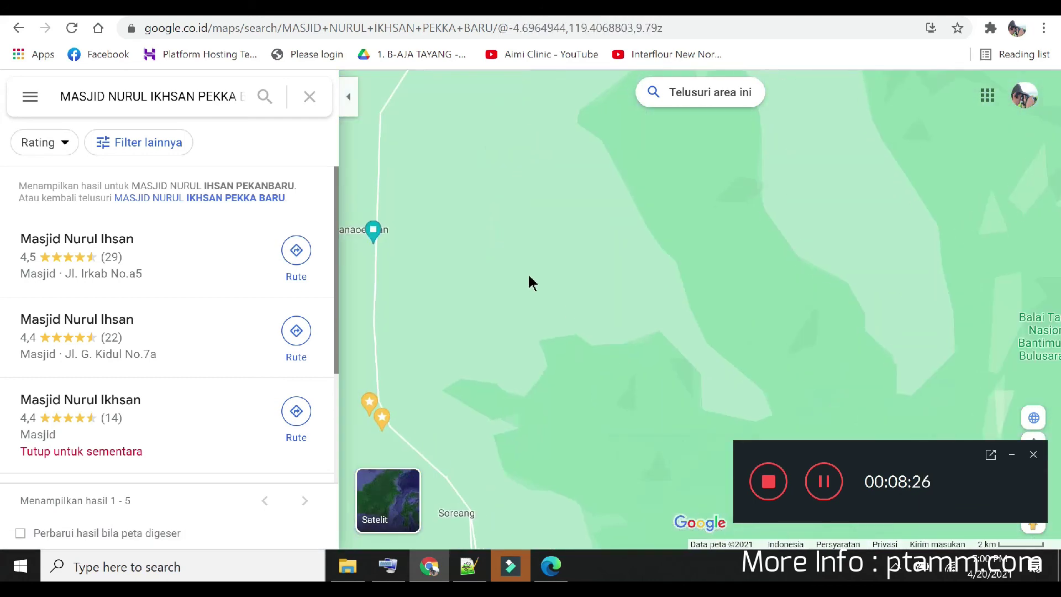
{"action": "left_click_drag", "start_coordinate": [529, 283], "coordinate": [734, 243]}
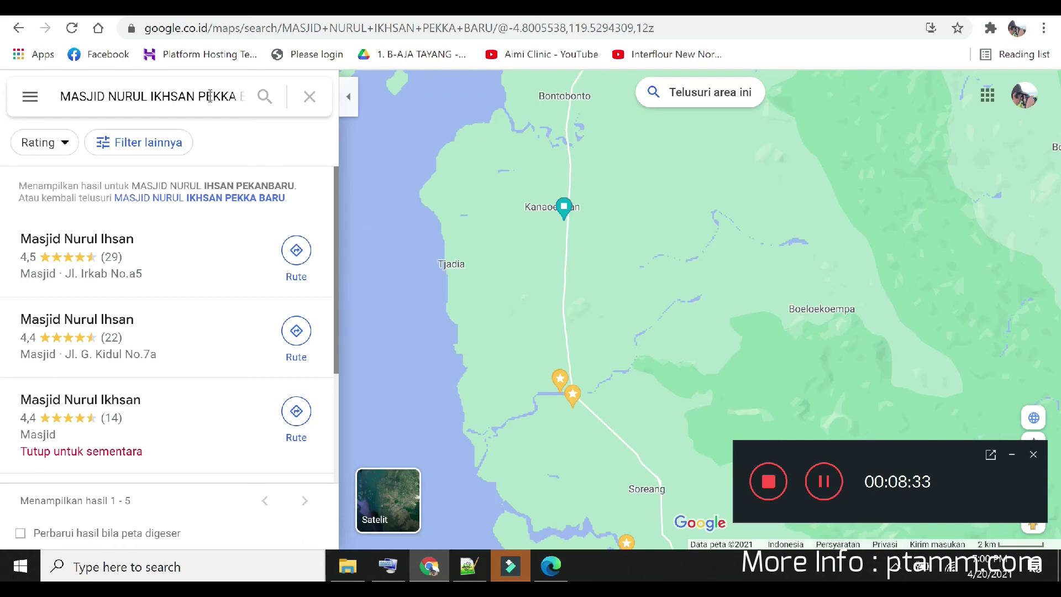
- Search 'MASJID NURUL IKHSAN labakkang' and copy the share link of Masjid Nurul Ihsan
{"action": "left_click_drag", "start_coordinate": [237, 96], "coordinate": [360, 101]}
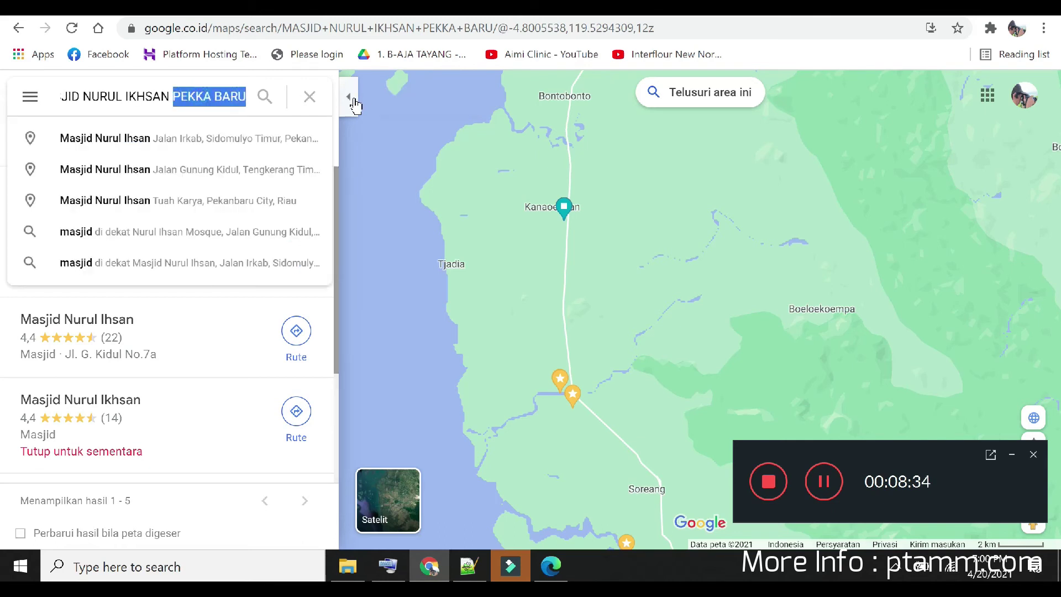
{"action": "type", "text": "labakkang"}
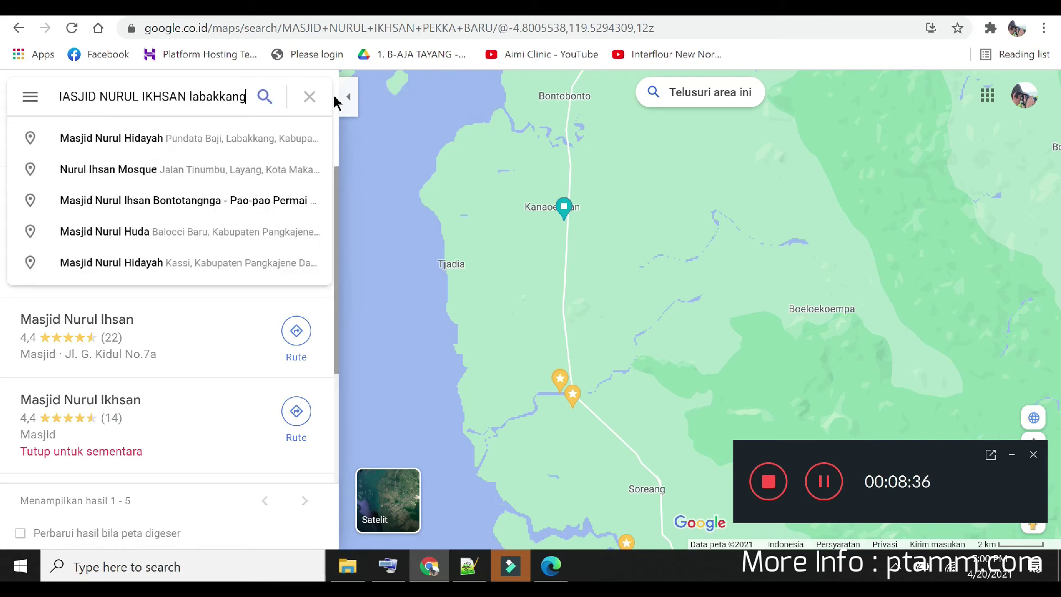
{"action": "key", "text": "Return"}
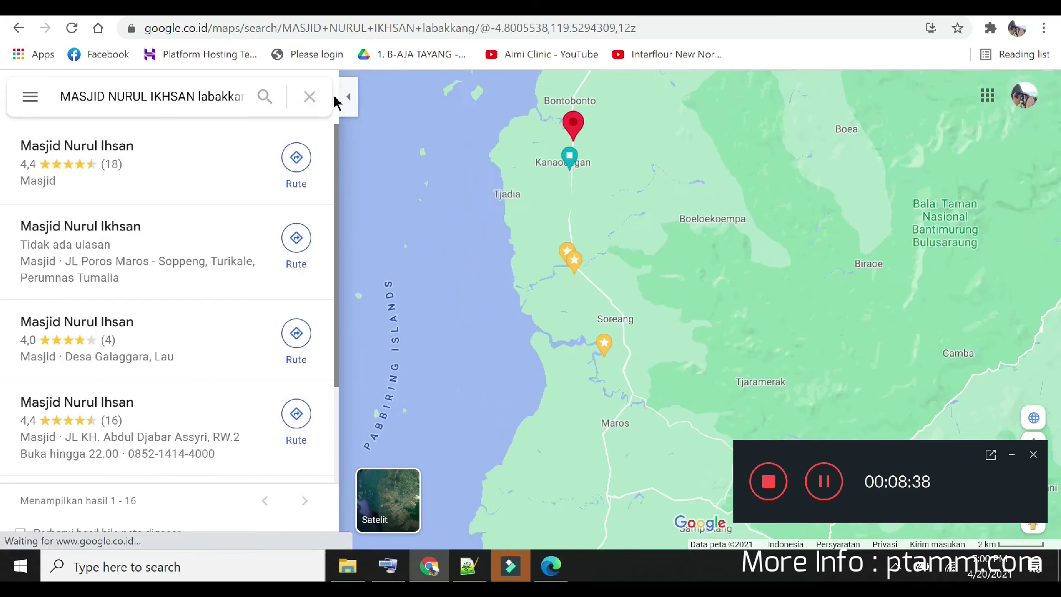
{"action": "scroll", "coordinate": [575, 132], "scroll_direction": "up", "scroll_amount": 5}
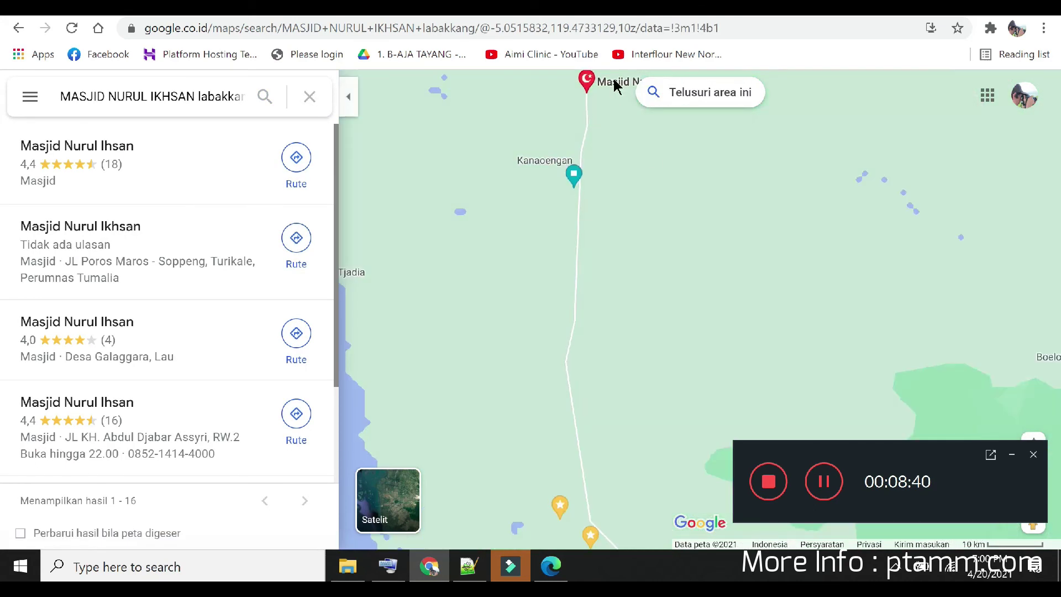
{"action": "scroll", "coordinate": [729, 287], "scroll_direction": "up", "scroll_amount": 5}
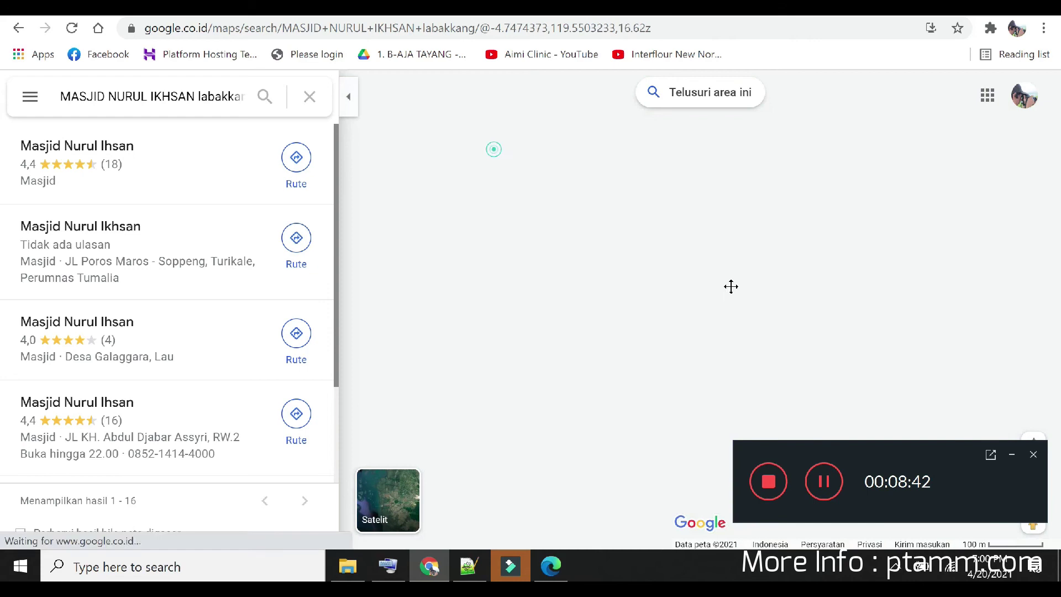
{"action": "left_click", "coordinate": [587, 222]}
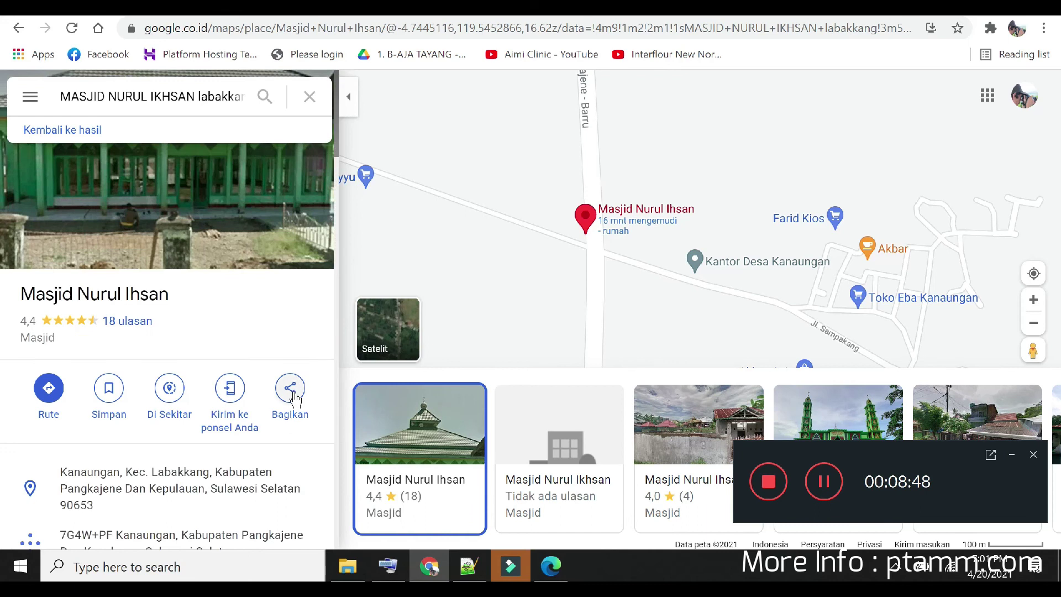
{"action": "left_click", "coordinate": [290, 393]}
{"action": "left_click", "coordinate": [649, 344]}
{"action": "key", "text": "ctrl+c"}
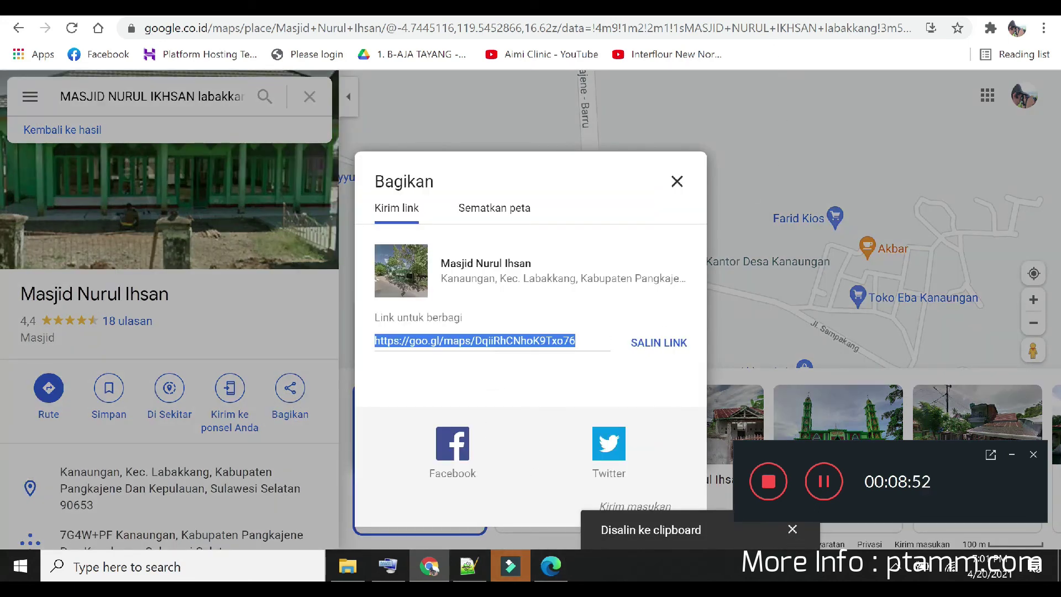
{"action": "key", "text": "ctrl+shift+Tab"}
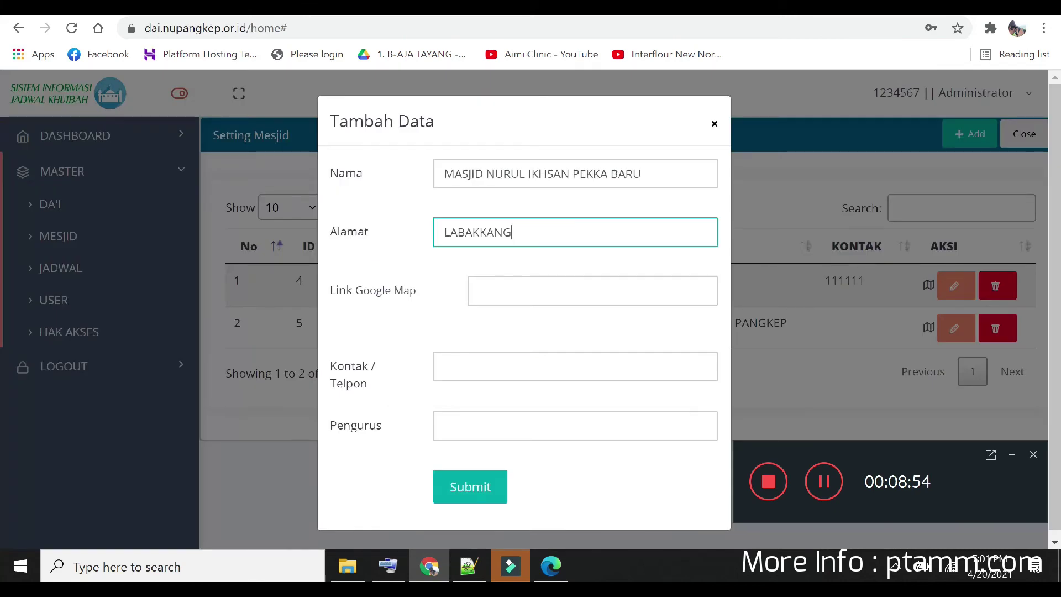
- Paste the copied Google Maps share link into Link Google Map
{"action": "right_click", "coordinate": [506, 291]}
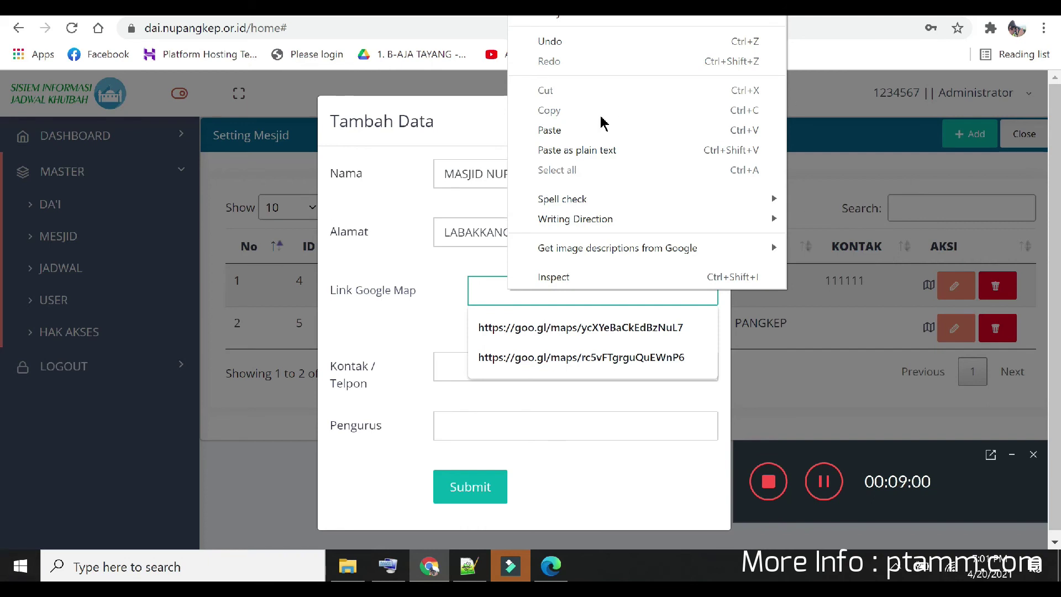
{"action": "left_click", "coordinate": [587, 130]}
{"action": "left_click", "coordinate": [481, 420]}
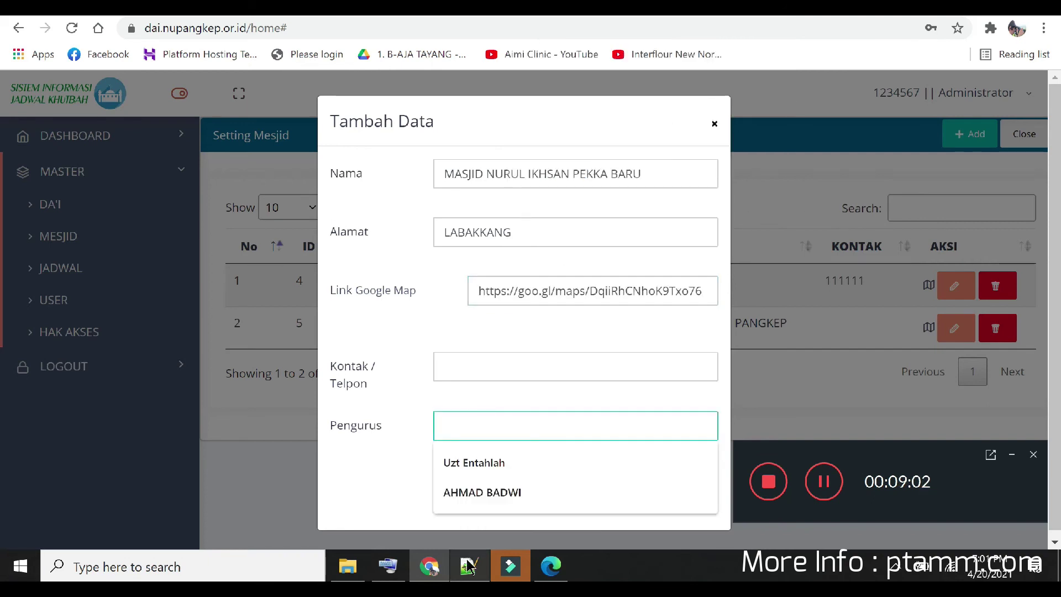
- Copy the secretary's name from the PDF into Pengurus and submit the new mosque
{"action": "left_click", "coordinate": [551, 565]}
{"action": "scroll", "coordinate": [655, 281], "scroll_direction": "down", "scroll_amount": 10}
{"action": "scroll", "coordinate": [657, 282], "scroll_direction": "up", "scroll_amount": 10}
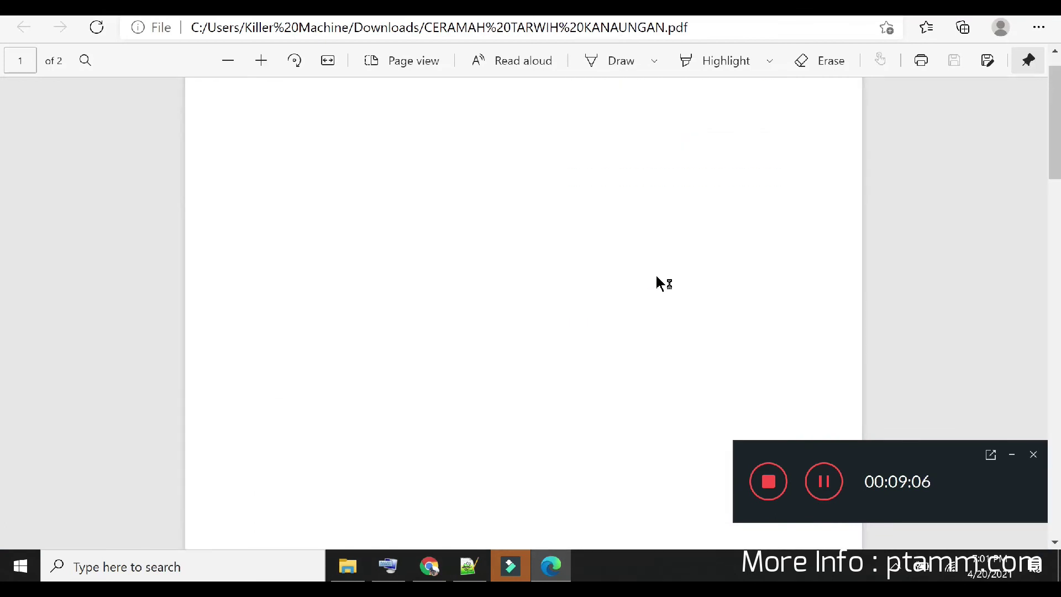
{"action": "scroll", "coordinate": [2, 221], "scroll_direction": "down", "scroll_amount": 8}
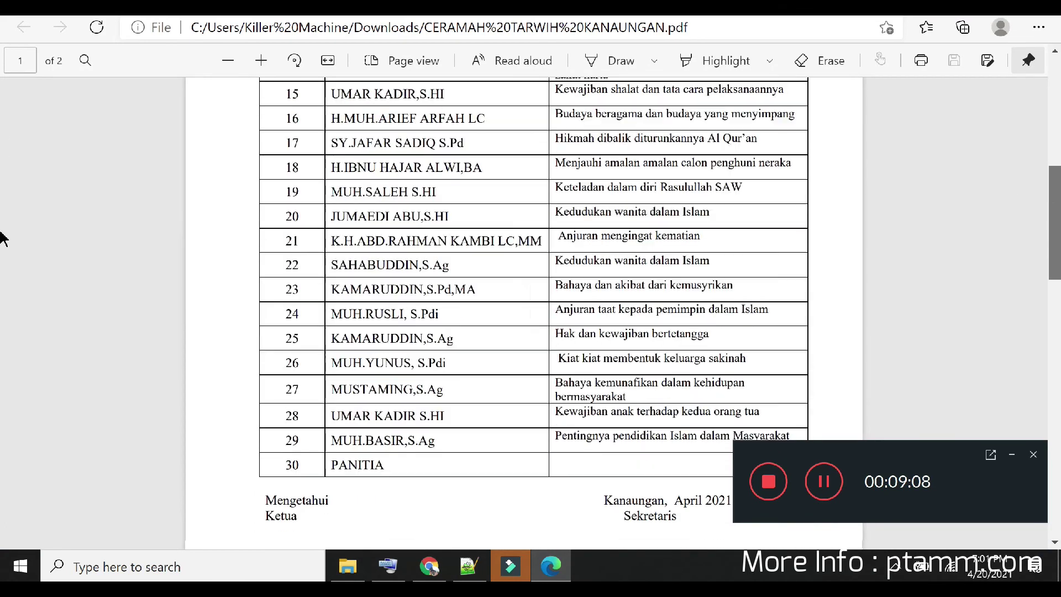
{"action": "scroll", "coordinate": [1, 237], "scroll_direction": "down", "scroll_amount": 3}
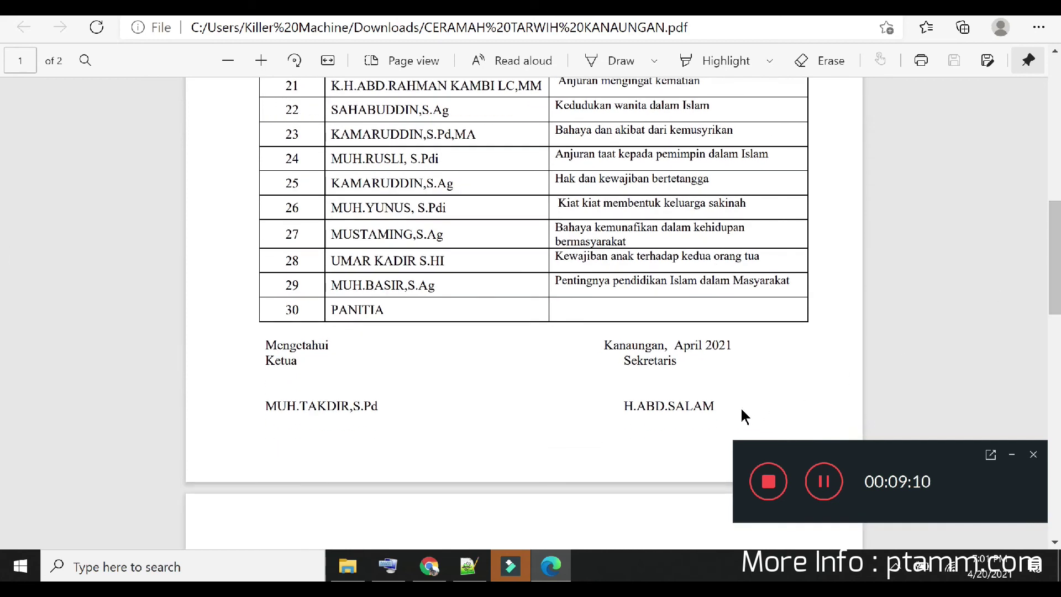
{"action": "triple_click", "coordinate": [601, 397]}
{"action": "key", "text": "ctrl+c"}
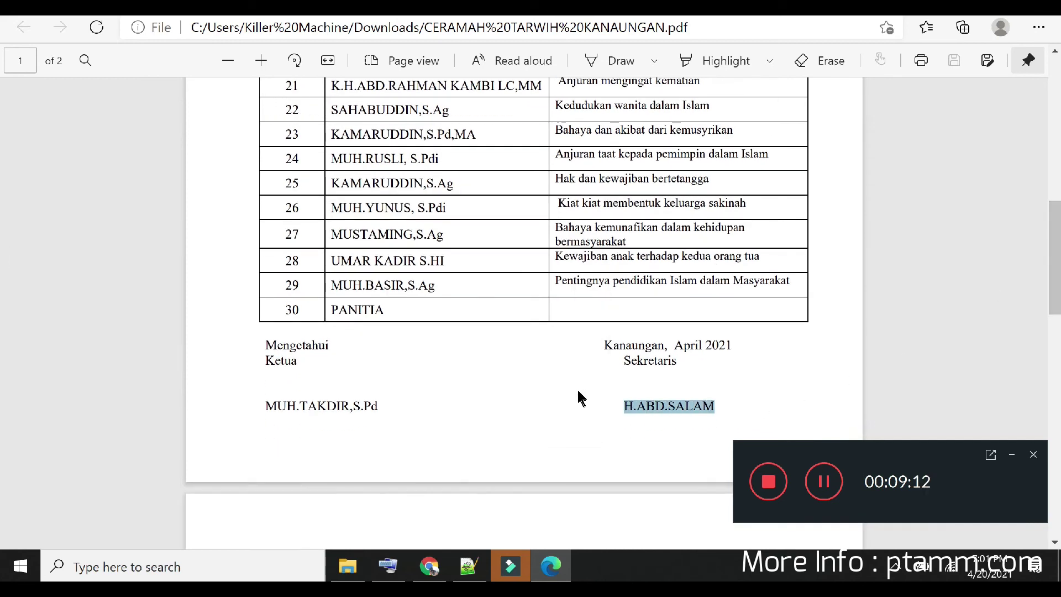
{"action": "left_click", "coordinate": [553, 577]}
{"action": "right_click", "coordinate": [546, 423]}
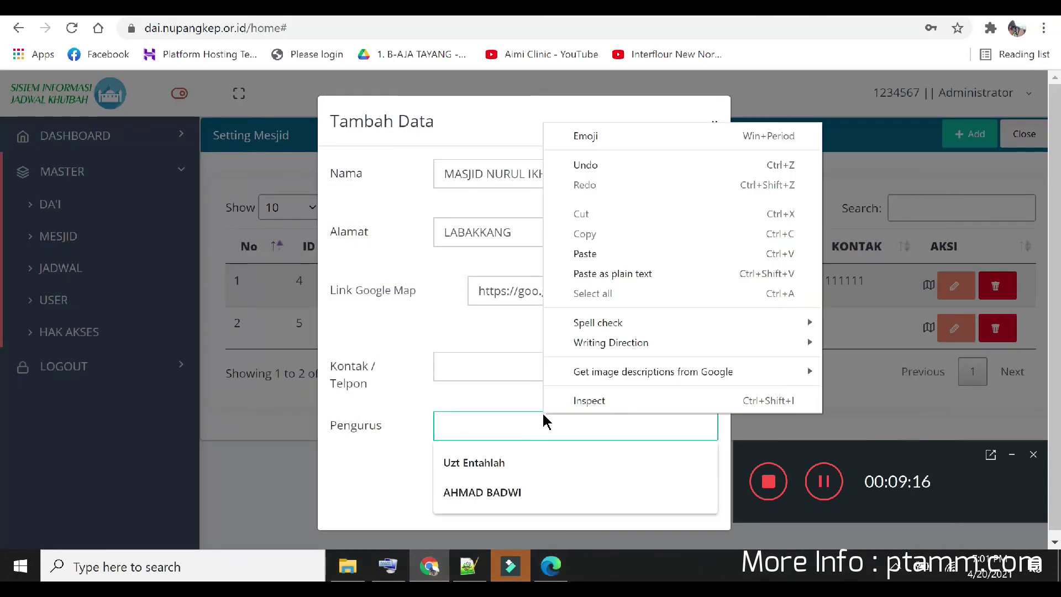
{"action": "left_click", "coordinate": [602, 254]}
{"action": "left_click", "coordinate": [469, 487]}
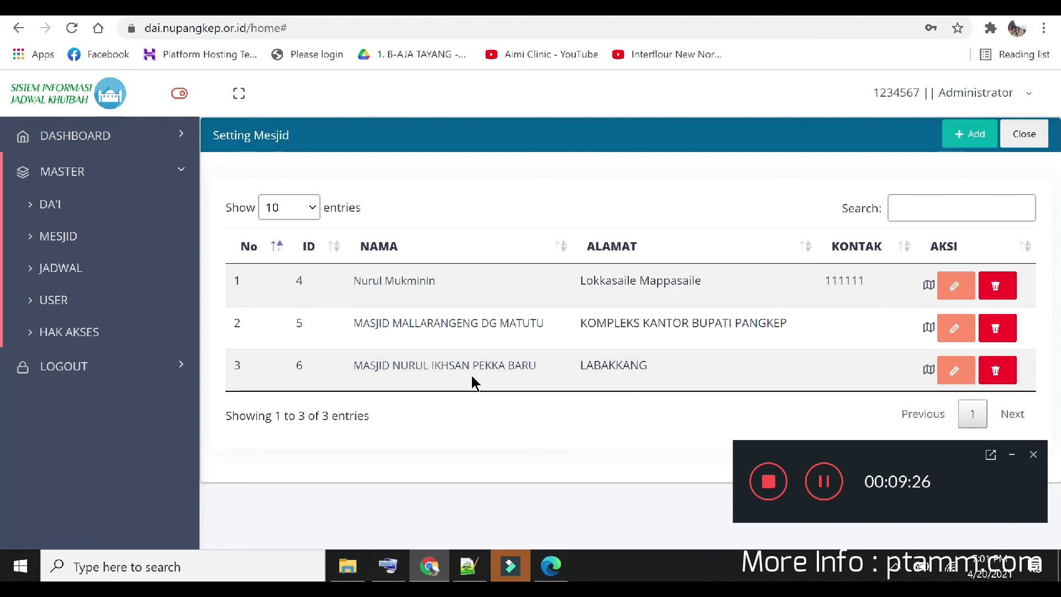
- Copy the row 9 preacher's name from the Tarwih schedule PDF
{"action": "left_click", "coordinate": [64, 219]}
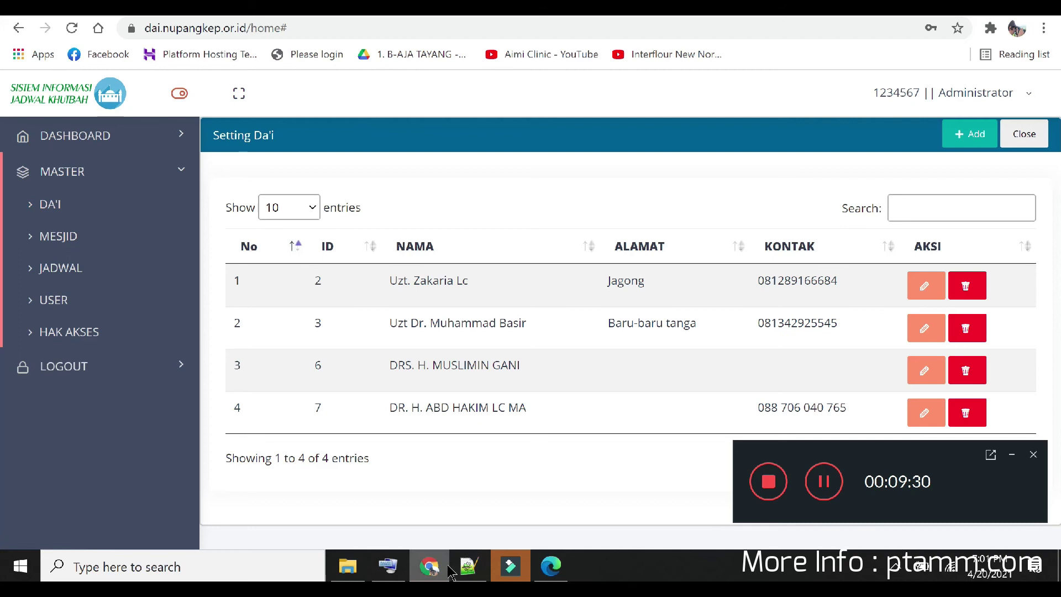
{"action": "left_click", "coordinate": [551, 565]}
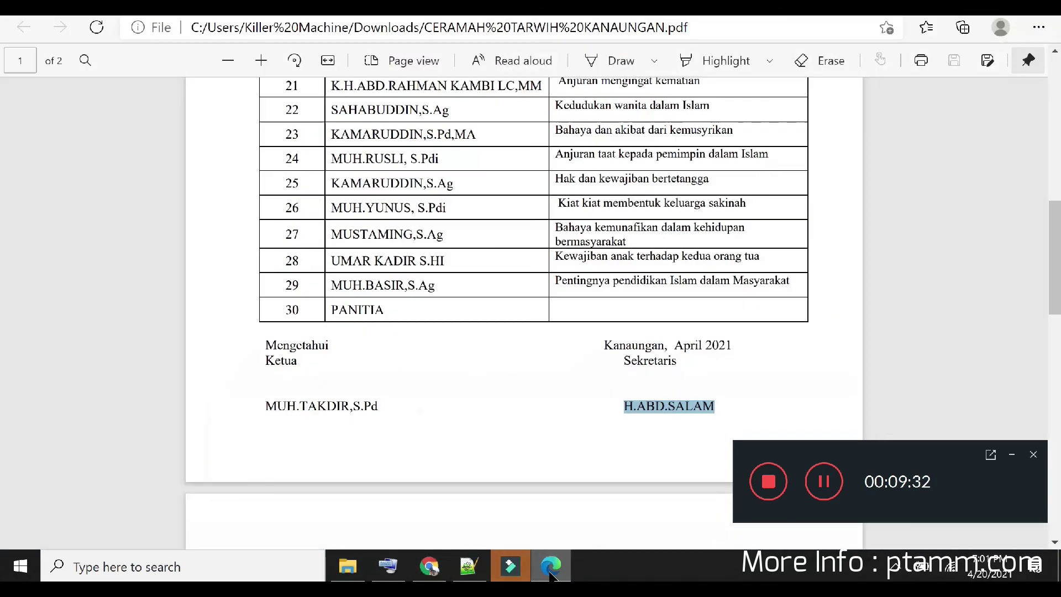
{"action": "scroll", "coordinate": [609, 184], "scroll_direction": "up", "scroll_amount": 10}
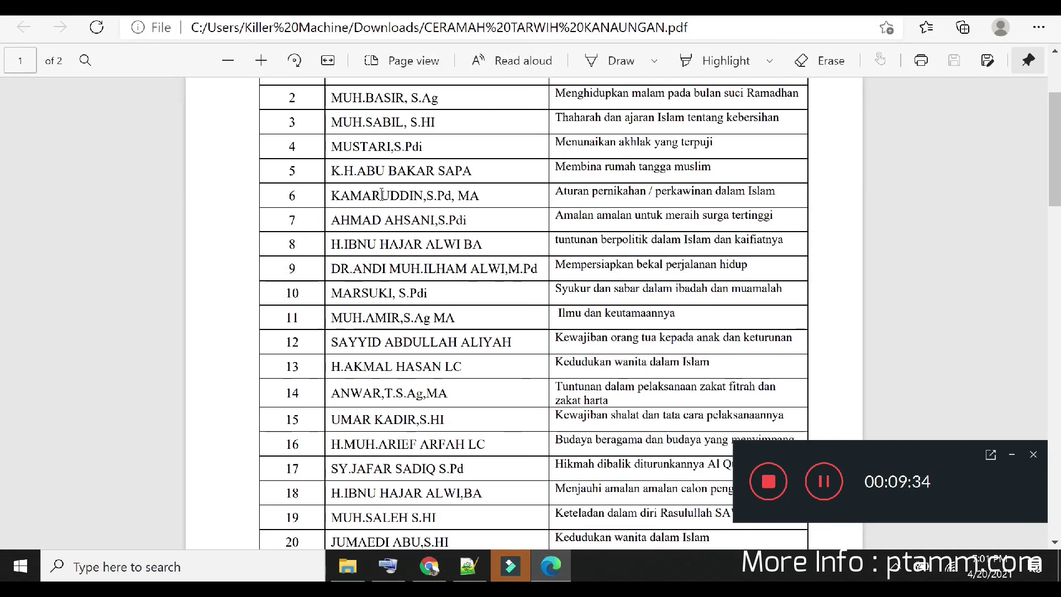
{"action": "left_click_drag", "start_coordinate": [330, 269], "coordinate": [540, 276]}
{"action": "key", "text": "ctrl+c"}
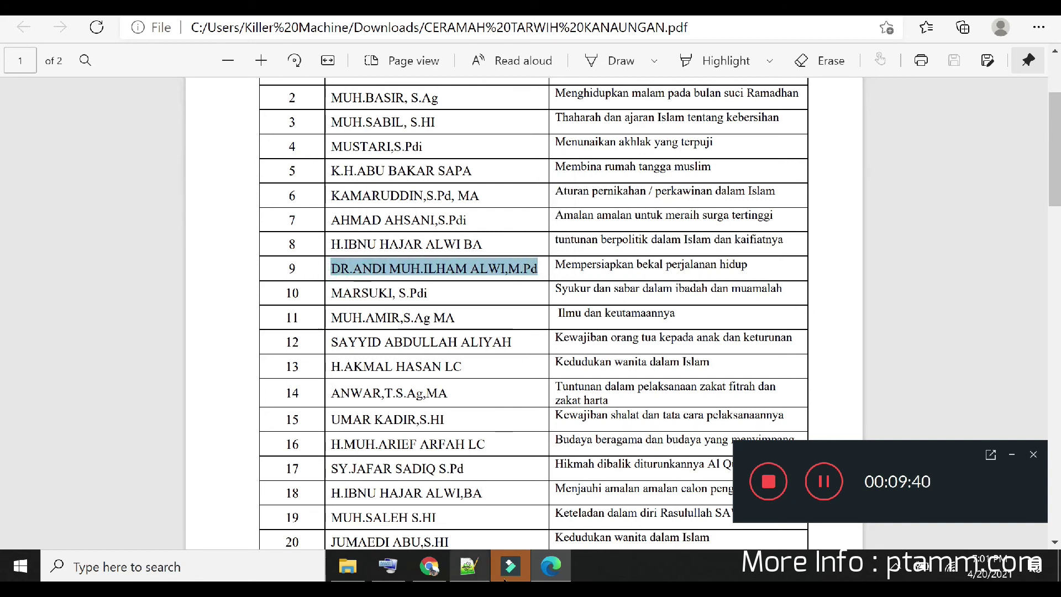
{"action": "left_click", "coordinate": [429, 565]}
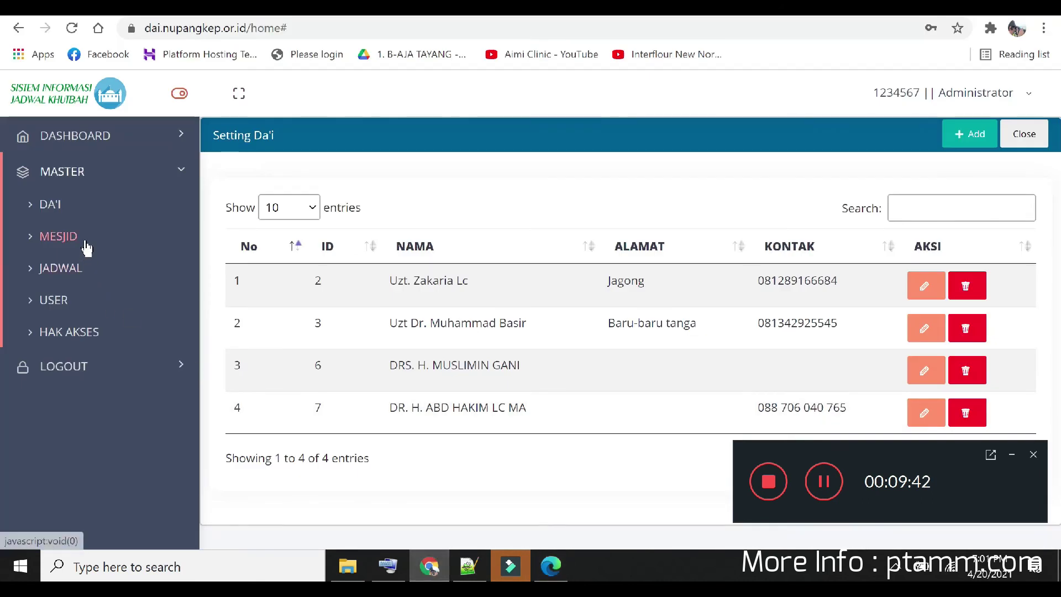
- Add a new Da'i with the pasted preacher's name and submit it
{"action": "left_click", "coordinate": [84, 205]}
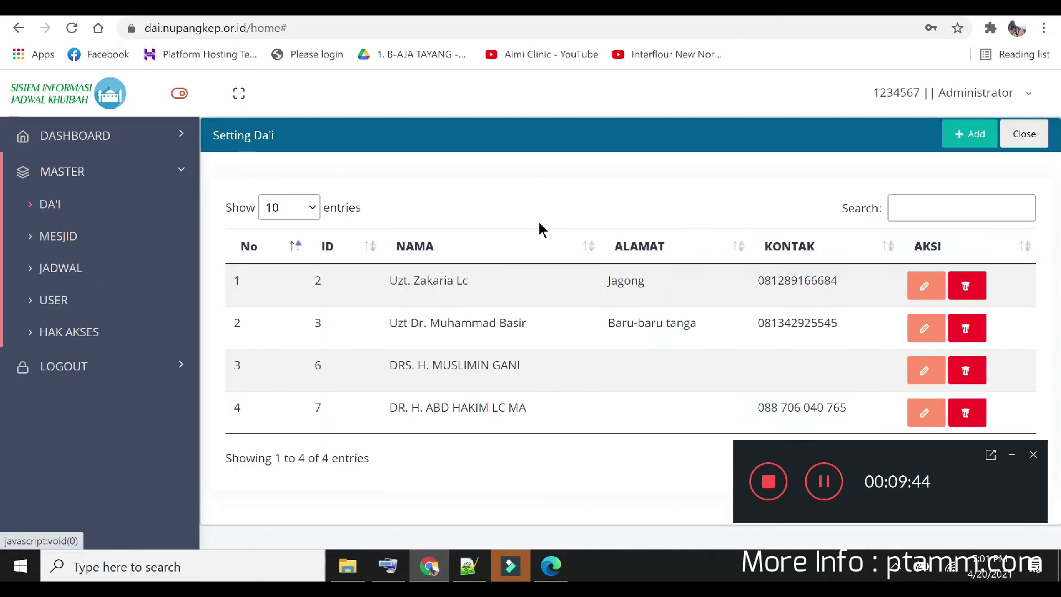
{"action": "left_click", "coordinate": [958, 143]}
{"action": "left_click", "coordinate": [466, 176]}
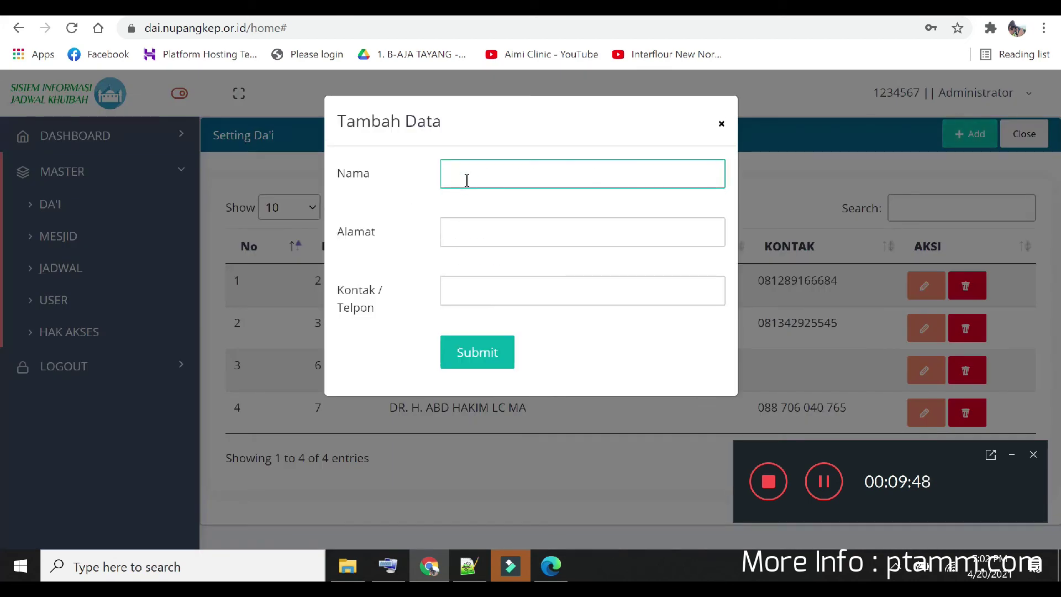
{"action": "key", "text": "ctrl+v"}
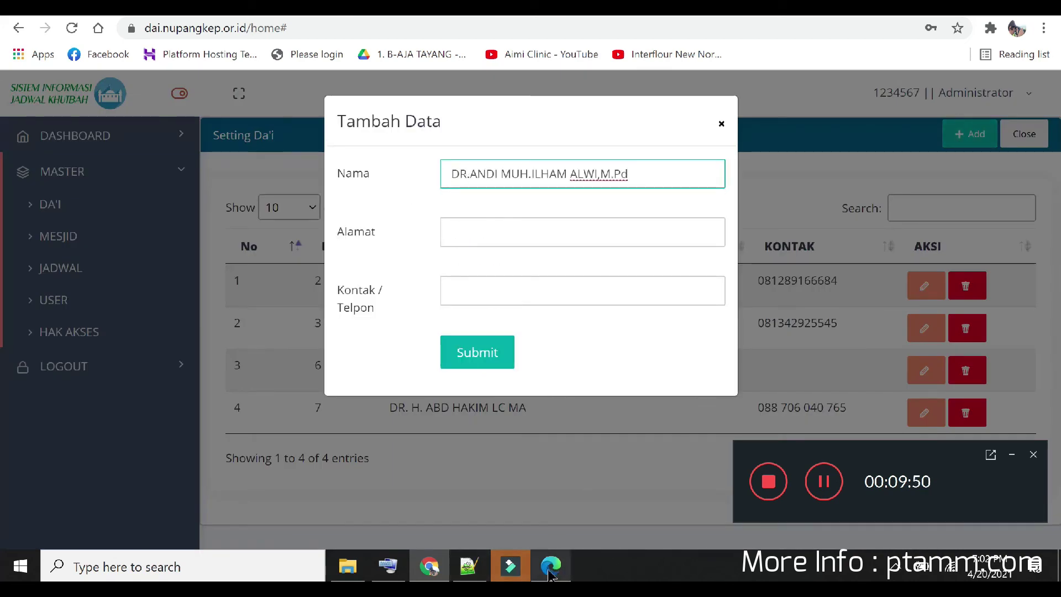
{"action": "left_click", "coordinate": [552, 572]}
{"action": "left_click", "coordinate": [551, 571]}
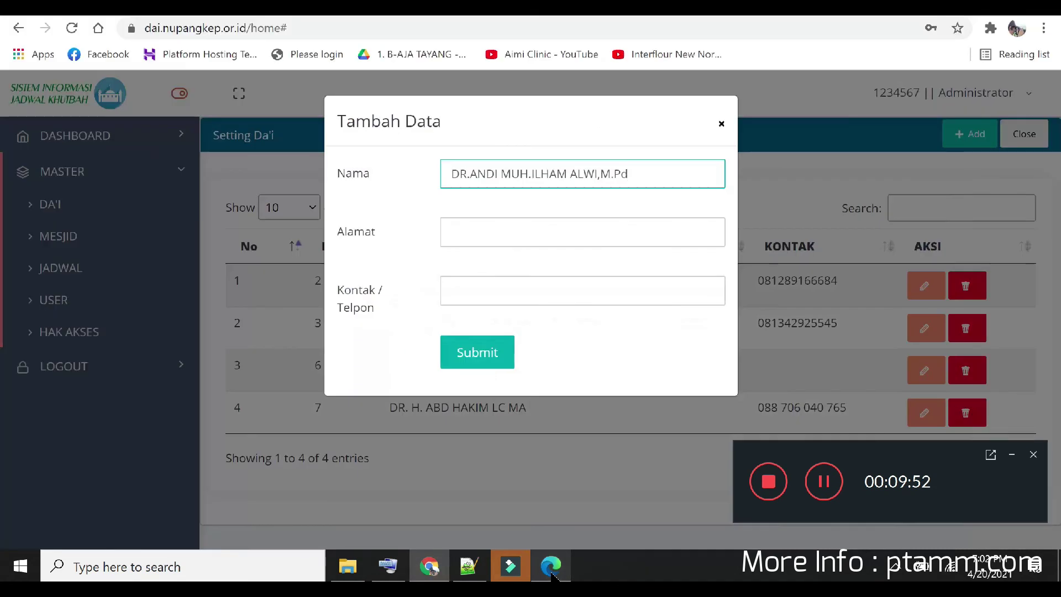
{"action": "left_click", "coordinate": [464, 365]}
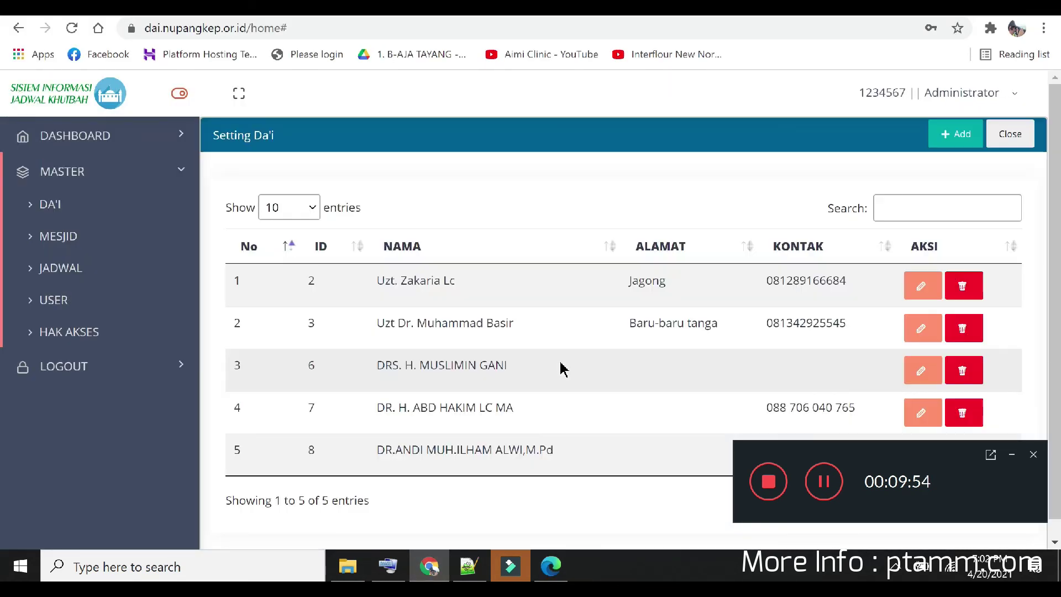
- Start a new schedule with the new Da'i, MASJID NURUL IKHSAN PEKKA BARU and Ceramah Tarawih
{"action": "left_click", "coordinate": [70, 274]}
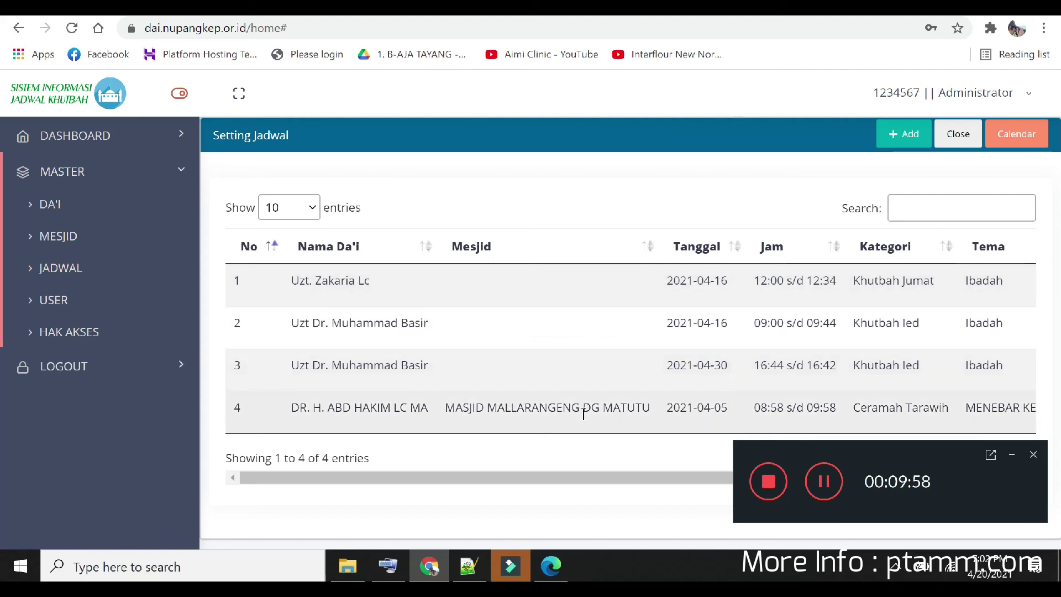
{"action": "left_click", "coordinate": [902, 137]}
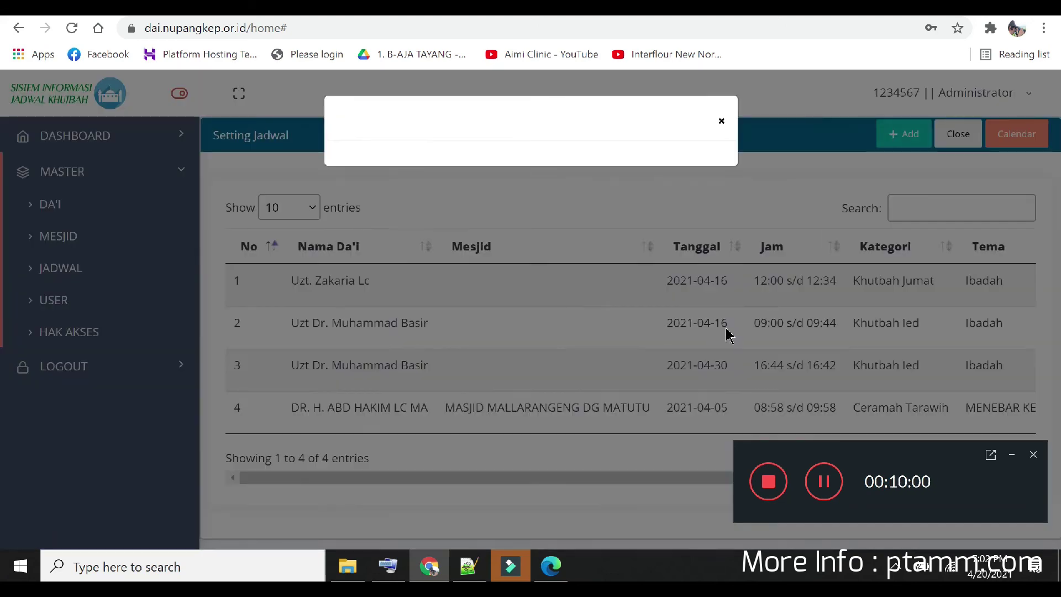
{"action": "left_click", "coordinate": [642, 174]}
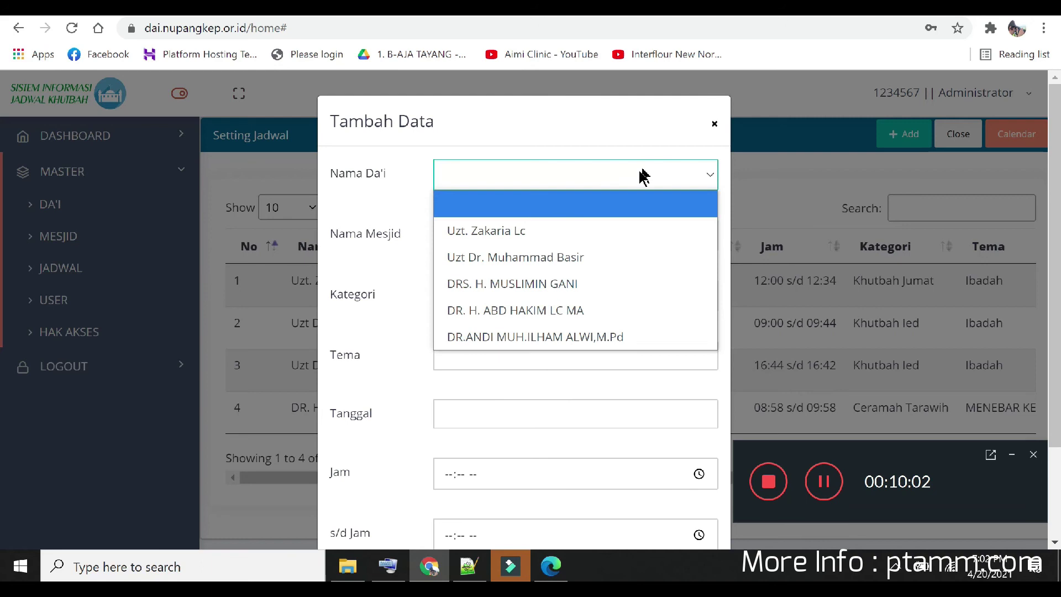
{"action": "left_click", "coordinate": [532, 342]}
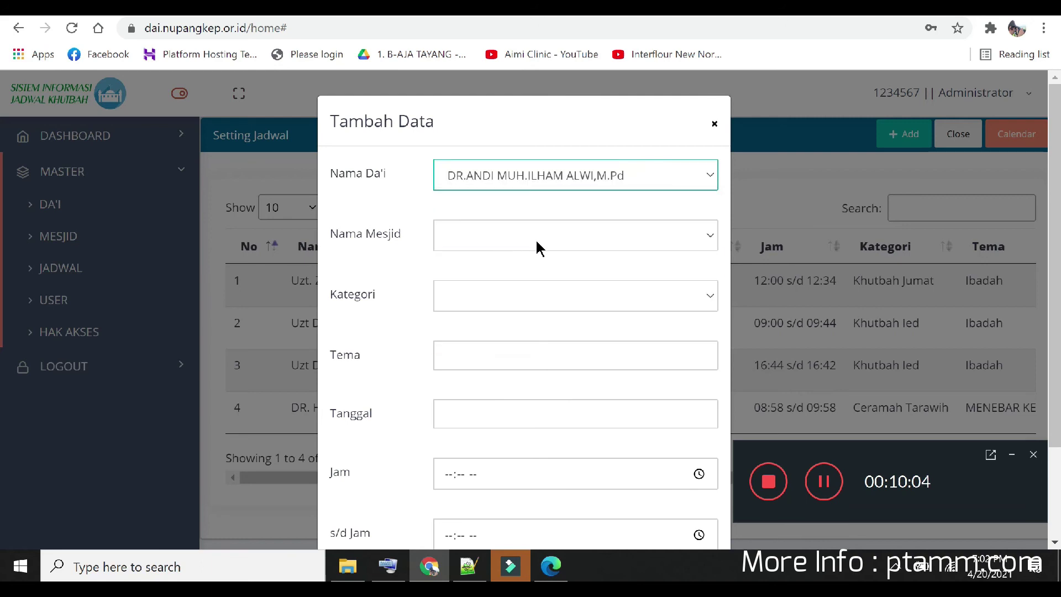
{"action": "left_click", "coordinate": [539, 243]}
{"action": "left_click", "coordinate": [556, 344]}
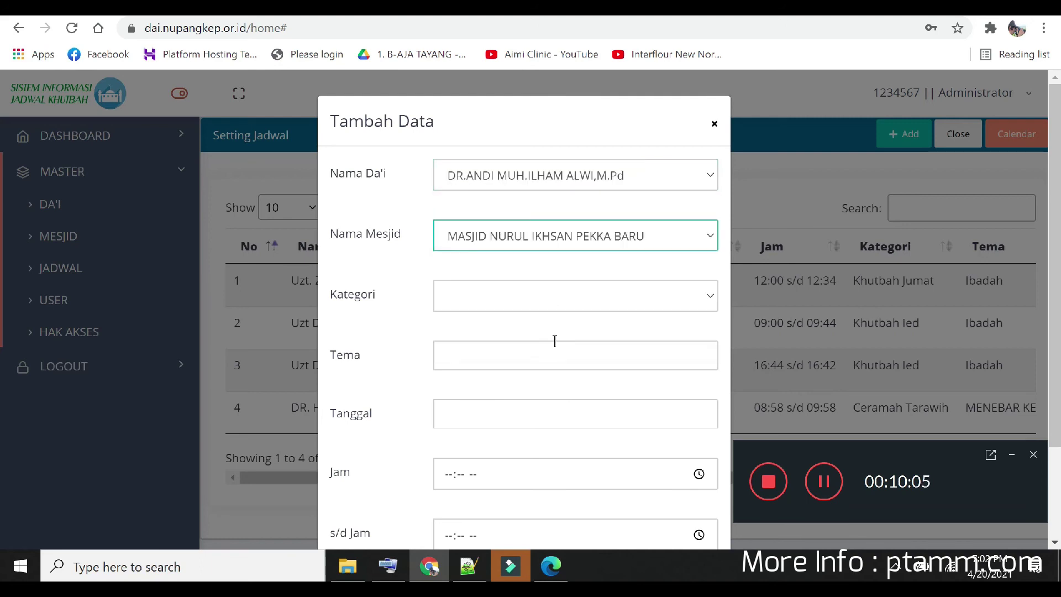
{"action": "left_click", "coordinate": [530, 300]}
{"action": "scroll", "coordinate": [528, 241], "scroll_direction": "down", "scroll_amount": 1}
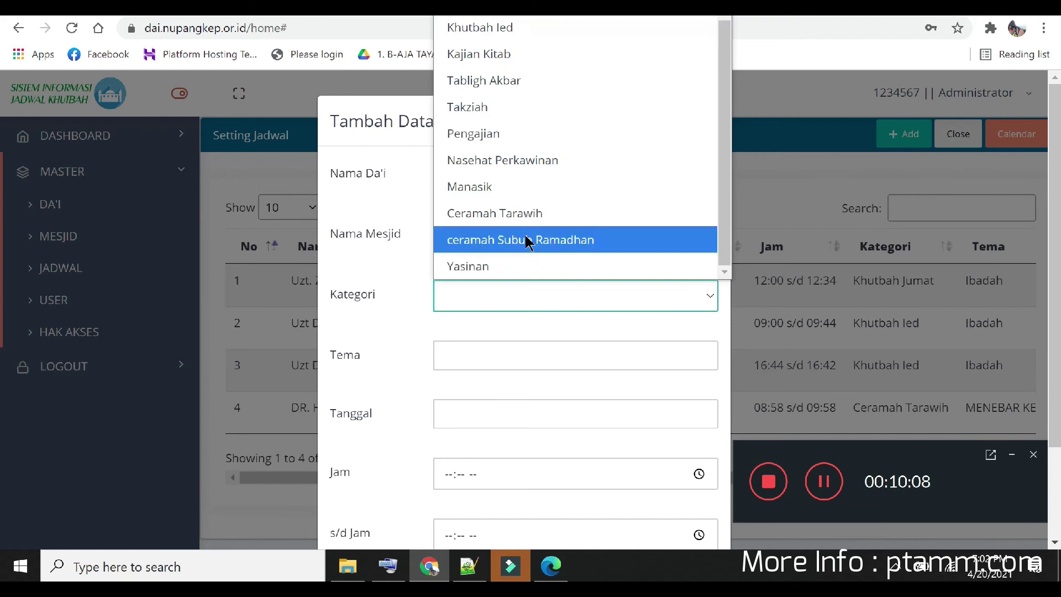
{"action": "left_click", "coordinate": [528, 237]}
{"action": "left_click", "coordinate": [581, 307]}
{"action": "left_click", "coordinate": [510, 238]}
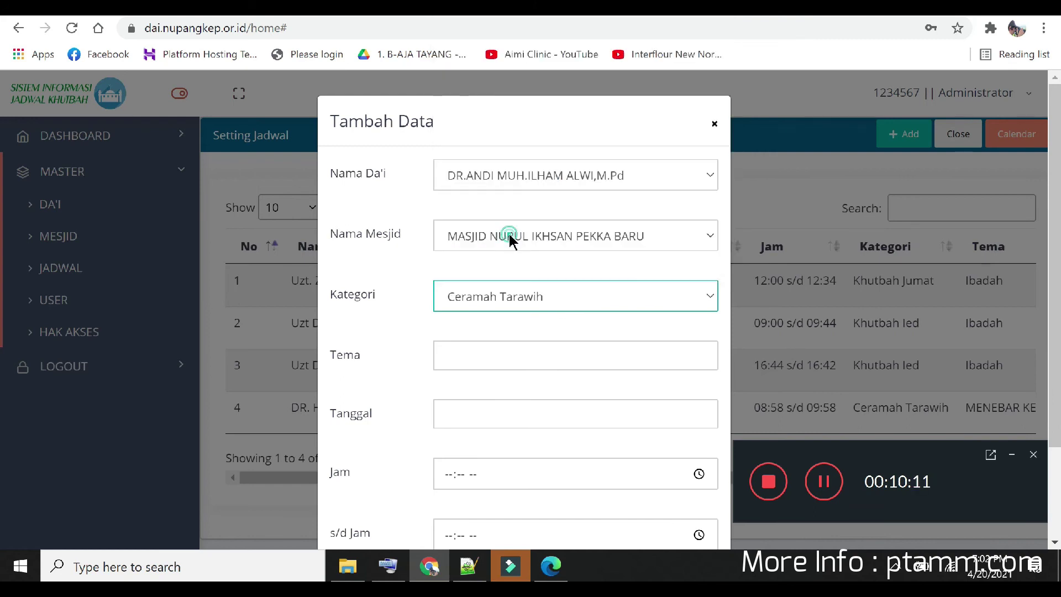
- Paste the theme 'Mempersiapkan bekal perjalanan hidup' from the PDF into Tema
{"action": "left_click", "coordinate": [501, 357]}
{"action": "left_click", "coordinate": [551, 564]}
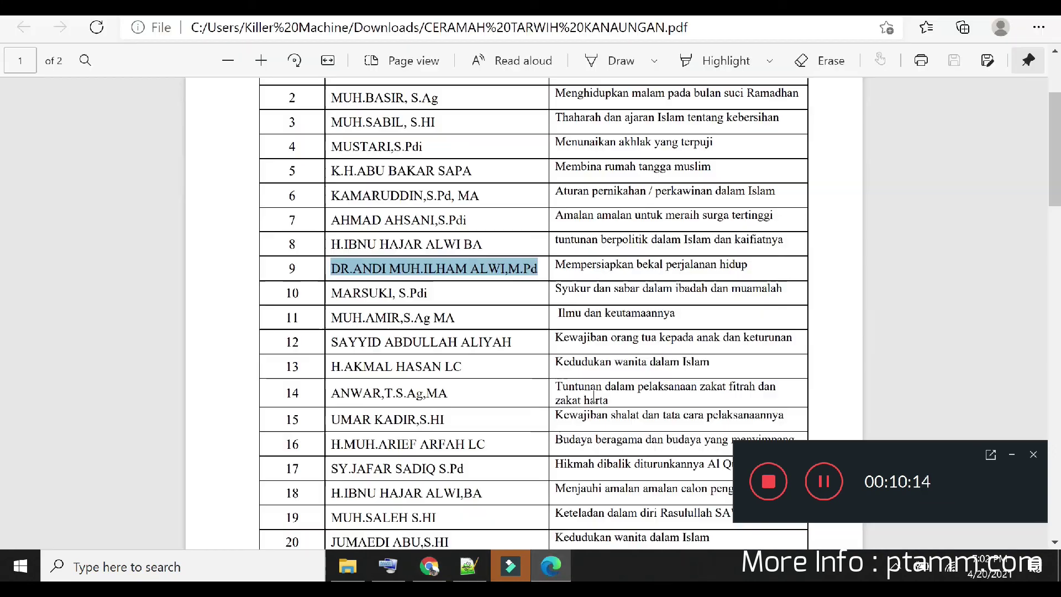
{"action": "left_click_drag", "start_coordinate": [555, 266], "coordinate": [765, 268]}
{"action": "key", "text": "ctrl+c"}
{"action": "left_click", "coordinate": [429, 565]}
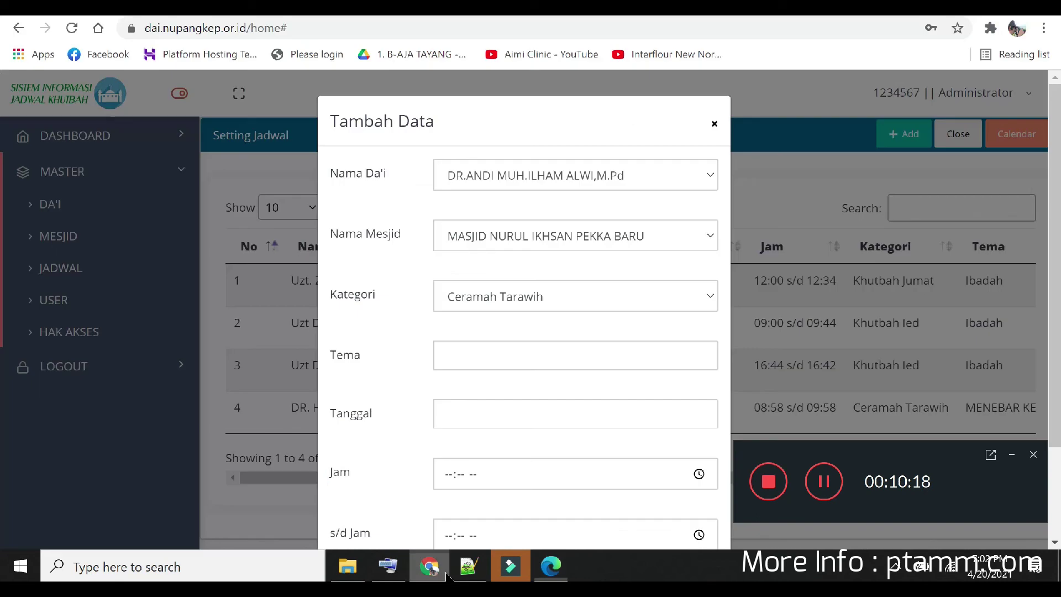
{"action": "key", "text": "ctrl+v"}
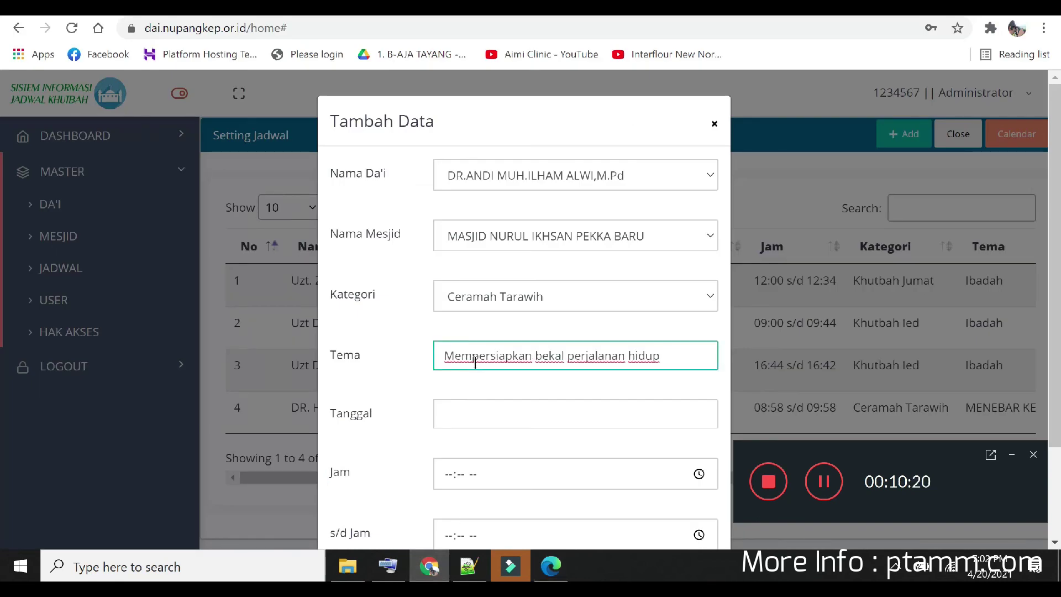
- Set the date to 21 April 2021, start hour 8 PM, end hour 9, and save
{"action": "left_click", "coordinate": [473, 424]}
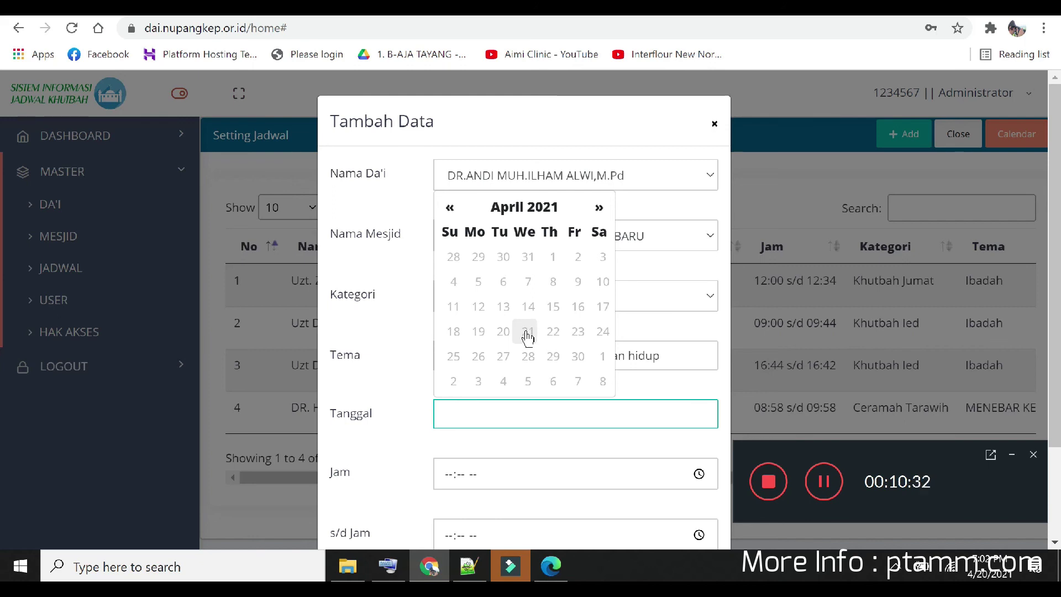
{"action": "left_click", "coordinate": [528, 334]}
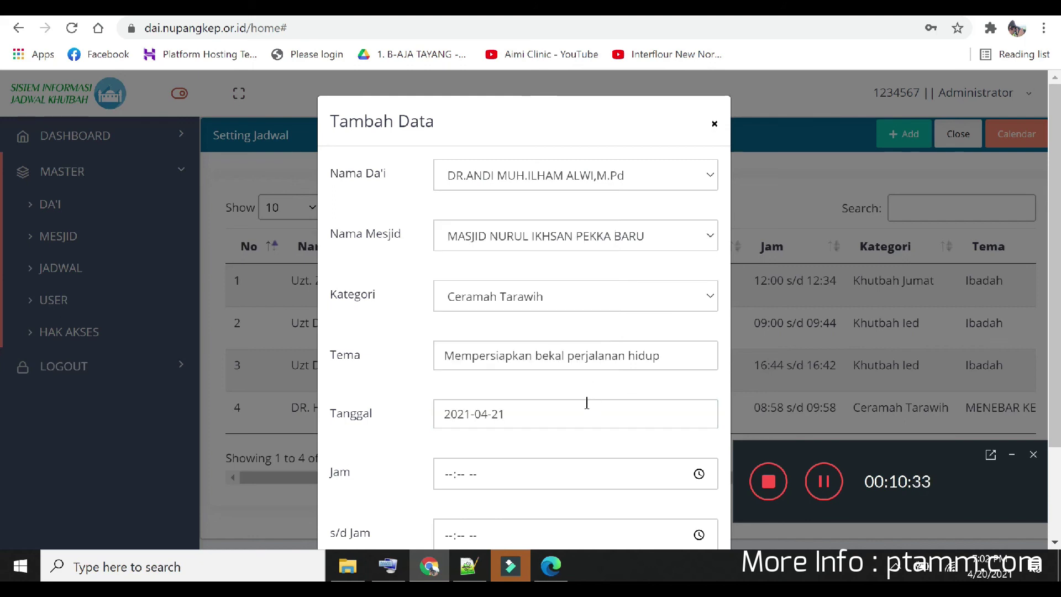
{"action": "left_click", "coordinate": [699, 473]}
{"action": "left_click", "coordinate": [460, 289]}
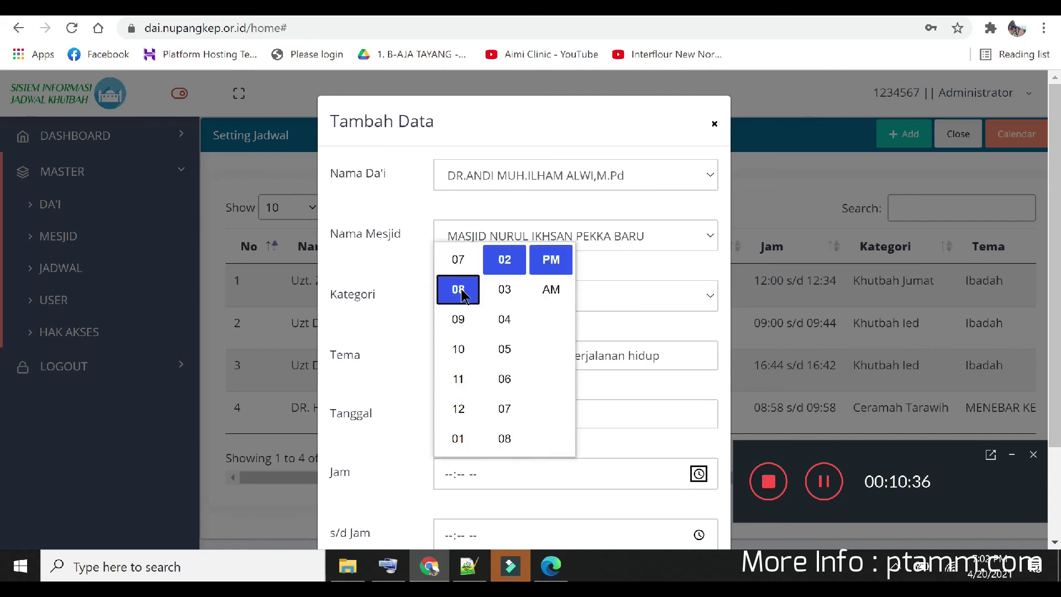
{"action": "left_click", "coordinate": [544, 289]}
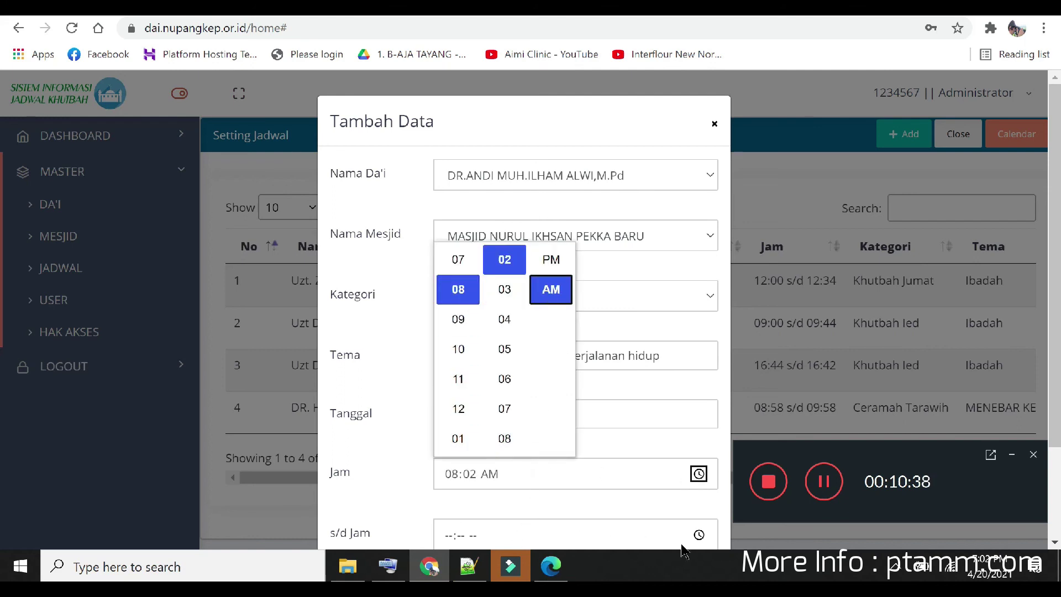
{"action": "left_click", "coordinate": [649, 543]}
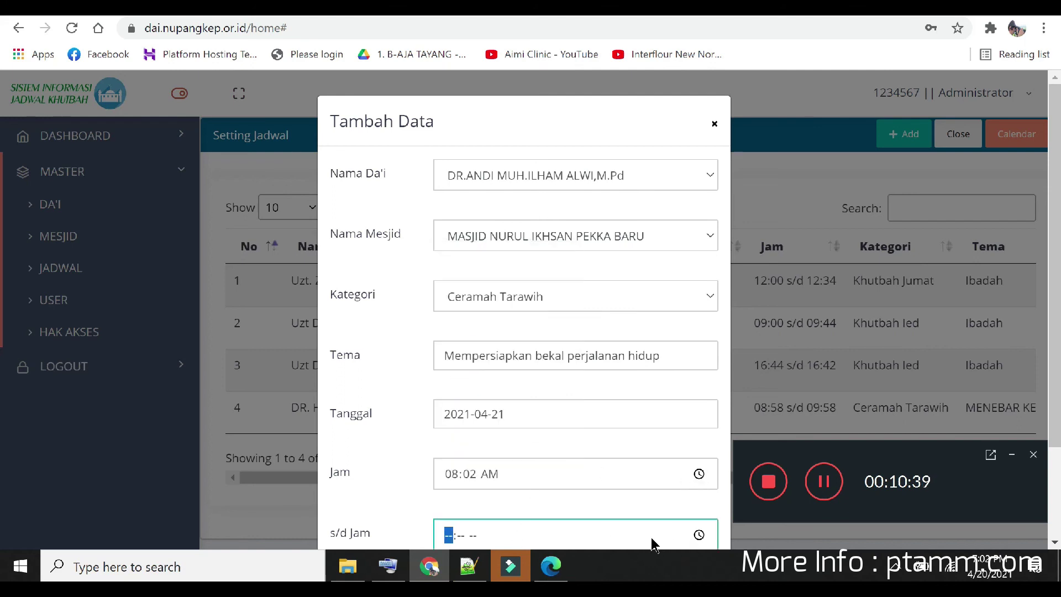
{"action": "left_click", "coordinate": [698, 535]}
{"action": "left_click", "coordinate": [458, 380]}
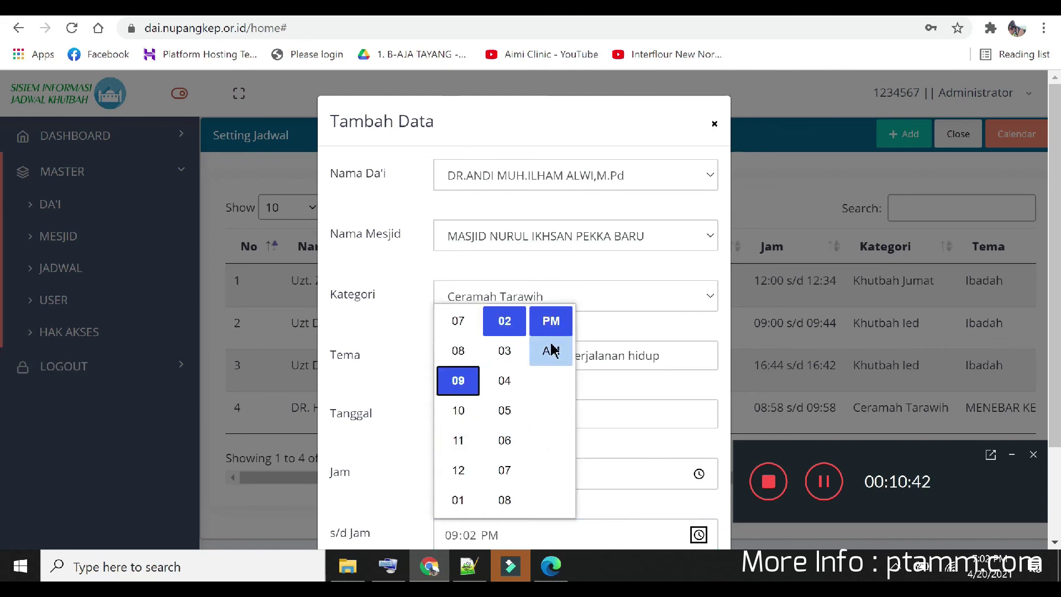
{"action": "left_click", "coordinate": [551, 350]}
{"action": "left_click", "coordinate": [698, 473]}
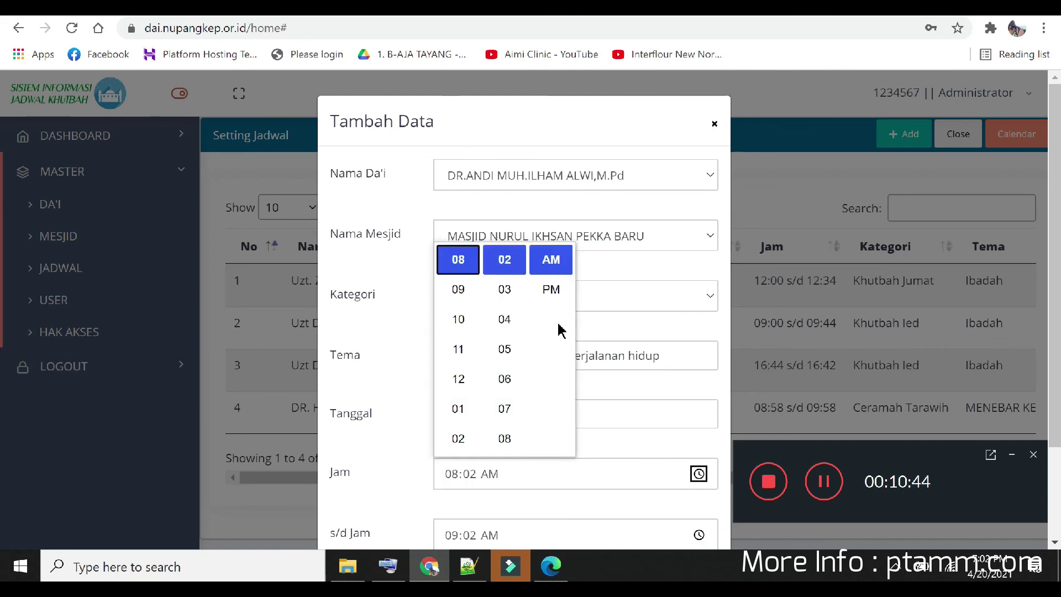
{"action": "left_click", "coordinate": [558, 290]}
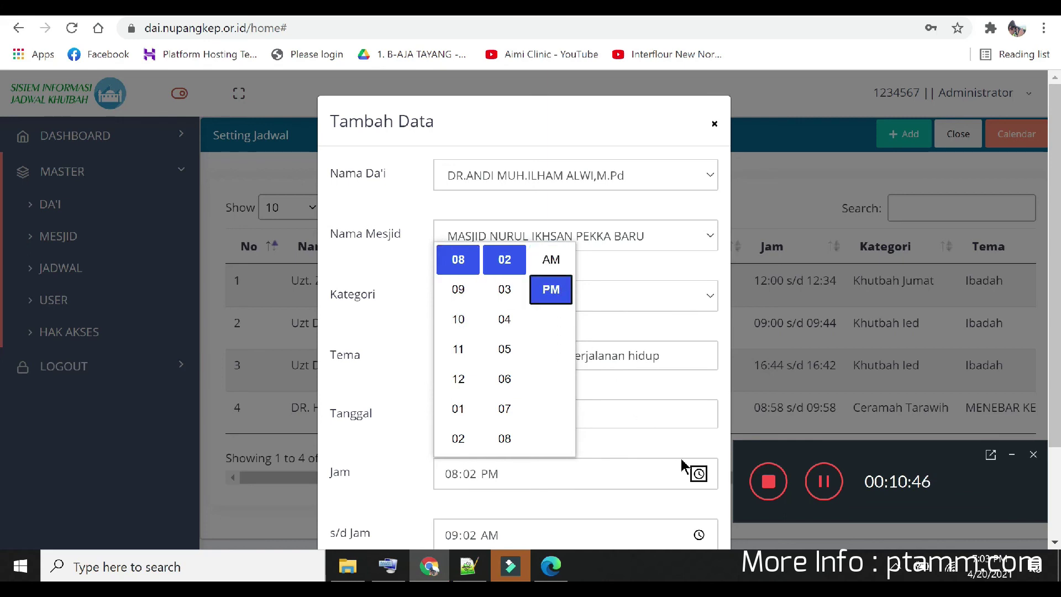
{"action": "scroll", "coordinate": [586, 409], "scroll_direction": "down", "scroll_amount": 3}
{"action": "left_click", "coordinate": [467, 481]}
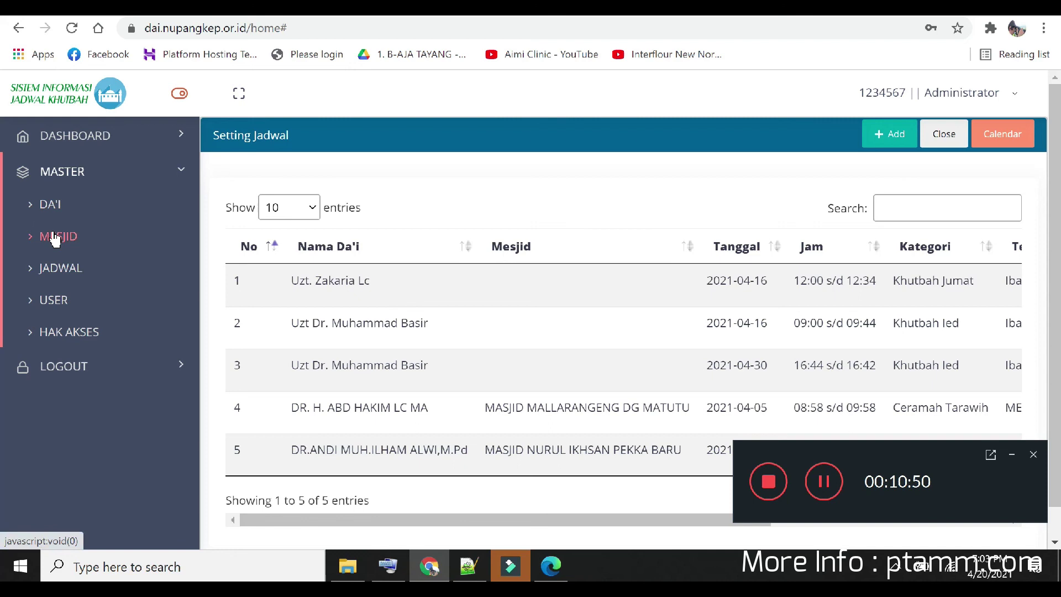
- Begin a second schedule entry for the same Da'i and mosque, then abandon it unsaved
{"action": "left_click", "coordinate": [73, 268]}
{"action": "left_click", "coordinate": [889, 133]}
{"action": "left_click", "coordinate": [630, 175]}
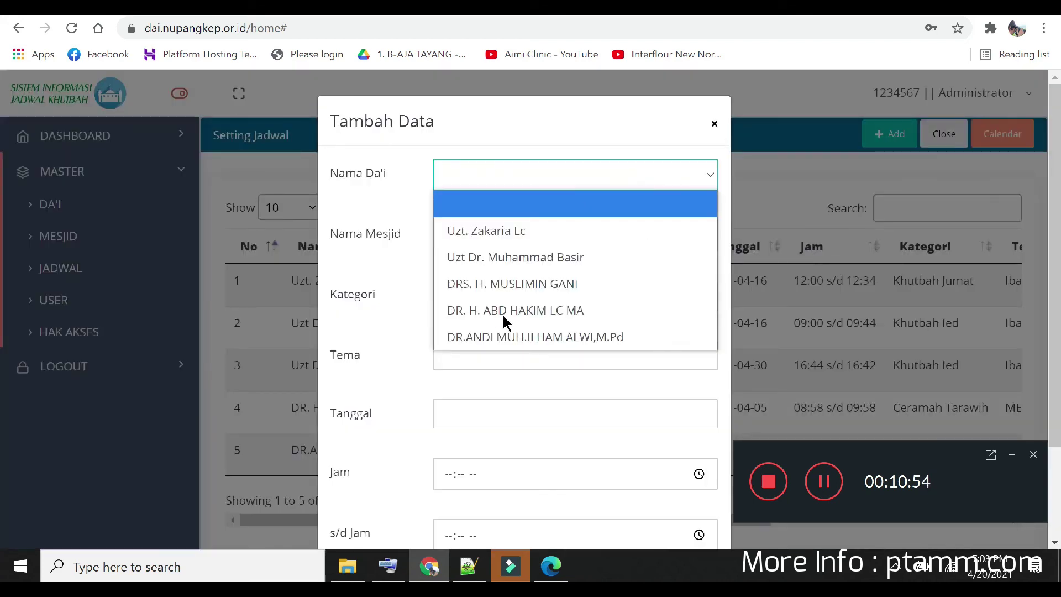
{"action": "left_click", "coordinate": [531, 338]}
{"action": "left_click", "coordinate": [561, 237]}
{"action": "left_click", "coordinate": [533, 345]}
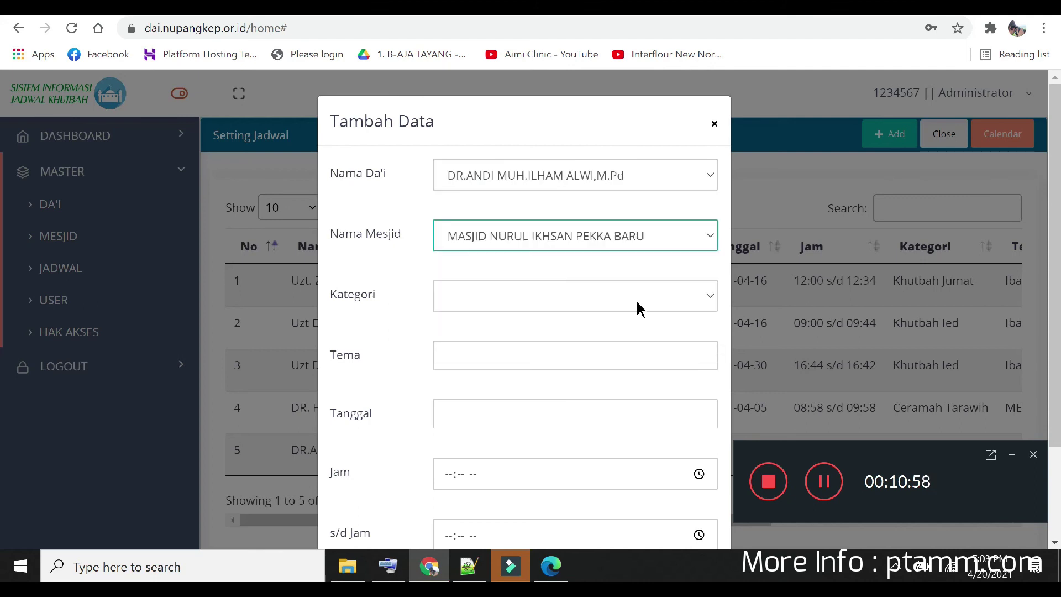
{"action": "left_click", "coordinate": [637, 308]}
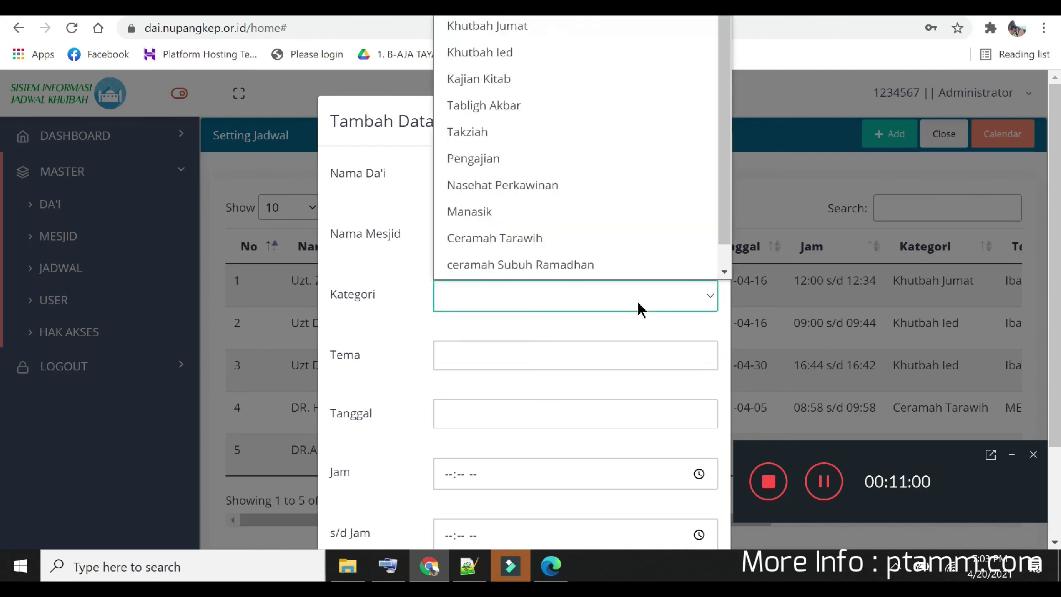
{"action": "left_click", "coordinate": [231, 371]}
{"action": "left_click", "coordinate": [234, 362]}
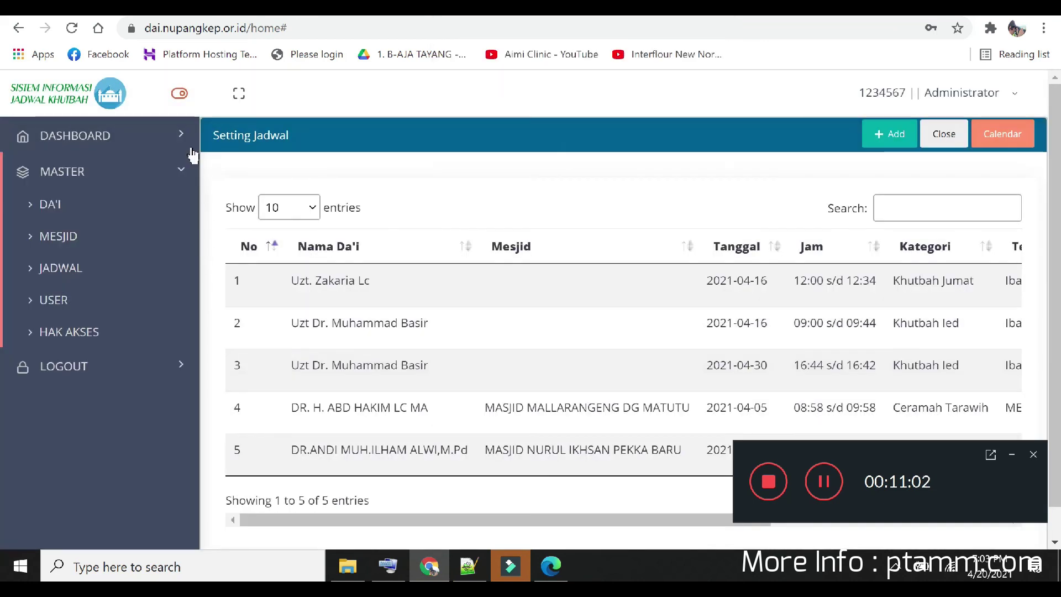
- Reload the public site and scroll up to the April 2021 calendar with the 20:02 entry on the 21st
{"action": "left_click", "coordinate": [693, 10]}
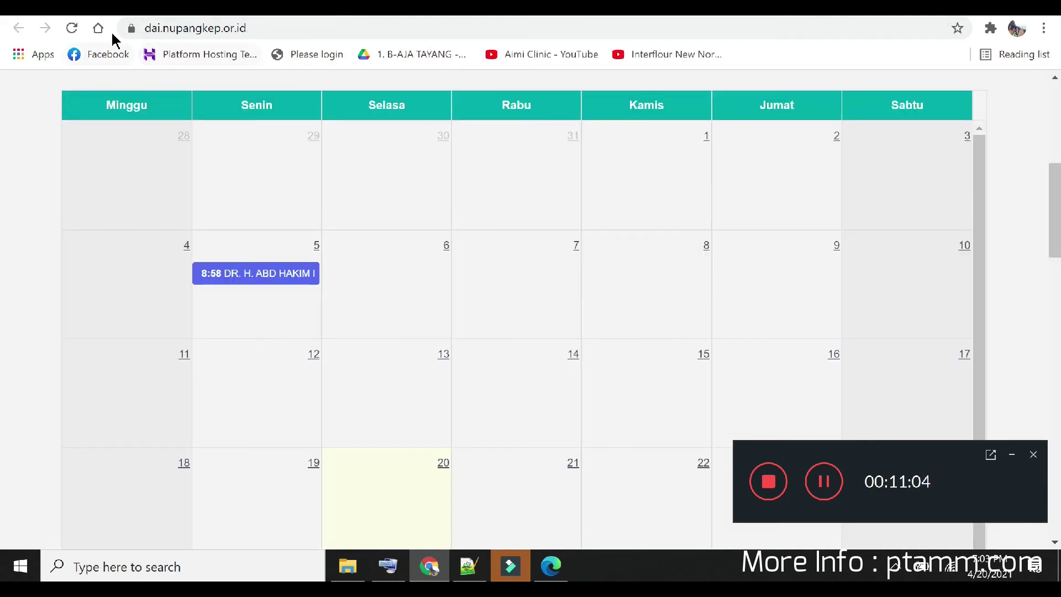
{"action": "left_click", "coordinate": [70, 28]}
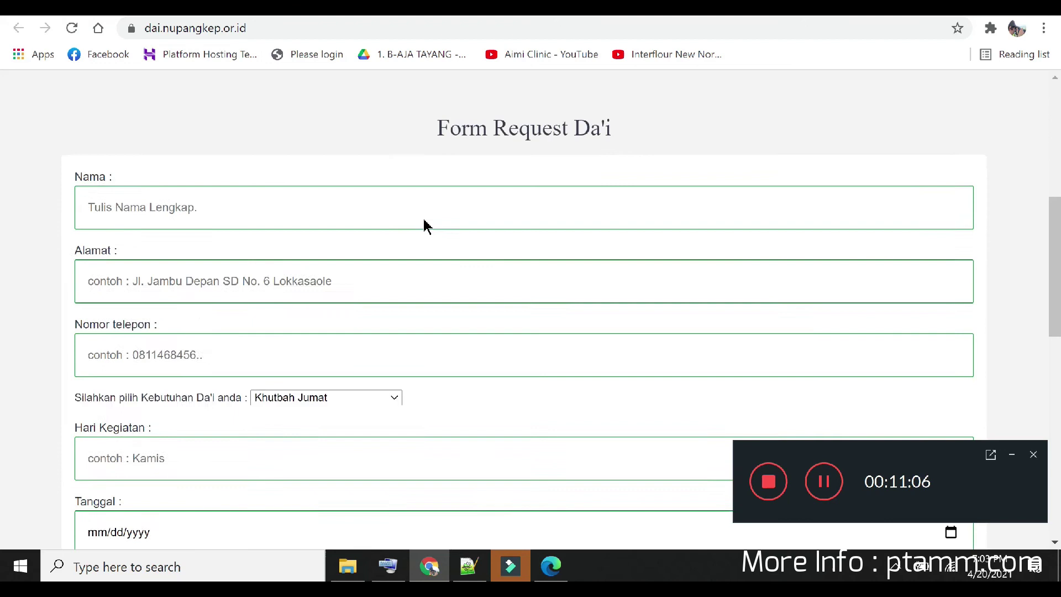
{"action": "scroll", "coordinate": [490, 232], "scroll_direction": "up", "scroll_amount": 1}
{"action": "scroll", "coordinate": [491, 231], "scroll_direction": "down", "scroll_amount": 20}
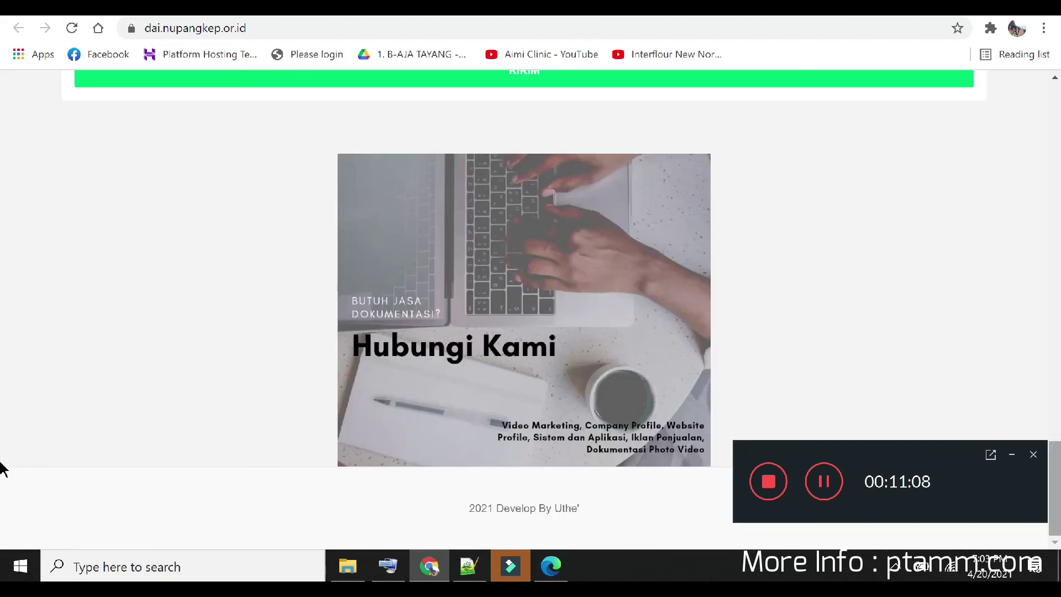
{"action": "left_click_drag", "start_coordinate": [1055, 471], "coordinate": [1060, 197]}
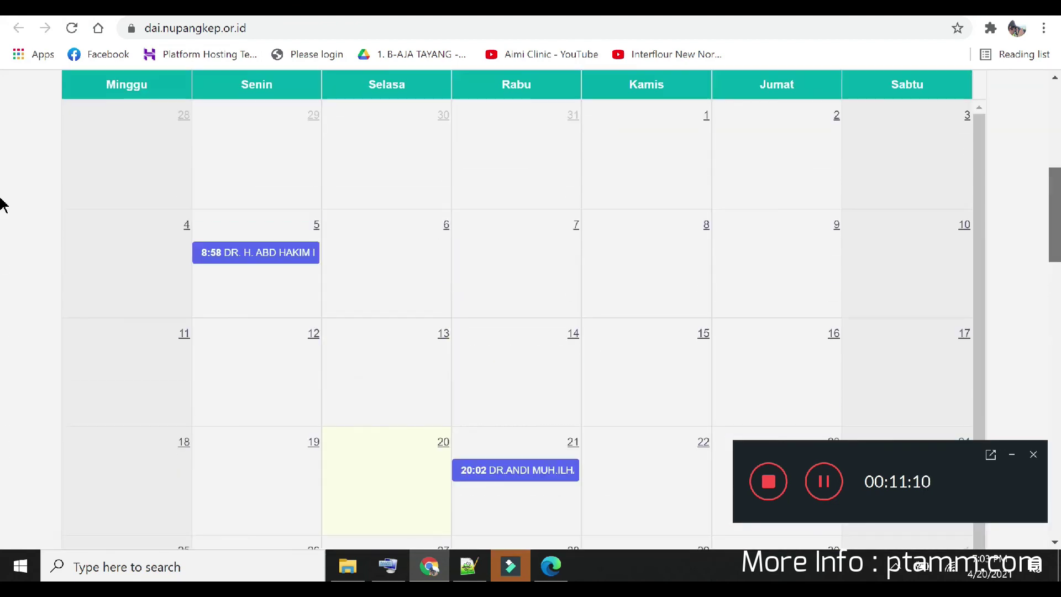
{"action": "scroll", "coordinate": [1, 205], "scroll_direction": "up", "scroll_amount": 1}
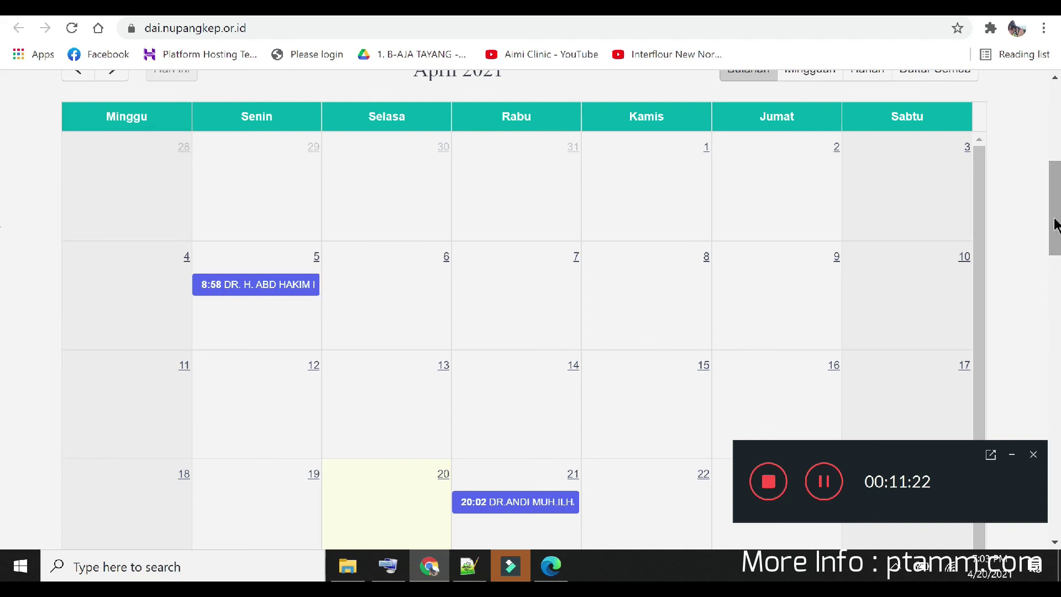
{"action": "scroll", "coordinate": [1051, 226], "scroll_direction": "up", "scroll_amount": 1}
- Switch the schedule to the 'Daftar Semua' list of all events
{"action": "left_click", "coordinate": [930, 139]}
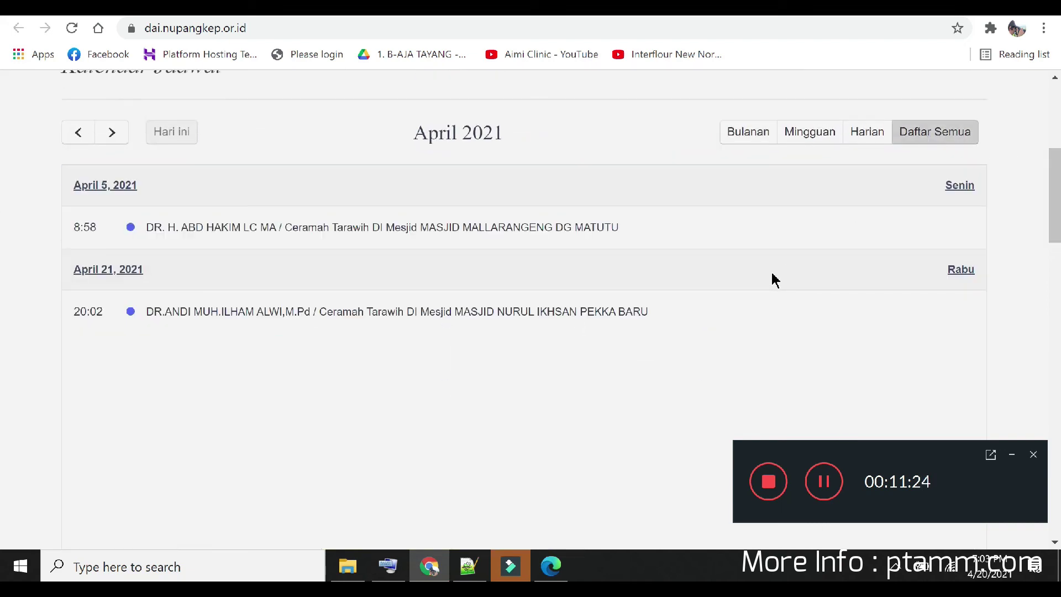
{"action": "left_click_drag", "start_coordinate": [162, 227], "coordinate": [381, 228]}
{"action": "left_click", "coordinate": [380, 251]}
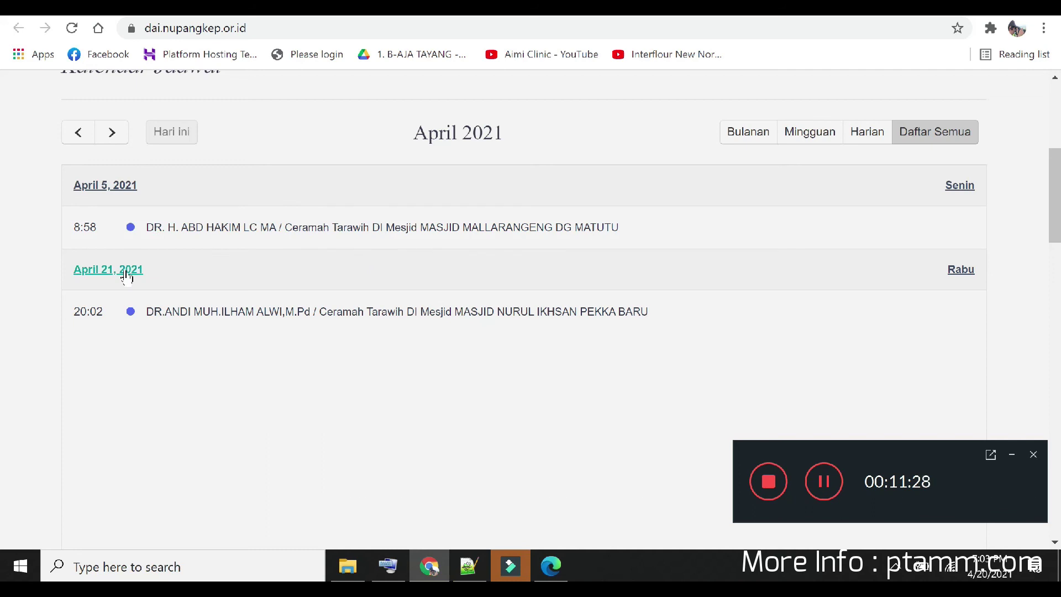
{"action": "right_click", "coordinate": [126, 276]}
{"action": "left_click", "coordinate": [218, 263]}
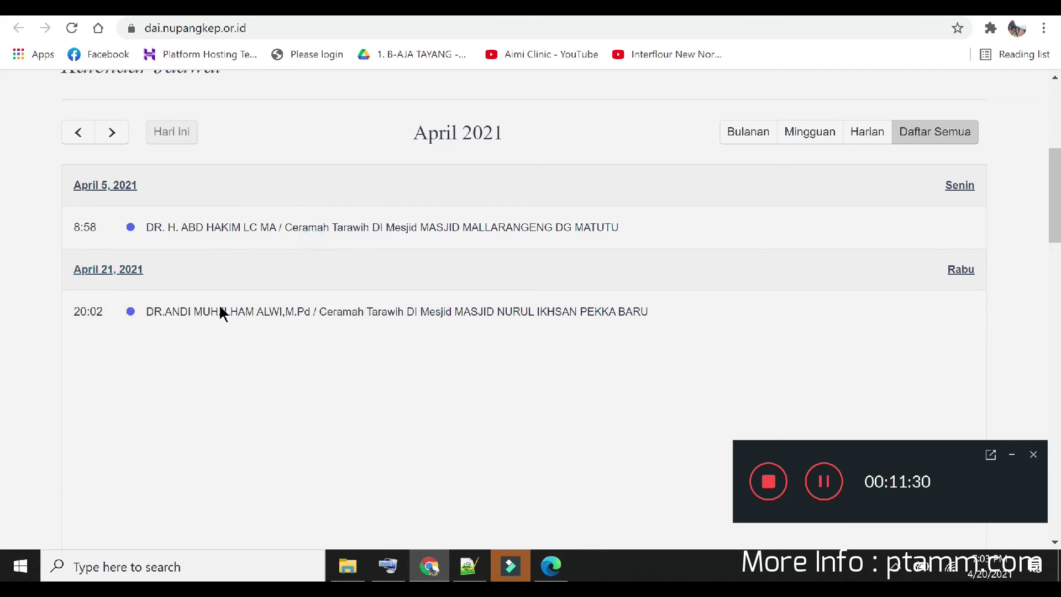
{"action": "left_click_drag", "start_coordinate": [153, 227], "coordinate": [279, 223]}
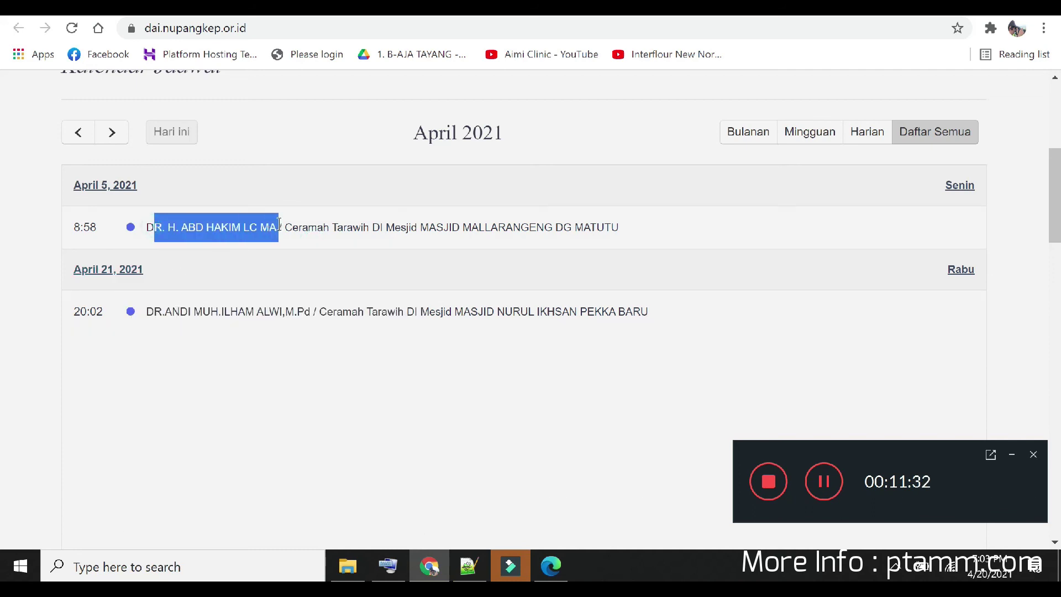
{"action": "left_click", "coordinate": [276, 252]}
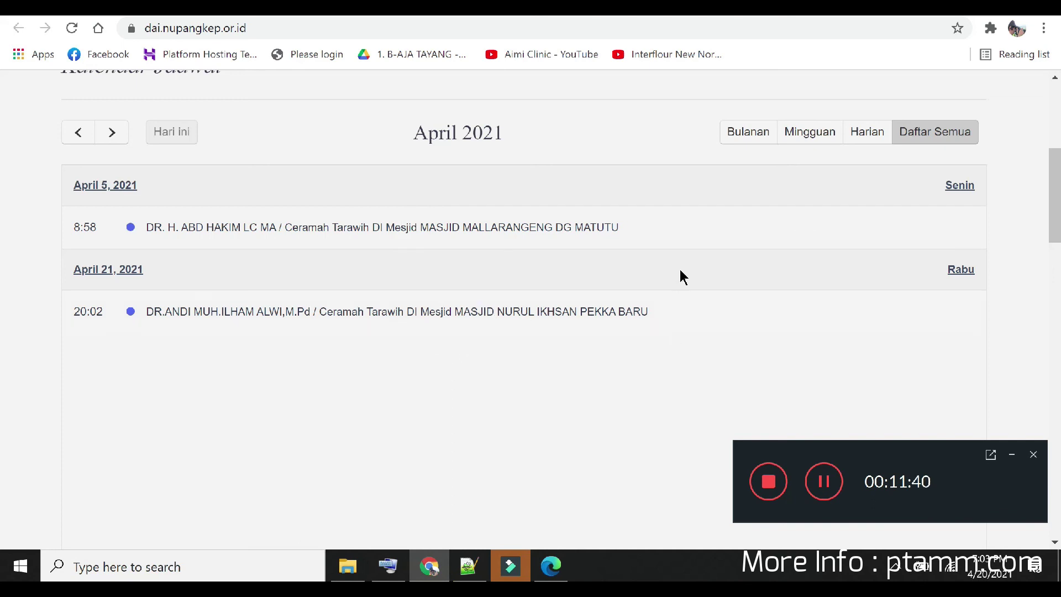
{"action": "scroll", "coordinate": [679, 269], "scroll_direction": "up", "scroll_amount": 6}
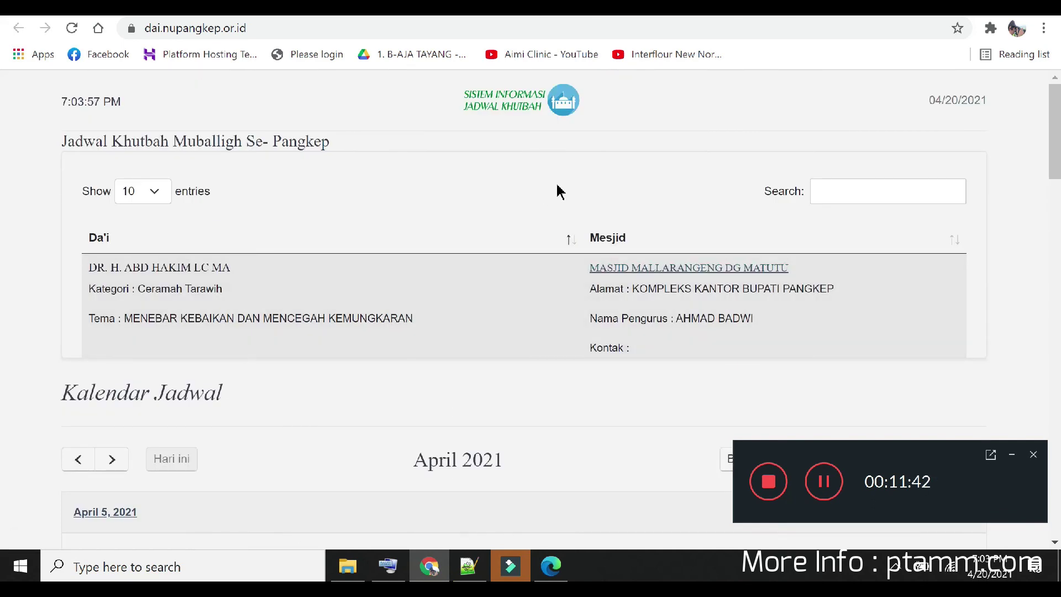
- View the first Da'i's contact details, close them, and shrink the browser window
{"action": "left_click", "coordinate": [197, 272]}
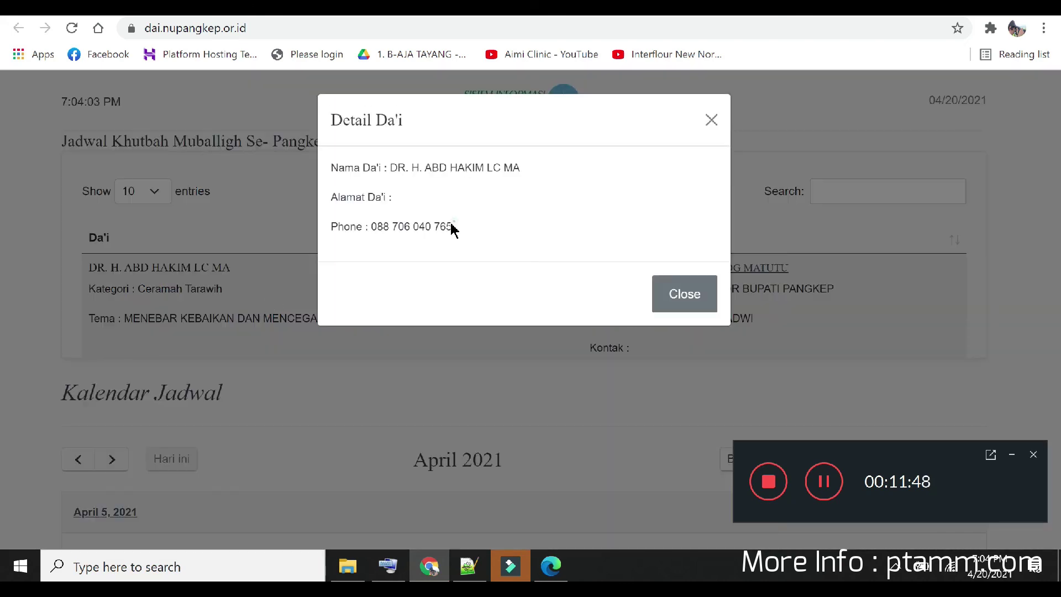
{"action": "left_click_drag", "start_coordinate": [450, 225], "coordinate": [350, 173]}
{"action": "left_click", "coordinate": [489, 250]}
{"action": "left_click", "coordinate": [700, 295]}
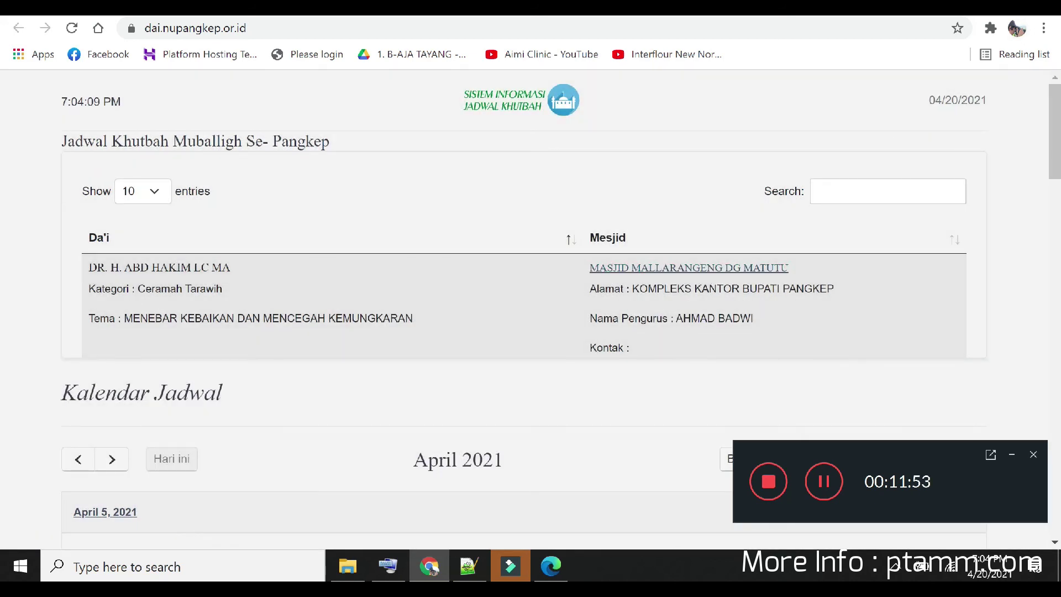
{"action": "left_click", "coordinate": [1004, 6]}
- Reload the public schedule page in a narrow window, then view and close the second Da'i's details
{"action": "left_click", "coordinate": [555, 62]}
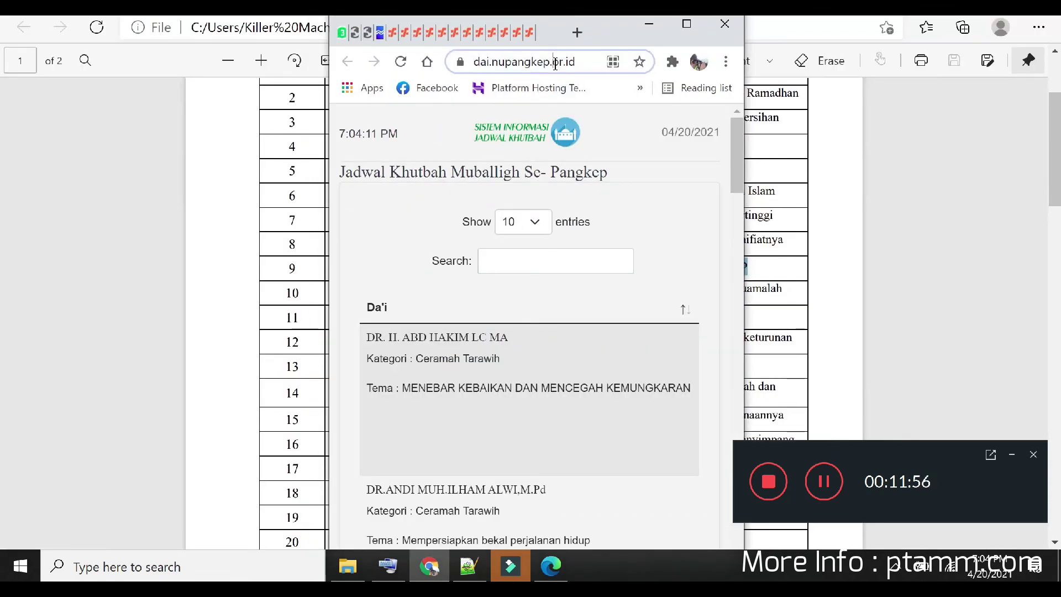
{"action": "key", "text": "Return"}
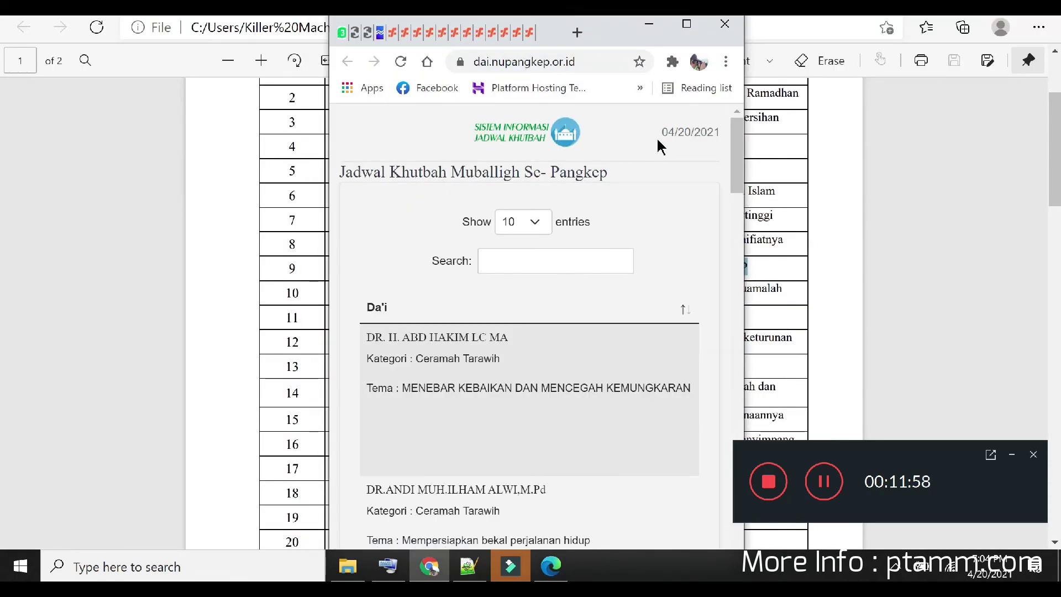
{"action": "left_click_drag", "start_coordinate": [738, 152], "coordinate": [742, 191]}
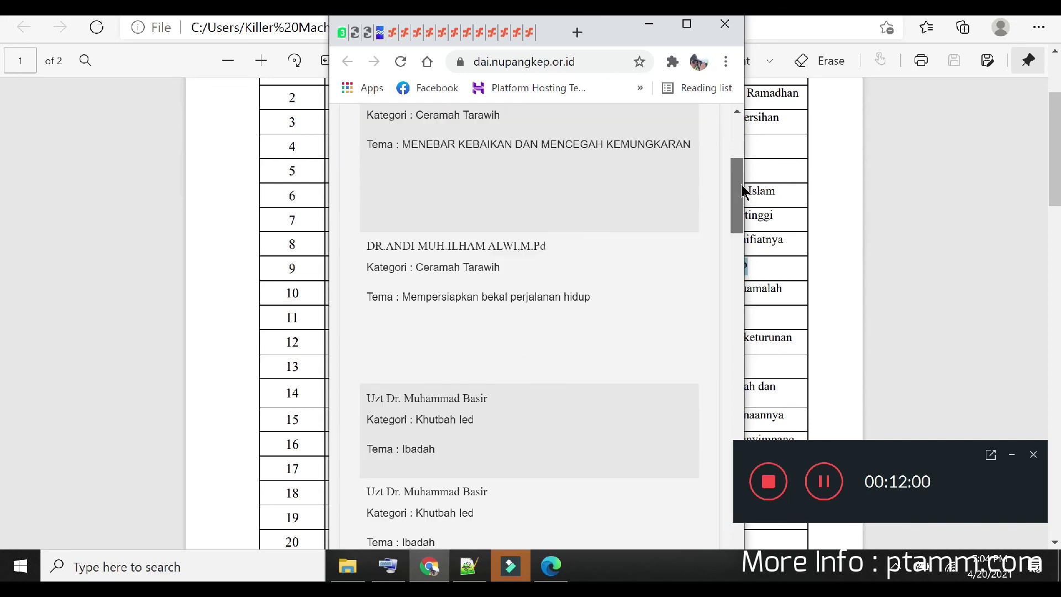
{"action": "left_click", "coordinate": [488, 252]}
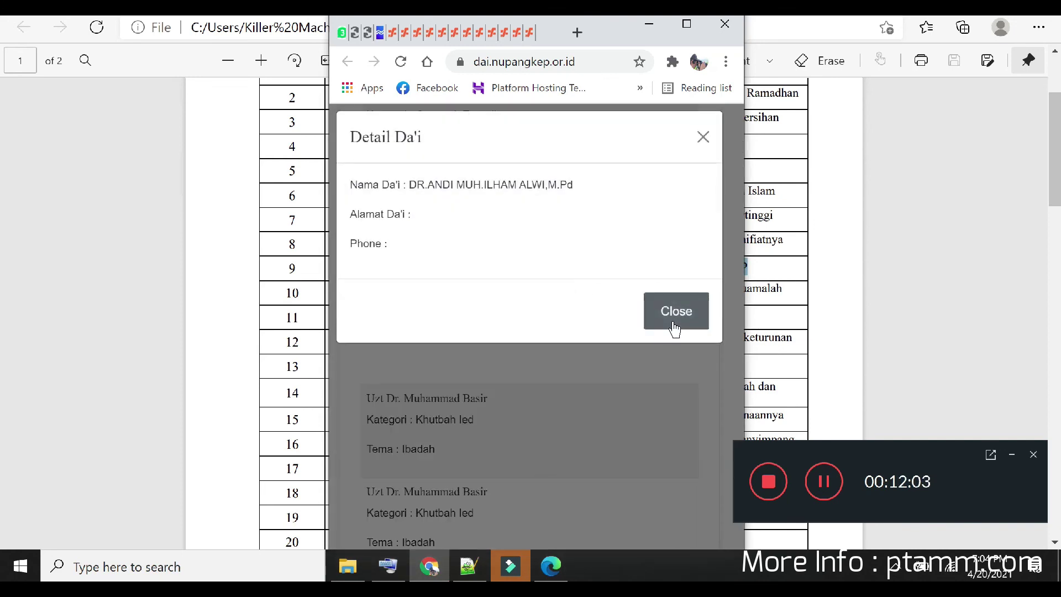
{"action": "left_click", "coordinate": [673, 319]}
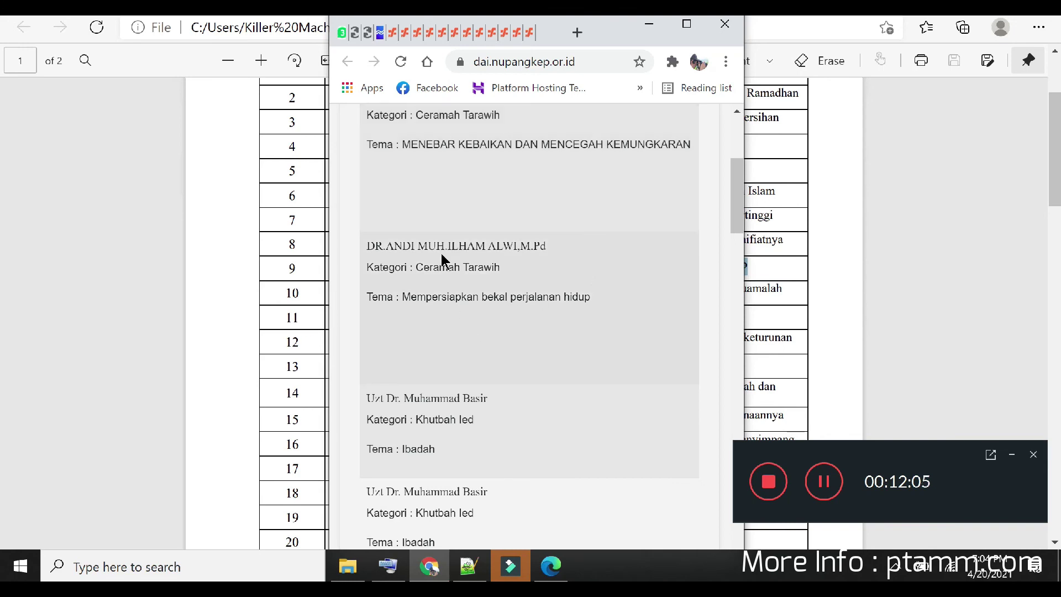
{"action": "scroll", "coordinate": [607, 331], "scroll_direction": "down", "scroll_amount": 10}
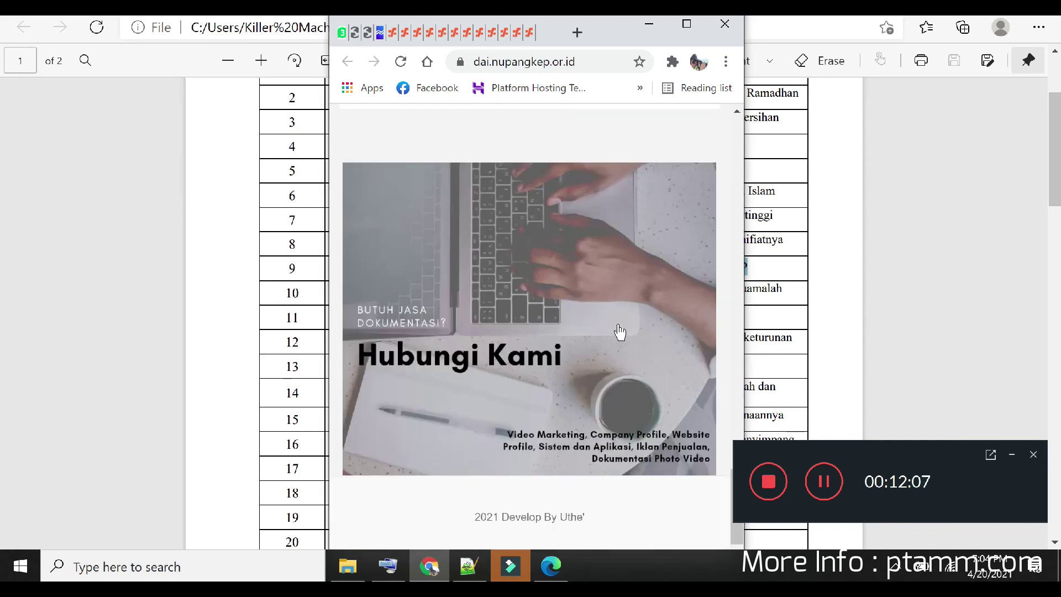
- Reposition the browser window and restore it to full size
{"action": "left_click_drag", "start_coordinate": [615, 20], "coordinate": [600, 0]}
{"action": "scroll", "coordinate": [594, 266], "scroll_direction": "up", "scroll_amount": 15}
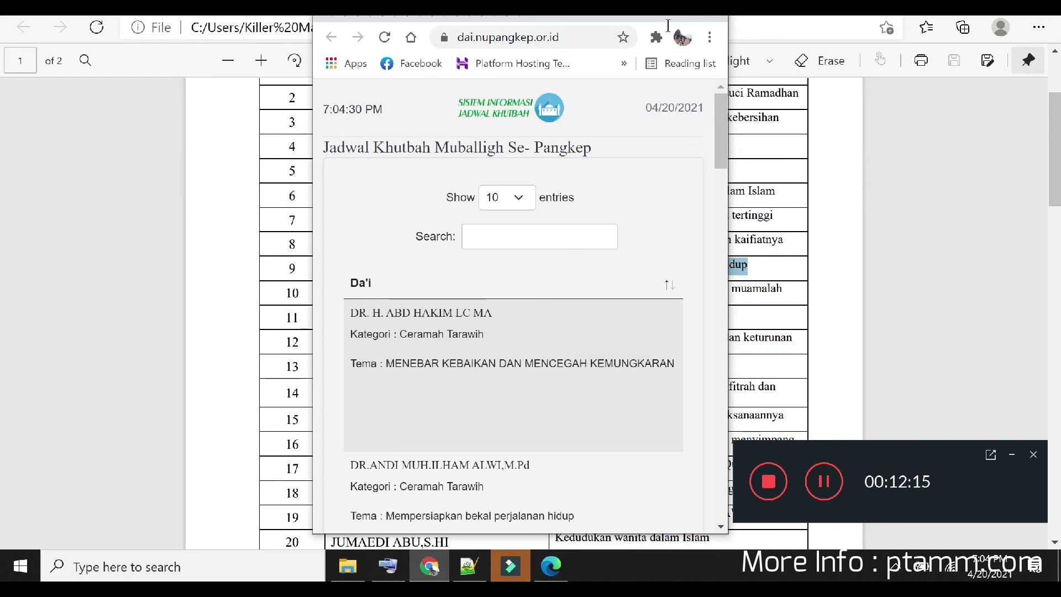
{"action": "left_click", "coordinate": [670, 3]}
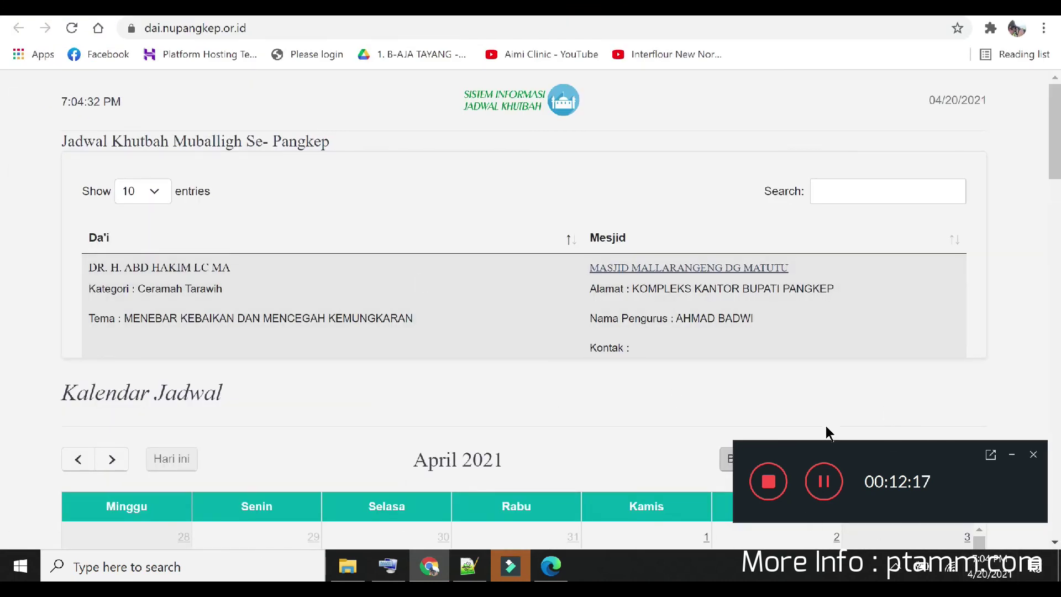
- In the admin tab, reload the JADWAL list, scroll its table sideways and back, then open MESJID
{"action": "scroll", "coordinate": [624, 215], "scroll_direction": "down", "scroll_amount": 10}
{"action": "scroll", "coordinate": [625, 212], "scroll_direction": "up", "scroll_amount": 10}
{"action": "left_click", "coordinate": [287, 6]}
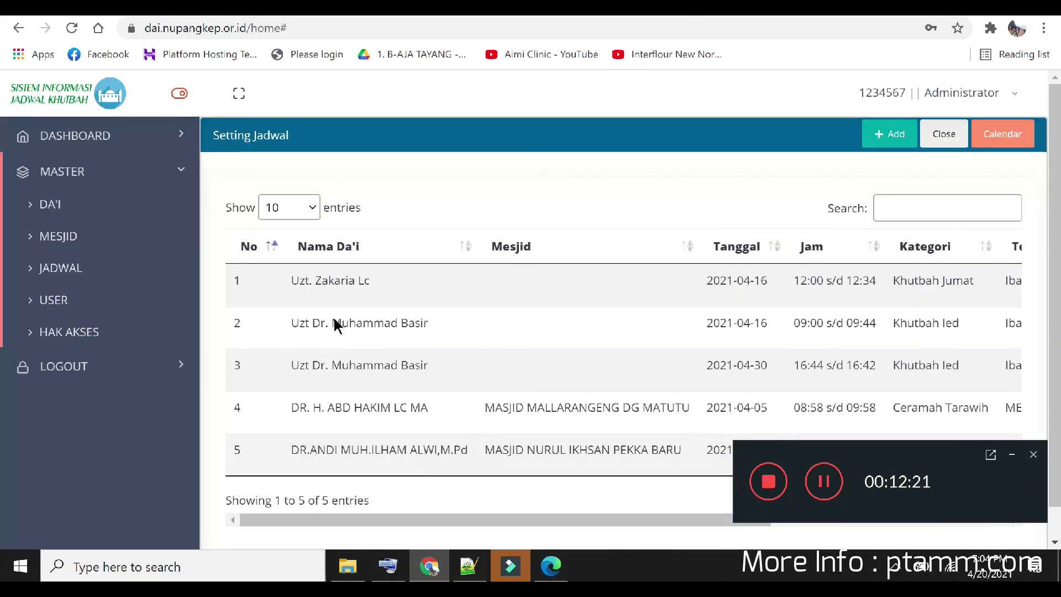
{"action": "left_click", "coordinate": [64, 270]}
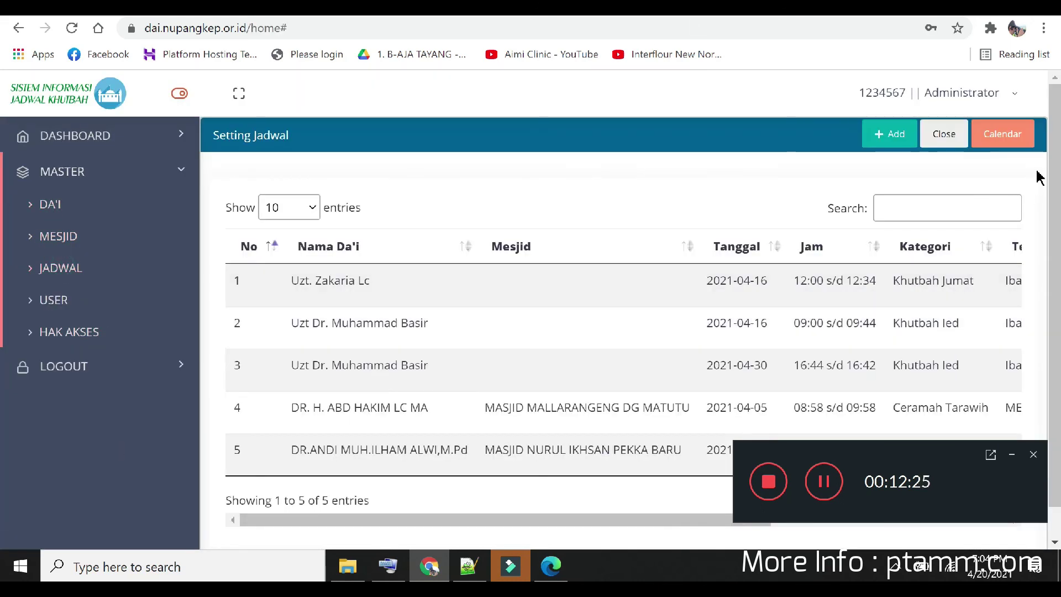
{"action": "left_click_drag", "start_coordinate": [493, 521], "coordinate": [713, 520]}
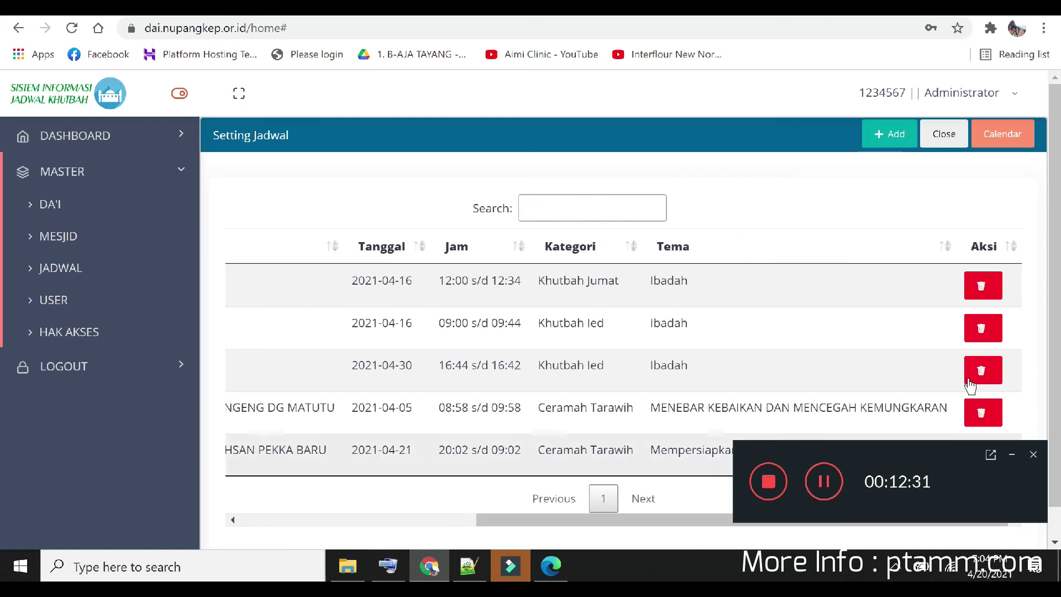
{"action": "left_click_drag", "start_coordinate": [539, 528], "coordinate": [254, 539]}
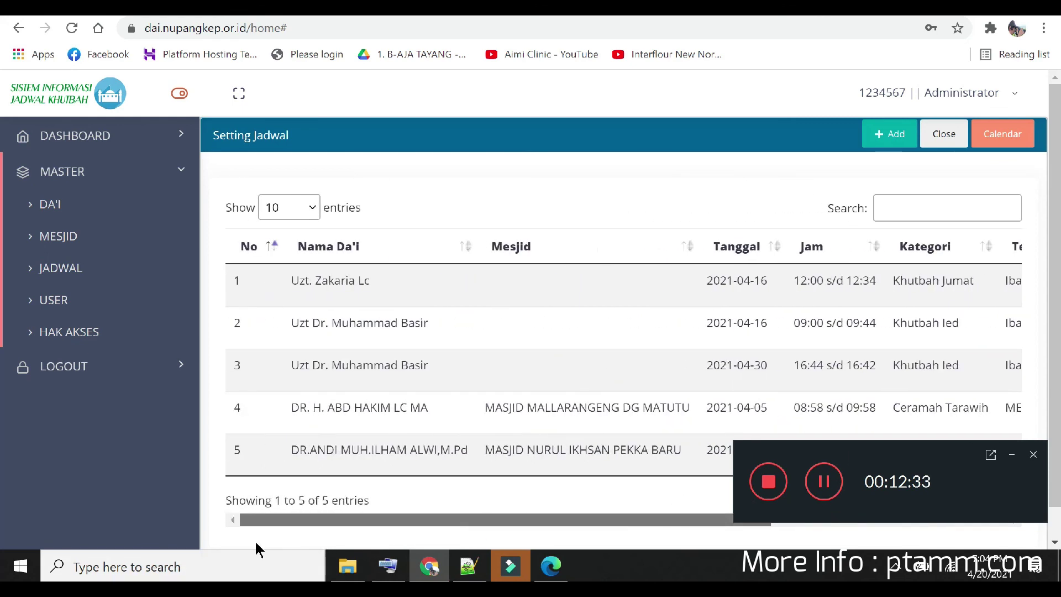
{"action": "left_click", "coordinate": [58, 236]}
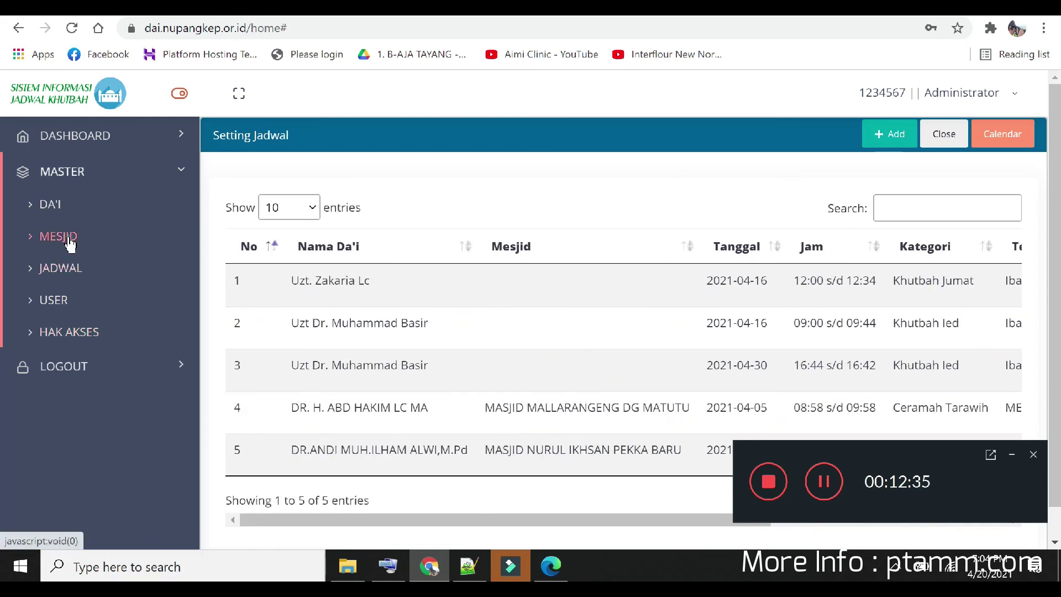